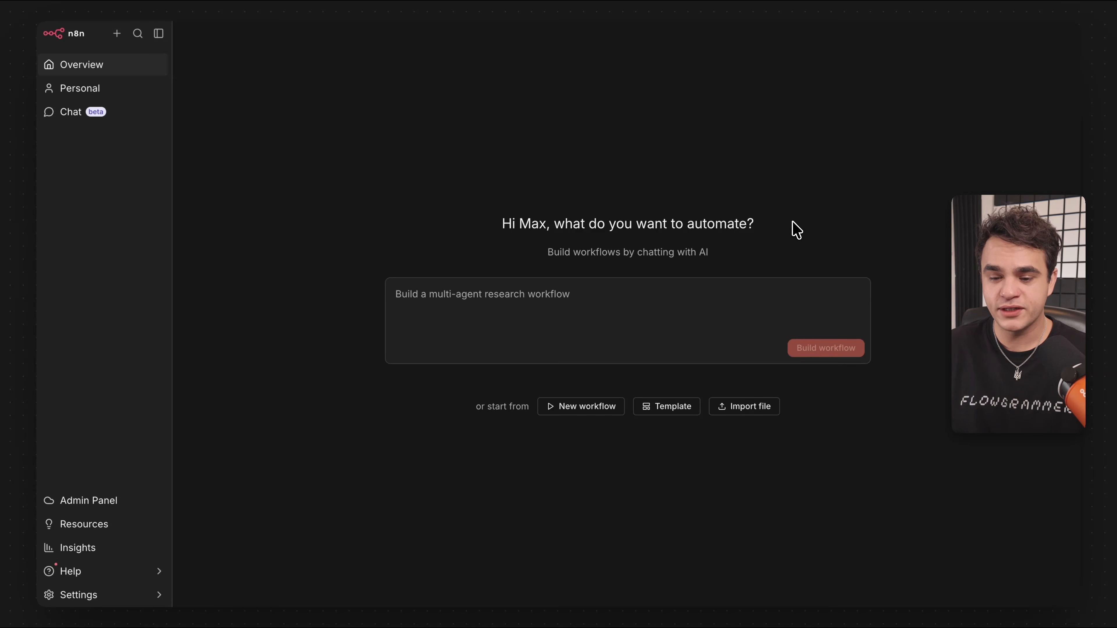
# Create a new empty workflow named 'QA Ingest' and bring up the trigger choices.
pyautogui.click(589, 406)
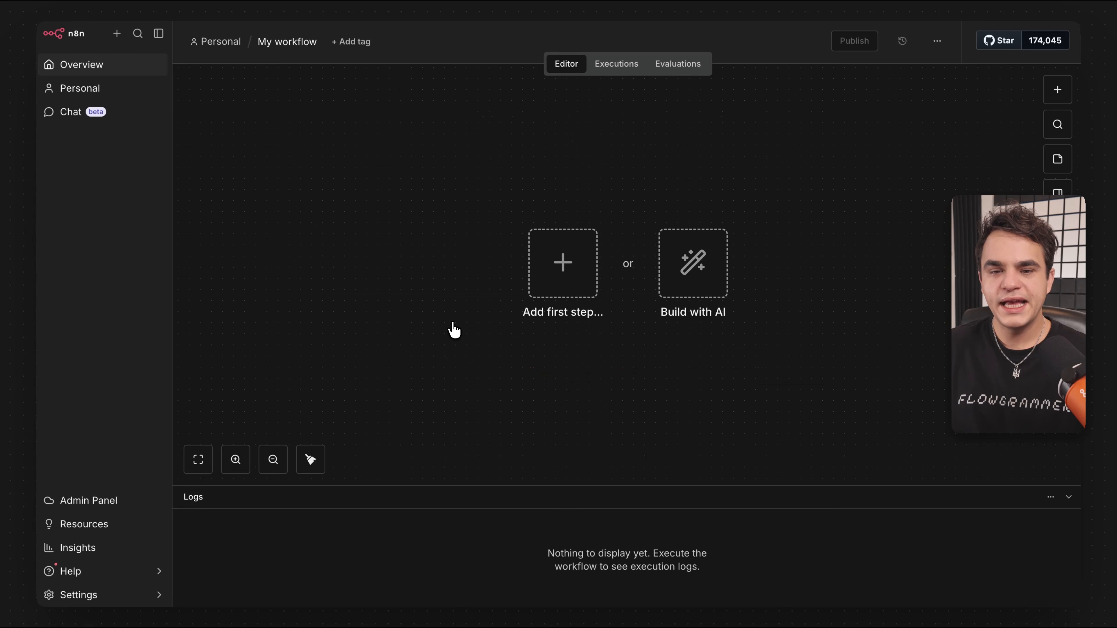
pyautogui.click(159, 34)
pyautogui.click(174, 42)
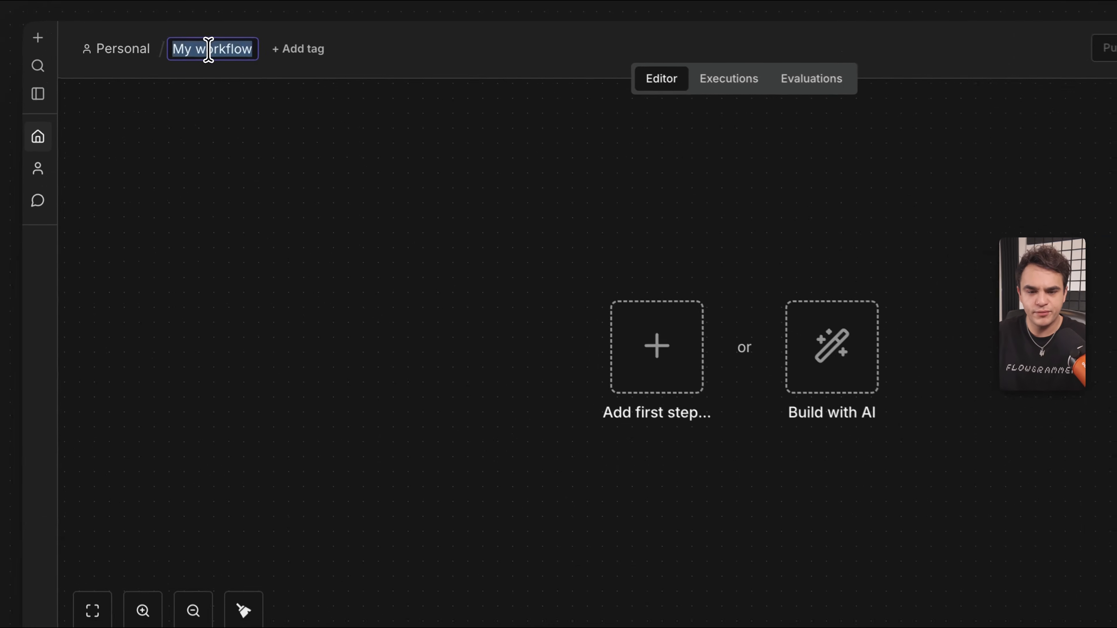
pyautogui.write('QA Inges')
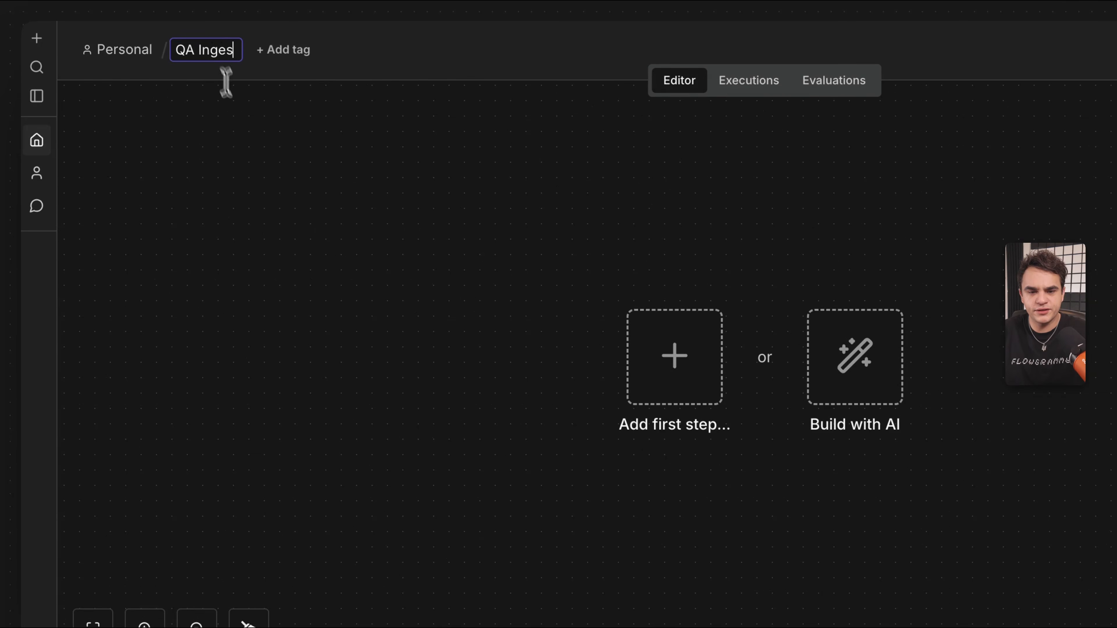
pyautogui.write('t')
pyautogui.press('Return')
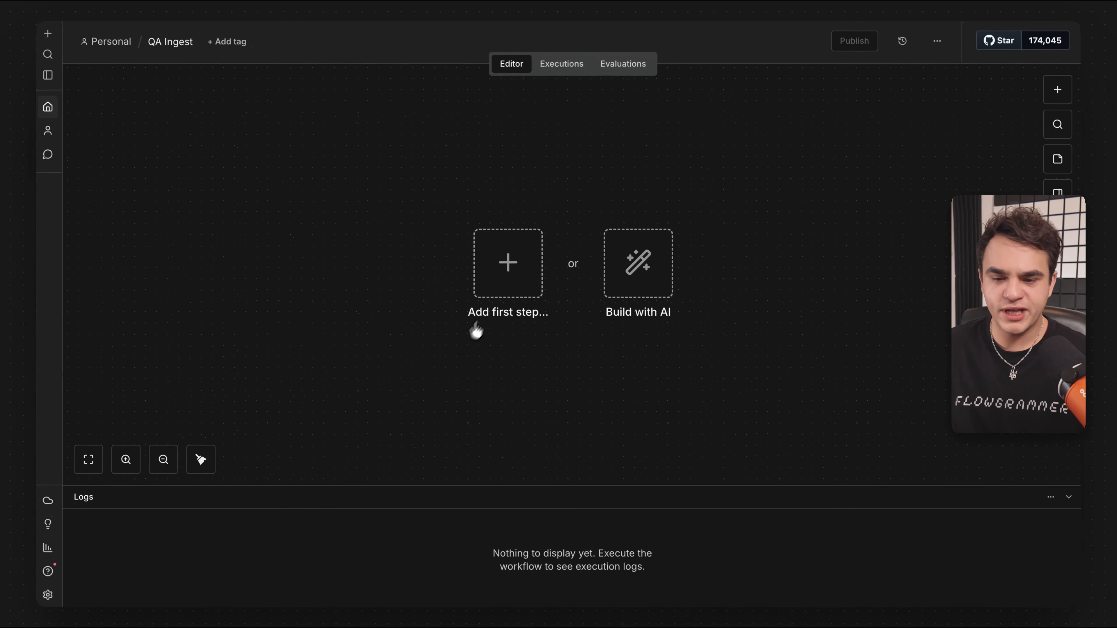
pyautogui.click(510, 267)
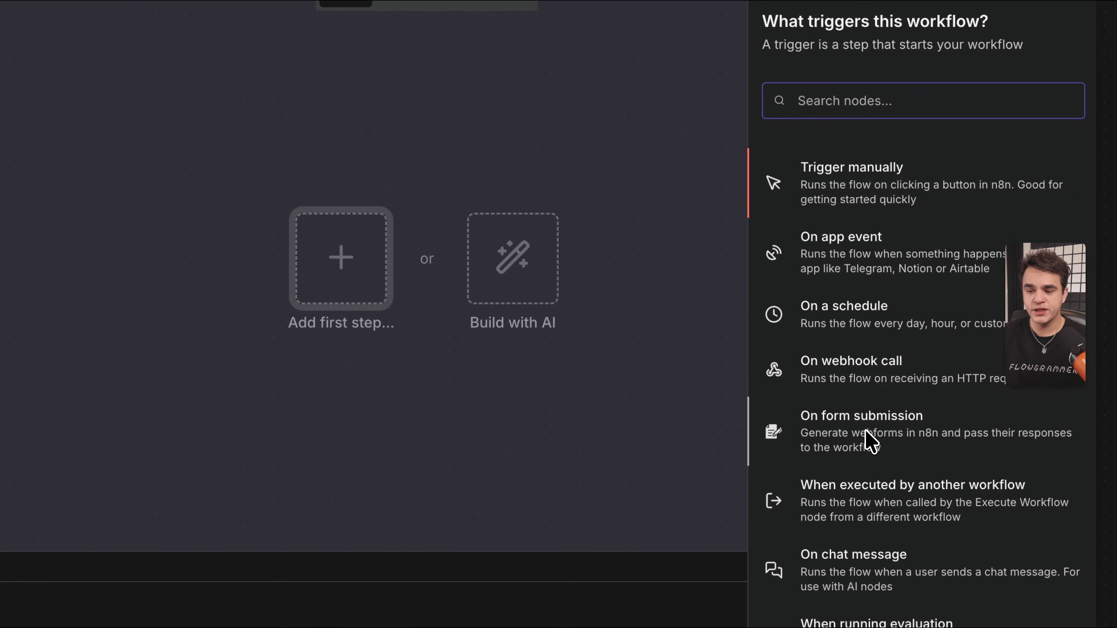
# Add an On form submission trigger with the form title 'QA Submission'.
pyautogui.click(849, 247)
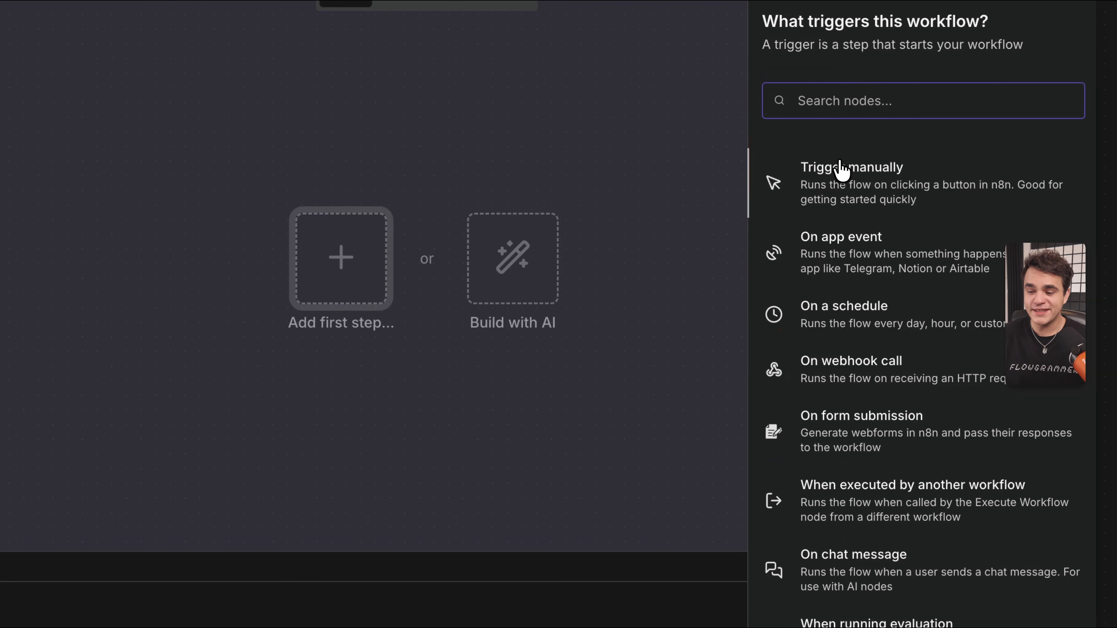
pyautogui.moveTo(861, 429); pyautogui.dragTo(709, 401)
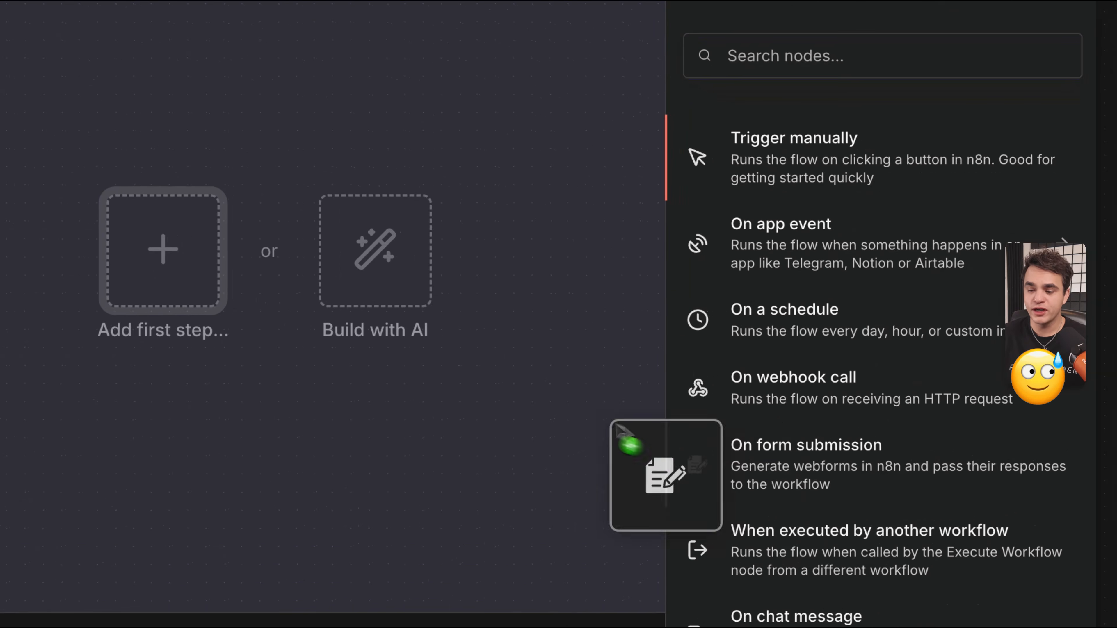
pyautogui.moveTo(617, 425); pyautogui.dragTo(108, 200)
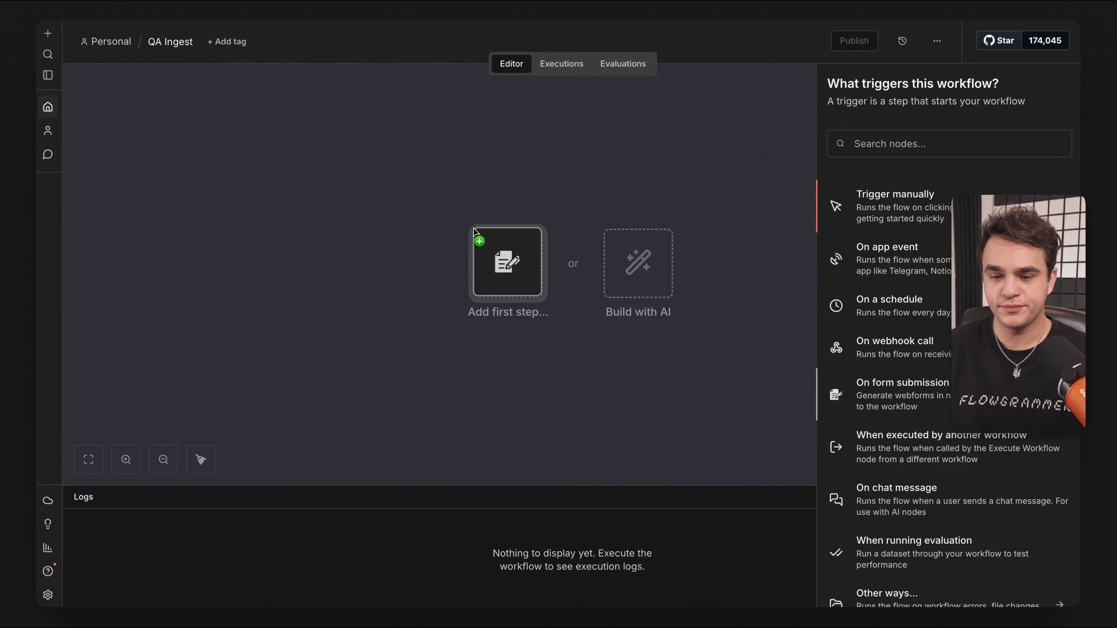
pyautogui.moveTo(474, 231); pyautogui.dragTo(475, 231)
pyautogui.write('QA Submissi')
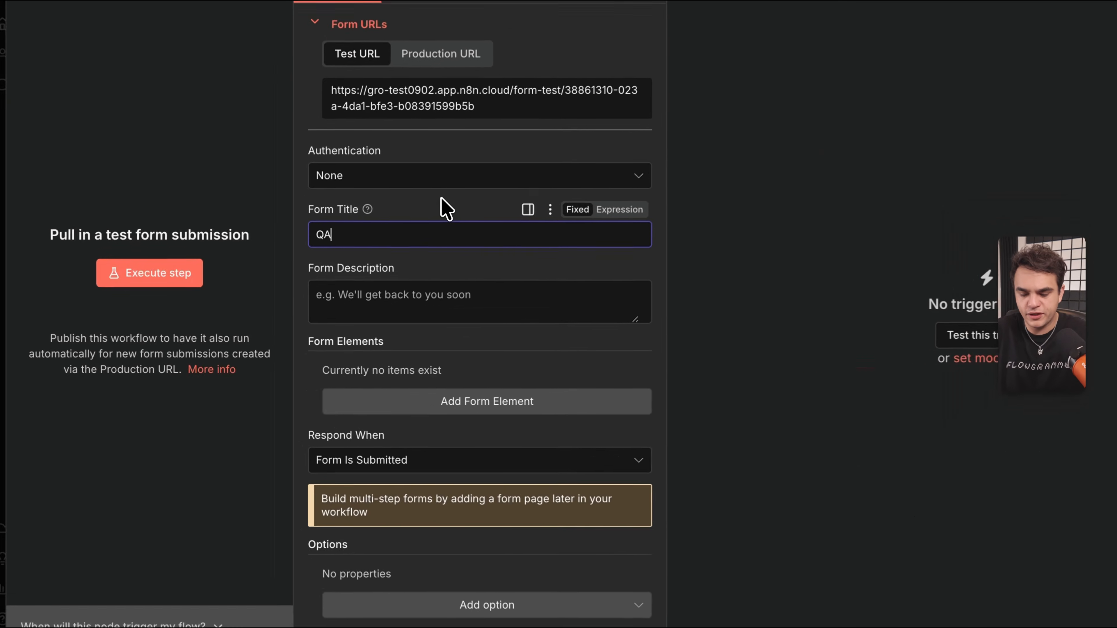
pyautogui.write('on')
# Add the form fields Name, Email and Question.
pyautogui.scroll(-1, 457, 216)
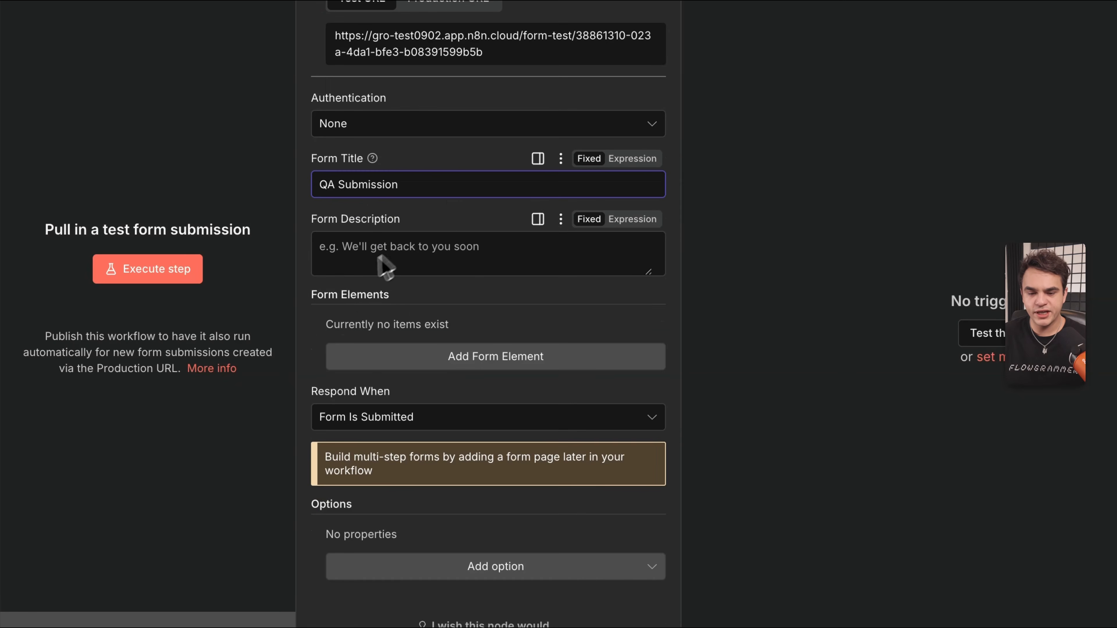
pyautogui.click(484, 359)
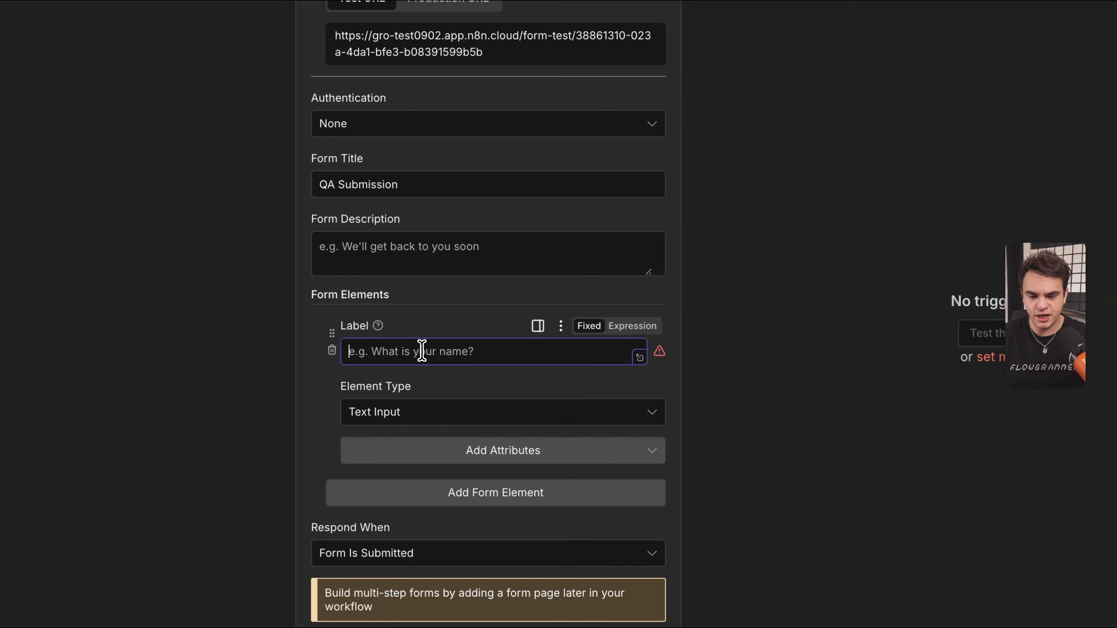
pyautogui.write('Name')
pyautogui.scroll(-2, 439, 395)
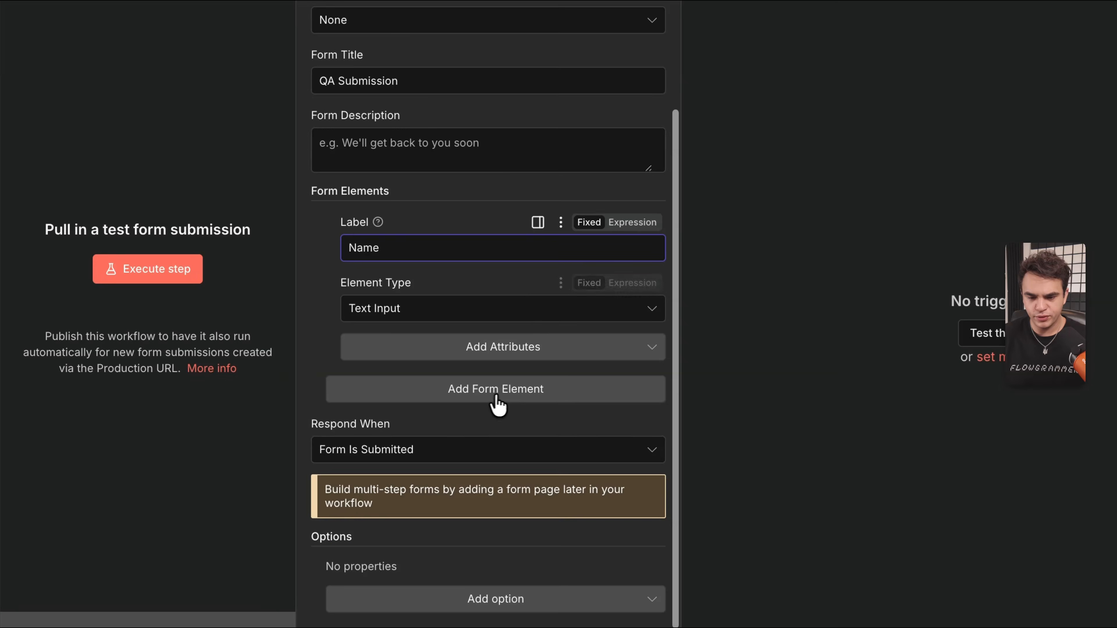
pyautogui.click(496, 396)
pyautogui.write('Email')
pyautogui.scroll(-2, 440, 410)
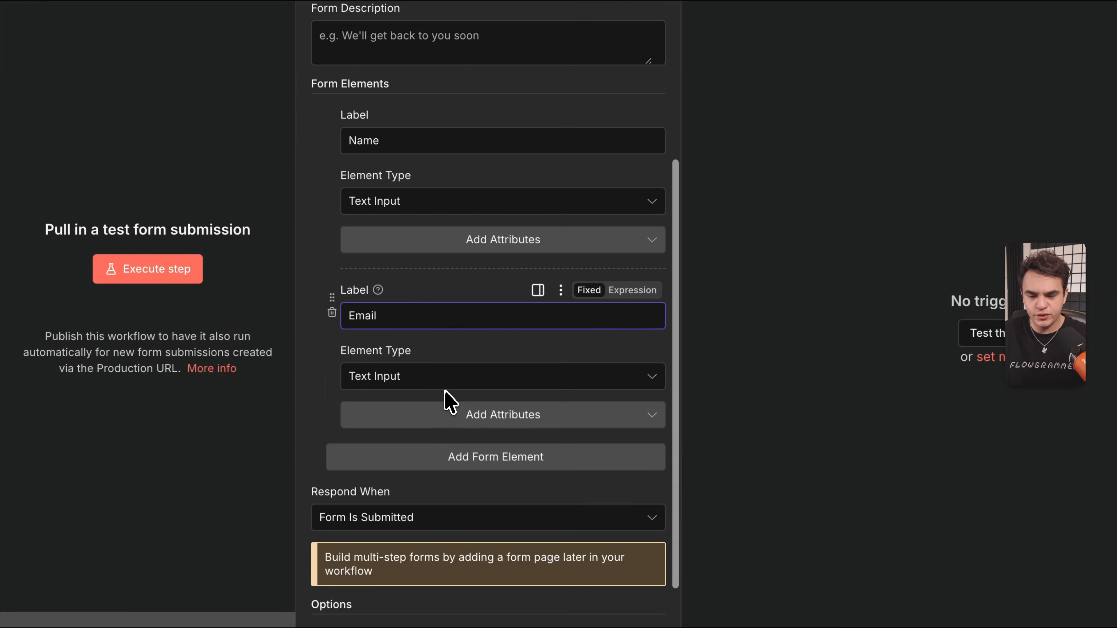
pyautogui.click(445, 457)
pyautogui.write('Question')
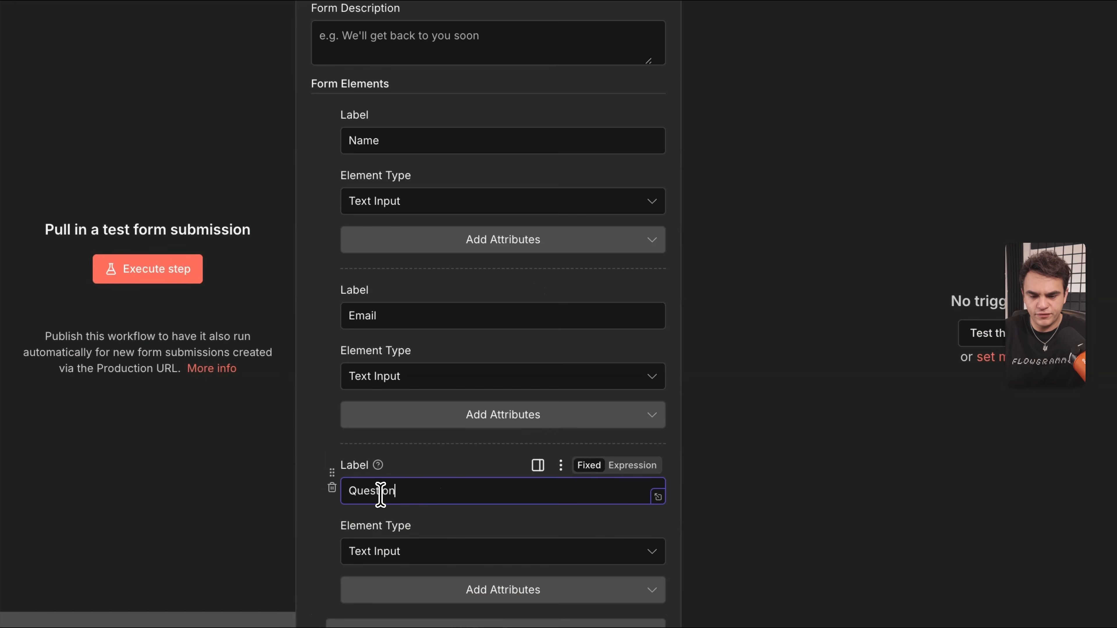
# Add a fourth form field 'Answer' with type Textarea.
pyautogui.scroll(-5, 380, 495)
pyautogui.click(398, 357)
pyautogui.write('Answ')
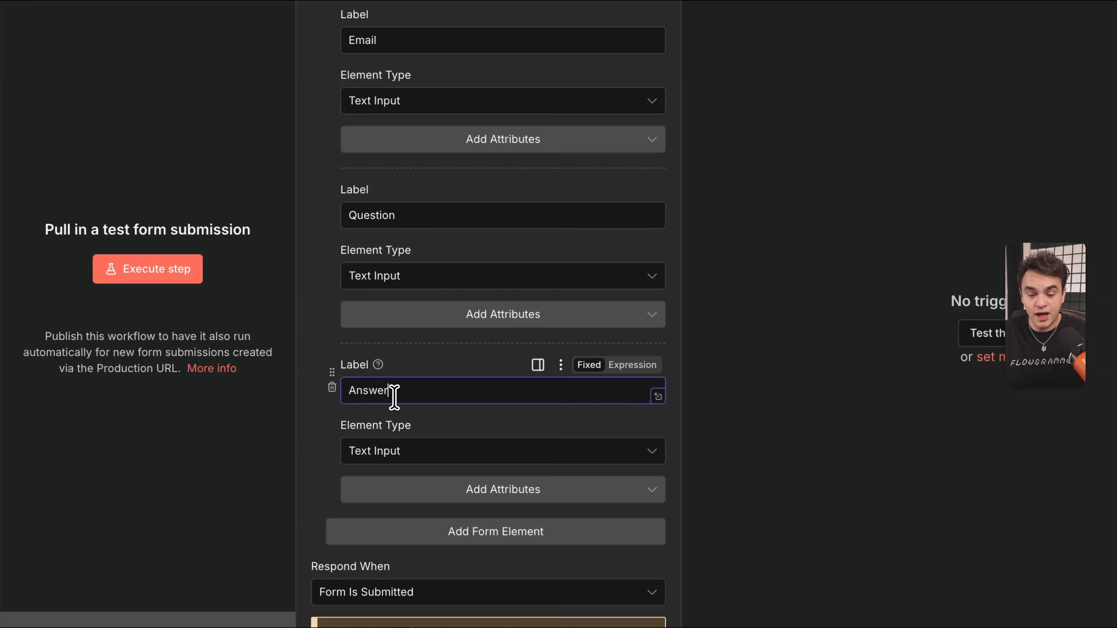
pyautogui.write('er')
pyautogui.click(469, 453)
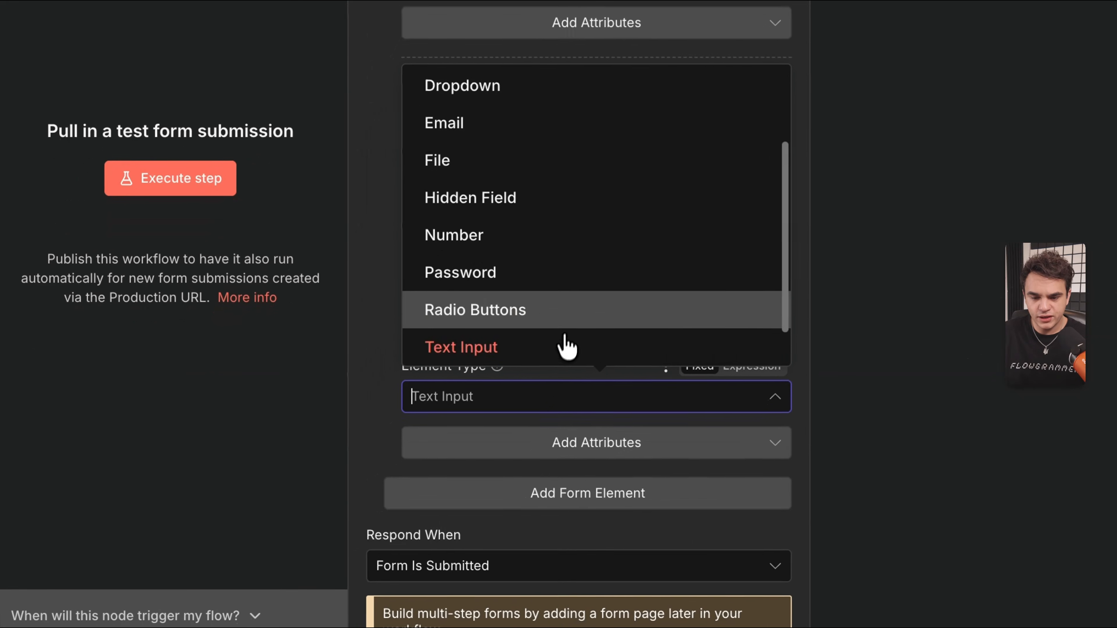
pyautogui.scroll(-1, 567, 348)
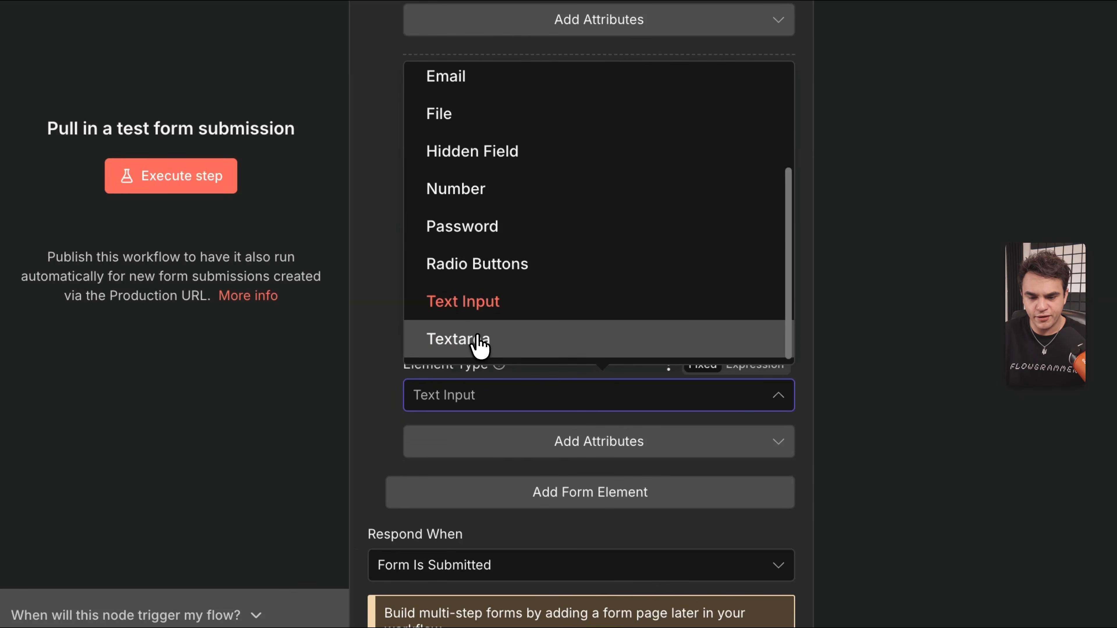
pyautogui.click(480, 341)
pyautogui.scroll(-3, 554, 392)
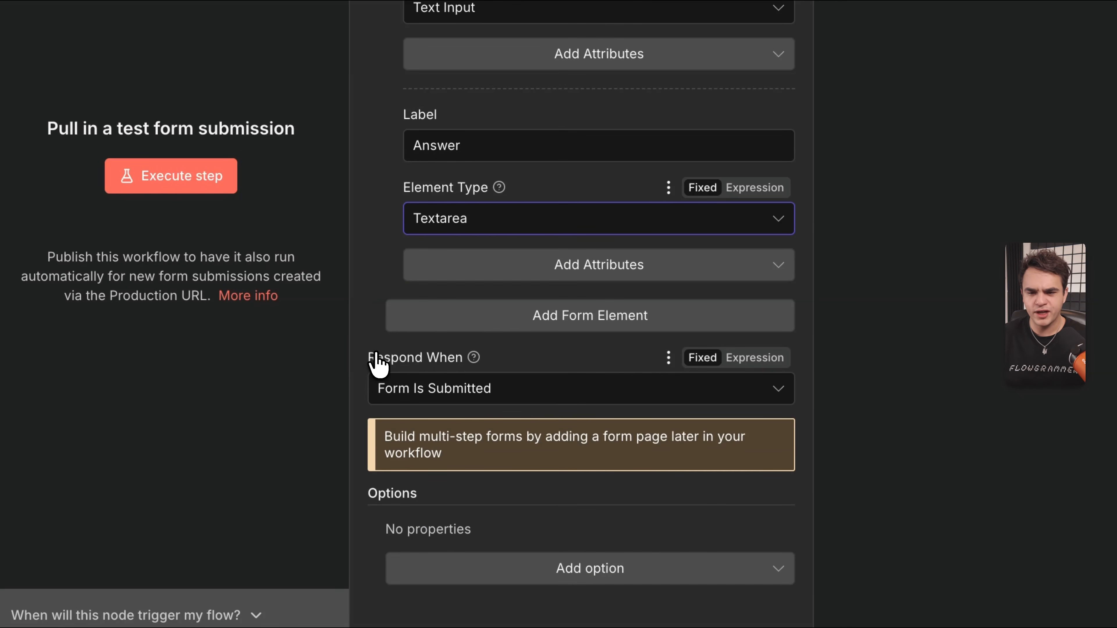
pyautogui.scroll(10, 514, 335)
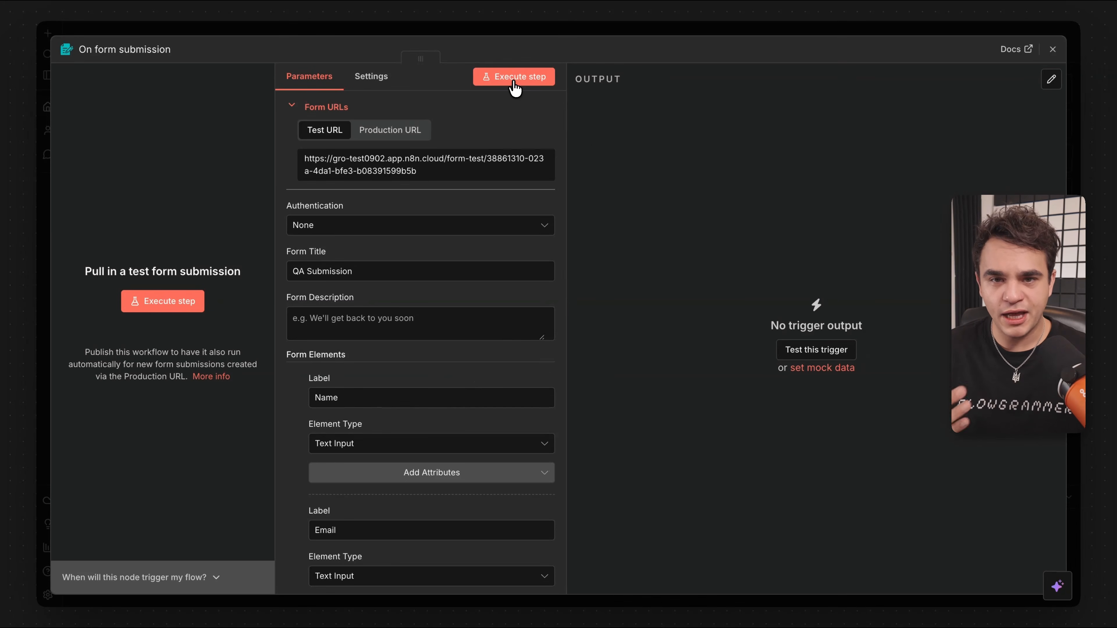
# Execute the workflow and fill in the test form's name, e-mail and ambassador question.
pyautogui.click(540, 31)
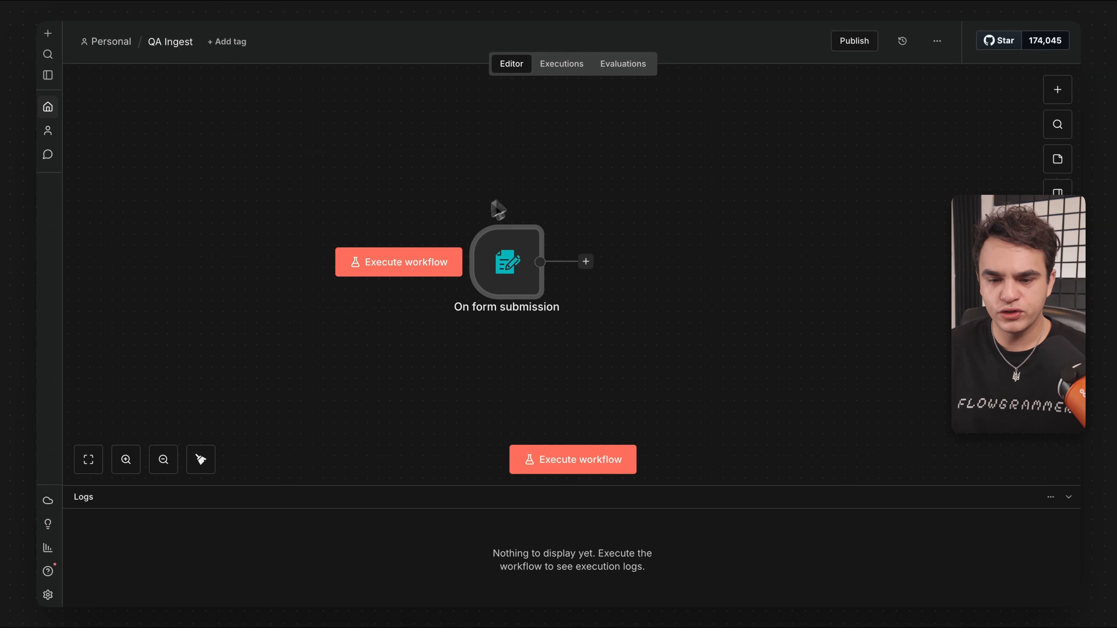
pyautogui.click(559, 463)
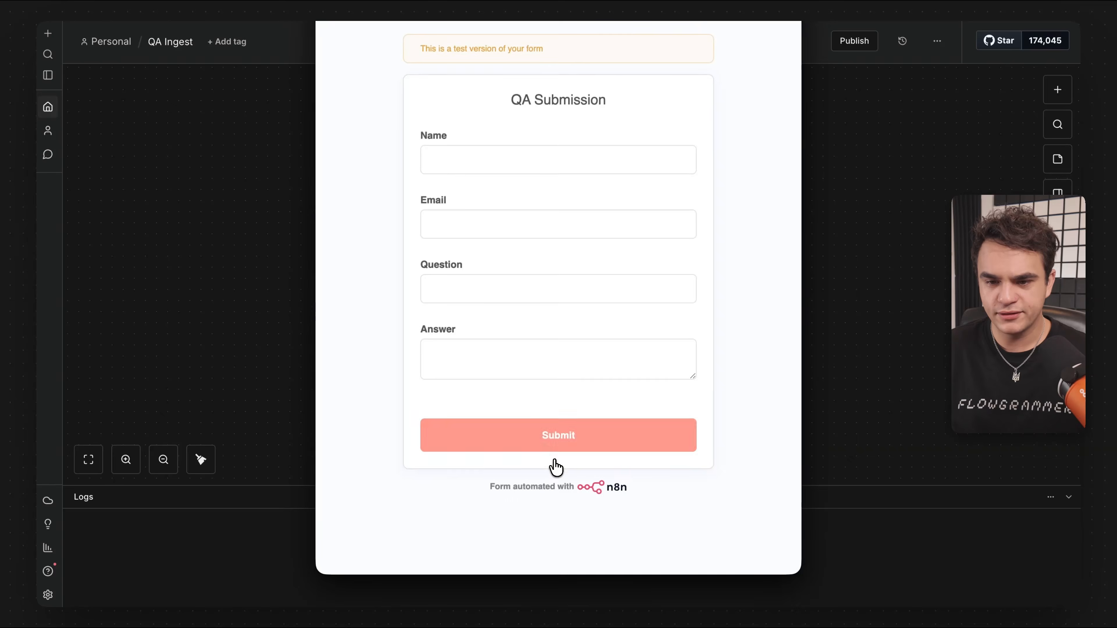
pyautogui.click(459, 160)
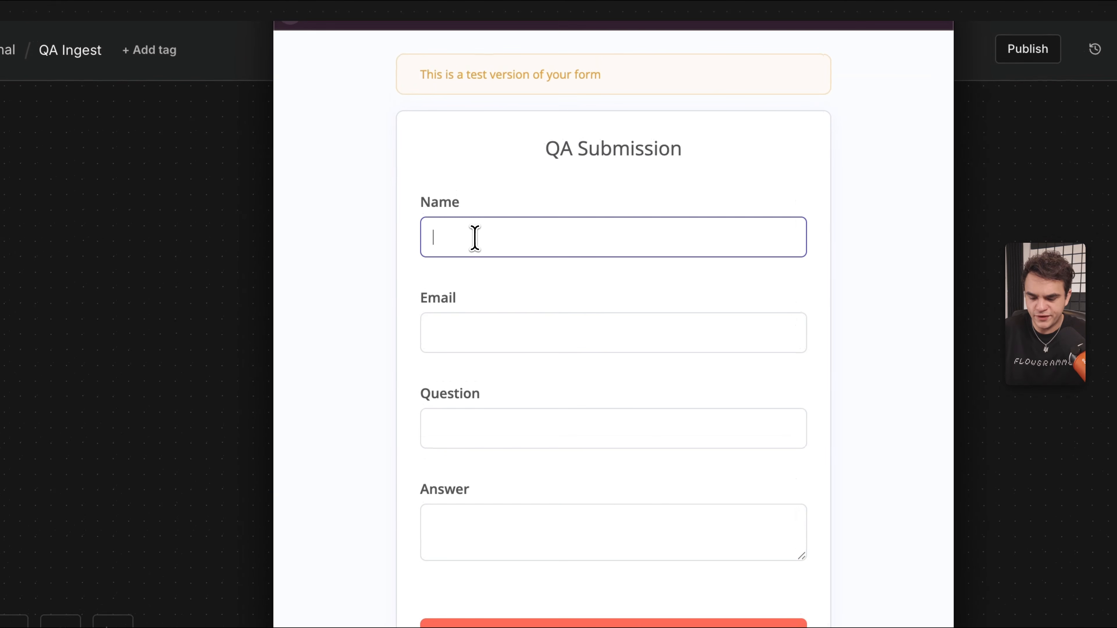
pyautogui.write('Nathan Automator')
pyautogui.press('Tab')
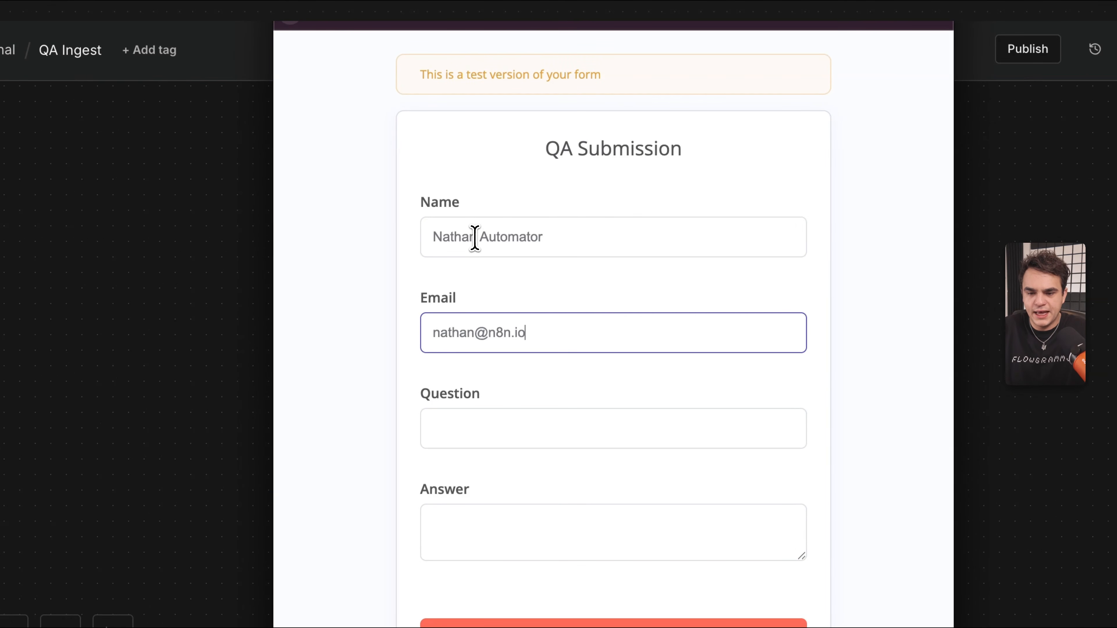
pyautogui.press('Tab')
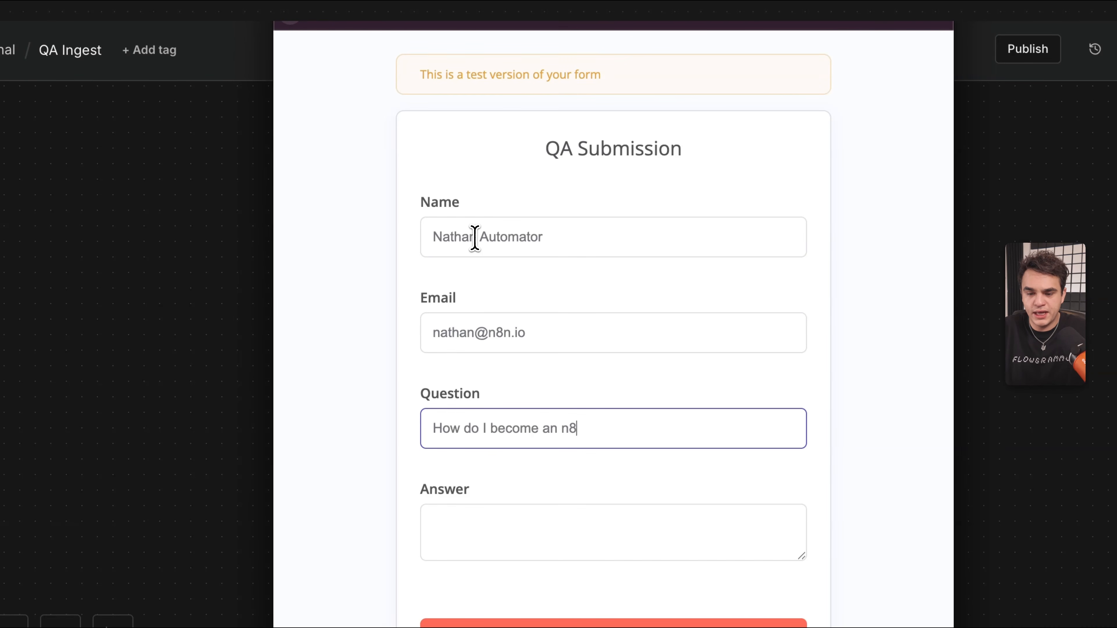
pyautogui.write('ador?')
# Paste the prepared ambassador answer into Answer and submit the test form.
pyautogui.click(552, 536)
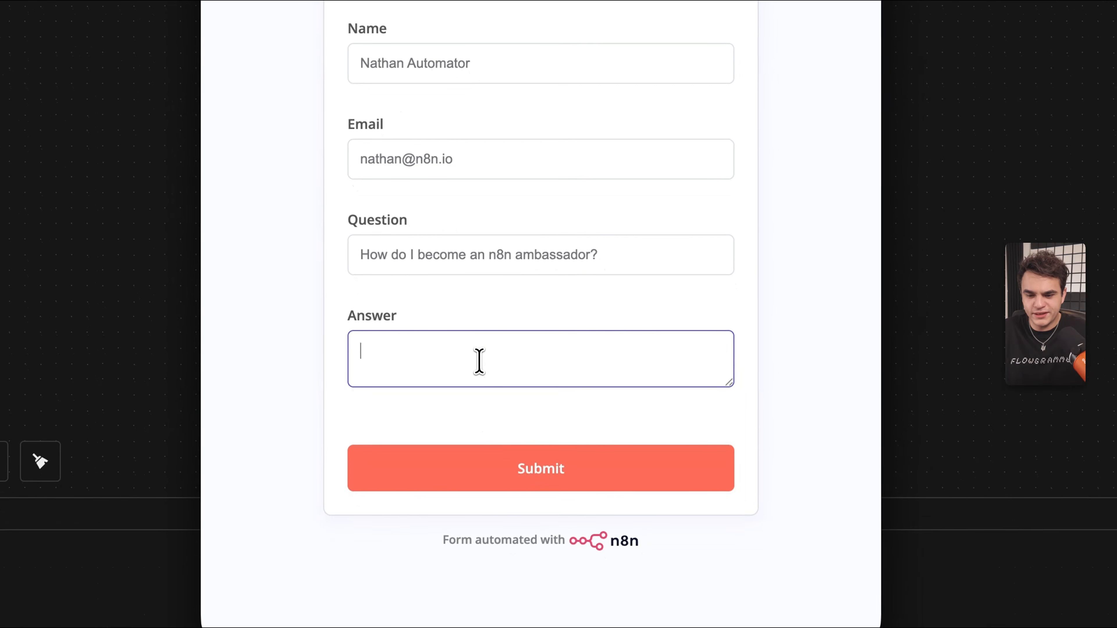
pyautogui.press('super+v')
pyautogui.moveTo(728, 387); pyautogui.dragTo(732, 486)
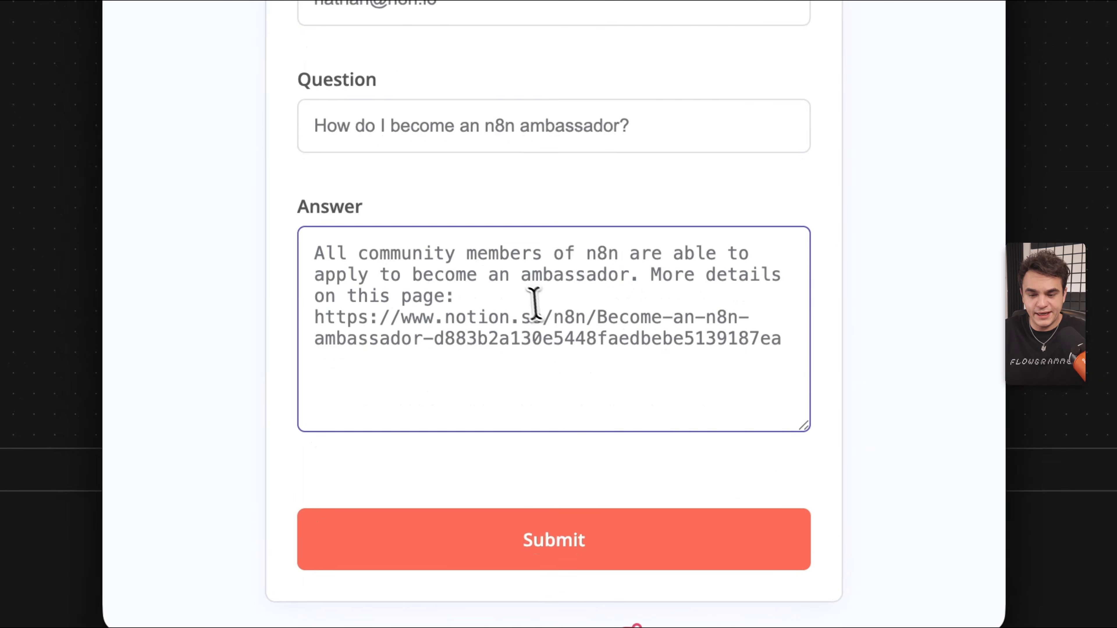
pyautogui.click(405, 349)
pyautogui.moveTo(373, 246); pyautogui.dragTo(589, 249)
pyautogui.click(494, 303)
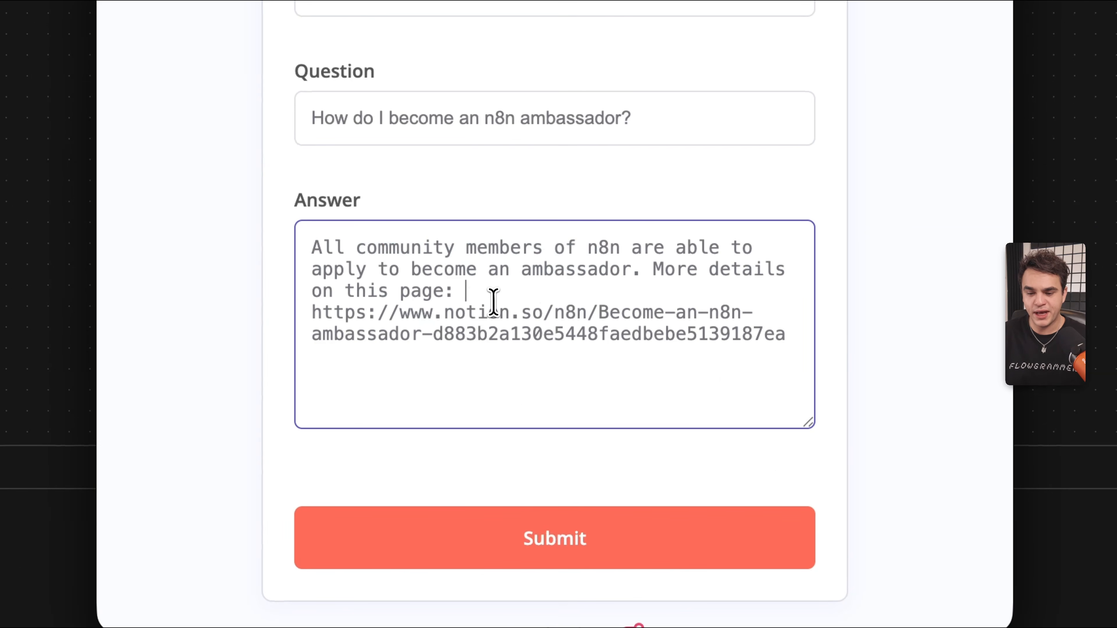
pyautogui.moveTo(310, 311); pyautogui.dragTo(834, 357)
pyautogui.click(637, 348)
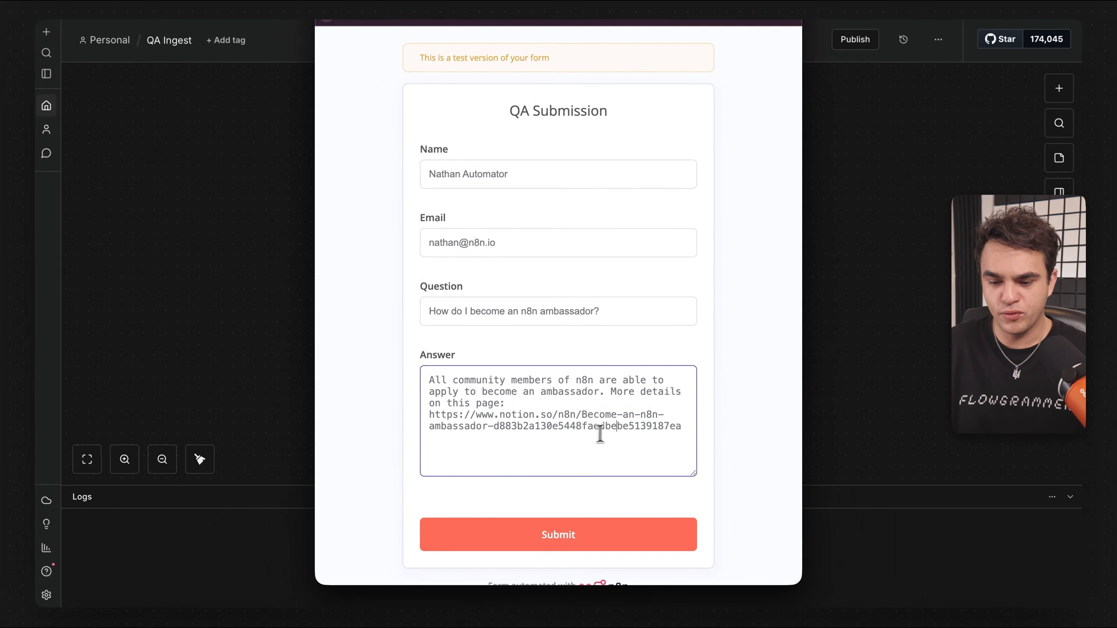
pyautogui.click(526, 536)
pyautogui.click(328, 8)
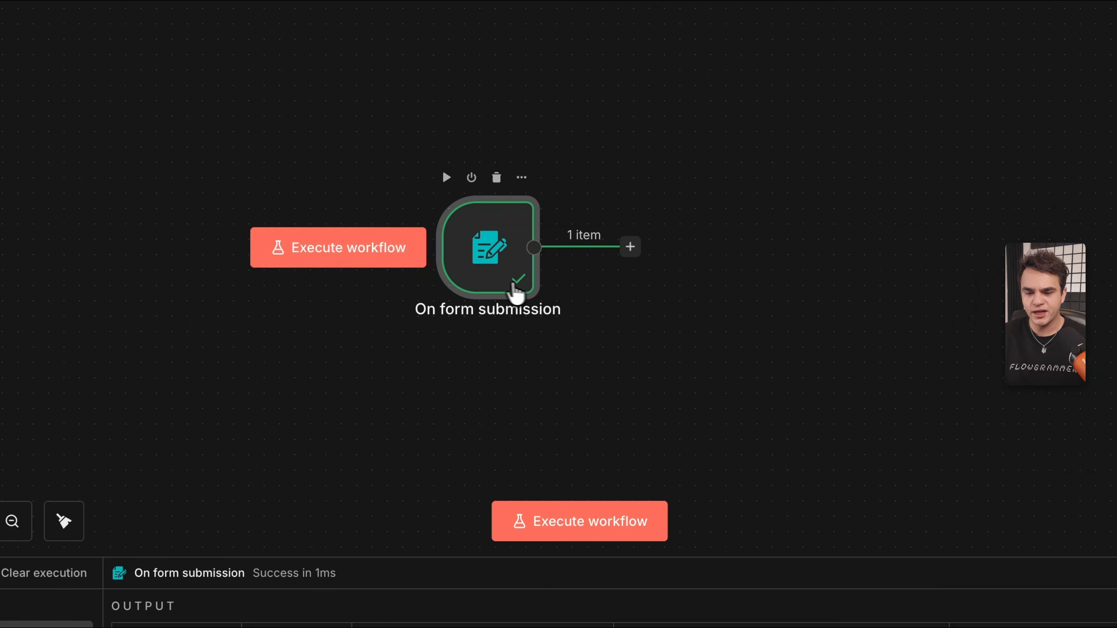
# Pin the form trigger's test output, rerun the workflow, and open the next-step choices.
pyautogui.doubleClick(510, 264)
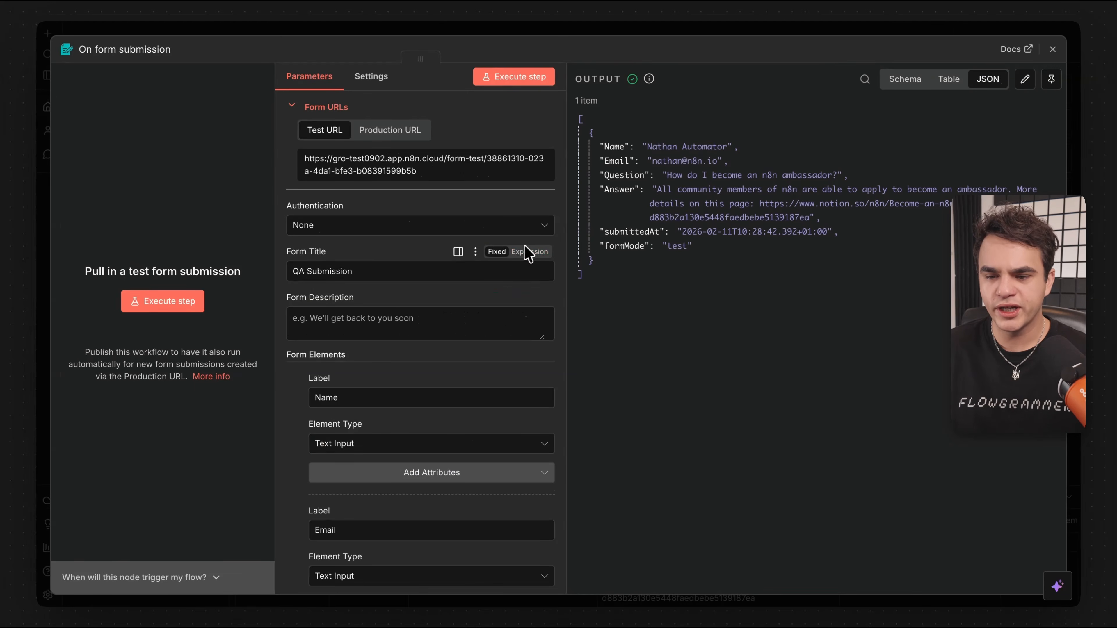
pyautogui.moveTo(624, 108); pyautogui.dragTo(672, 282)
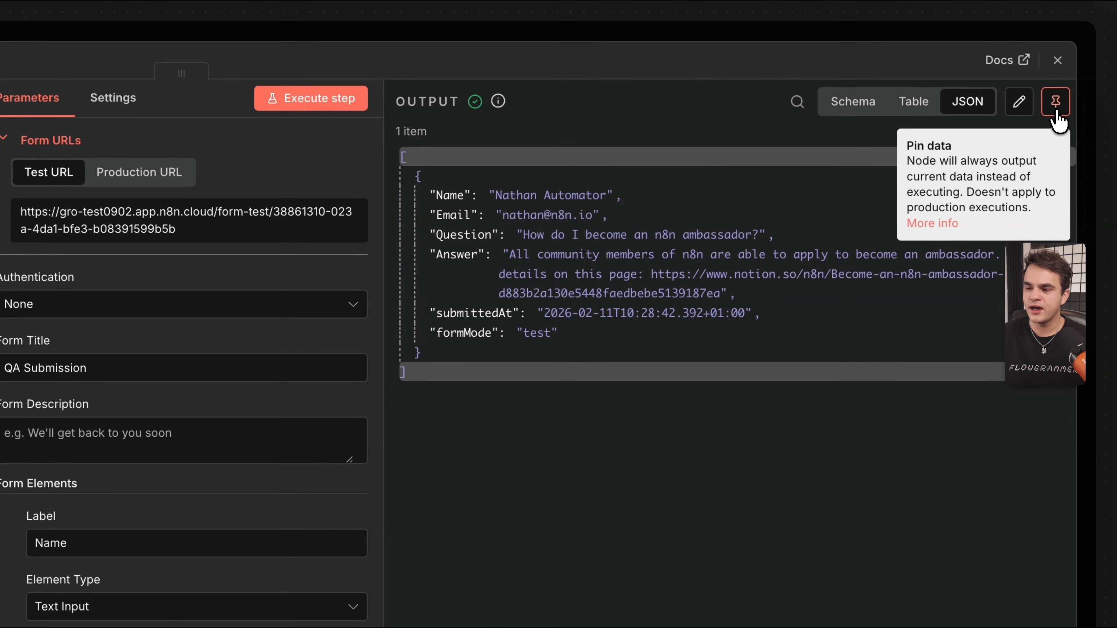
pyautogui.click(1057, 112)
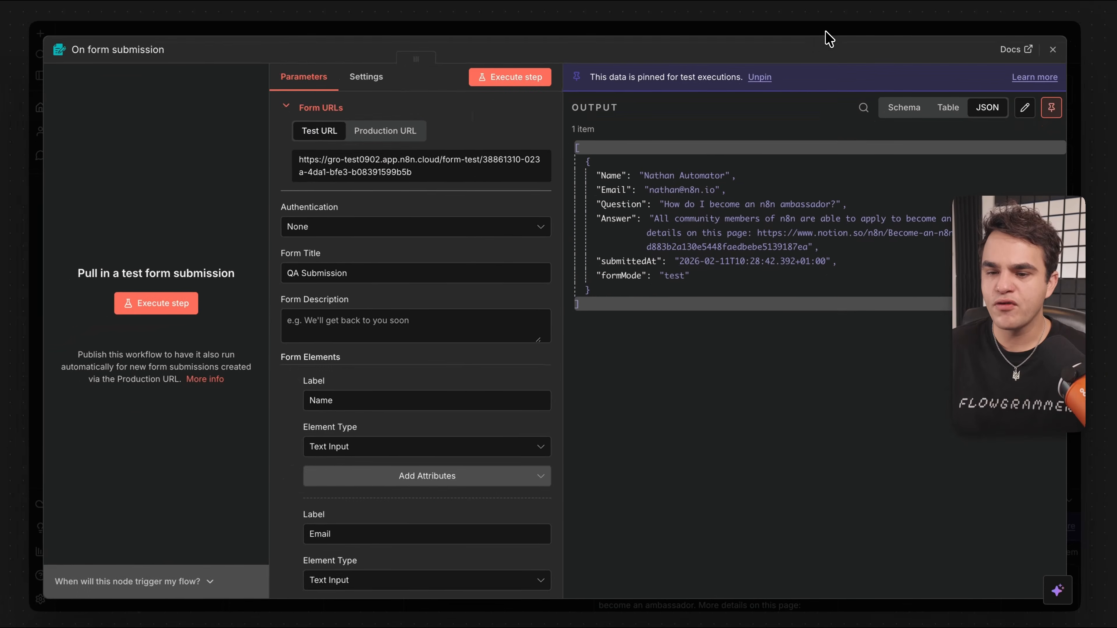
pyautogui.click(744, 32)
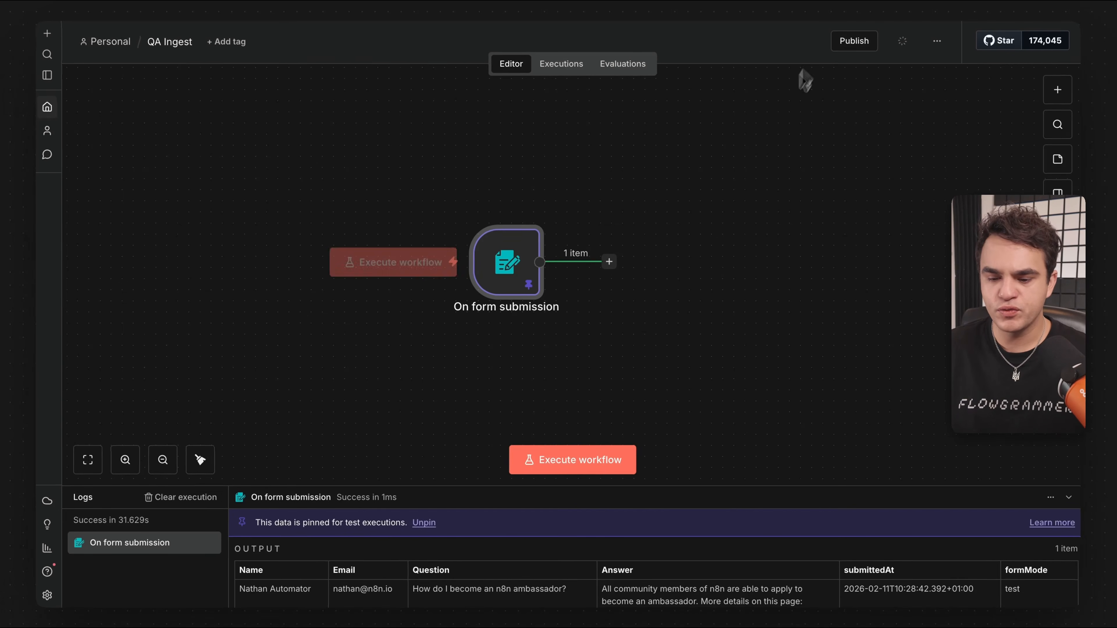
pyautogui.click(566, 459)
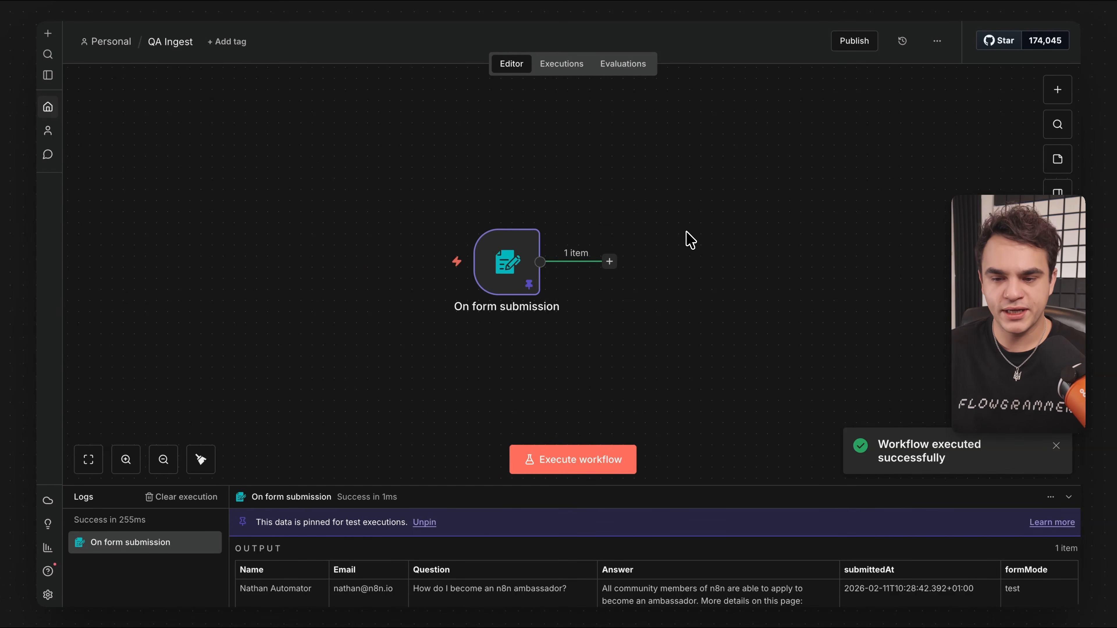
pyautogui.hscroll(3, 691, 240)
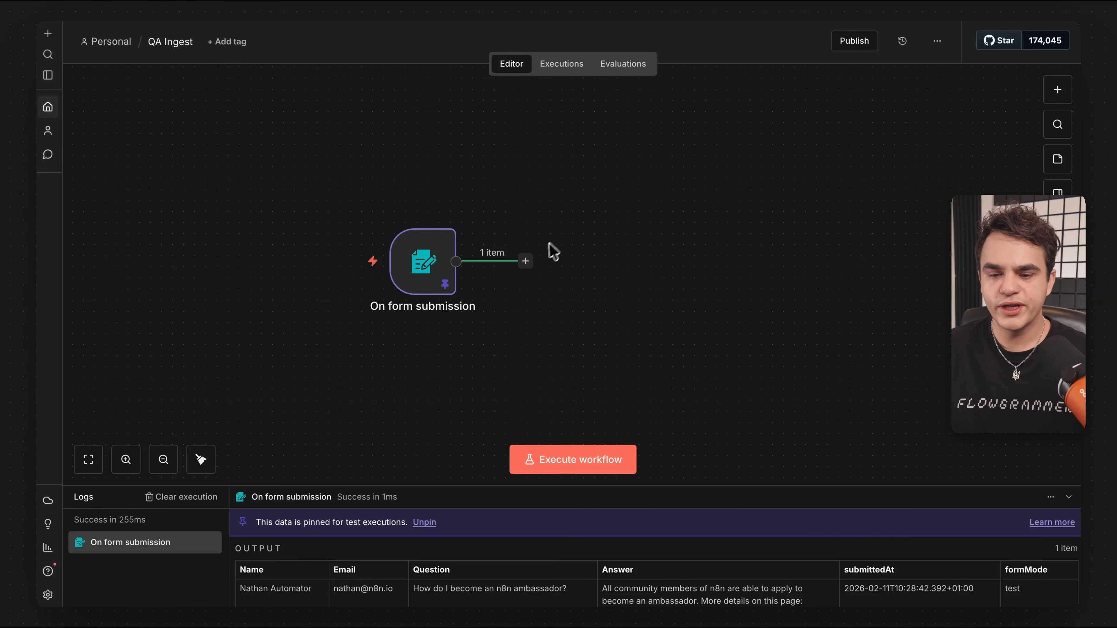
pyautogui.click(525, 261)
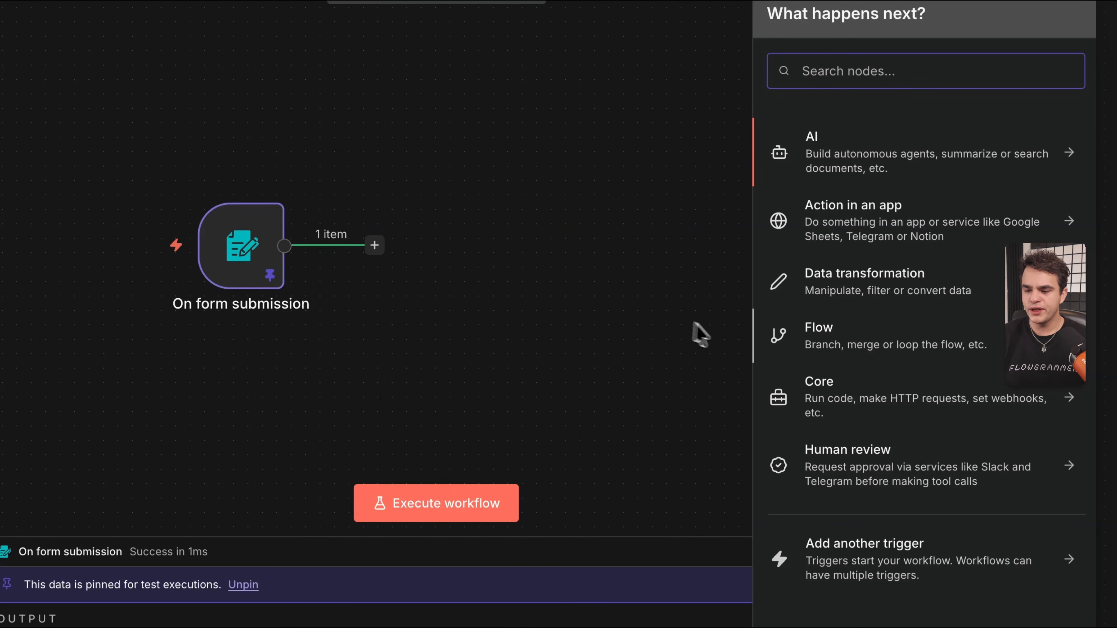
# Add an If node from the Flow category right after the form trigger.
pyautogui.click(834, 346)
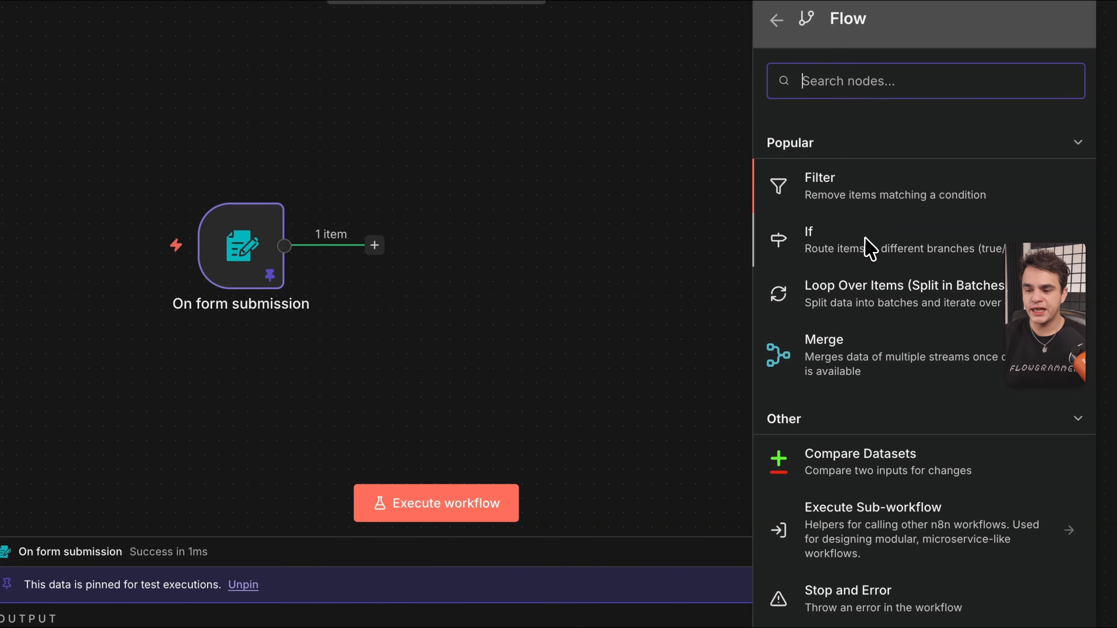
pyautogui.moveTo(888, 251); pyautogui.dragTo(557, 248)
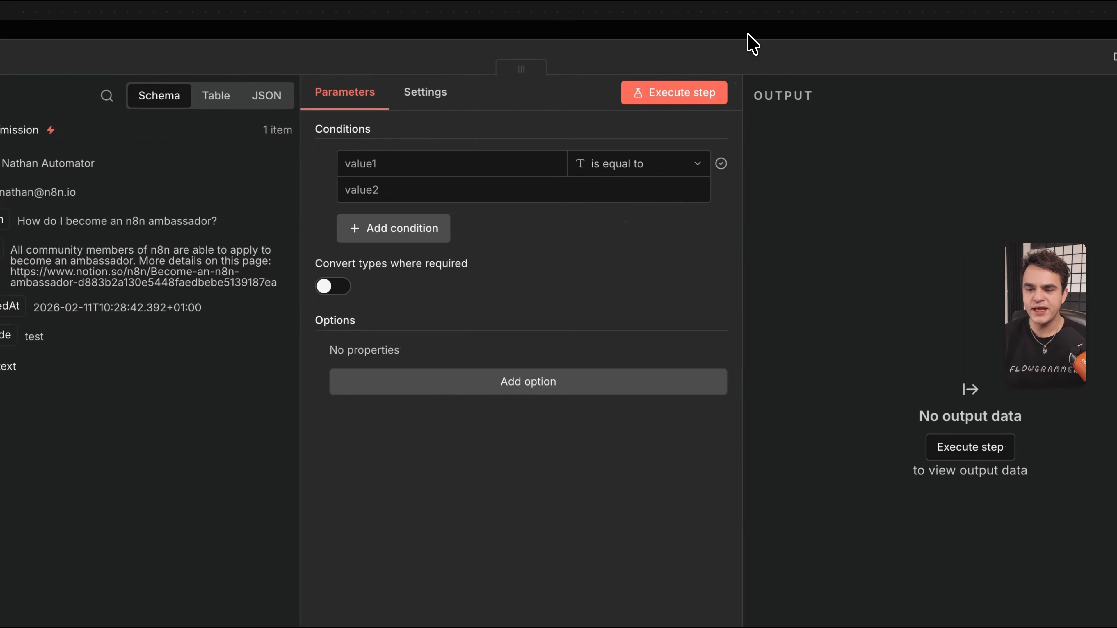
pyautogui.click(751, 43)
pyautogui.moveTo(688, 318); pyautogui.dragTo(730, 252)
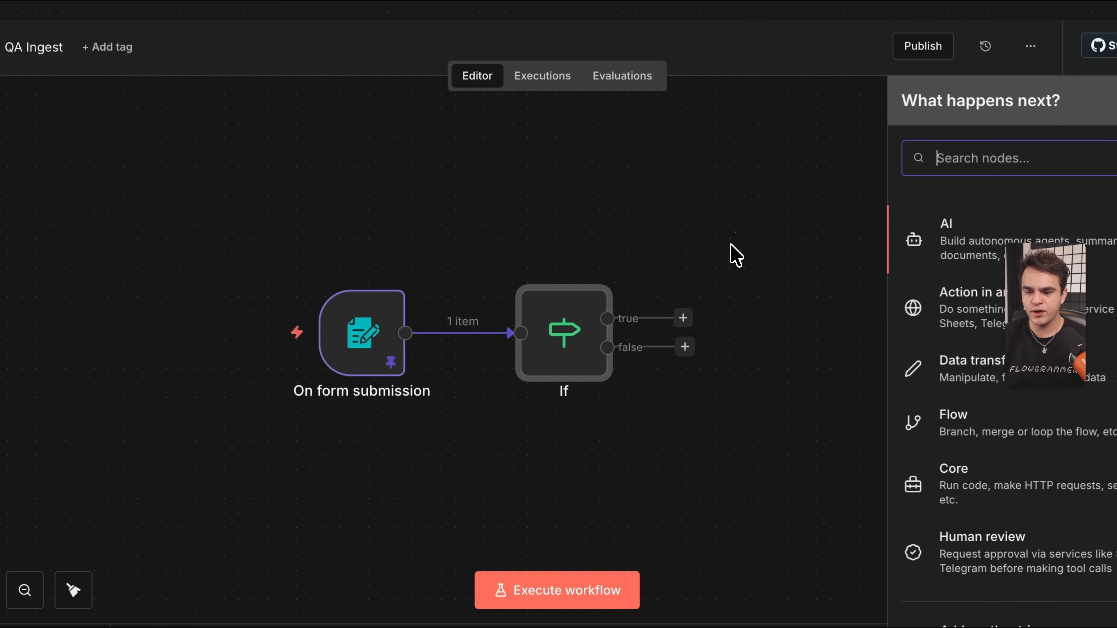
pyautogui.moveTo(685, 350); pyautogui.dragTo(683, 398)
# Rename the If node to 'is n8n.io email?'.
pyautogui.doubleClick(567, 321)
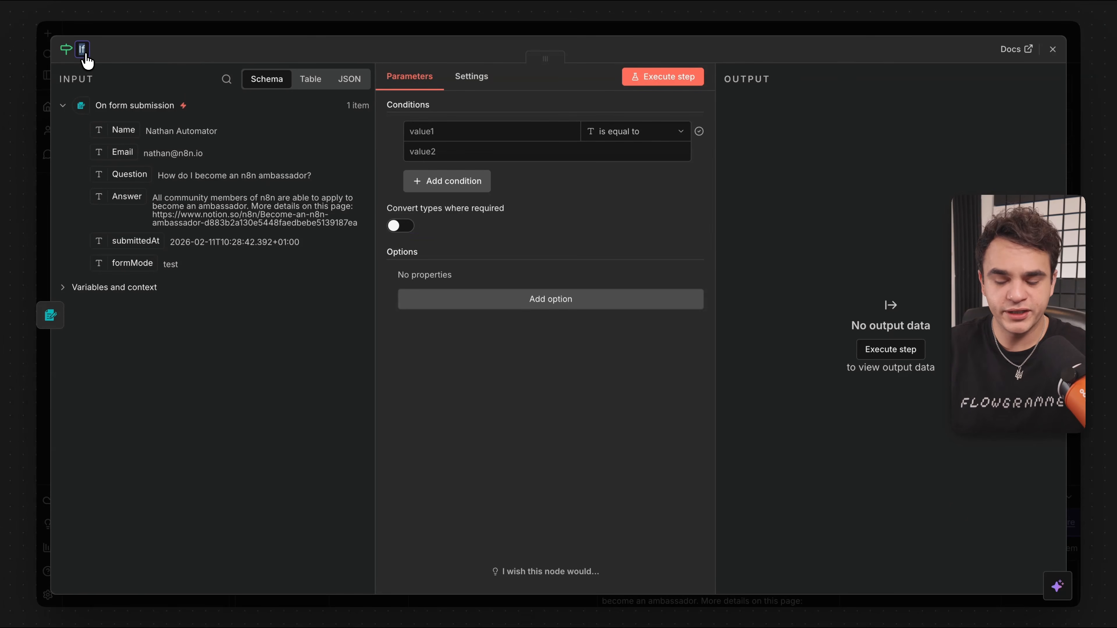
pyautogui.write('is n8n.io em')
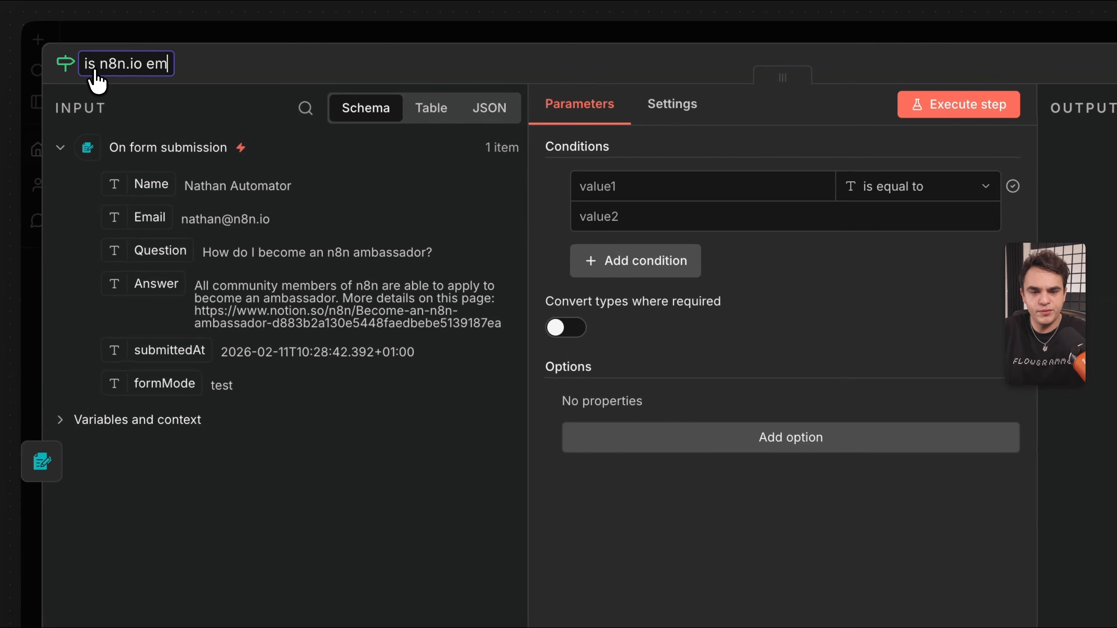
pyautogui.write('ail?')
pyautogui.press('Return')
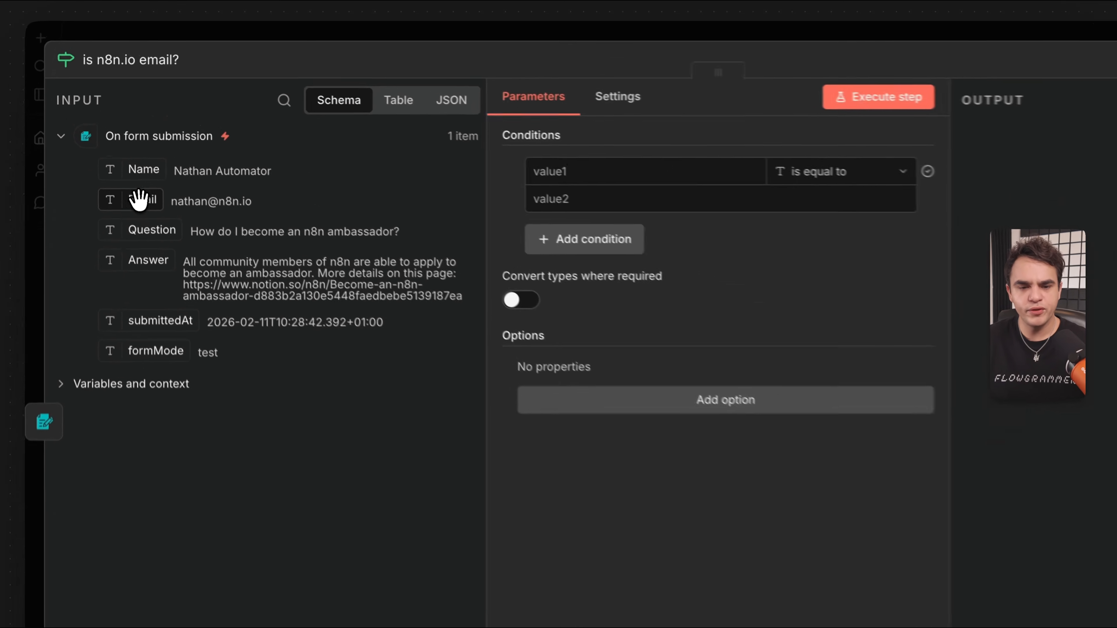
# Set the condition's first value to the expression {{ $json.Email }}.
pyautogui.moveTo(122, 152); pyautogui.dragTo(306, 179)
pyautogui.moveTo(424, 258); pyautogui.dragTo(612, 185)
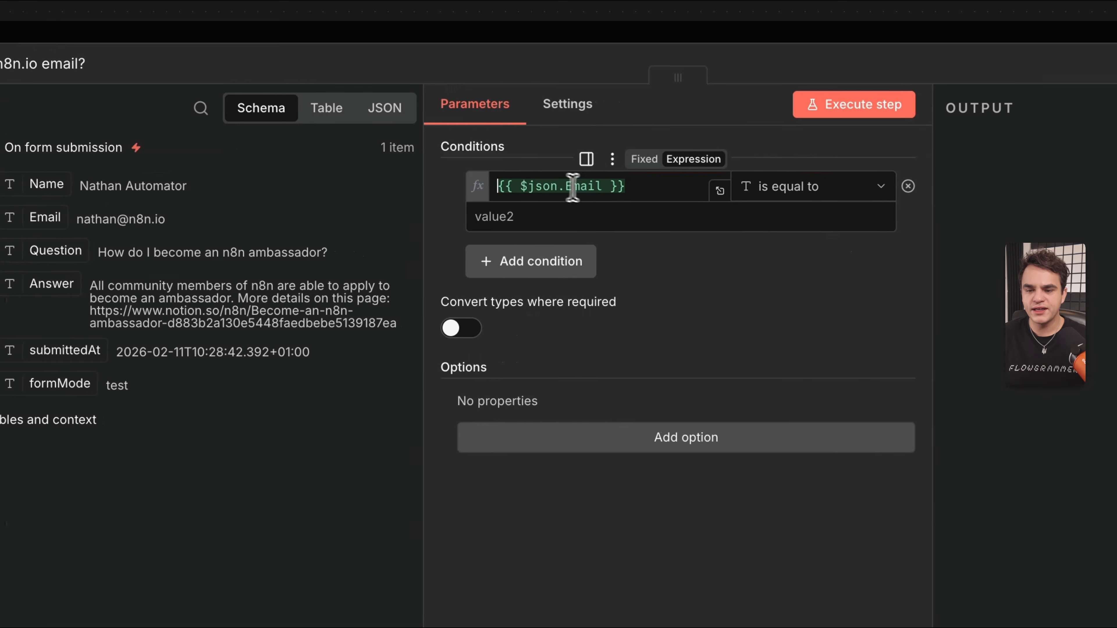
pyautogui.click(641, 189)
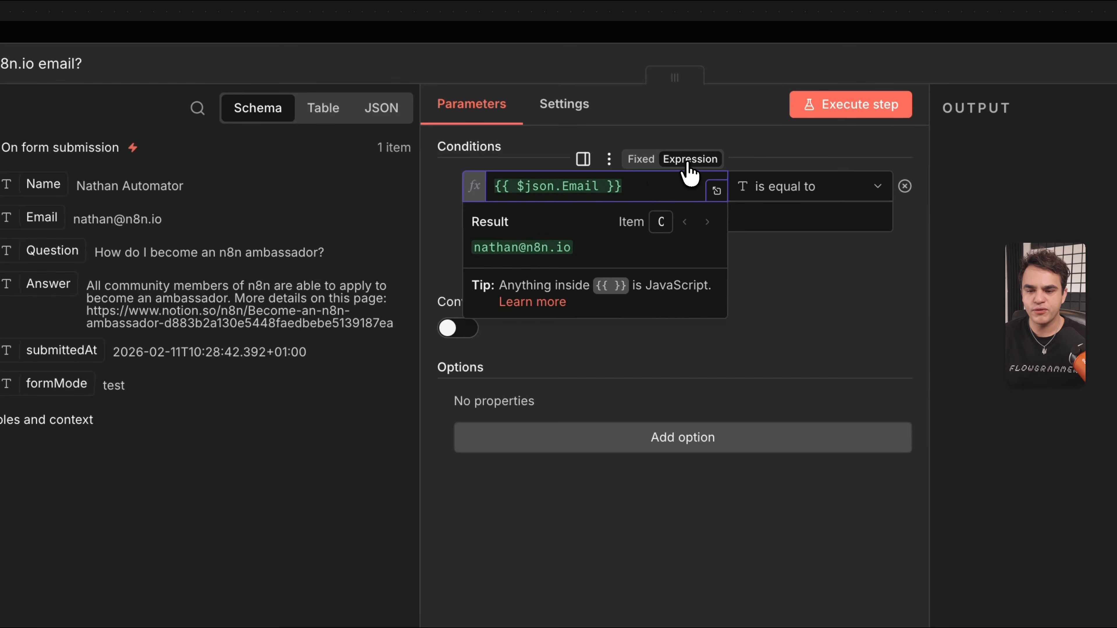
pyautogui.click(652, 161)
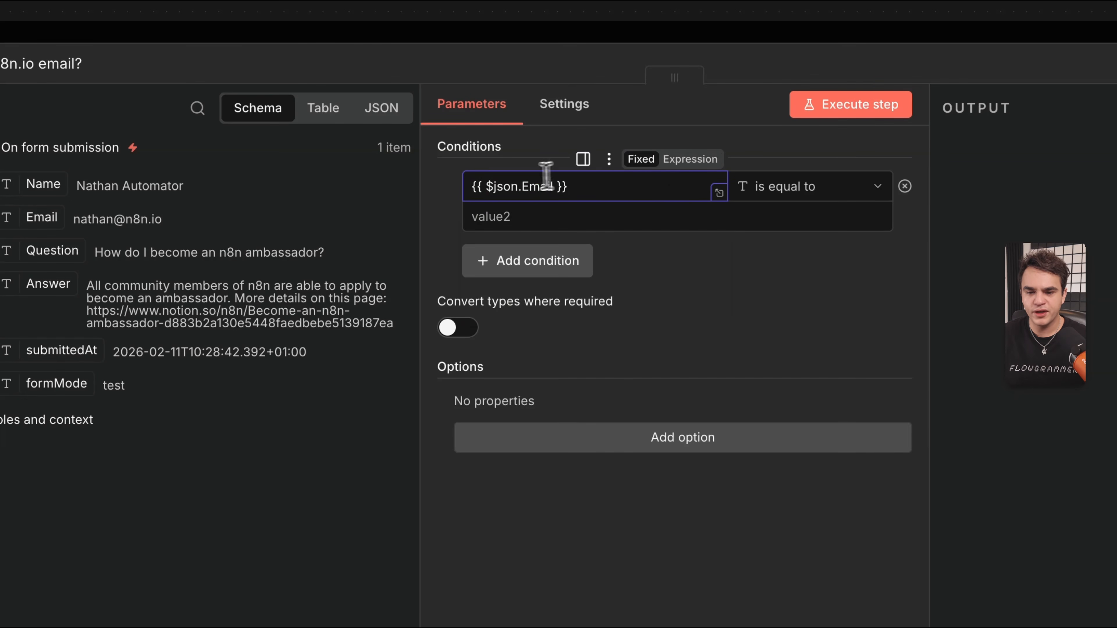
pyautogui.click(696, 163)
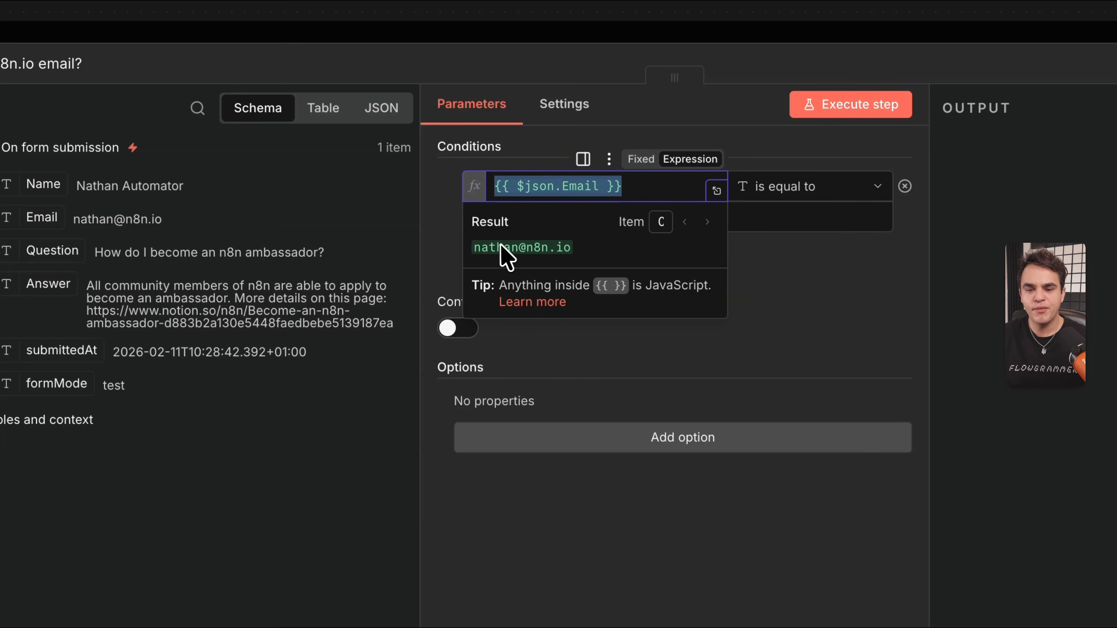
pyautogui.click(589, 188)
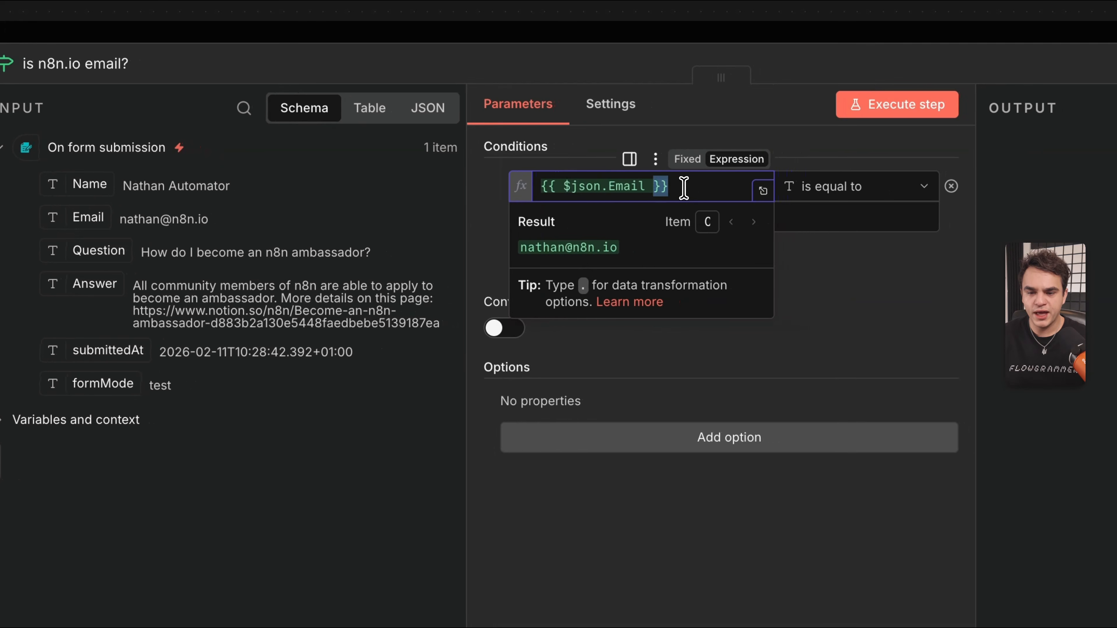
pyautogui.hotkey('ctrl', 'a')
pyautogui.press('BackSpace')
pyautogui.write('{{')
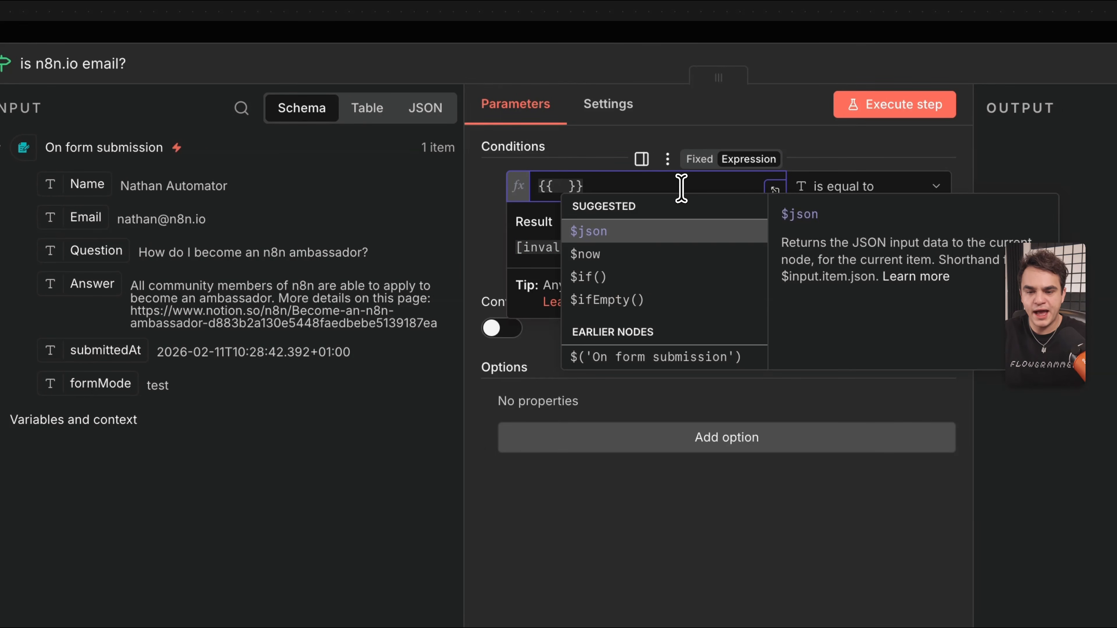
pyautogui.press('Return')
pyautogui.write('.')
pyautogui.press('Down')
pyautogui.press('Down')
pyautogui.press('Down')
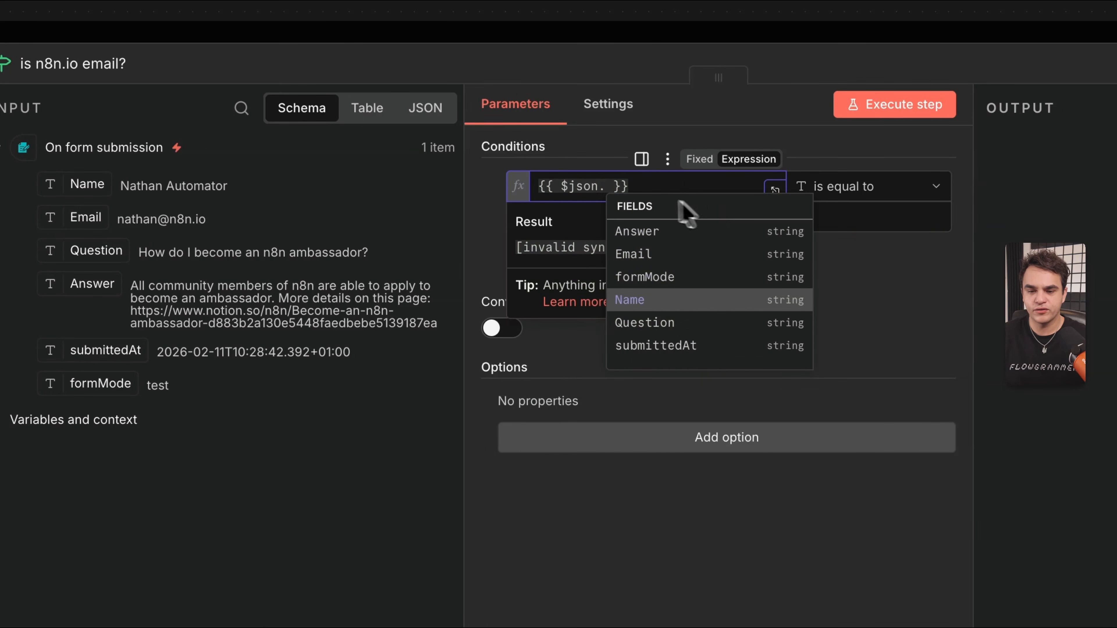
pyautogui.click(561, 184)
pyautogui.moveTo(106, 218); pyautogui.dragTo(575, 183)
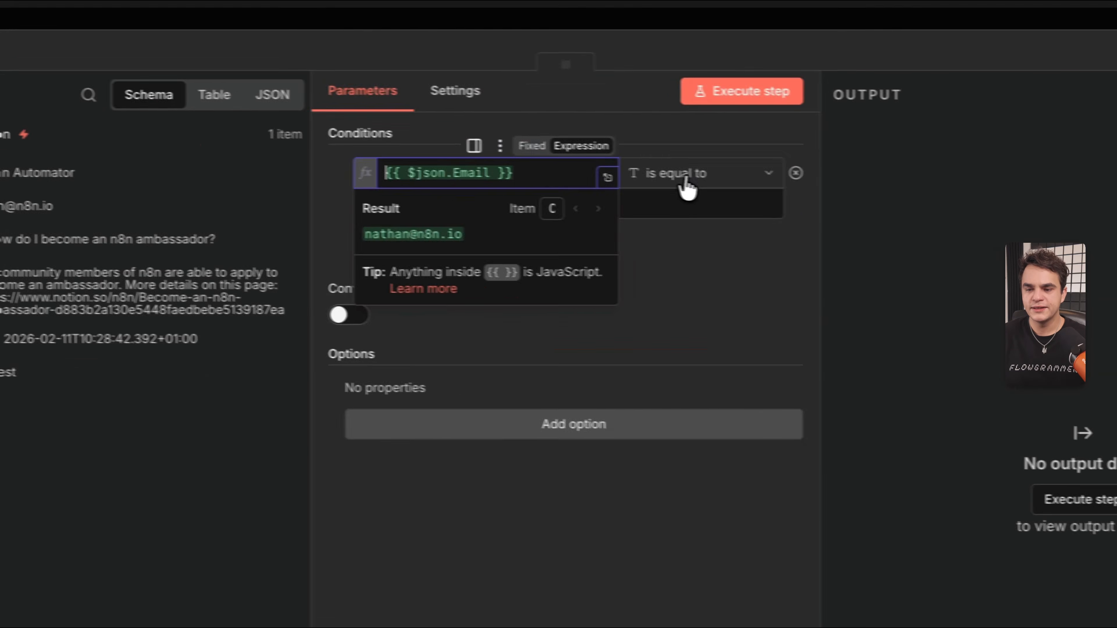
# Use the String contains operator with 'n8n.io' and run the step, sending the item to true.
pyautogui.click(645, 176)
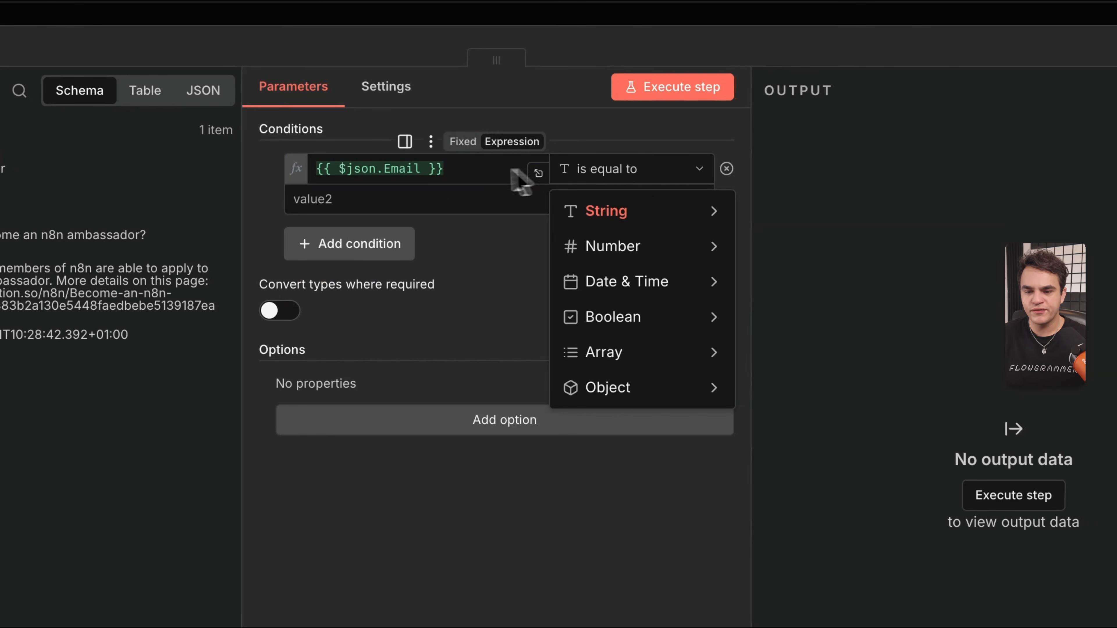
pyautogui.moveTo(629, 210)
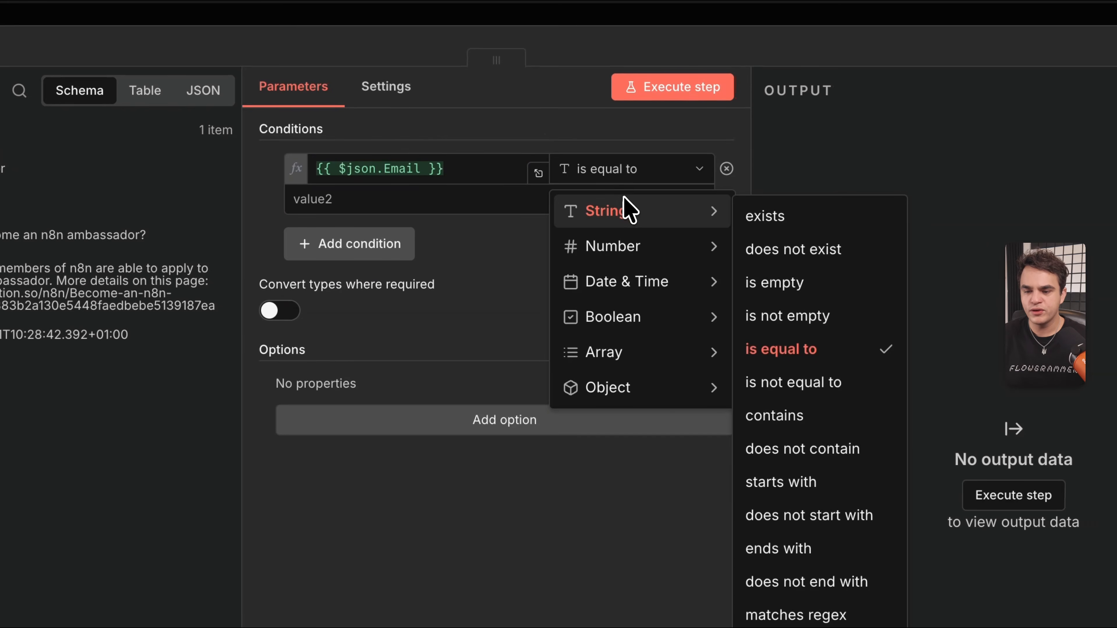
pyautogui.click(791, 416)
pyautogui.click(427, 198)
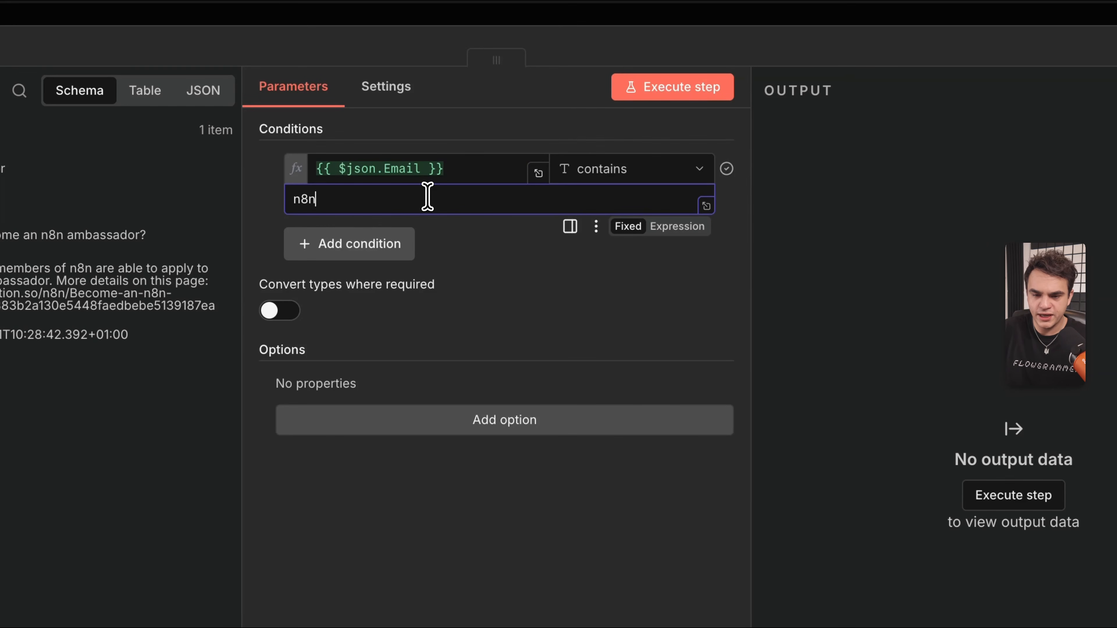
pyautogui.click(660, 90)
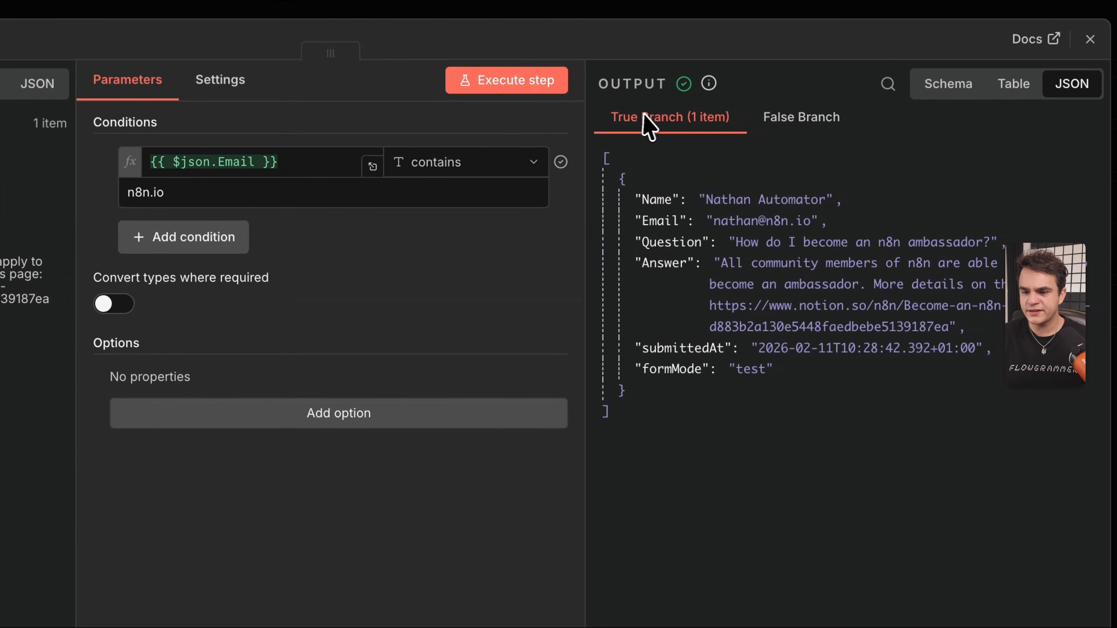
pyautogui.click(280, 172)
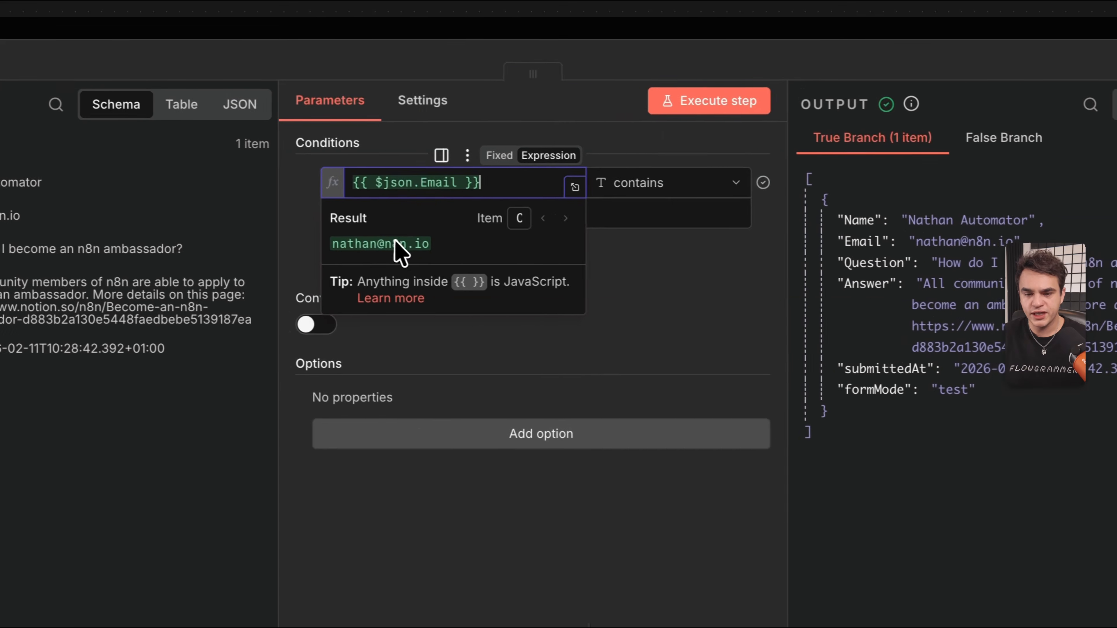
pyautogui.click(1022, 140)
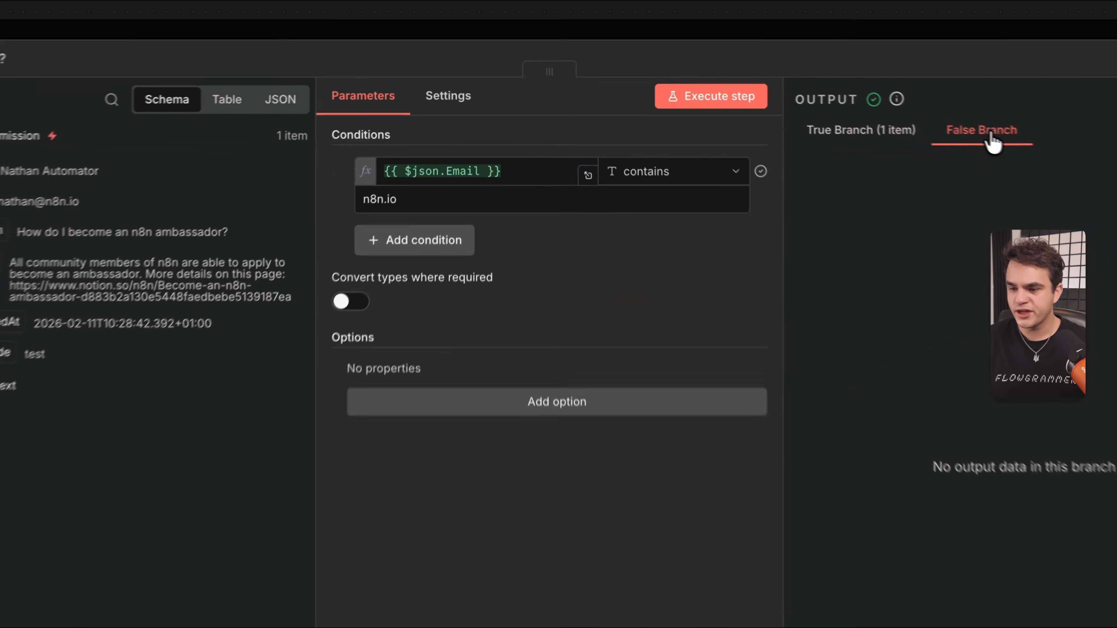
pyautogui.press('Escape')
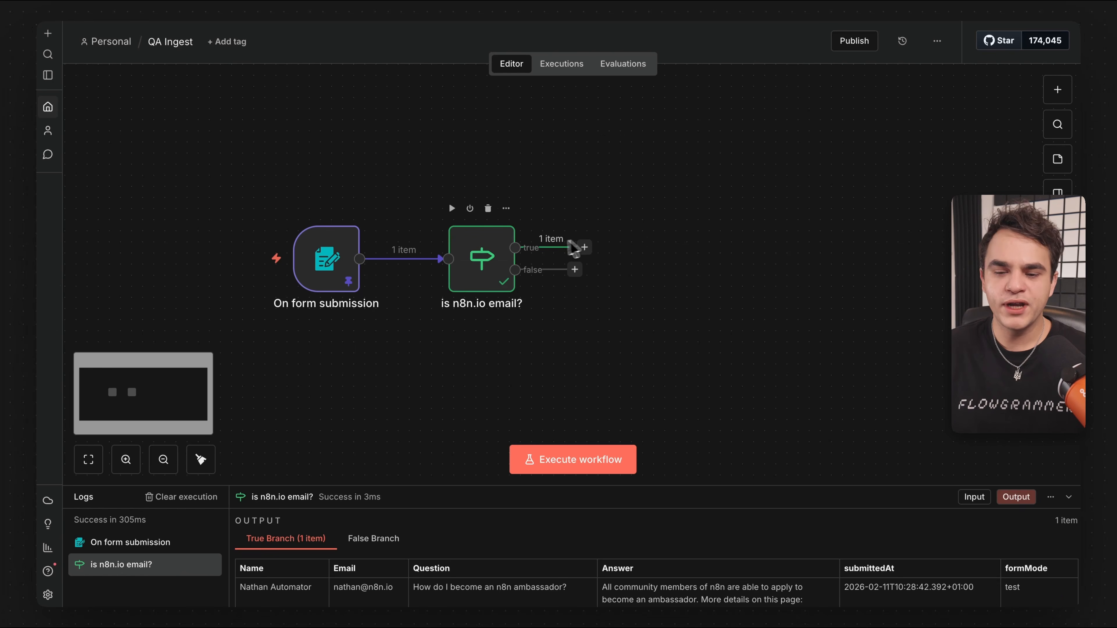
# Attach an Edit Fields (Set) node to the If node's true output and review its input.
pyautogui.click(584, 248)
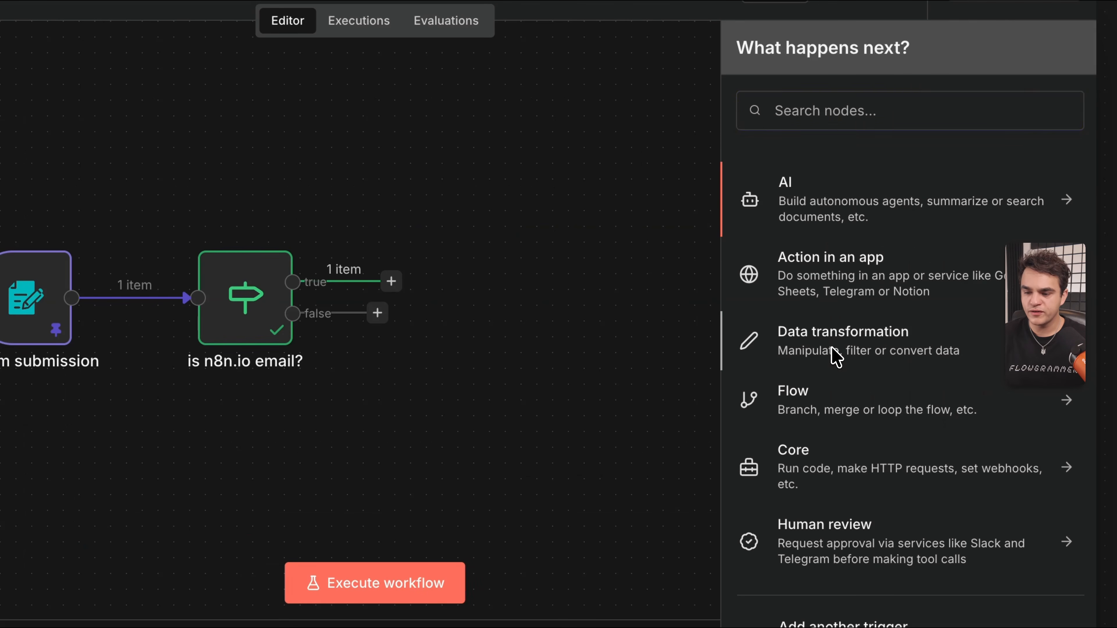
pyautogui.click(827, 355)
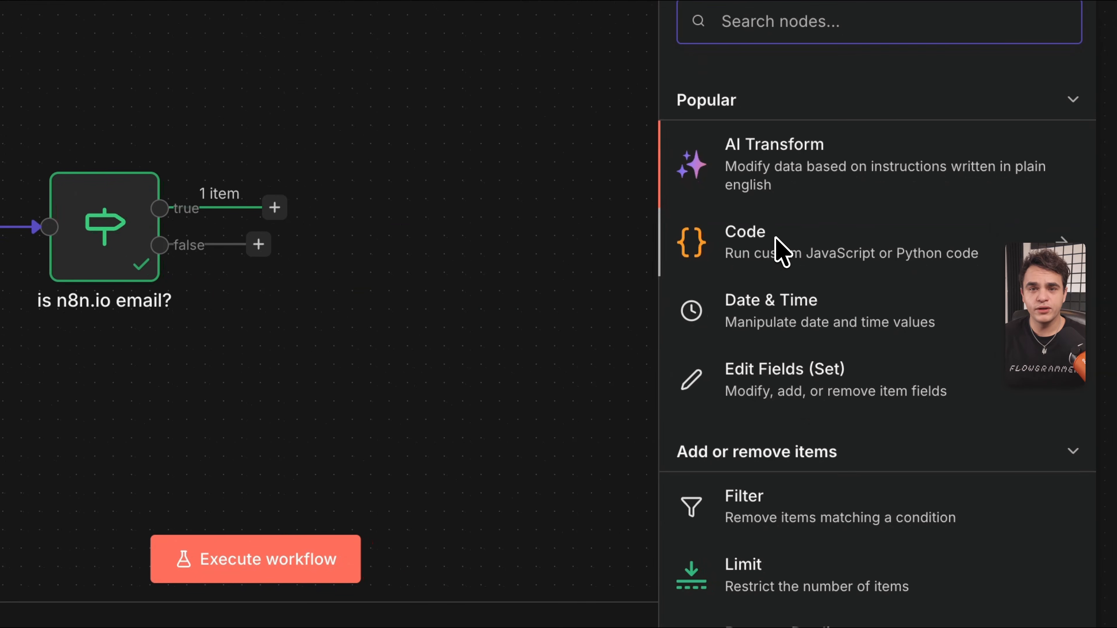
pyautogui.click(782, 252)
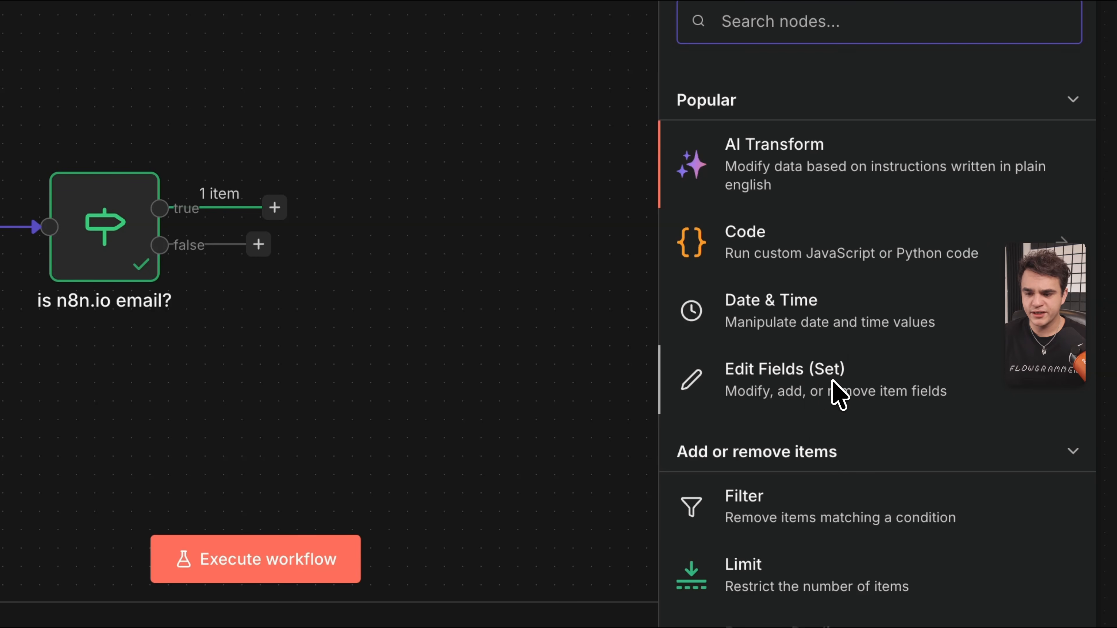
pyautogui.click(836, 392)
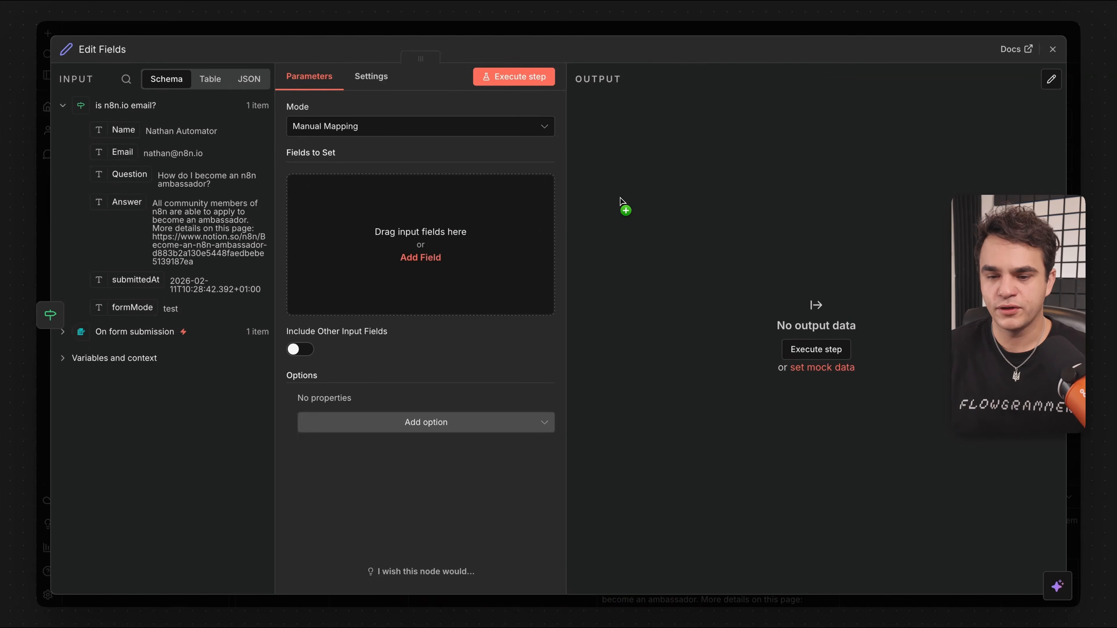
pyautogui.moveTo(403, 59); pyautogui.dragTo(577, 81)
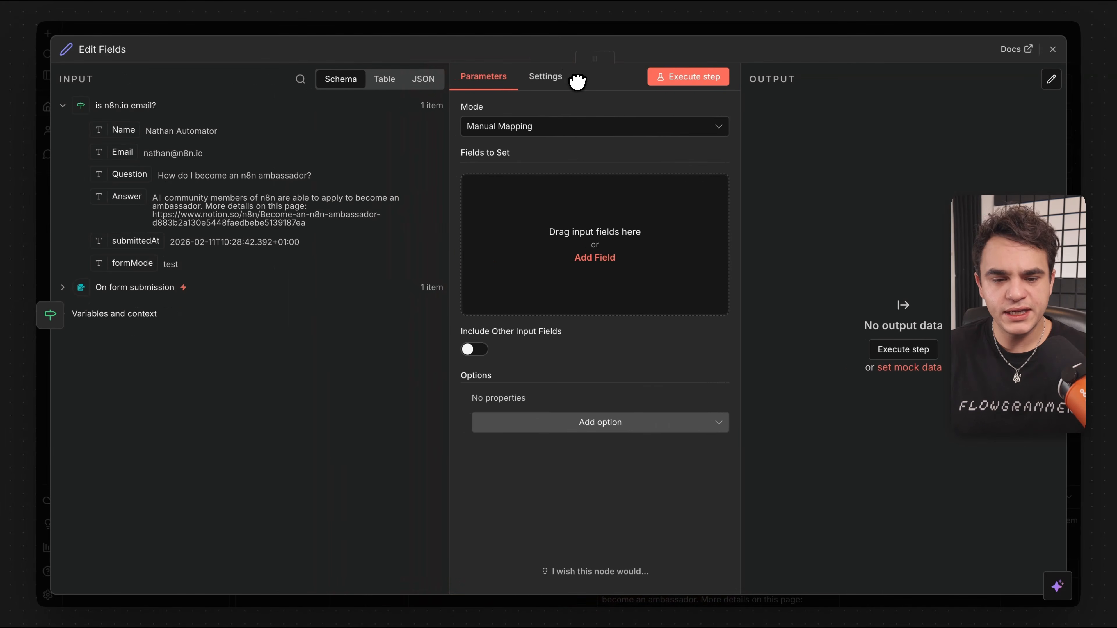
pyautogui.click(63, 287)
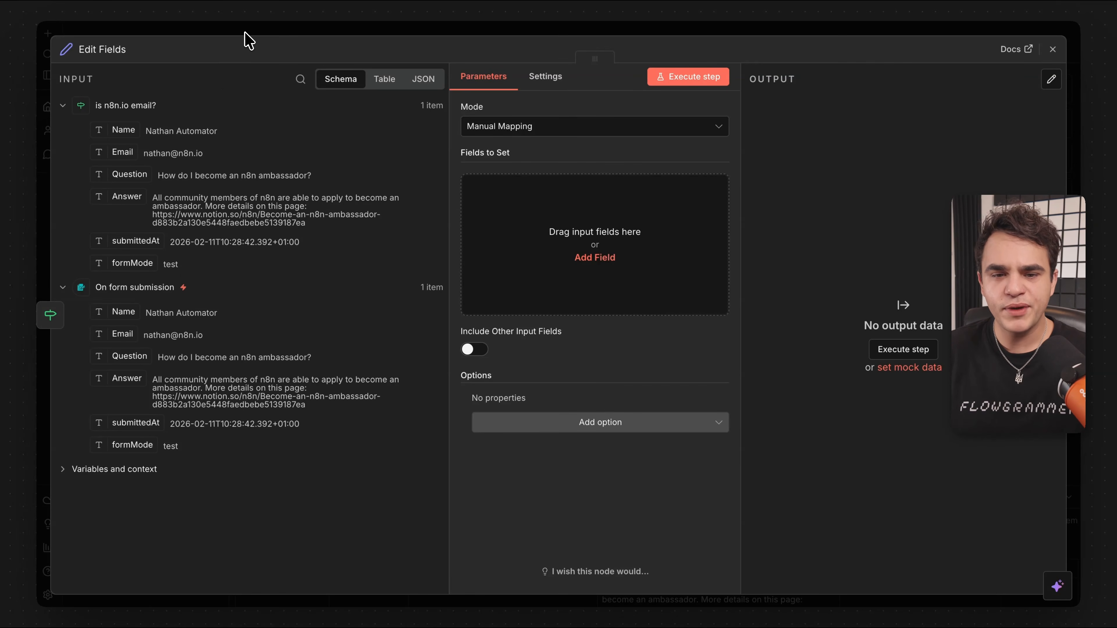
pyautogui.press('Escape')
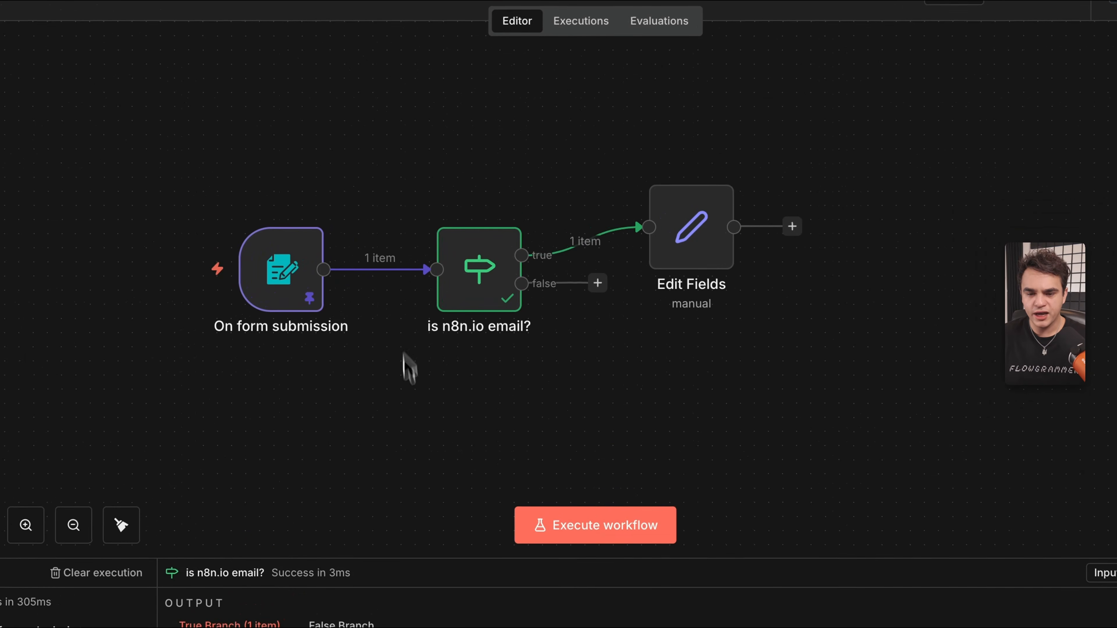
# Review the form submission trigger's details, then return to the three-node canvas.
pyautogui.moveTo(563, 214)
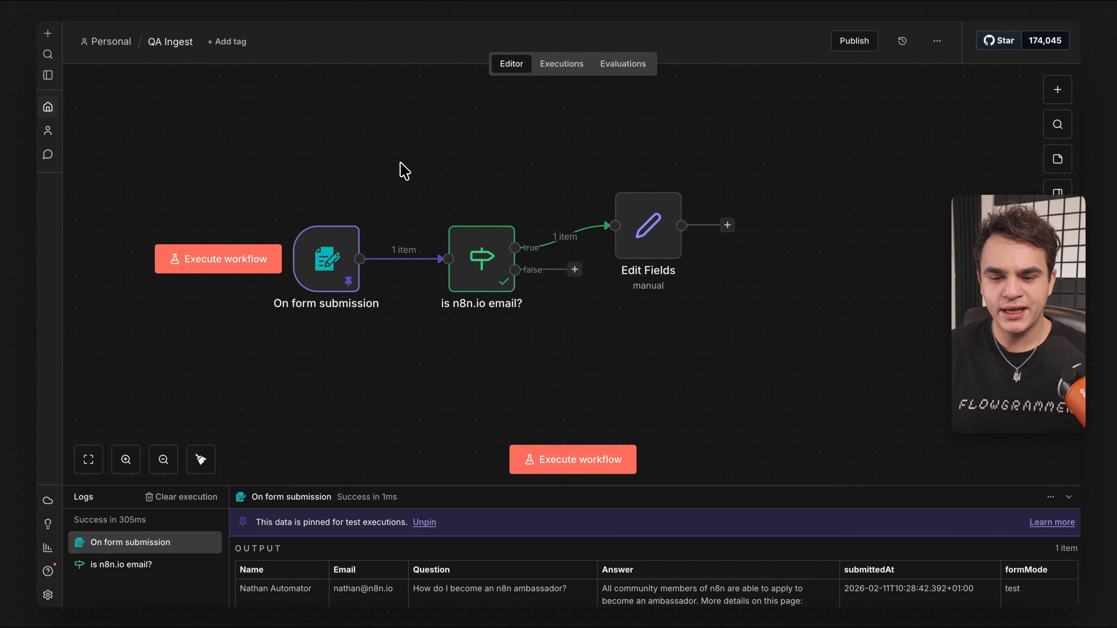
pyautogui.doubleClick(335, 246)
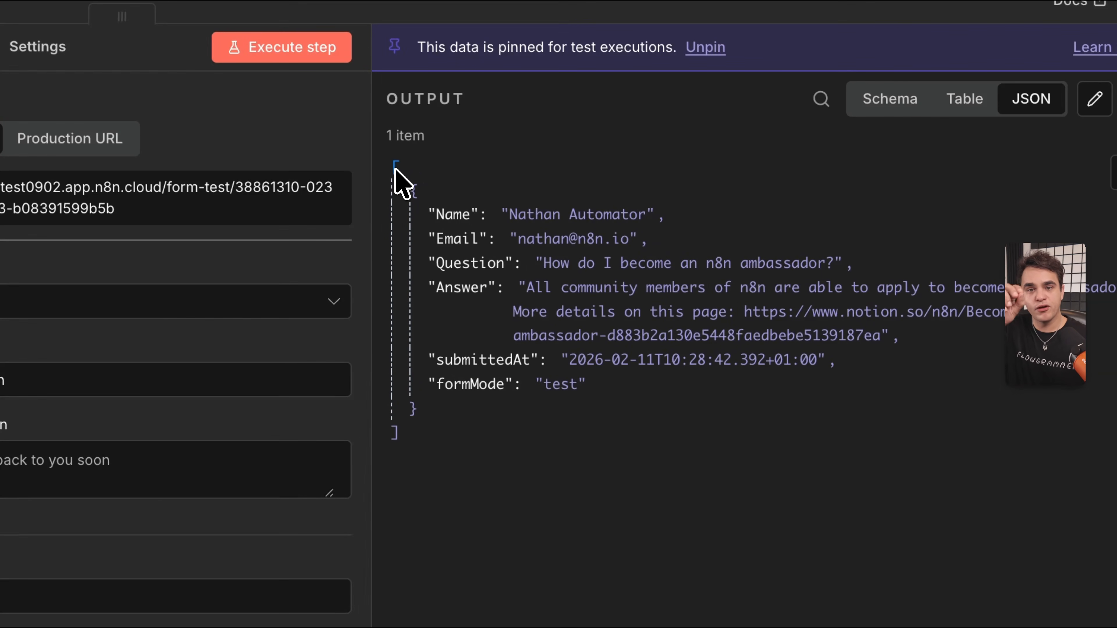
pyautogui.click(412, 140)
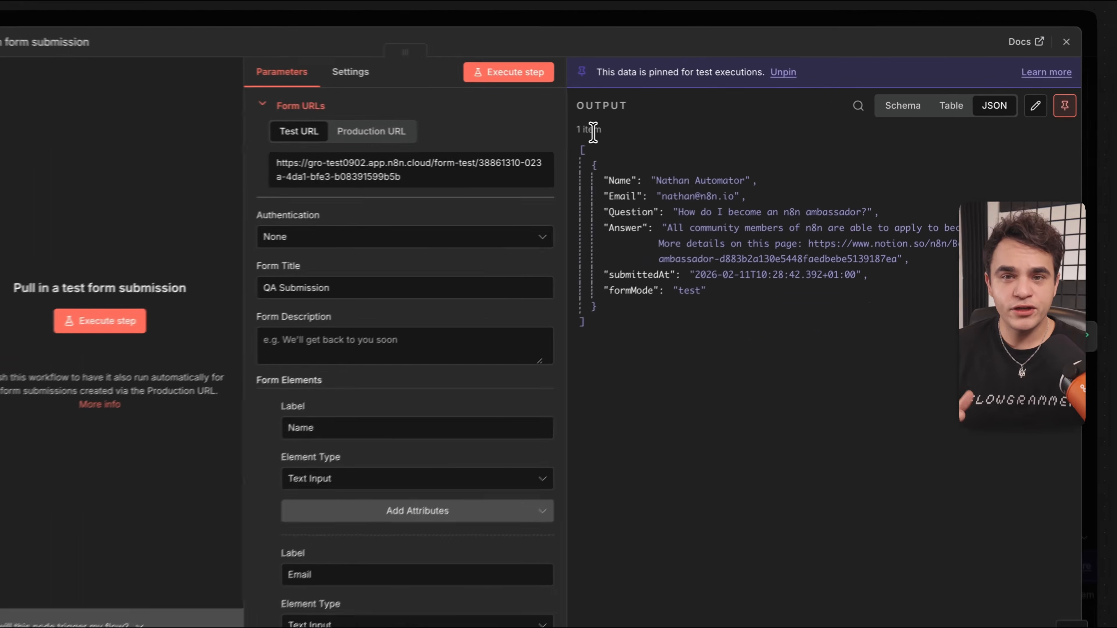
pyautogui.press('Escape')
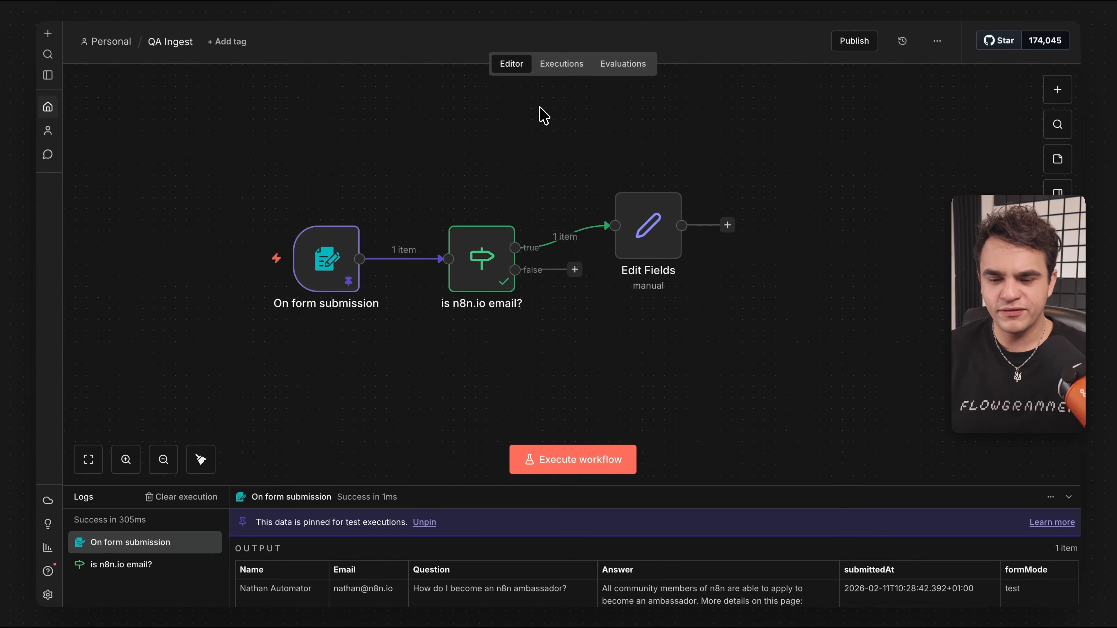
pyautogui.moveTo(347, 277)
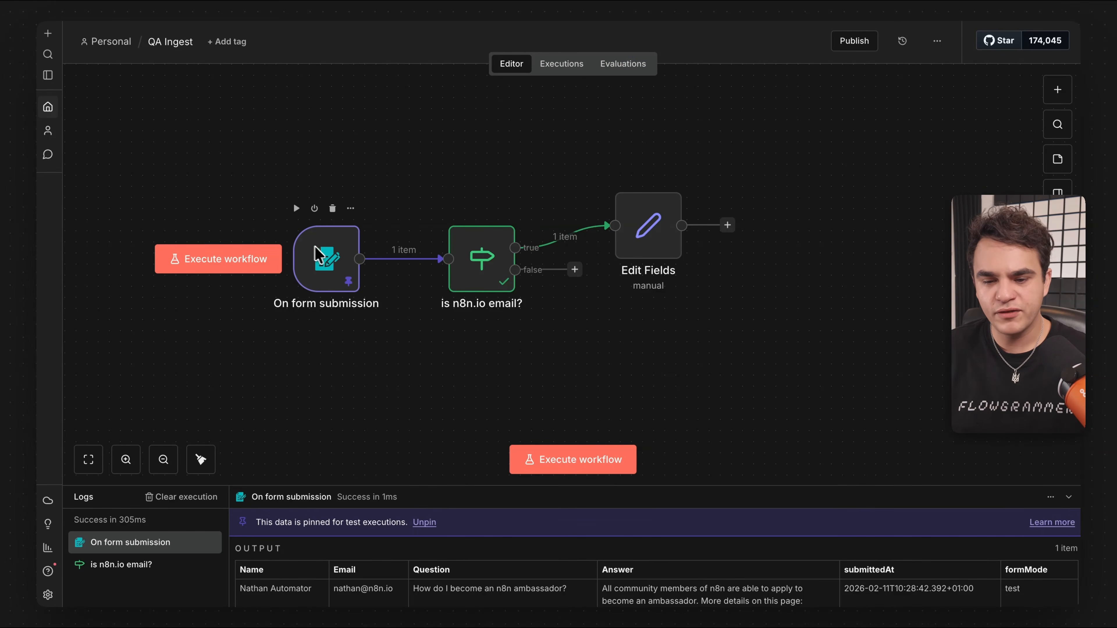
pyautogui.moveTo(568, 238)
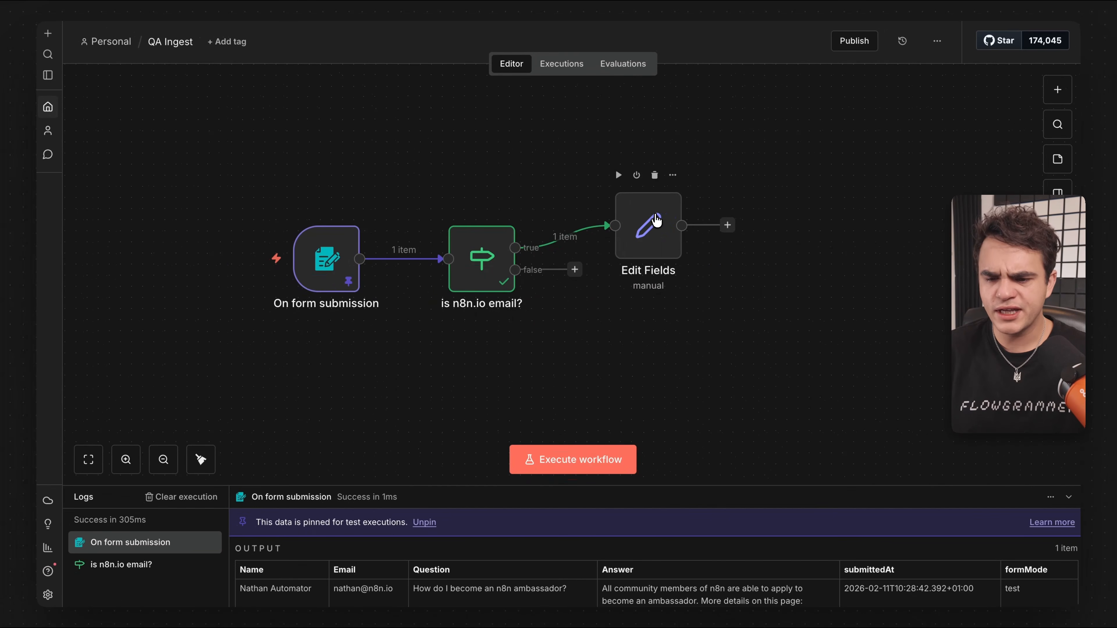
# Enable Include Other Input Fields on the Edit Fields node and rerun it.
pyautogui.doubleClick(656, 220)
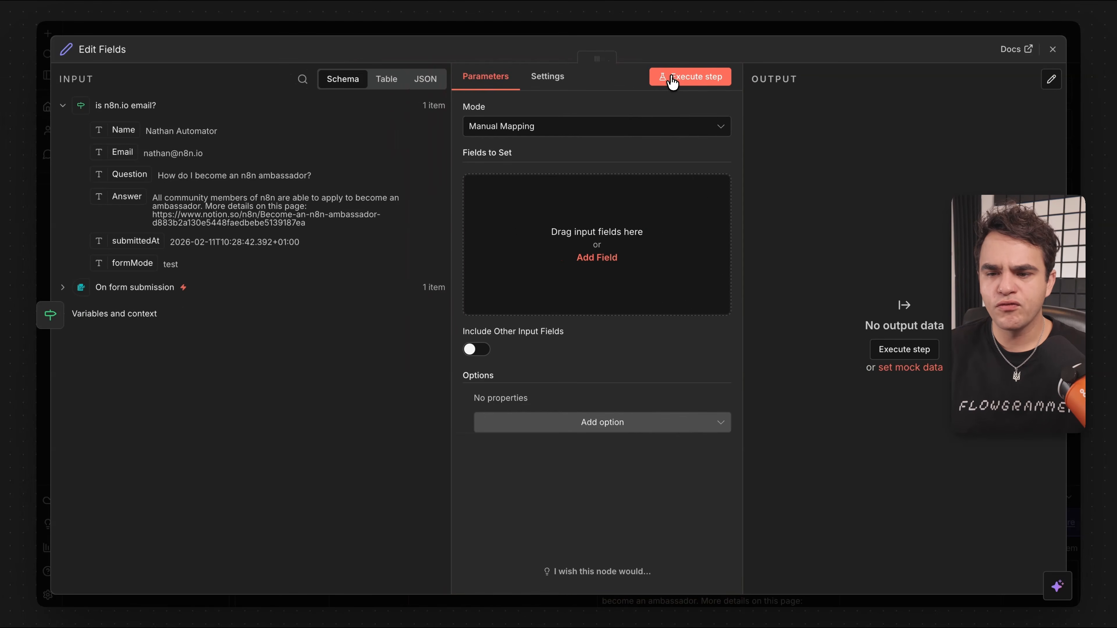
pyautogui.click(672, 79)
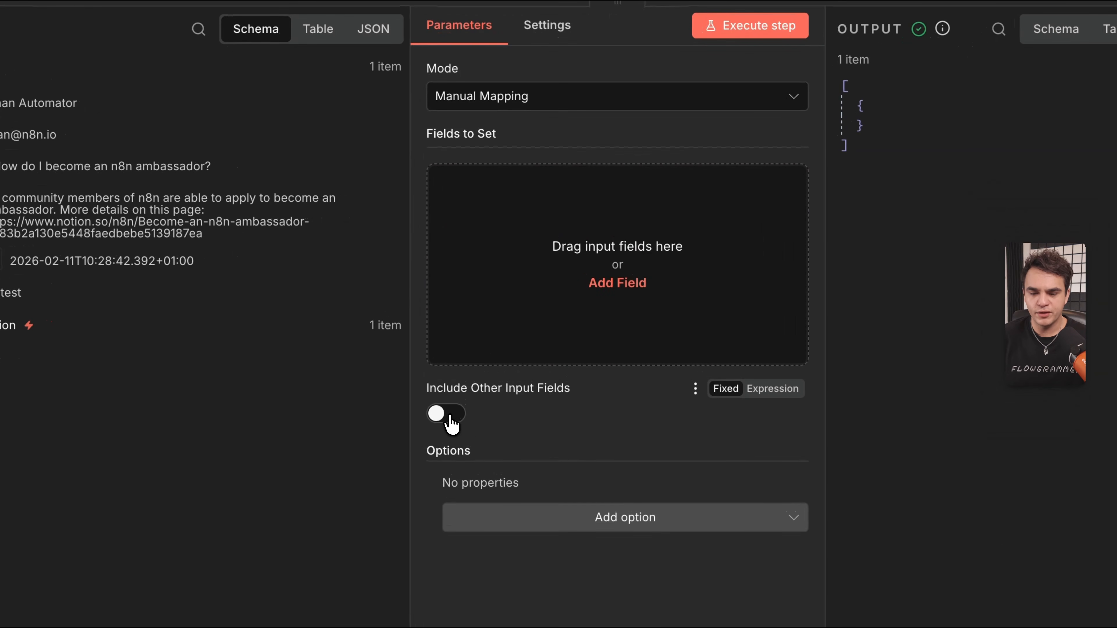
pyautogui.click(449, 420)
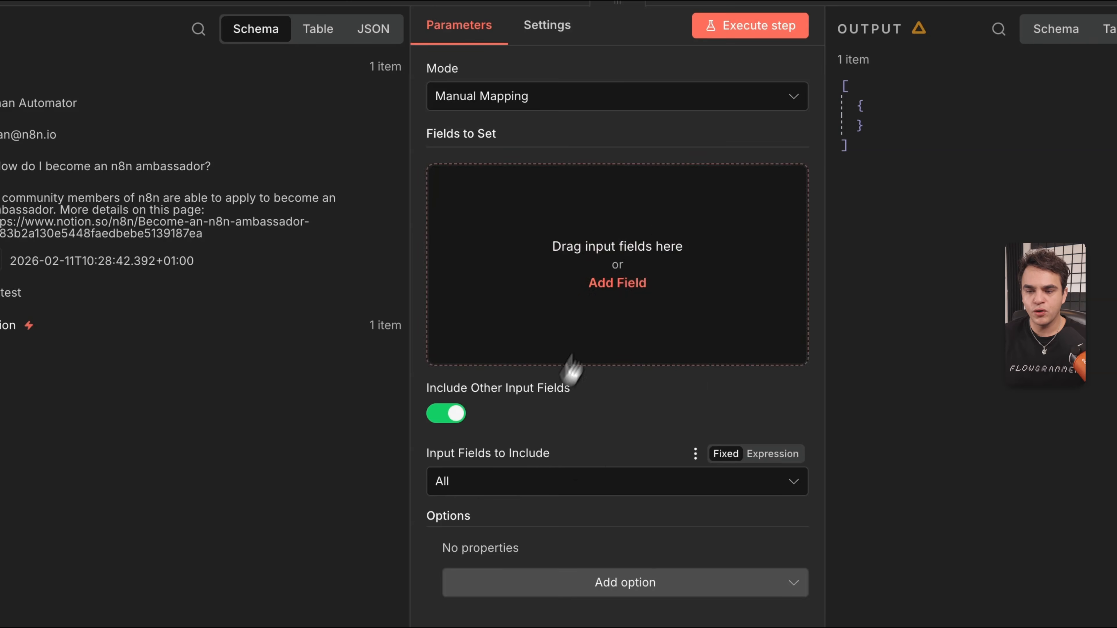
pyautogui.click(739, 27)
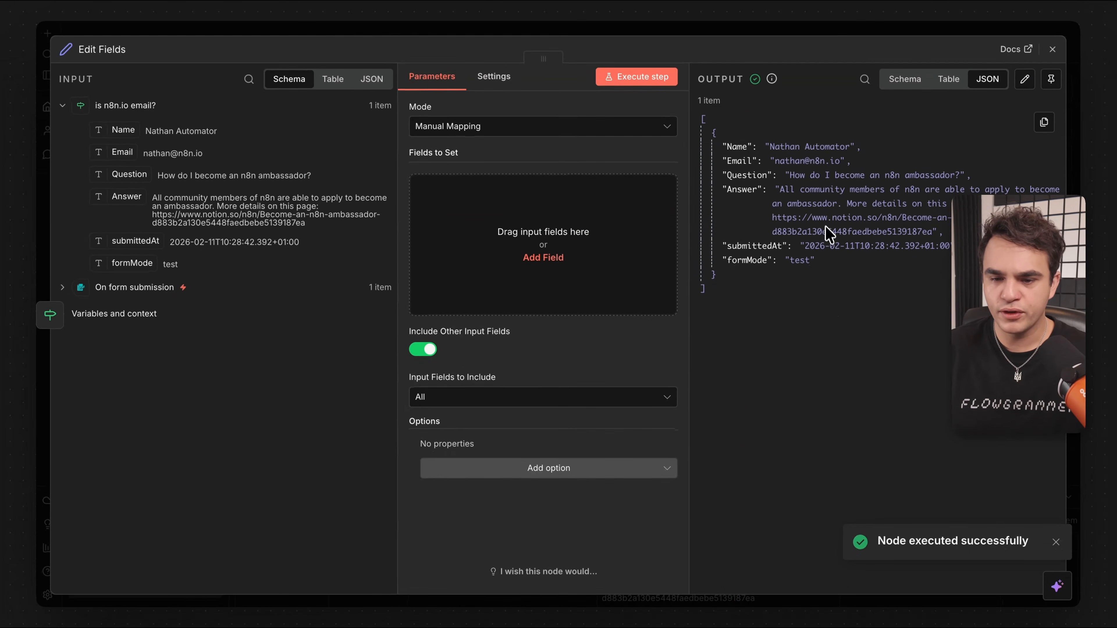
# Add a Boolean field isTrusted set to true and run the step.
pyautogui.click(579, 228)
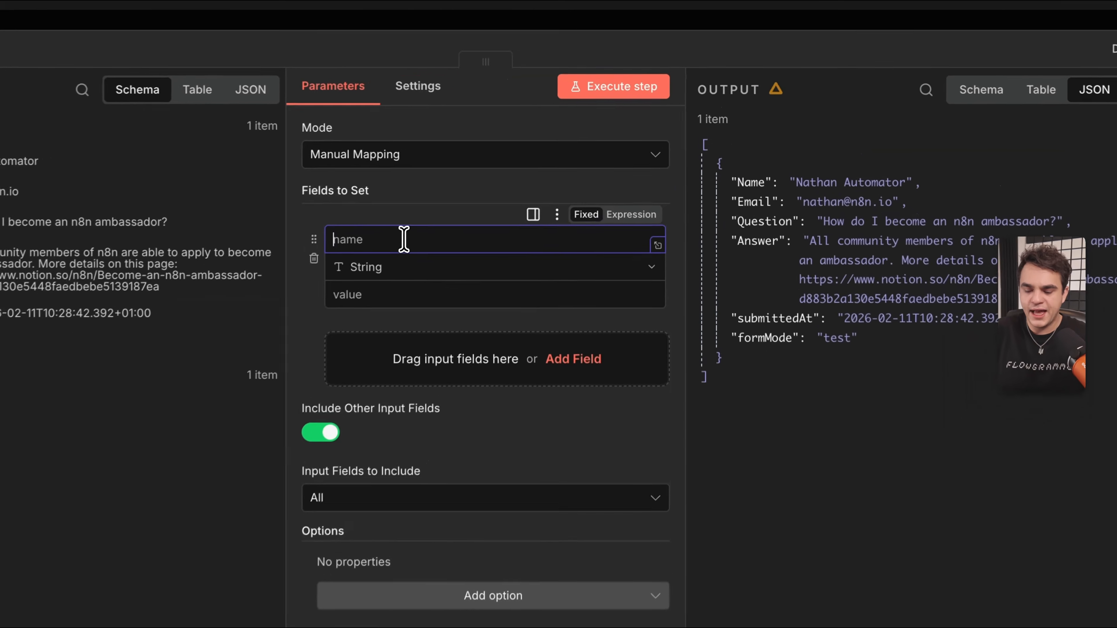
pyautogui.write('isTrusted')
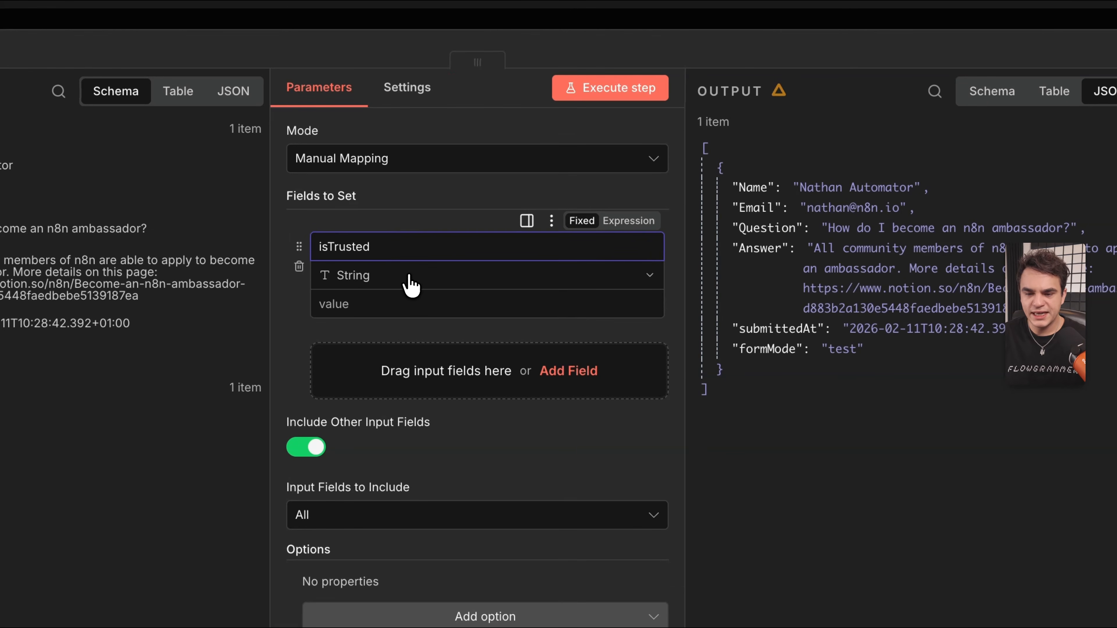
pyautogui.click(410, 286)
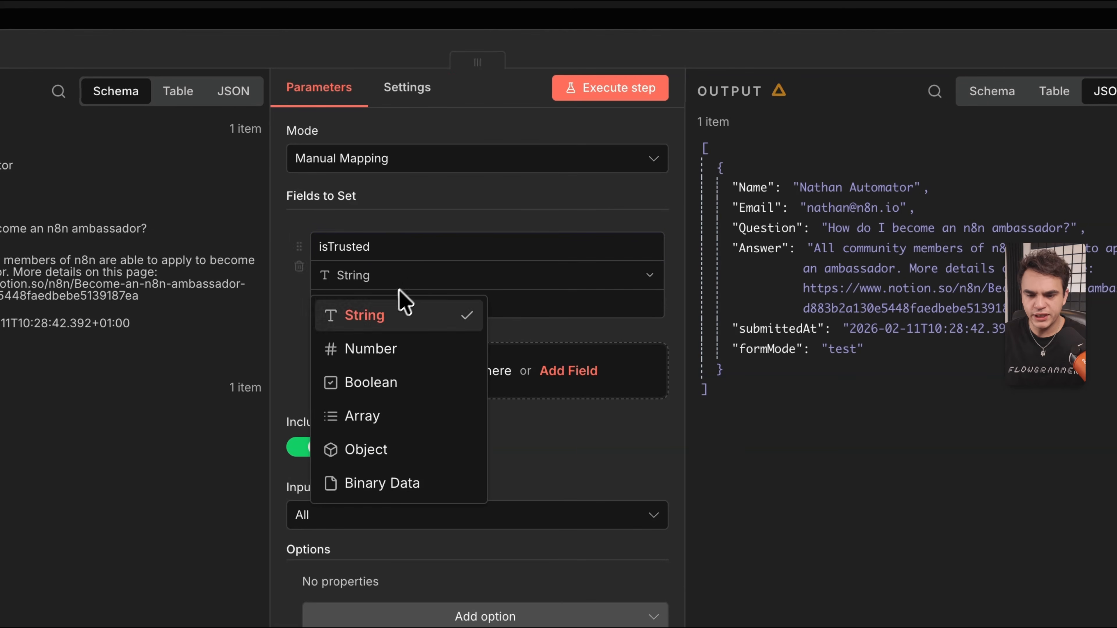
pyautogui.click(362, 384)
pyautogui.click(386, 311)
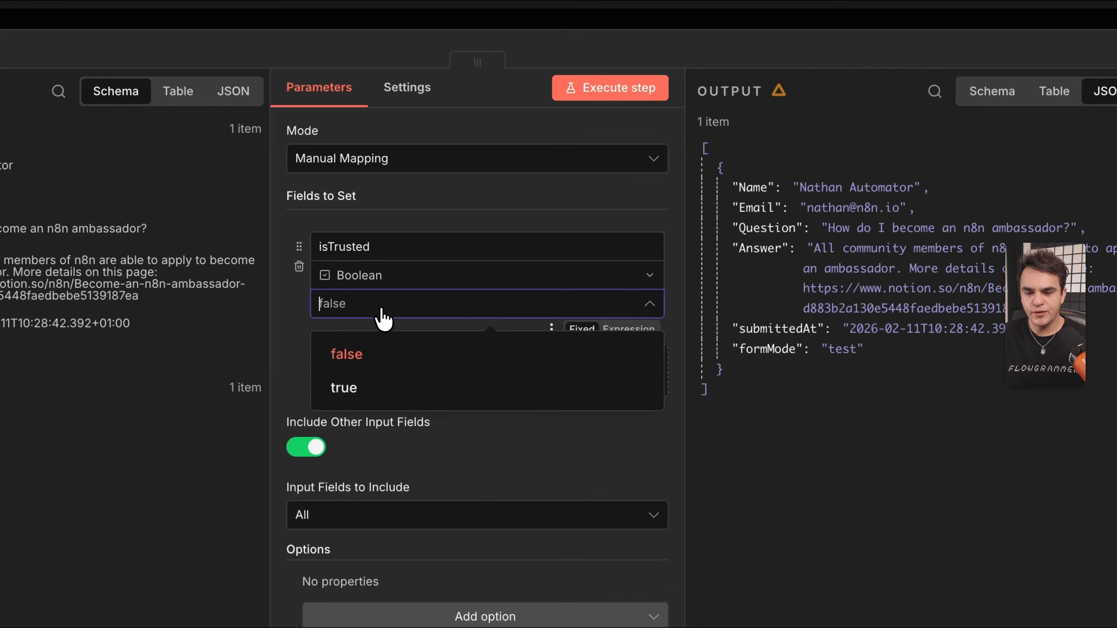
pyautogui.click(351, 391)
pyautogui.click(616, 95)
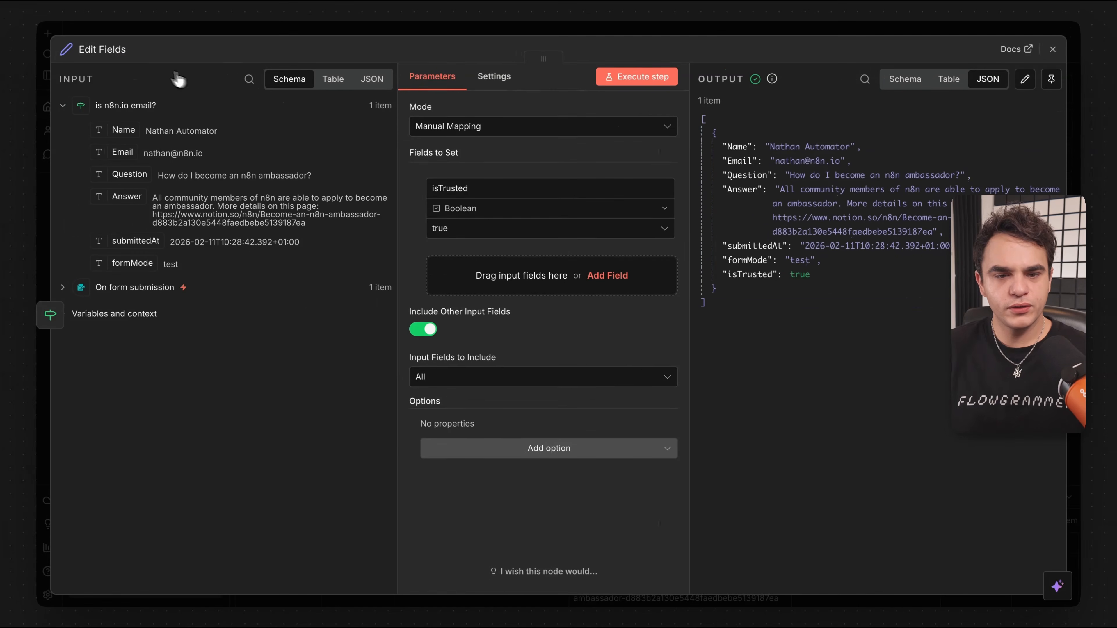
# Rename the Edit Fields node to 'isTrusted:true'.
pyautogui.click(113, 49)
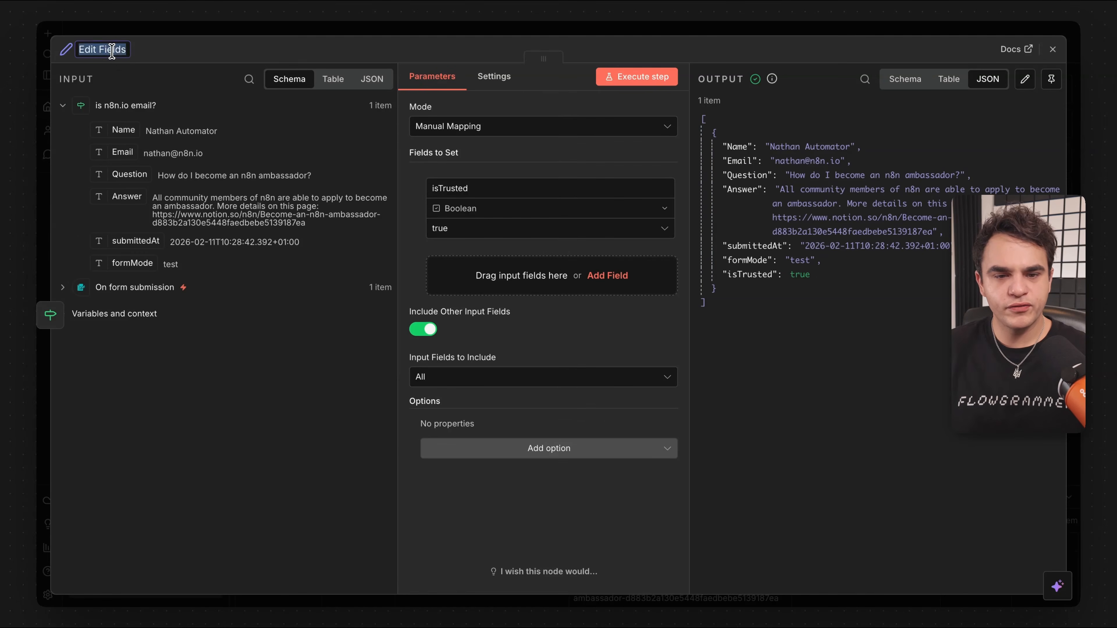
pyautogui.write('isTrusted:tr')
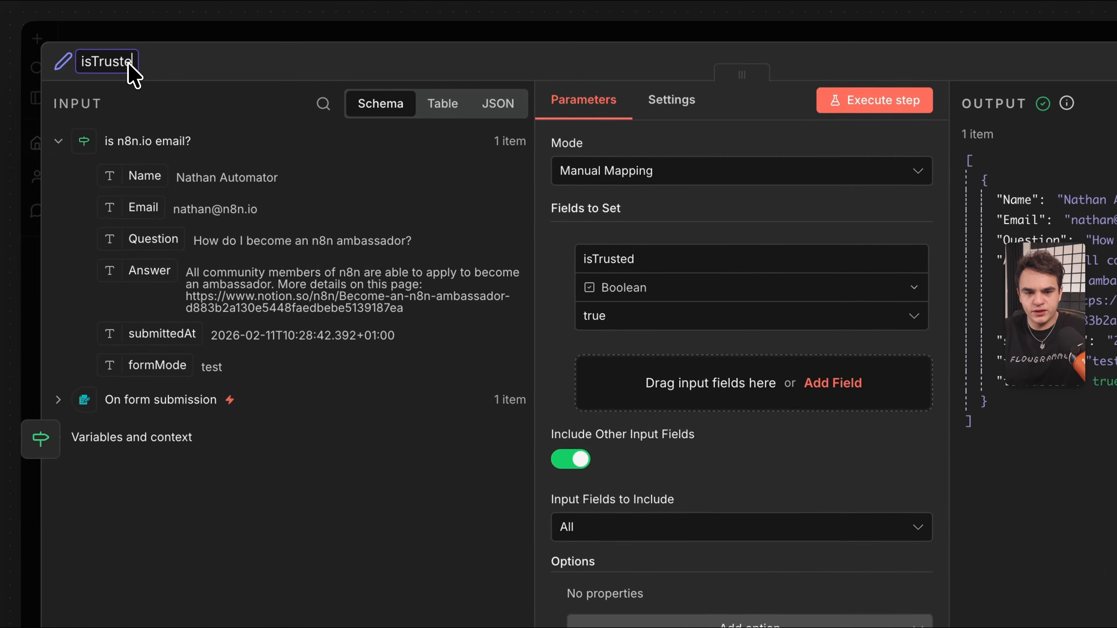
pyautogui.write('ue')
pyautogui.click(1049, 45)
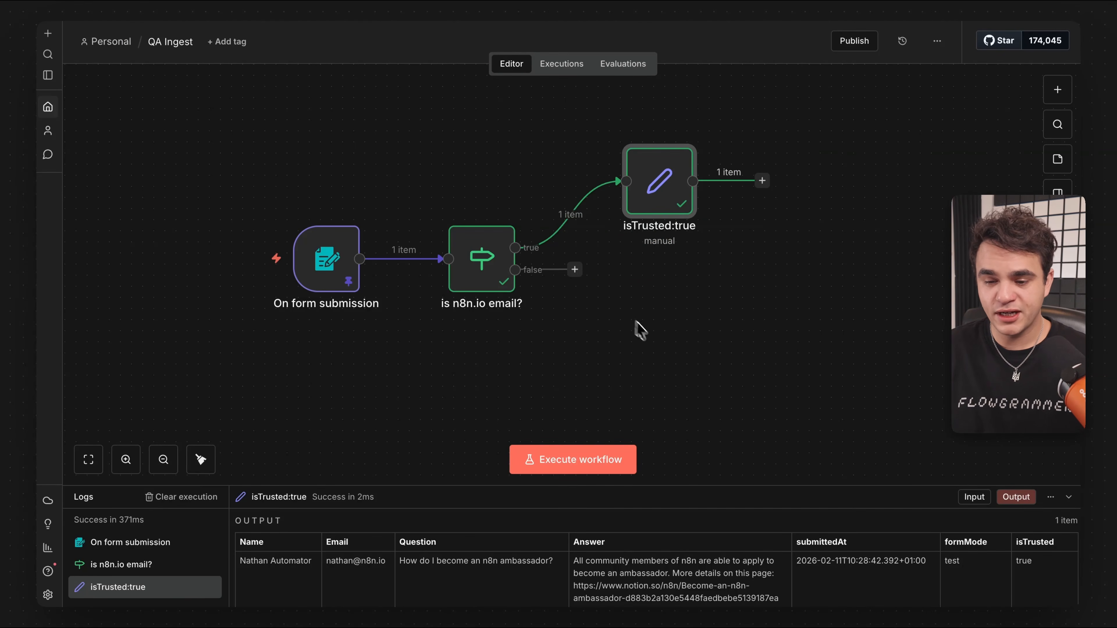
# Duplicate the isTrusted:true node and connect the If node's false output to the copy.
pyautogui.rightClick(666, 171)
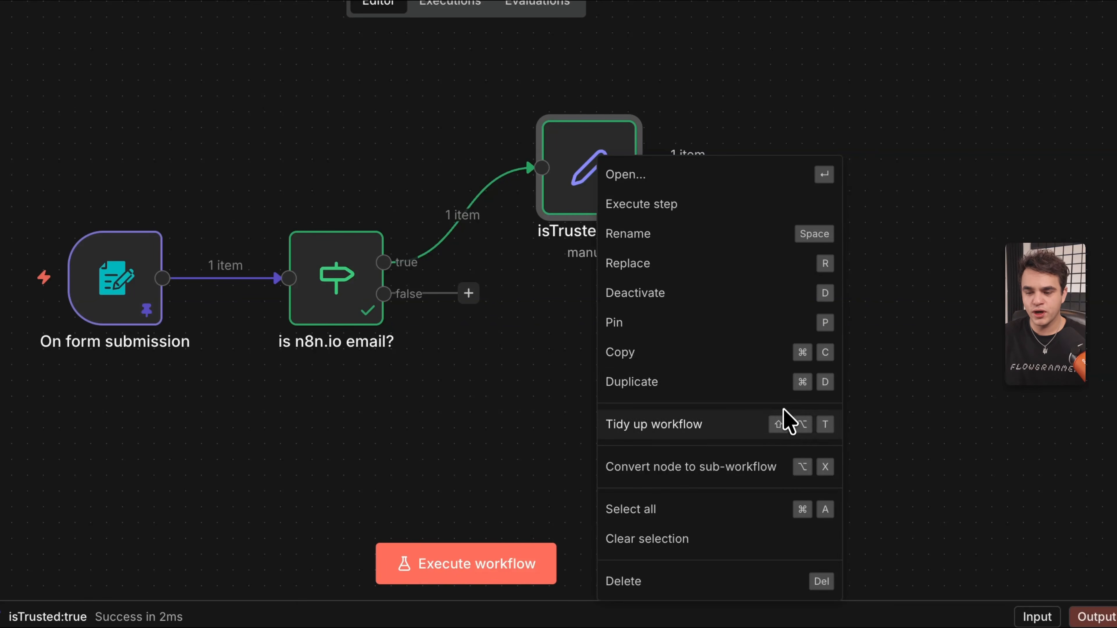
pyautogui.click(785, 382)
pyautogui.moveTo(634, 323); pyautogui.dragTo(521, 337)
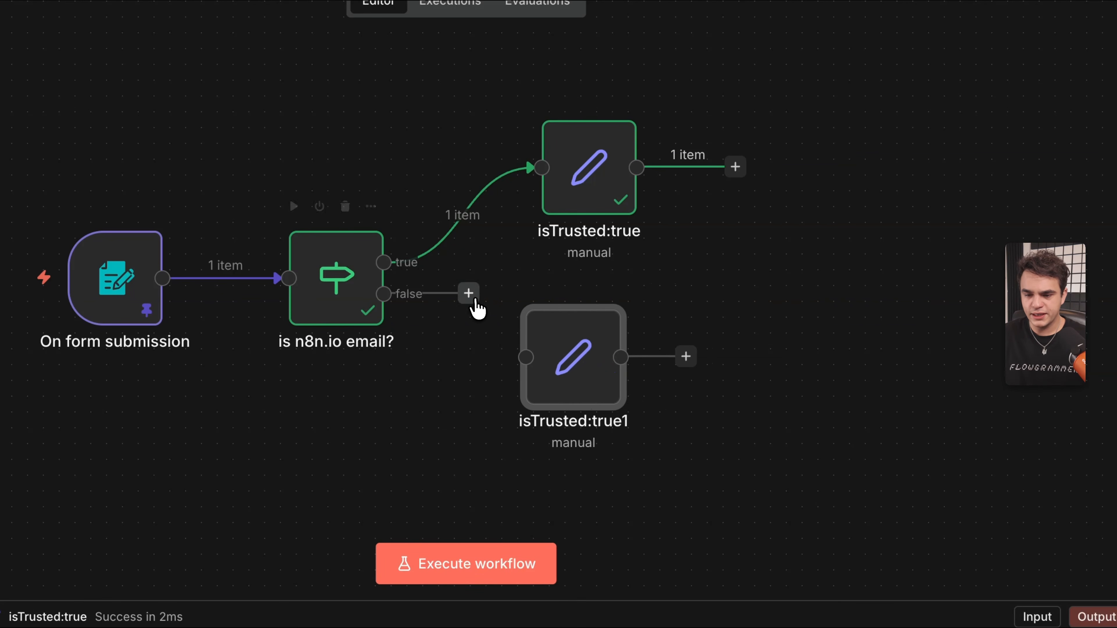
pyautogui.moveTo(469, 293); pyautogui.dragTo(526, 357)
# Rename the copy to 'isTrusted:false' and set its isTrusted value to false.
pyautogui.doubleClick(573, 356)
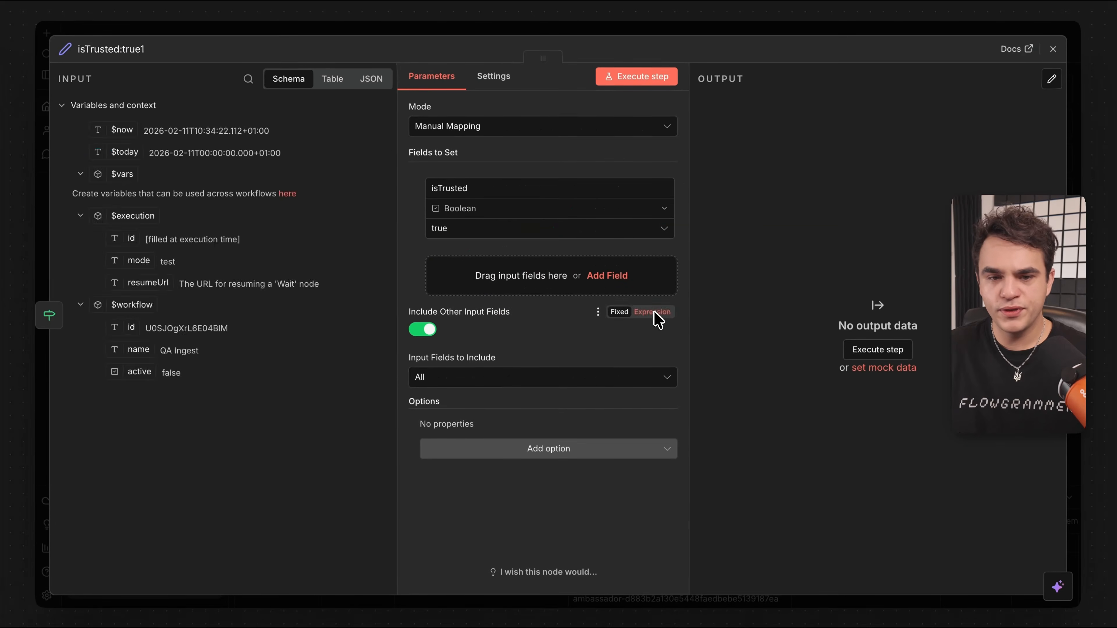
pyautogui.click(138, 49)
pyautogui.moveTo(125, 49); pyautogui.dragTo(185, 57)
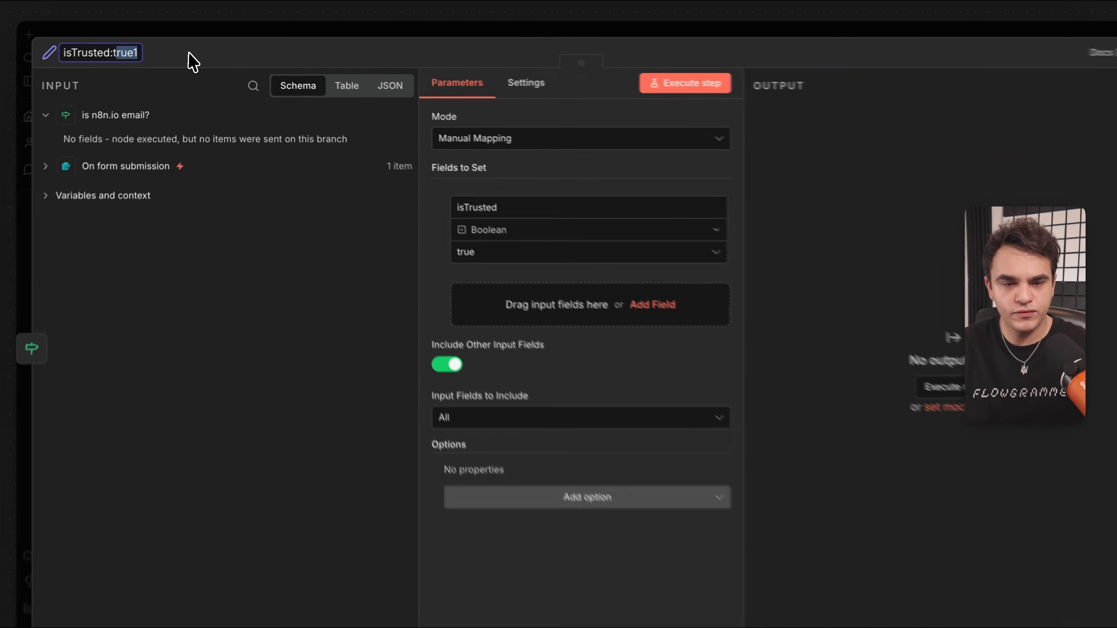
pyautogui.write('false')
pyautogui.click(479, 229)
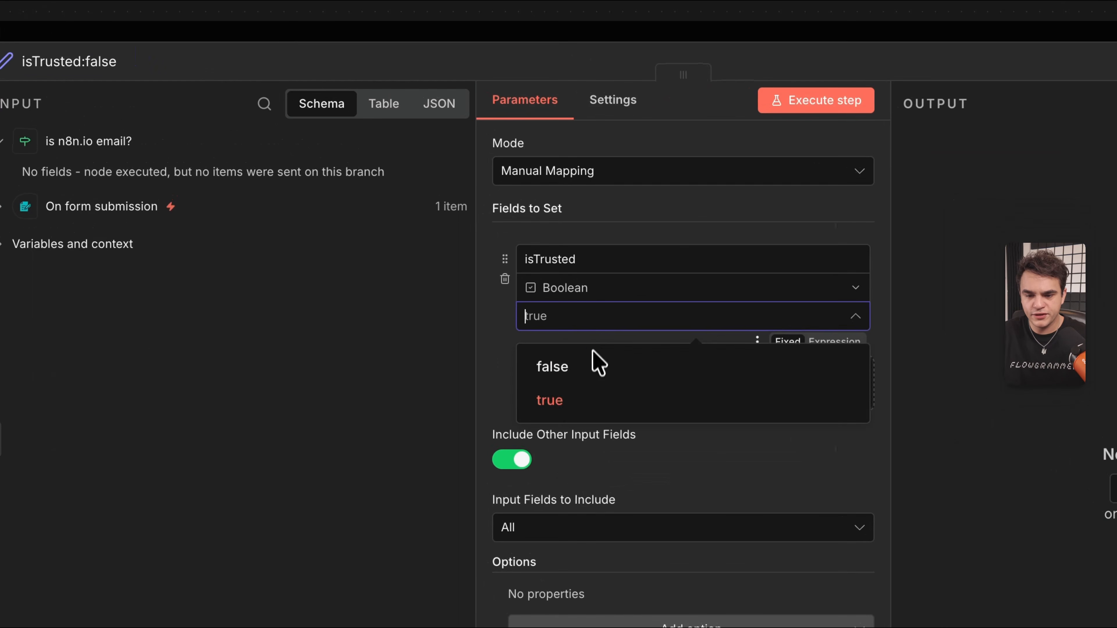
pyautogui.click(589, 375)
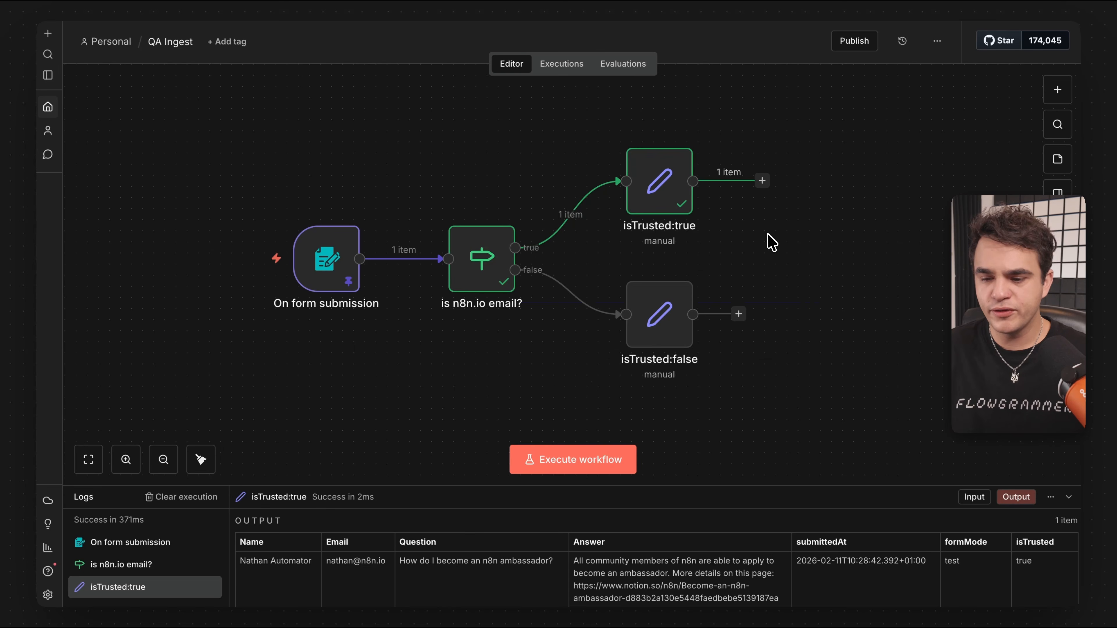
pyautogui.hscroll(5, 771, 242)
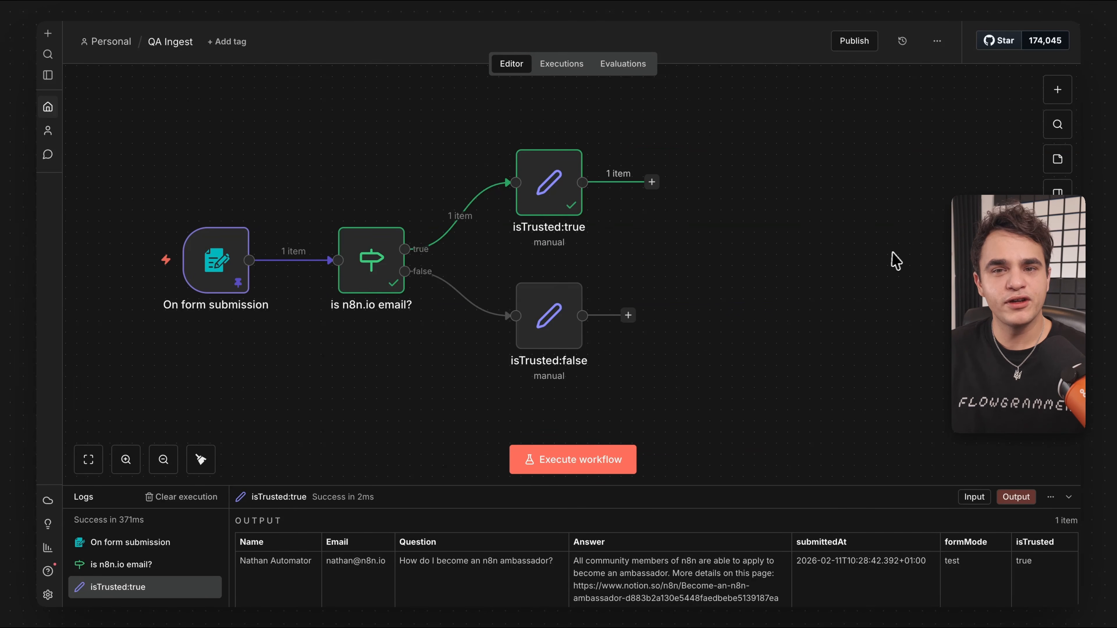
pyautogui.moveTo(483, 234)
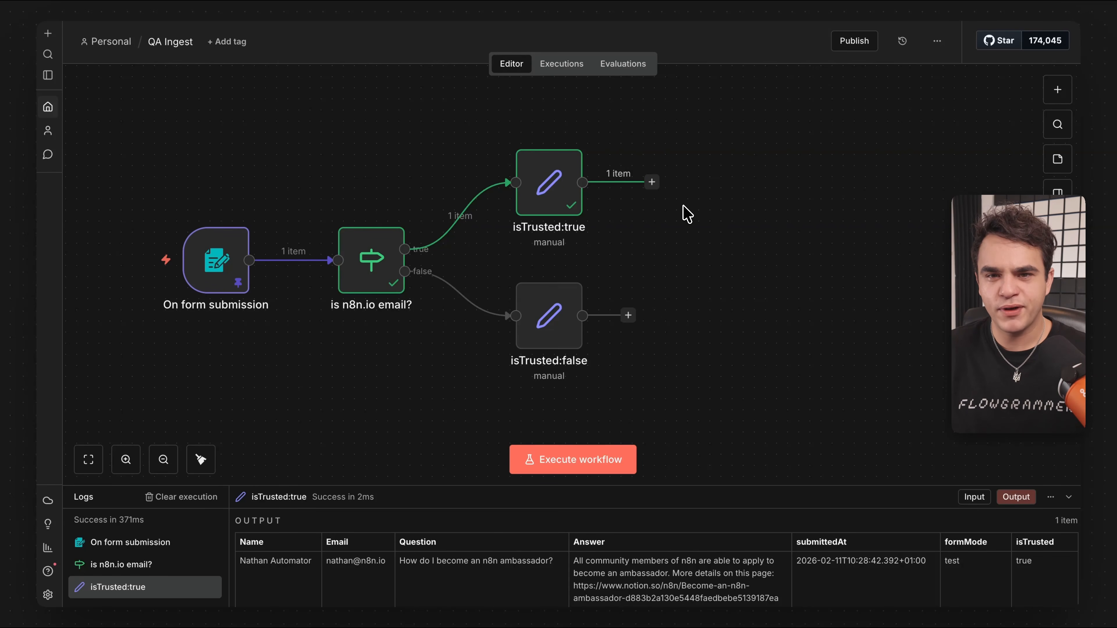
# Add a No Operation node after the isTrusted true branch and name it 'ref'.
pyautogui.click(652, 183)
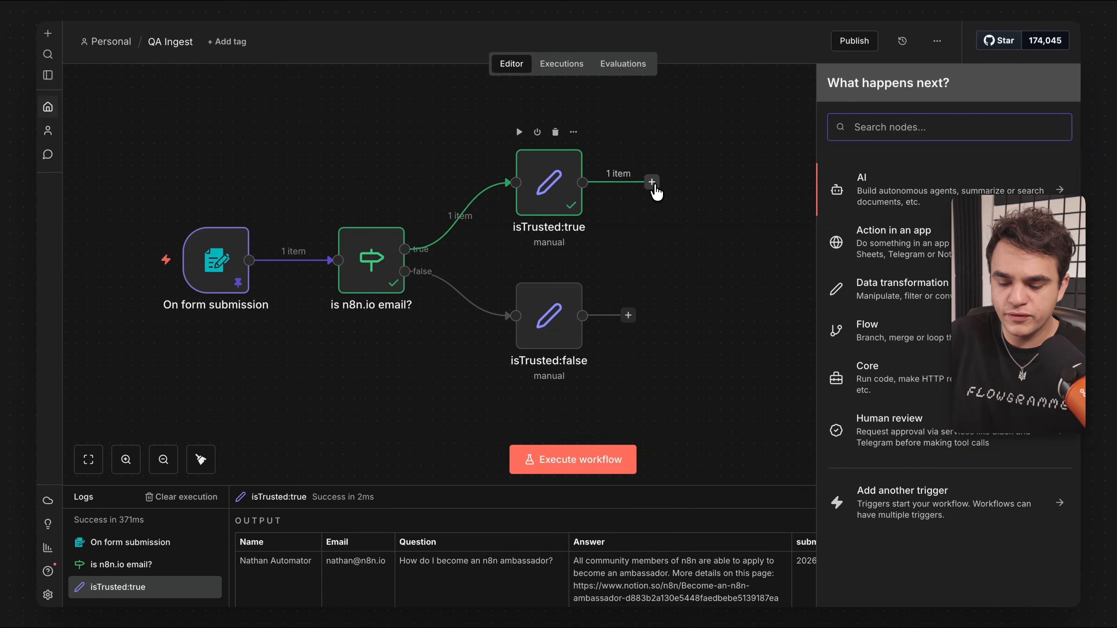
pyautogui.write('no op')
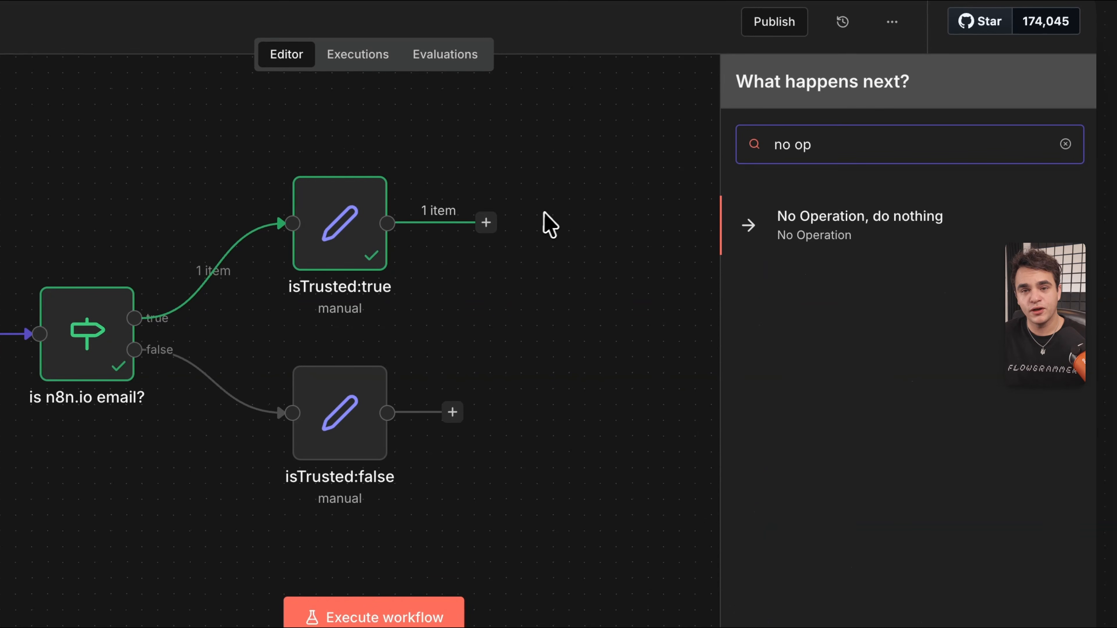
pyautogui.moveTo(808, 238); pyautogui.dragTo(535, 292)
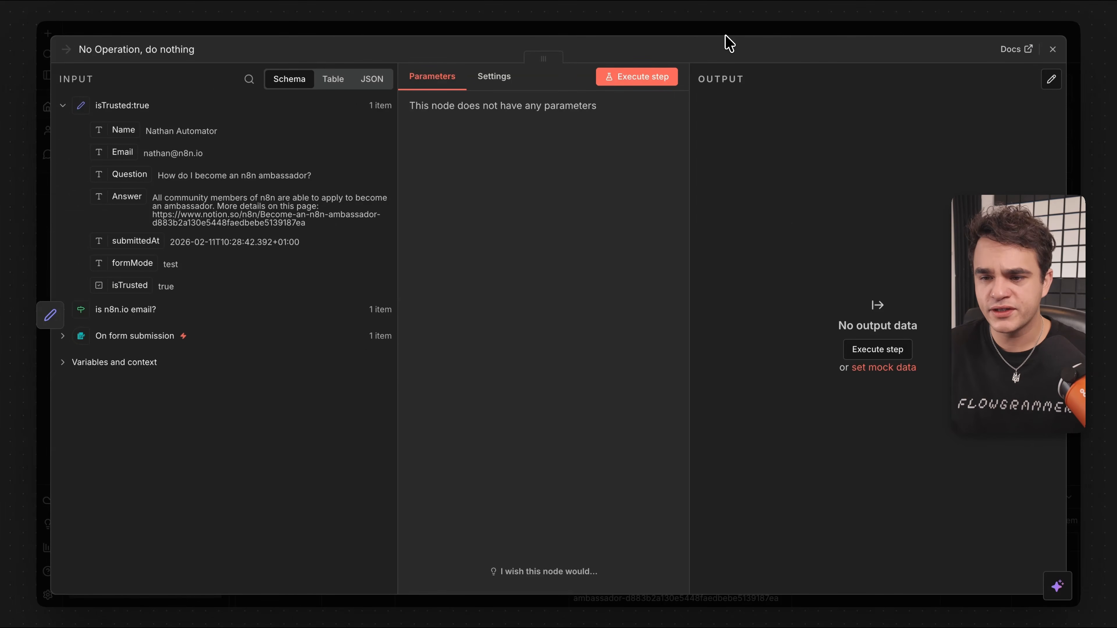
pyautogui.click(200, 47)
pyautogui.write('ref')
pyautogui.press('Tab')
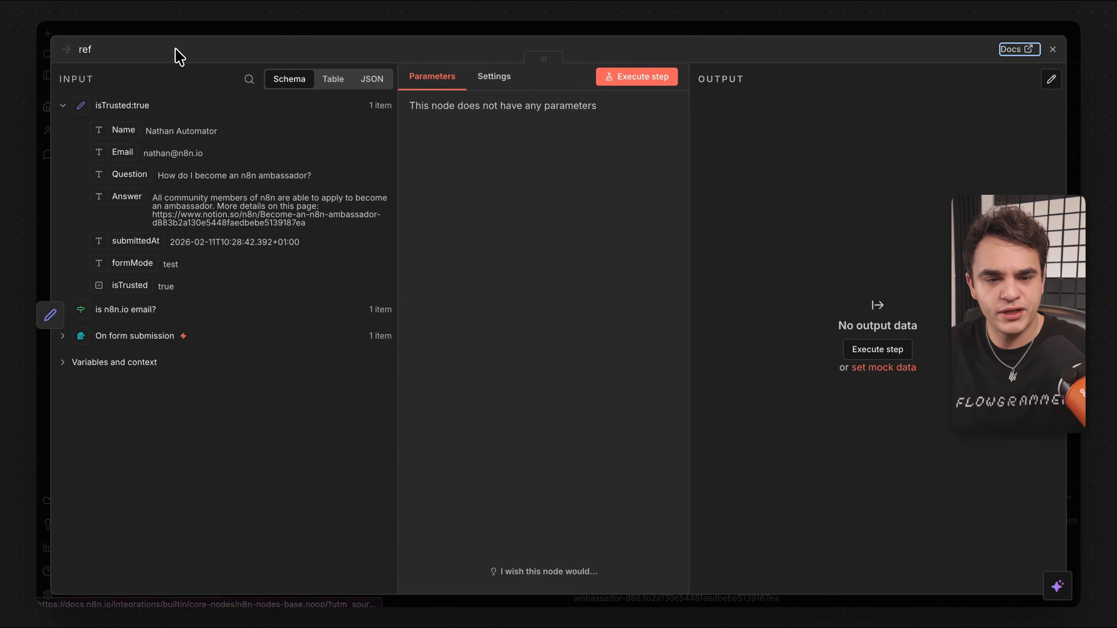
pyautogui.click(389, 27)
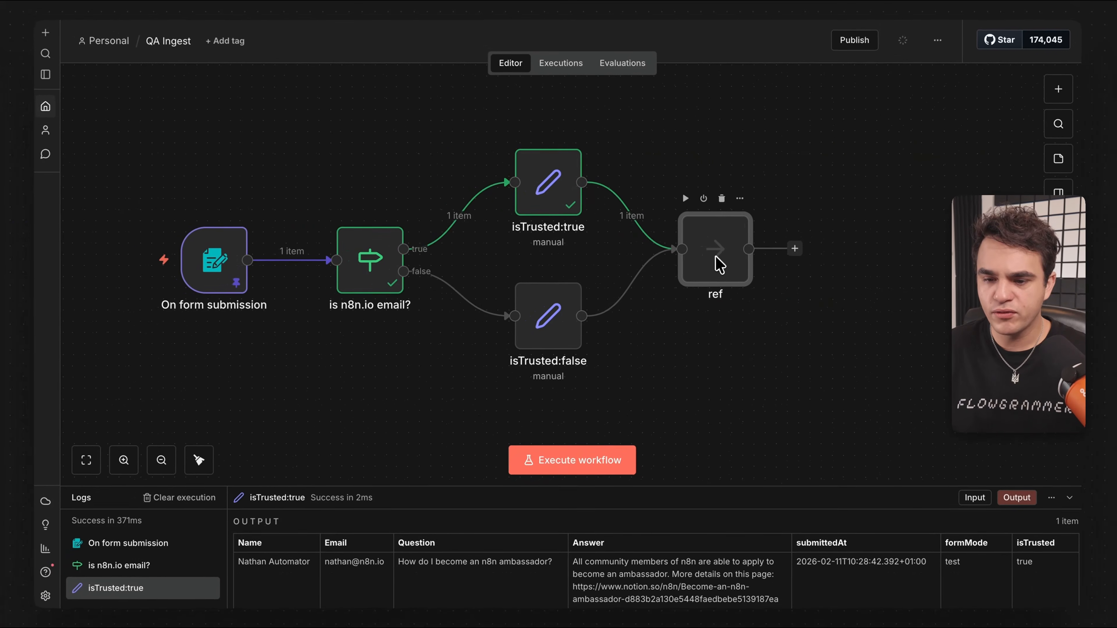
pyautogui.hscroll(5, 722, 264)
pyautogui.hscroll(-3, 721, 267)
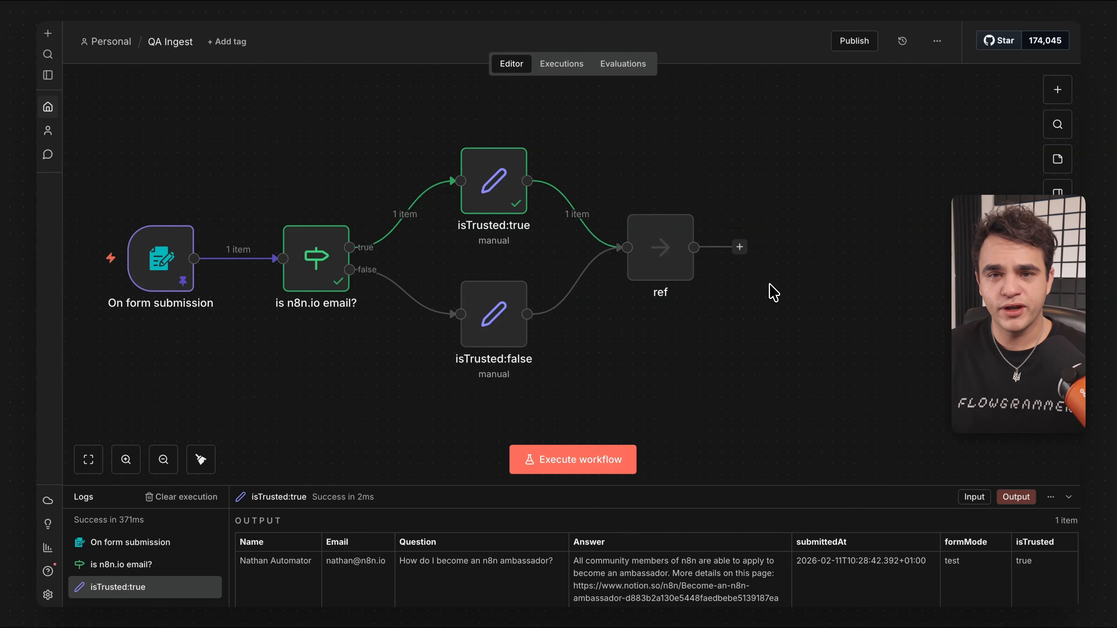
pyautogui.moveTo(157, 271)
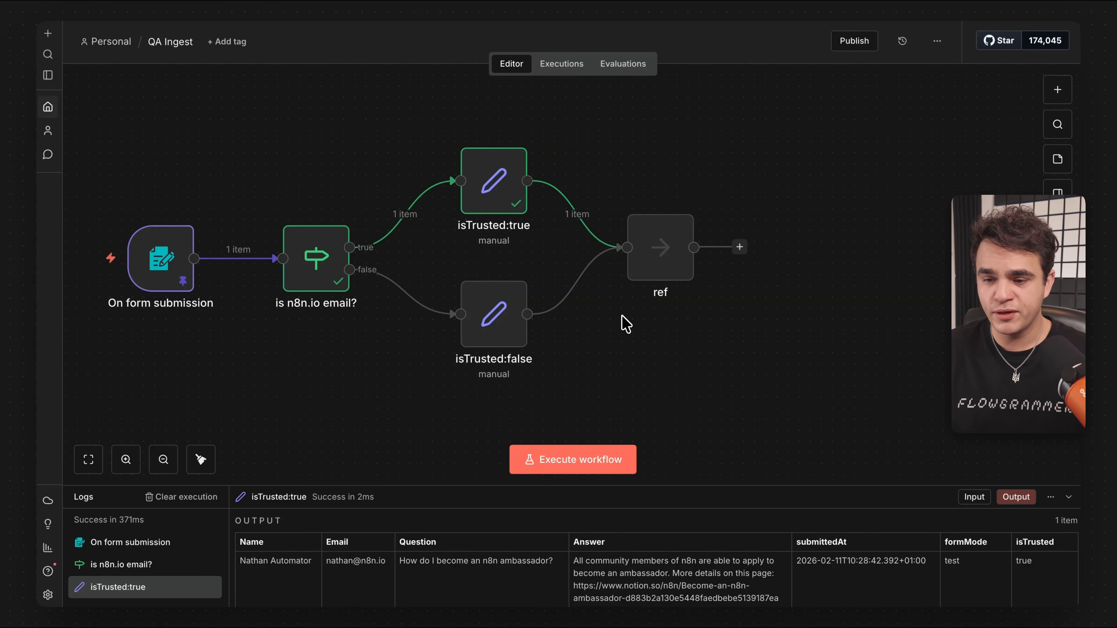
# Add a Basic LLM Chain after ref, then execute the ref step to output 1 item.
pyautogui.click(738, 253)
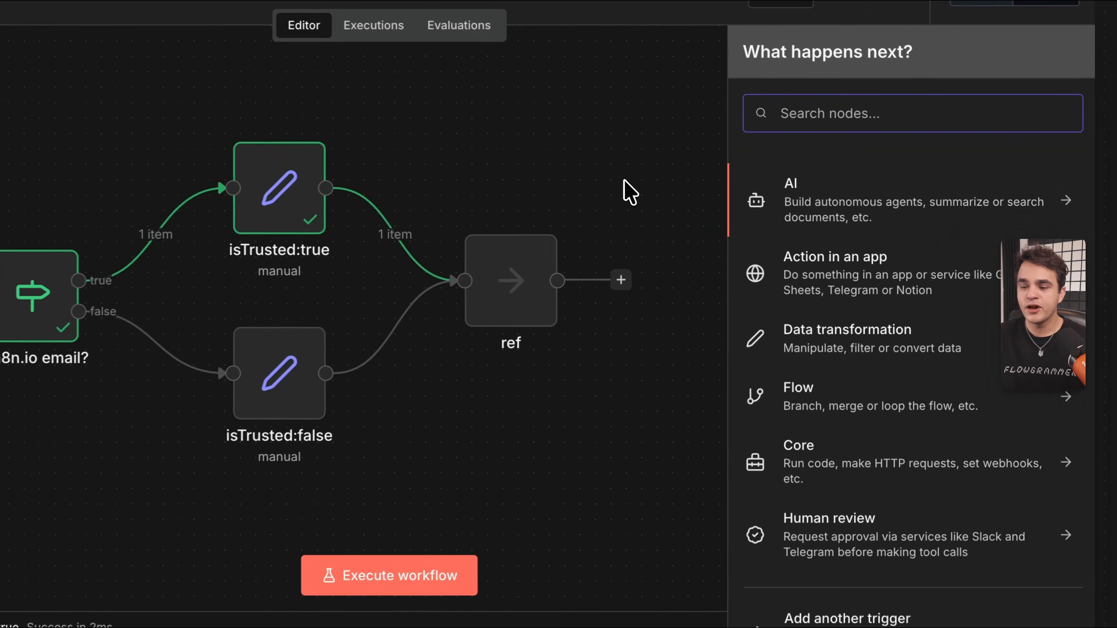
pyautogui.click(814, 209)
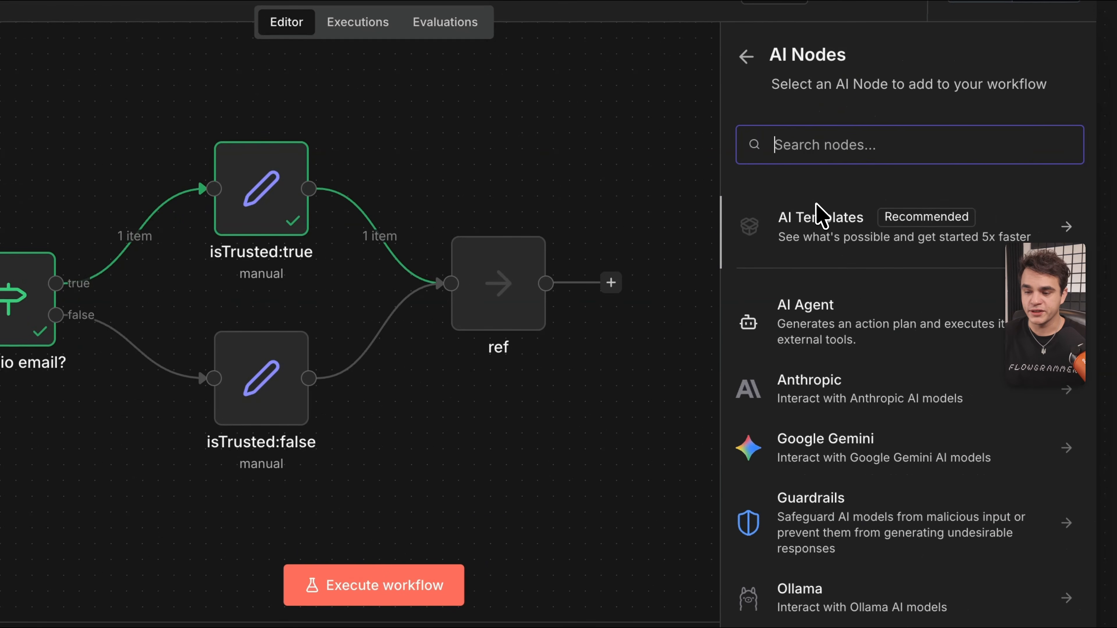
pyautogui.scroll(-1, 827, 214)
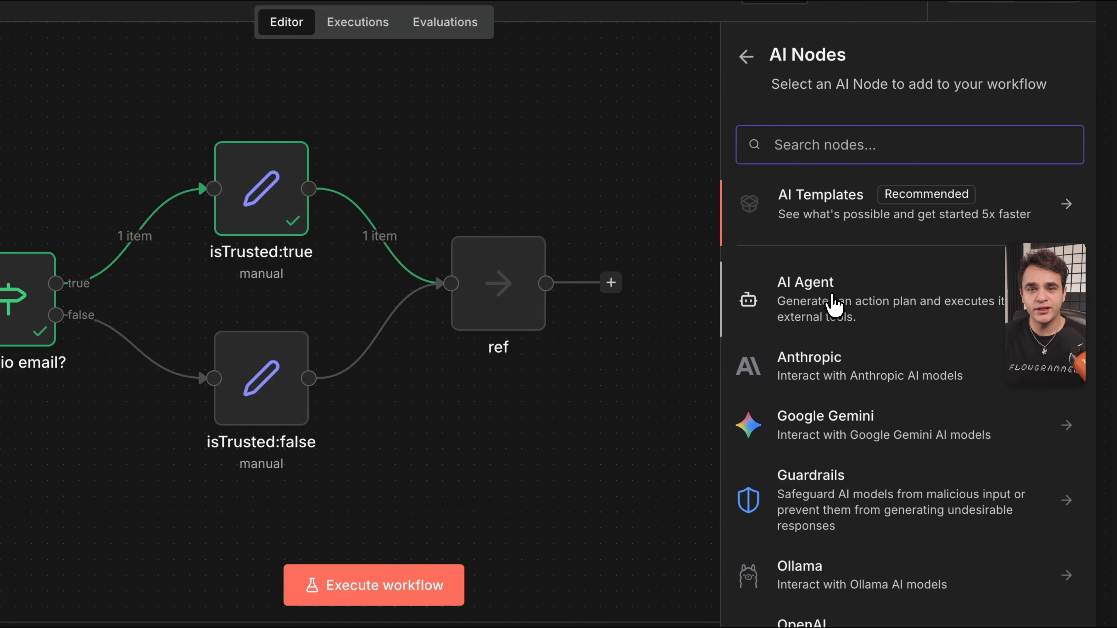
pyautogui.scroll(-10, 833, 303)
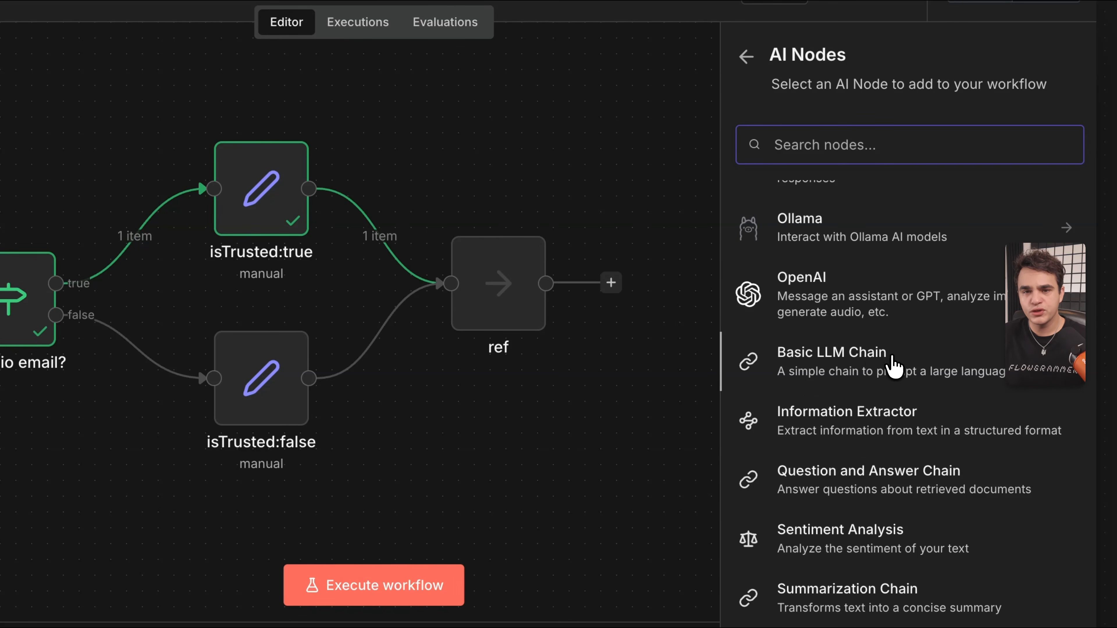
pyautogui.moveTo(893, 365); pyautogui.dragTo(727, 229)
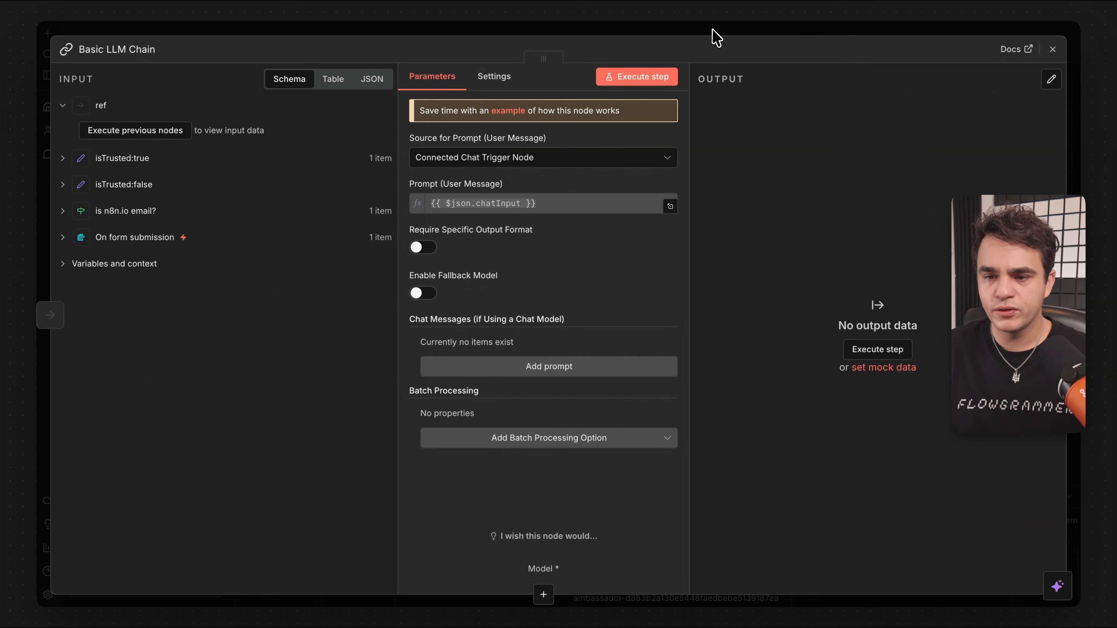
pyautogui.click(713, 29)
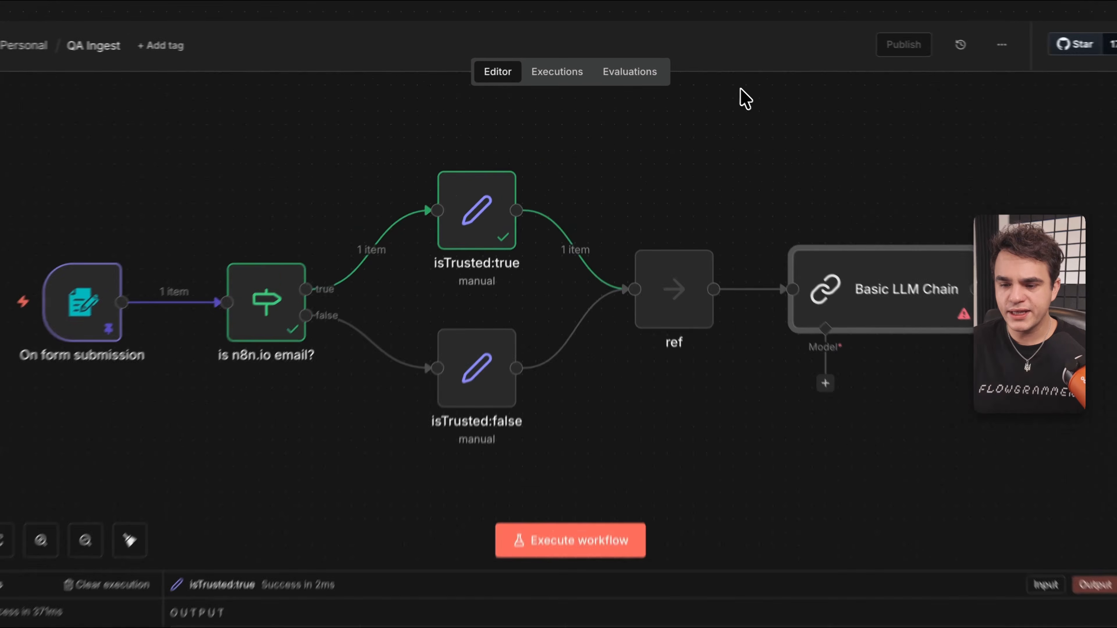
pyautogui.click(650, 271)
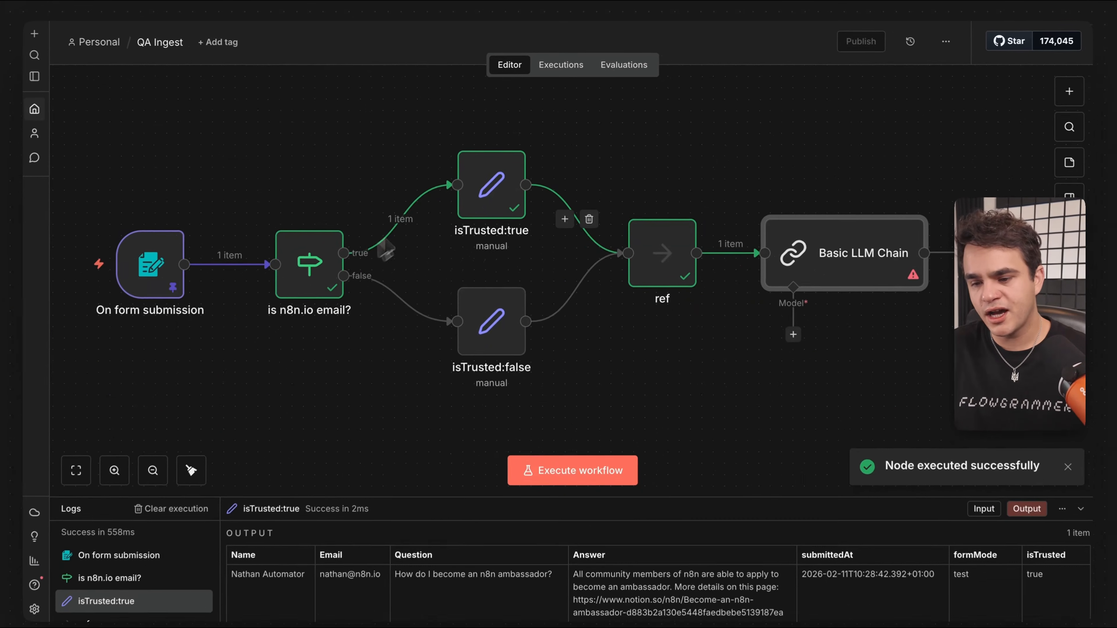
pyautogui.hscroll(3, 873, 197)
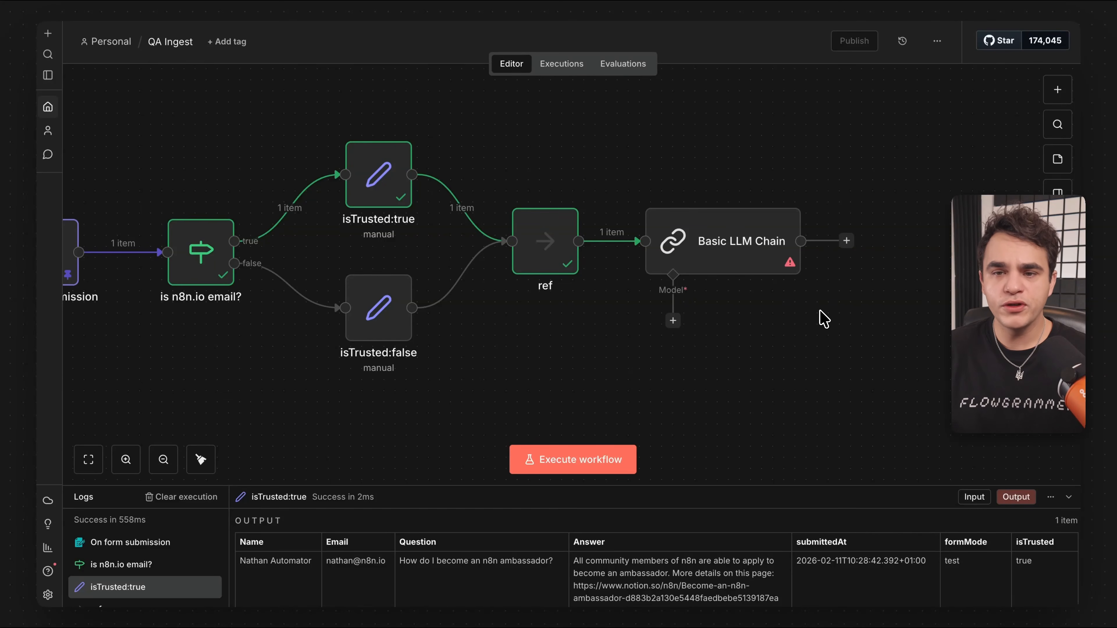
# Attach an OpenAI Chat Model to the Basic LLM Chain's Model input.
pyautogui.click(673, 321)
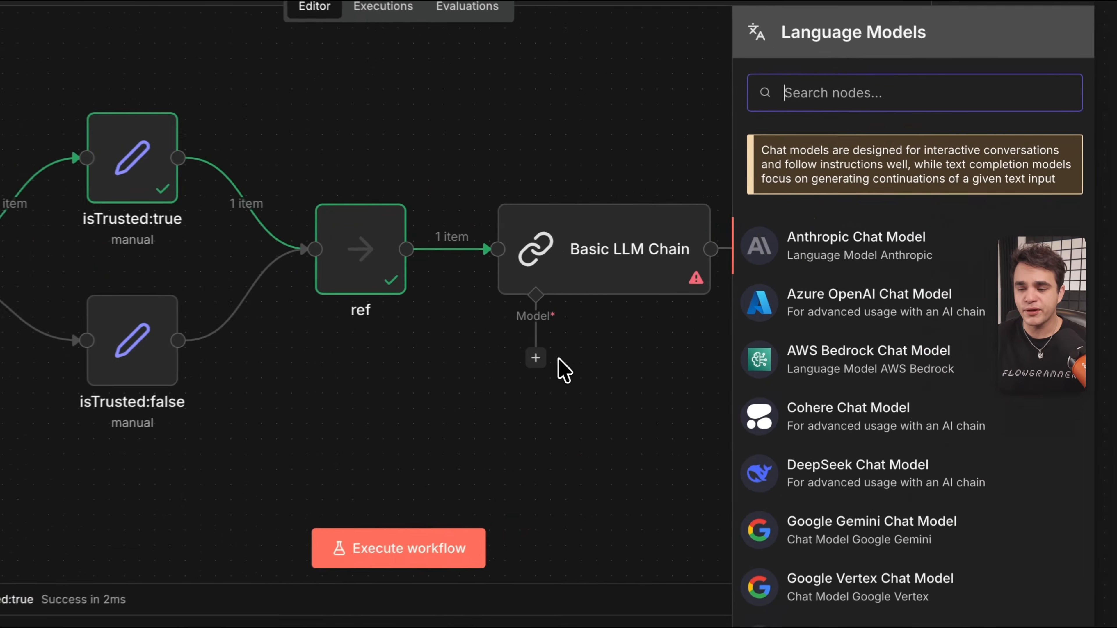
pyautogui.scroll(-5, 815, 313)
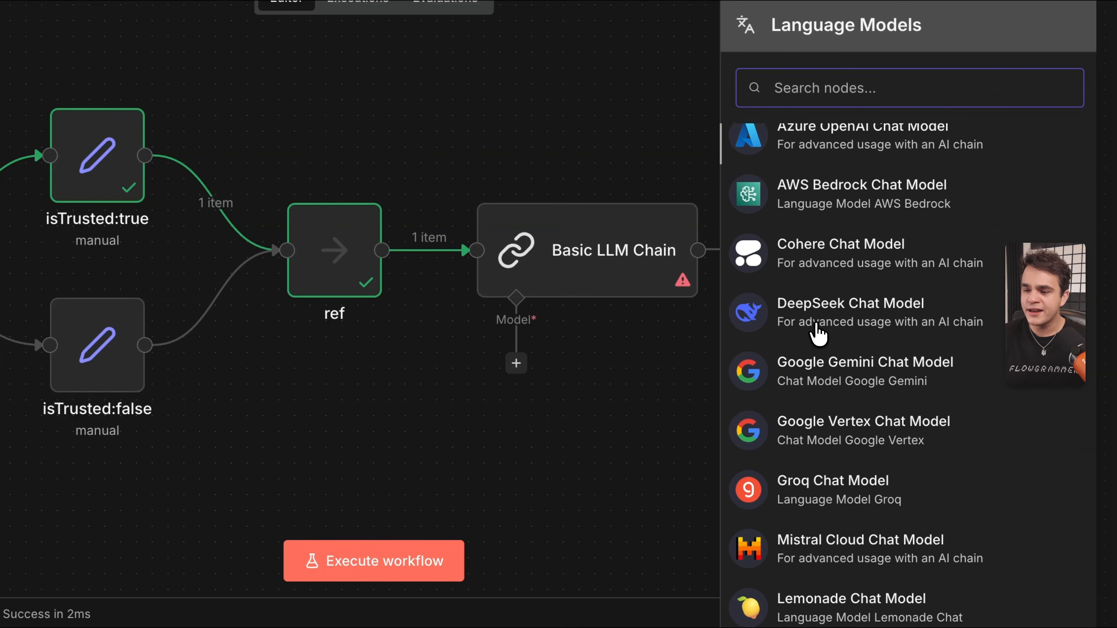
pyautogui.scroll(-7, 816, 341)
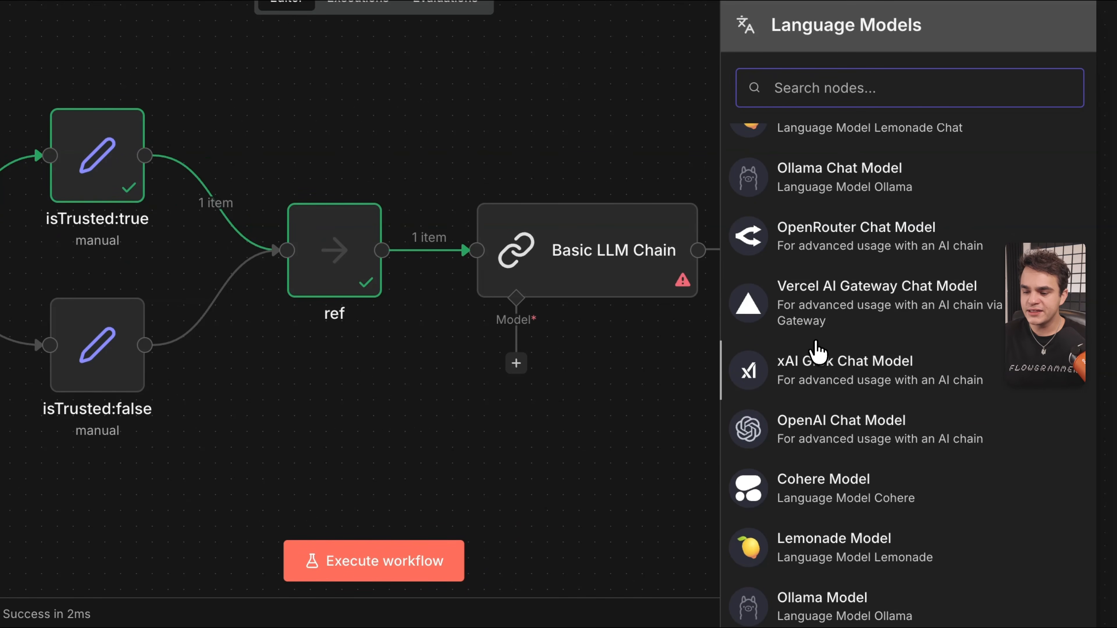
pyautogui.moveTo(866, 437); pyautogui.dragTo(634, 335)
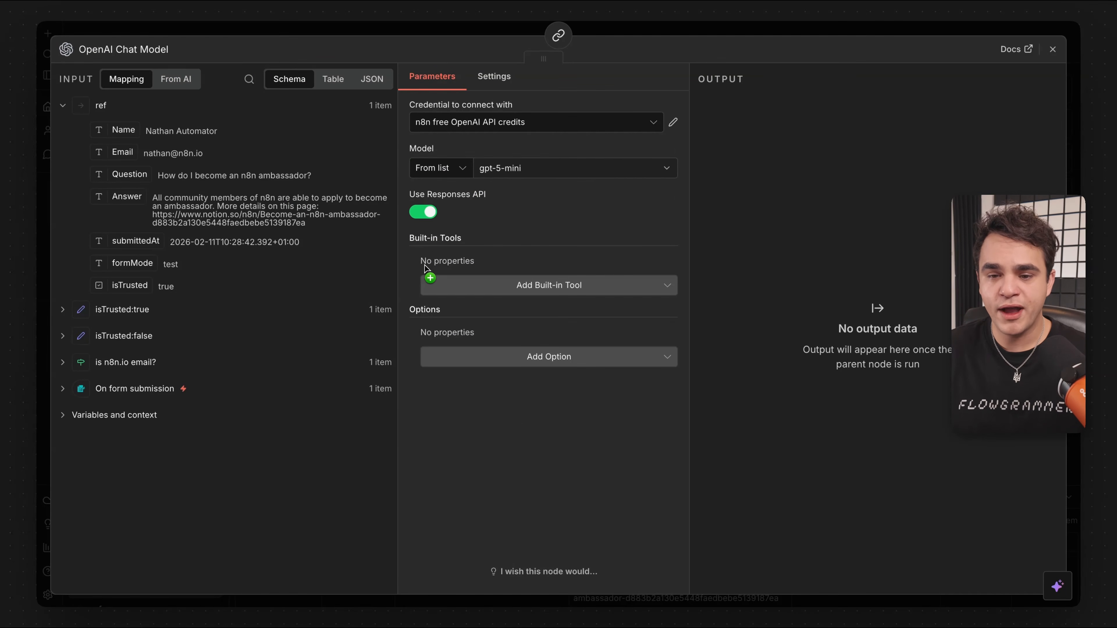
# Review the credential and options, keeping gpt-5-mini on n8n free OpenAI API credits.
pyautogui.click(482, 127)
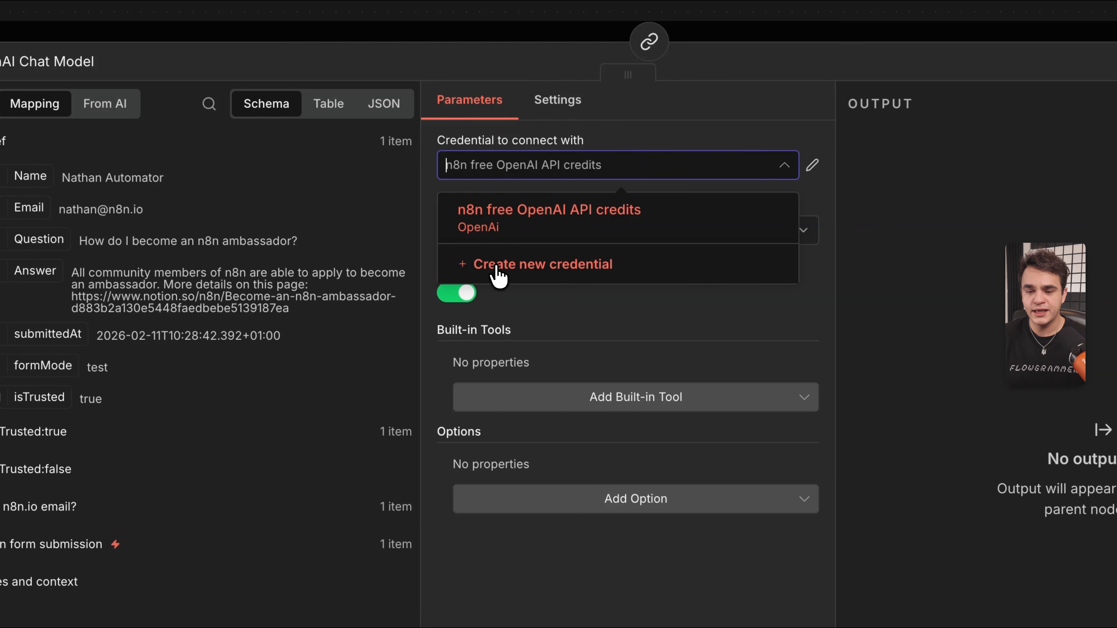
pyautogui.click(534, 266)
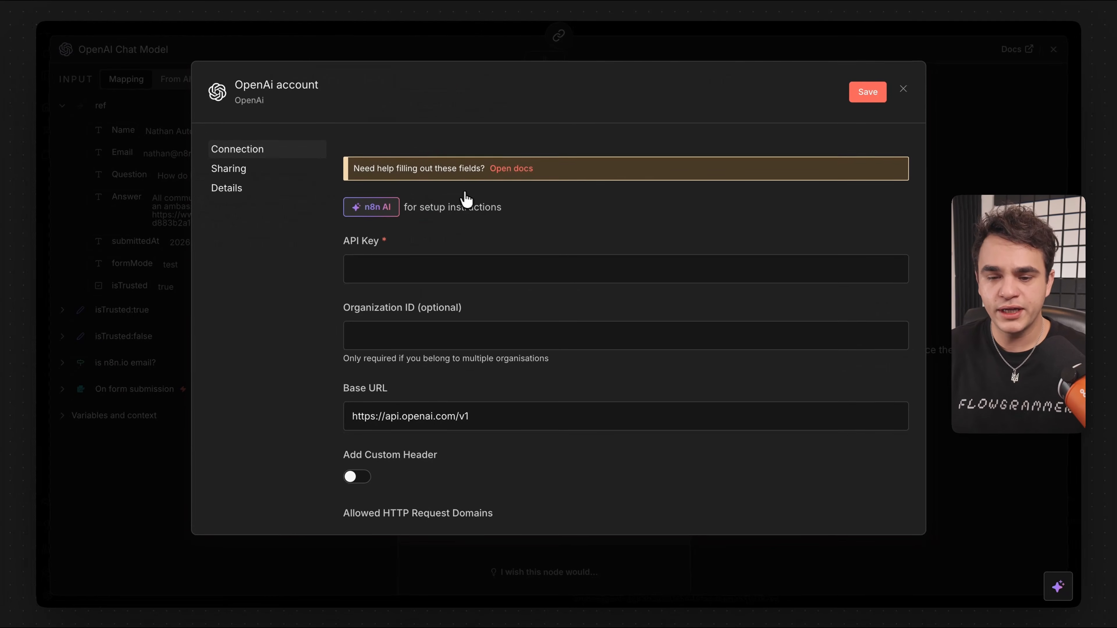
pyautogui.scroll(-3, 461, 474)
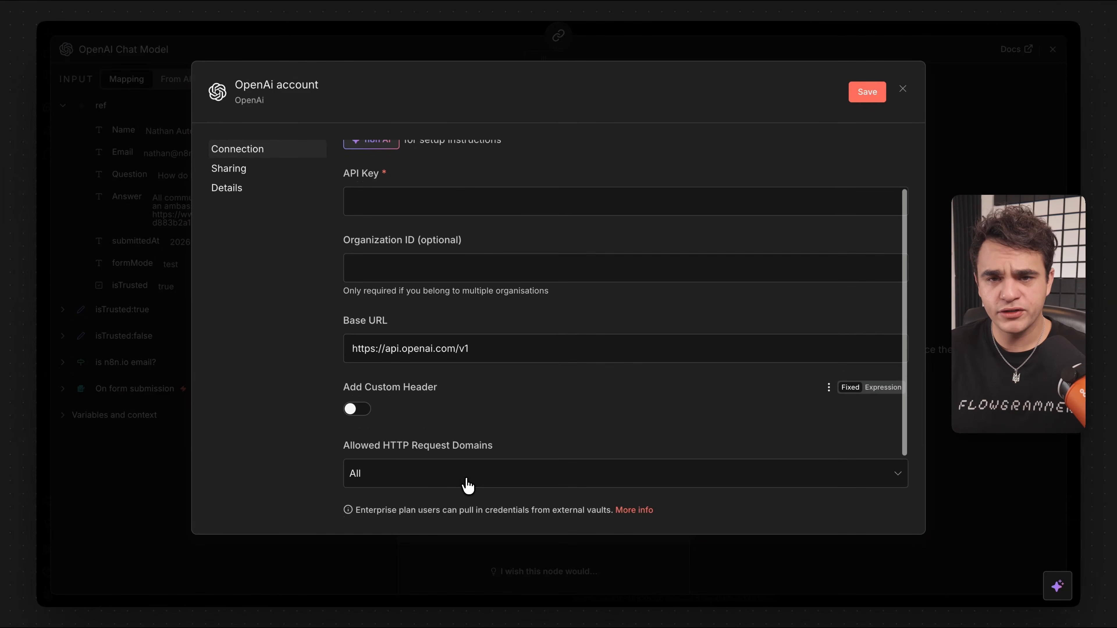
pyautogui.scroll(3, 464, 486)
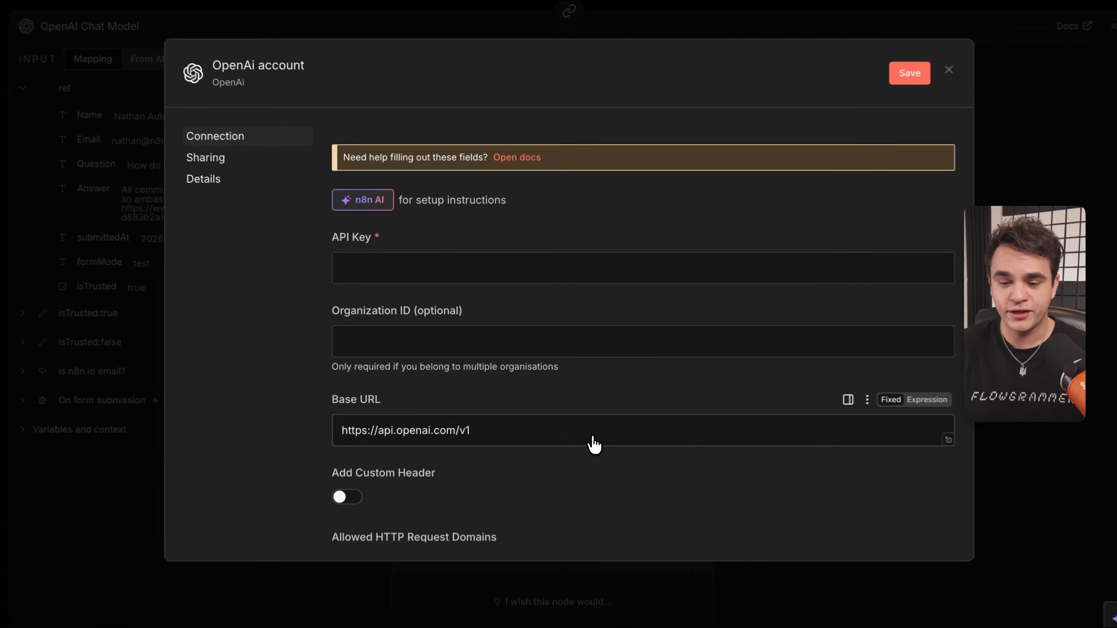
pyautogui.click(1092, 10)
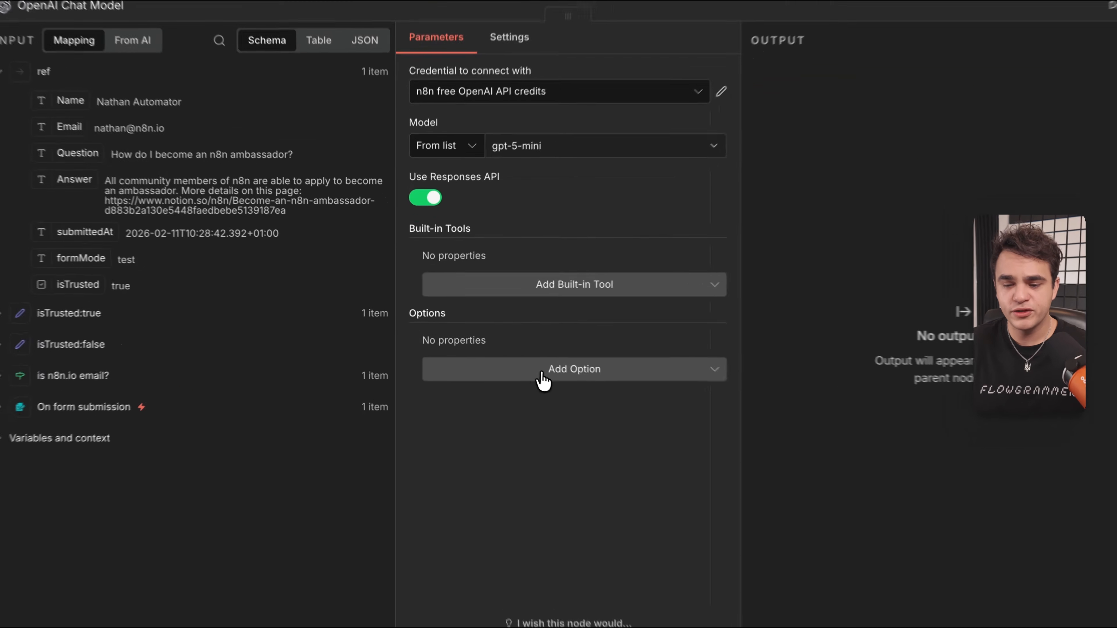
pyautogui.click(528, 359)
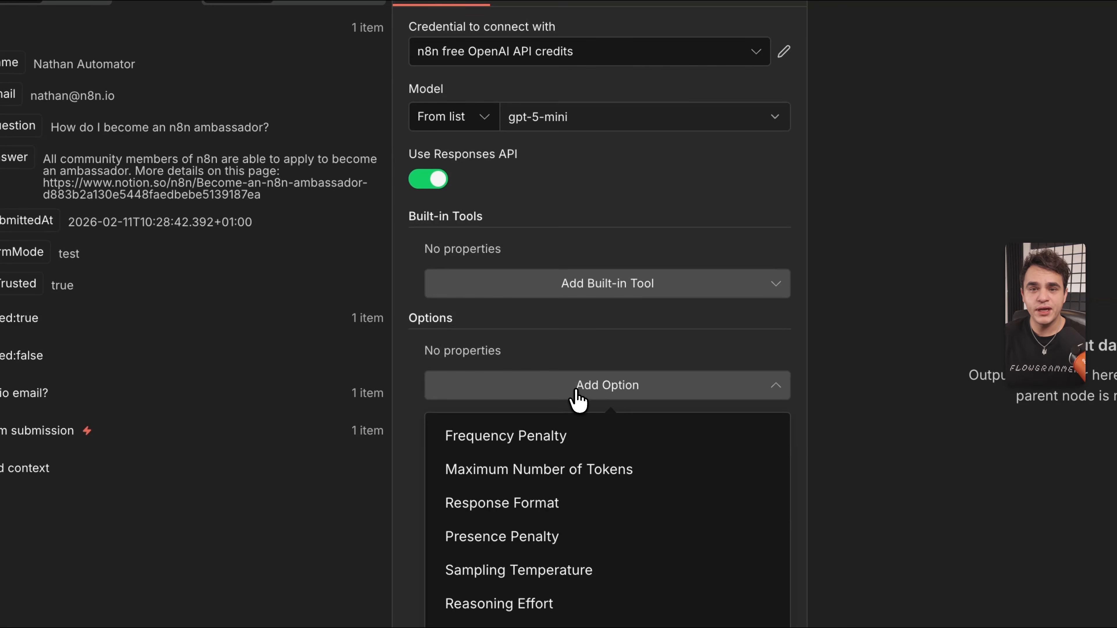
pyautogui.scroll(-6, 572, 514)
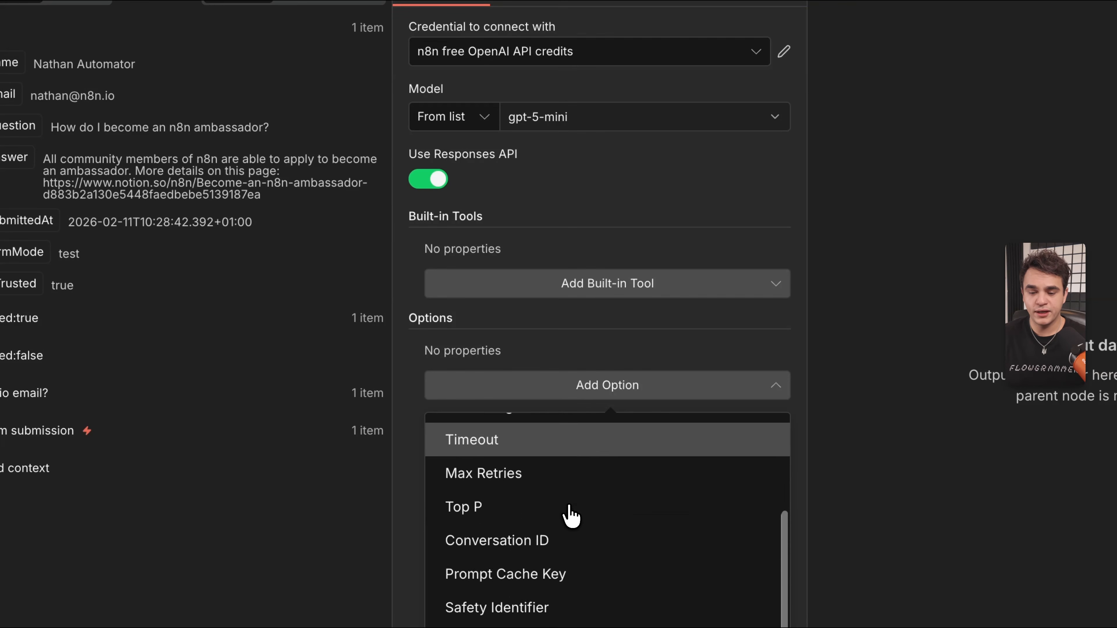
pyautogui.scroll(6, 572, 515)
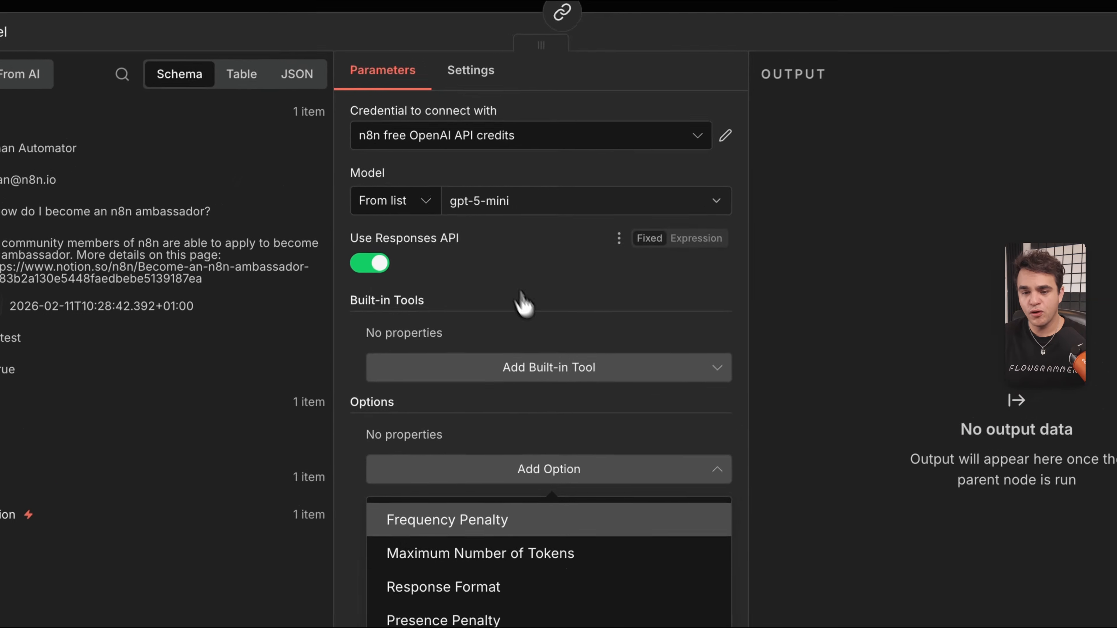
pyautogui.click(726, 148)
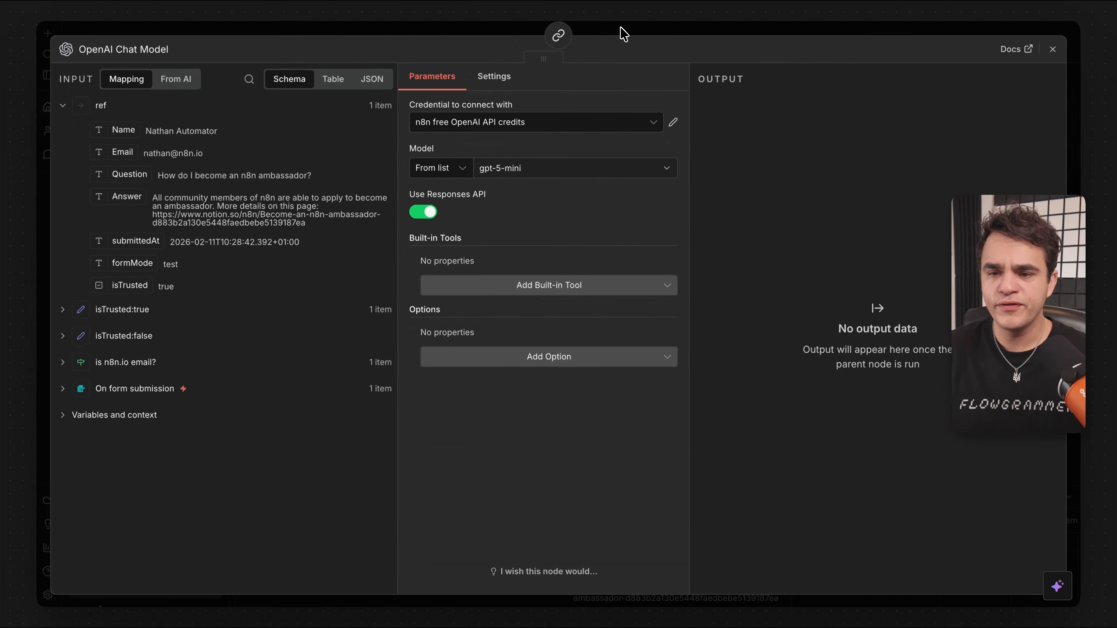
pyautogui.click(621, 30)
# Rename the Basic LLM Chain node to 'Add tags'.
pyautogui.moveTo(624, 238)
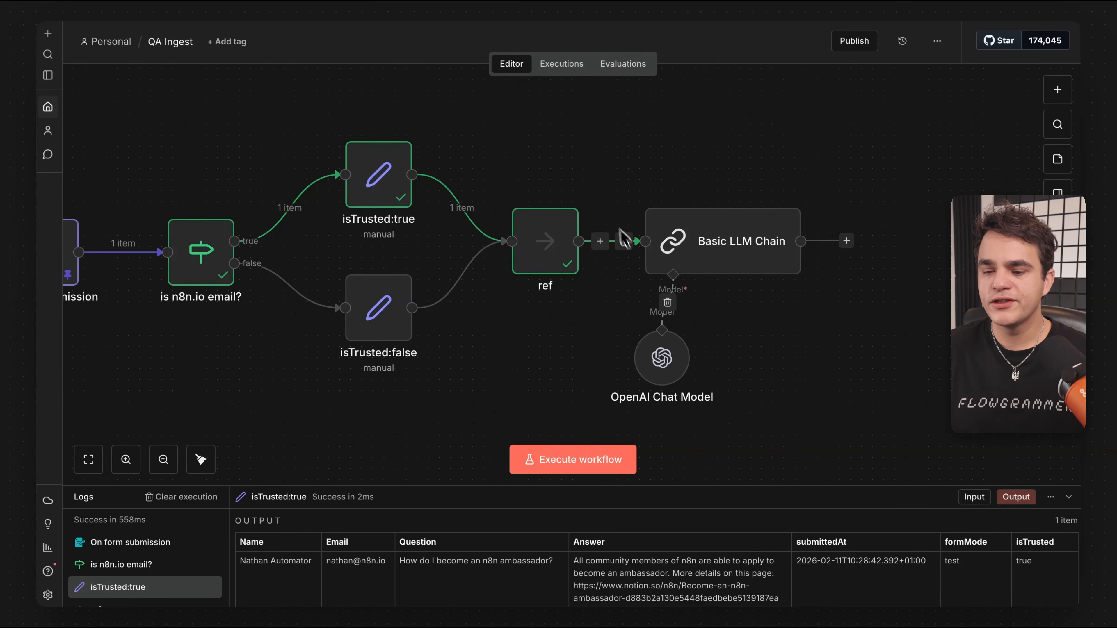
pyautogui.doubleClick(747, 260)
pyautogui.click(113, 51)
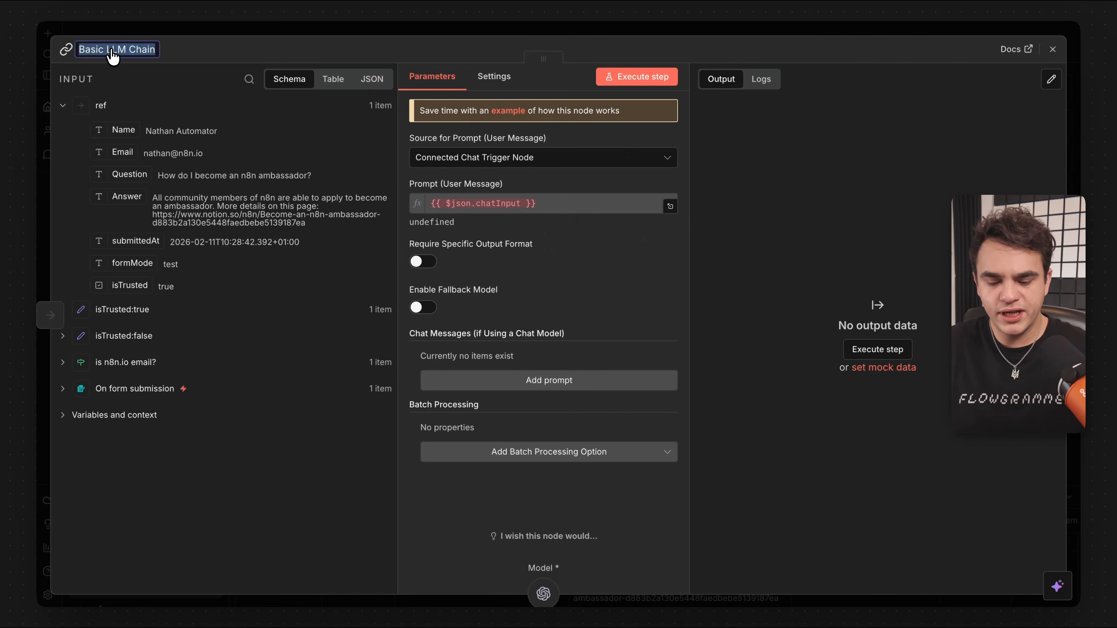
pyautogui.write('Add tags')
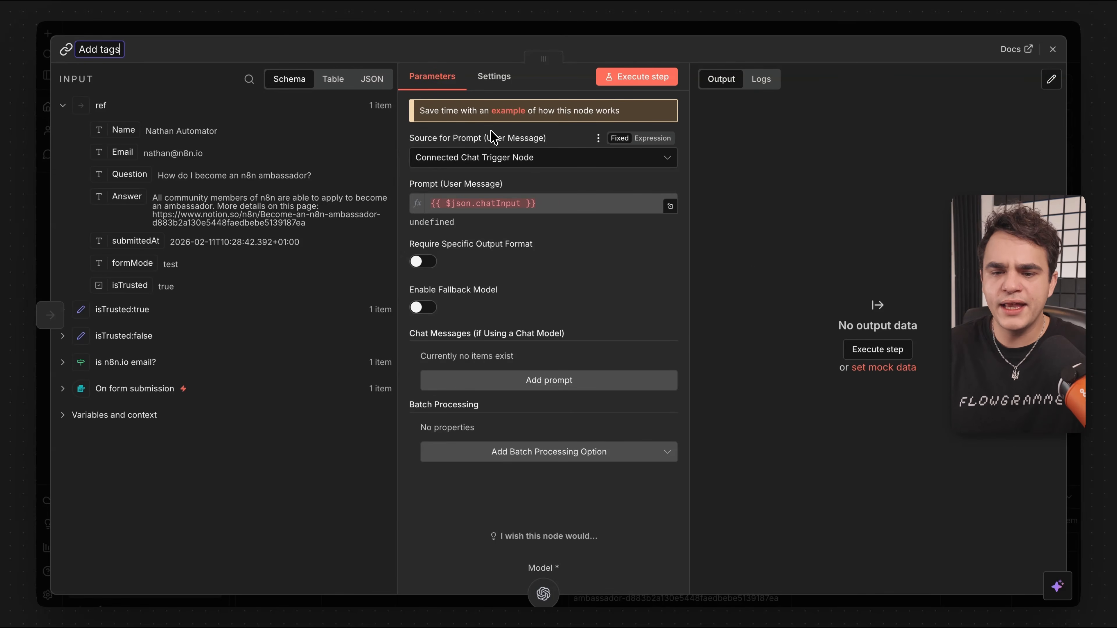
pyautogui.click(491, 131)
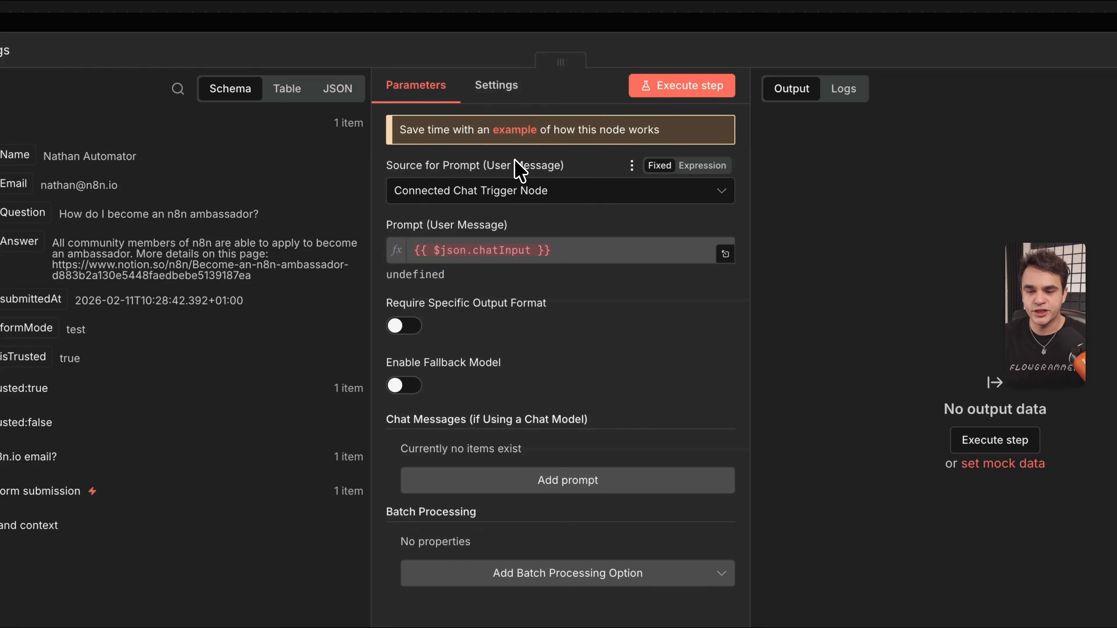
# Set the prompt source to Define below with 'Analyze the following question and answer and output relevant tags' as an expression.
pyautogui.click(512, 190)
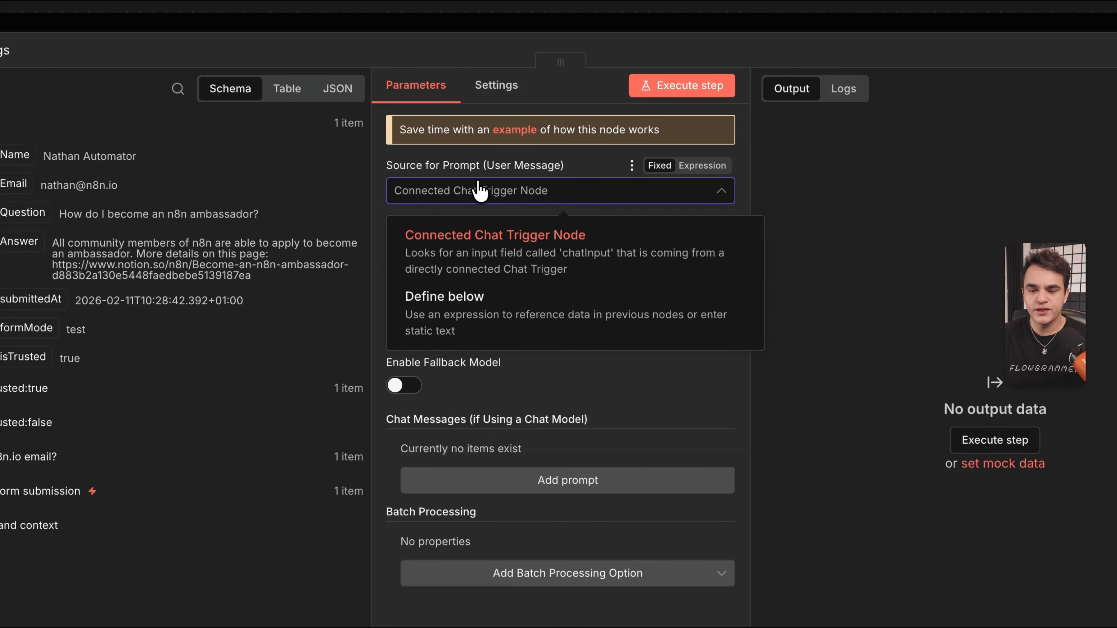
pyautogui.click(472, 313)
pyautogui.click(429, 258)
pyautogui.write('Anal')
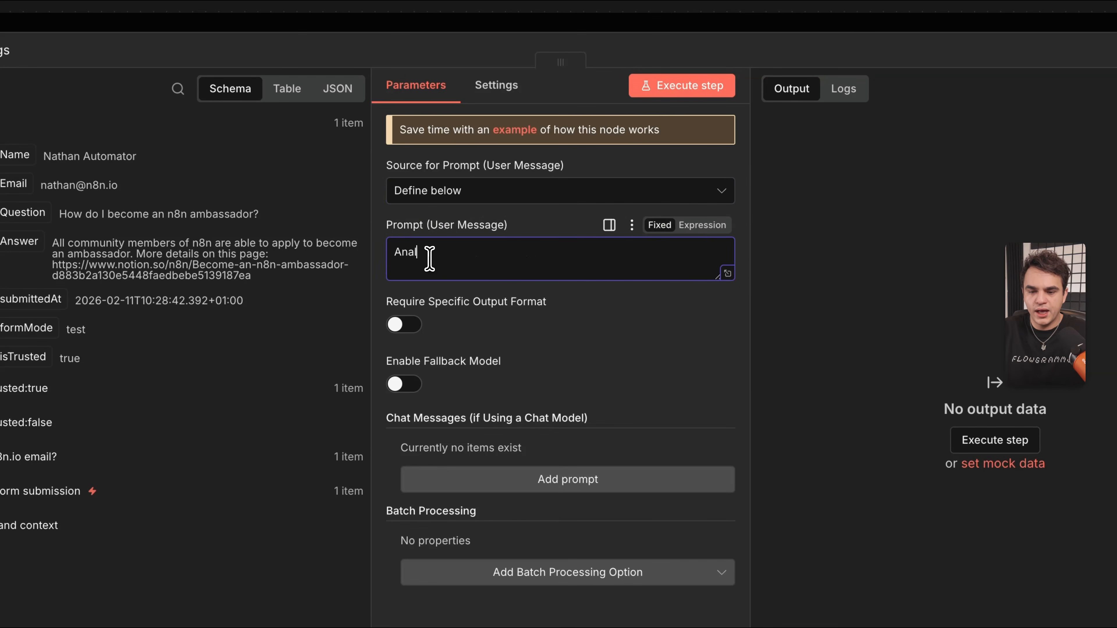
pyautogui.write('yze the following question and answer and output relevant tags')
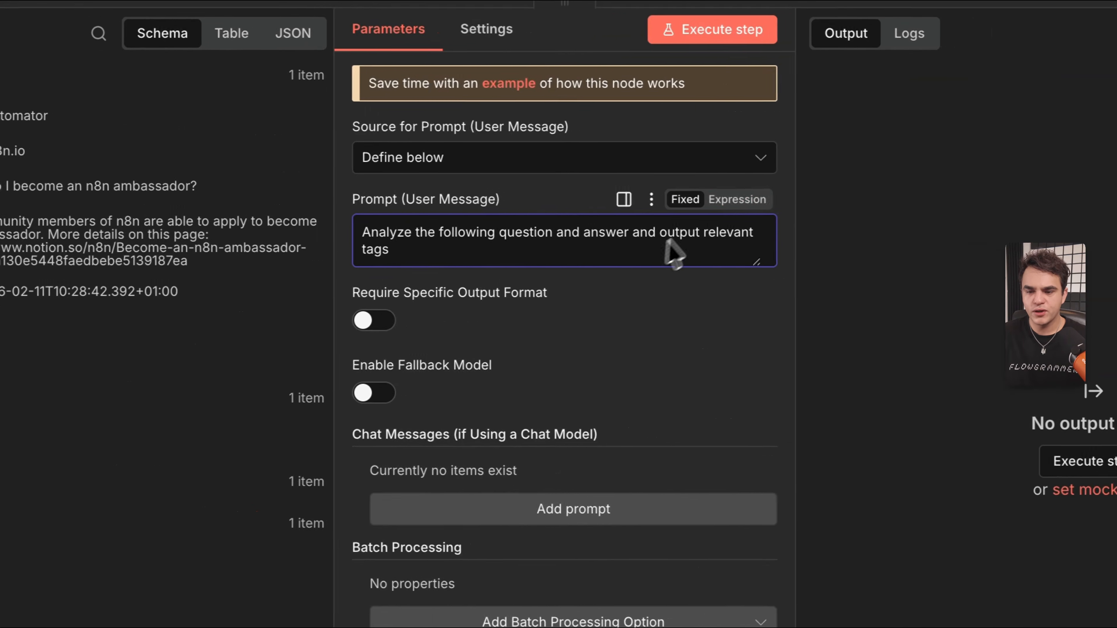
pyautogui.click(996, 190)
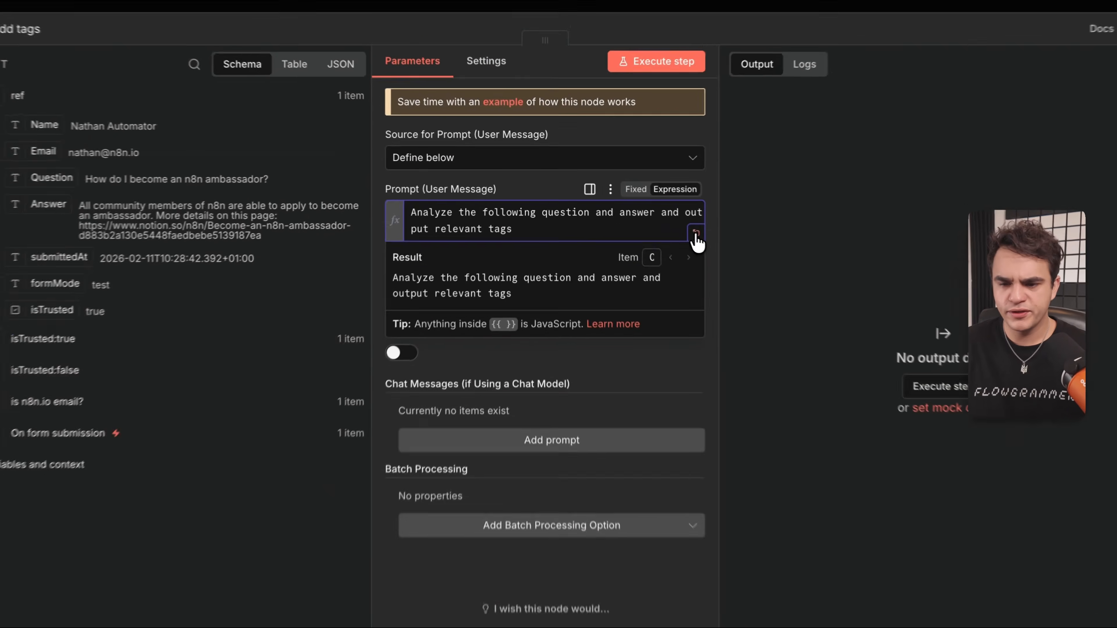
# Append 'Question: {{ $json.Question }}' and 'Answer: {{ $json.Answer }}' lines to the Add tags prompt.
pyautogui.click(696, 234)
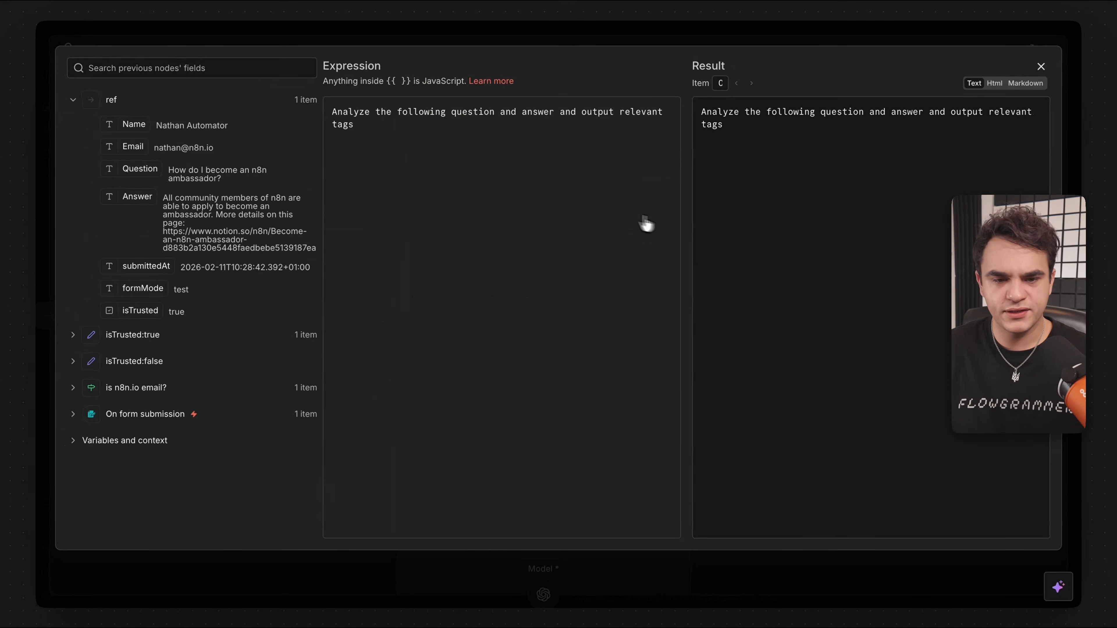
pyautogui.click(357, 154)
pyautogui.press('Return')
pyautogui.press('Return')
pyautogui.write('Question')
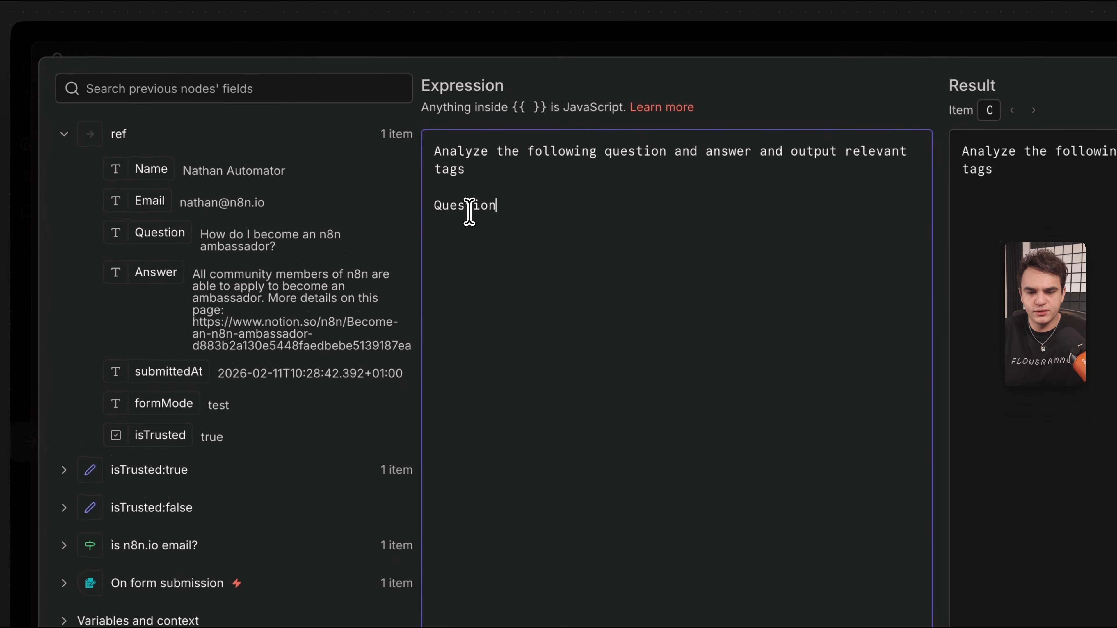
pyautogui.write(':')
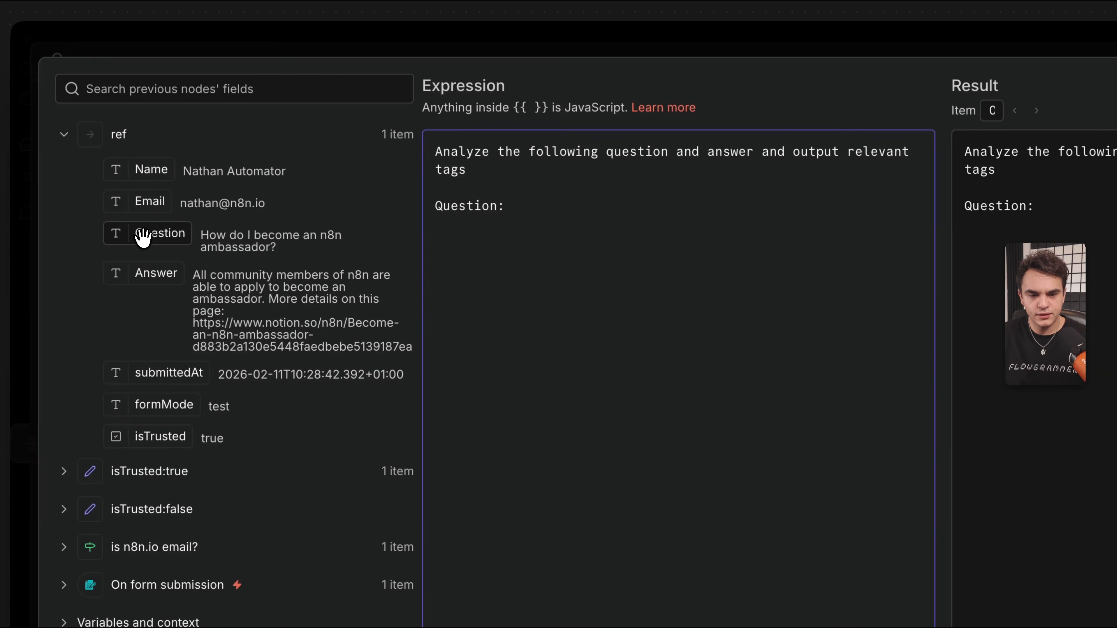
pyautogui.moveTo(140, 234); pyautogui.dragTo(584, 215)
pyautogui.press('Return')
pyautogui.write('An')
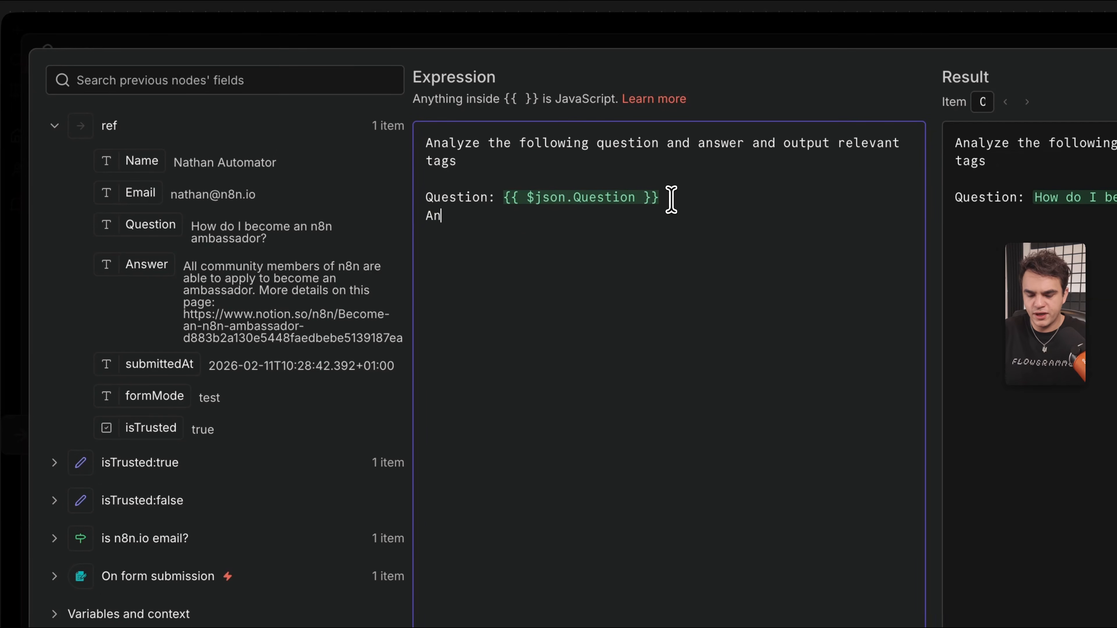
pyautogui.write('swer:')
pyautogui.moveTo(147, 264); pyautogui.dragTo(537, 215)
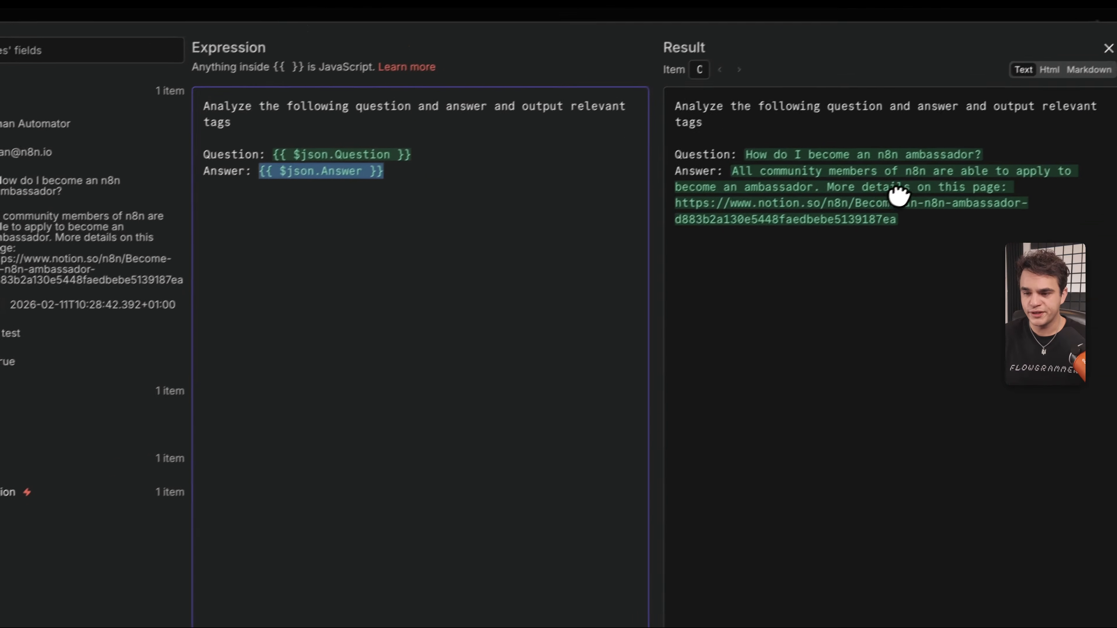
pyautogui.click(1108, 47)
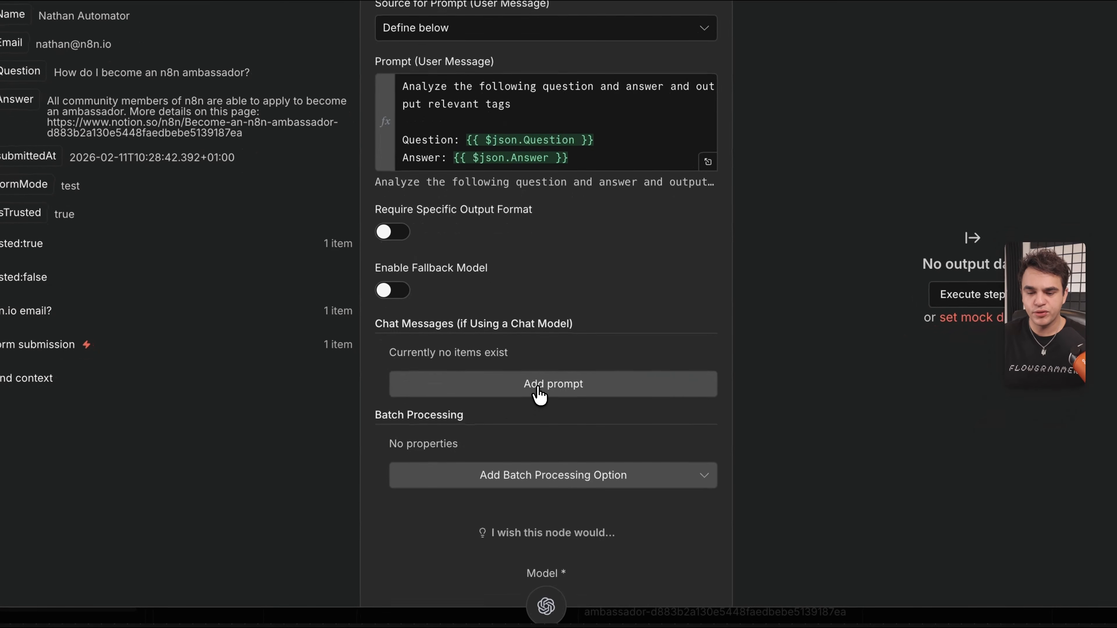
# Add a System message with the pasted tagging-expert prompt, reviewing its role, task and example output.
pyautogui.click(539, 394)
pyautogui.scroll(-1, 487, 387)
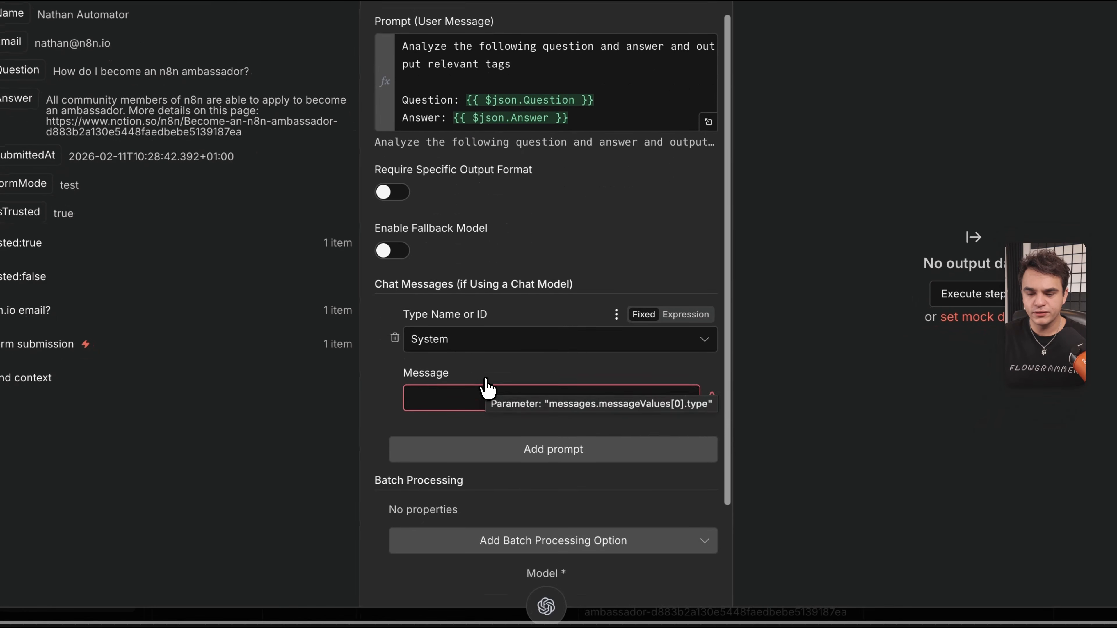
pyautogui.click(694, 395)
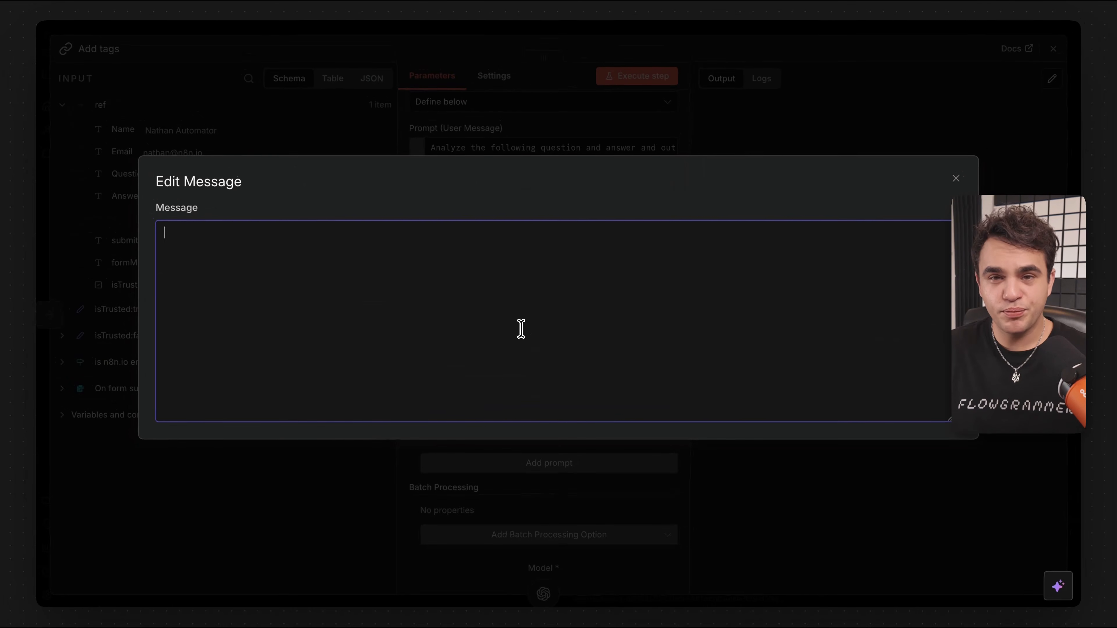
pyautogui.write('You are a content tagging expert. Your task is to analyze Question and Answer submissions and generate relevant, descriptive tags that categorize the content based on topic, key concepts, and technical terms. Always provide 4-8 tags as a comma separated list. Keep tags short and focused in individual length.  Example Output: partner, partnerships, agency, external contractors, lead referral')
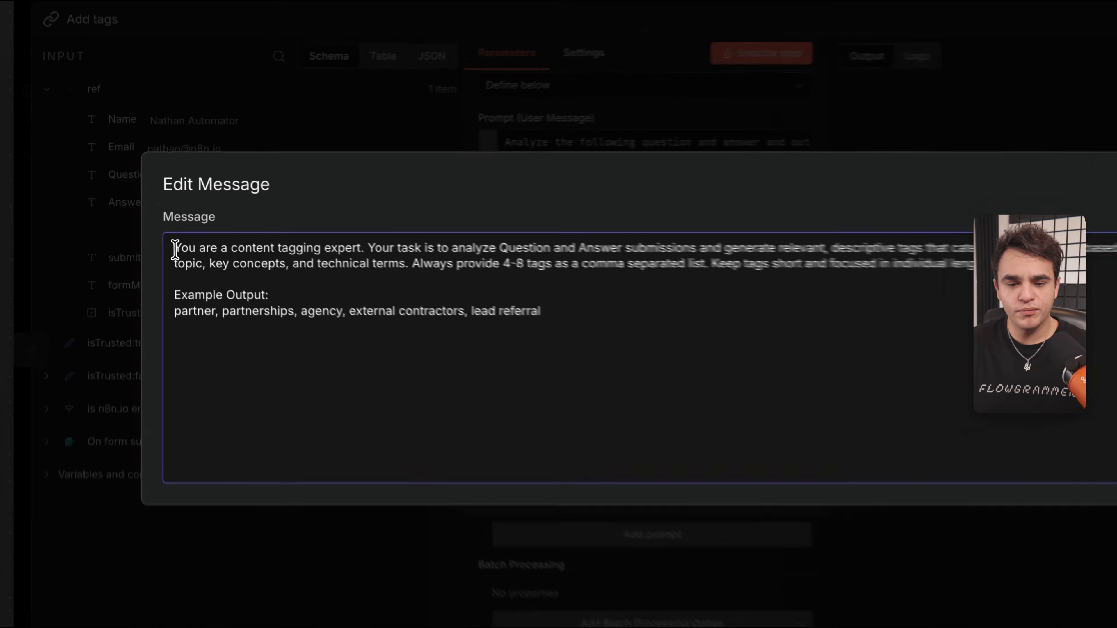
pyautogui.moveTo(165, 233); pyautogui.dragTo(318, 234)
pyautogui.click(321, 233)
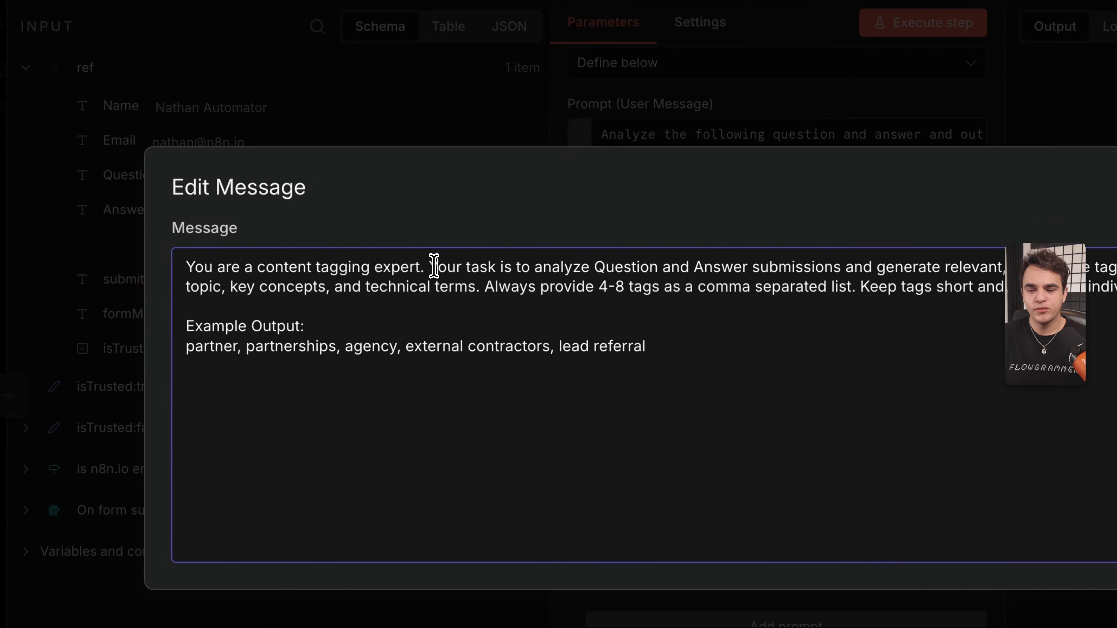
pyautogui.moveTo(434, 266); pyautogui.dragTo(725, 318)
pyautogui.click(485, 290)
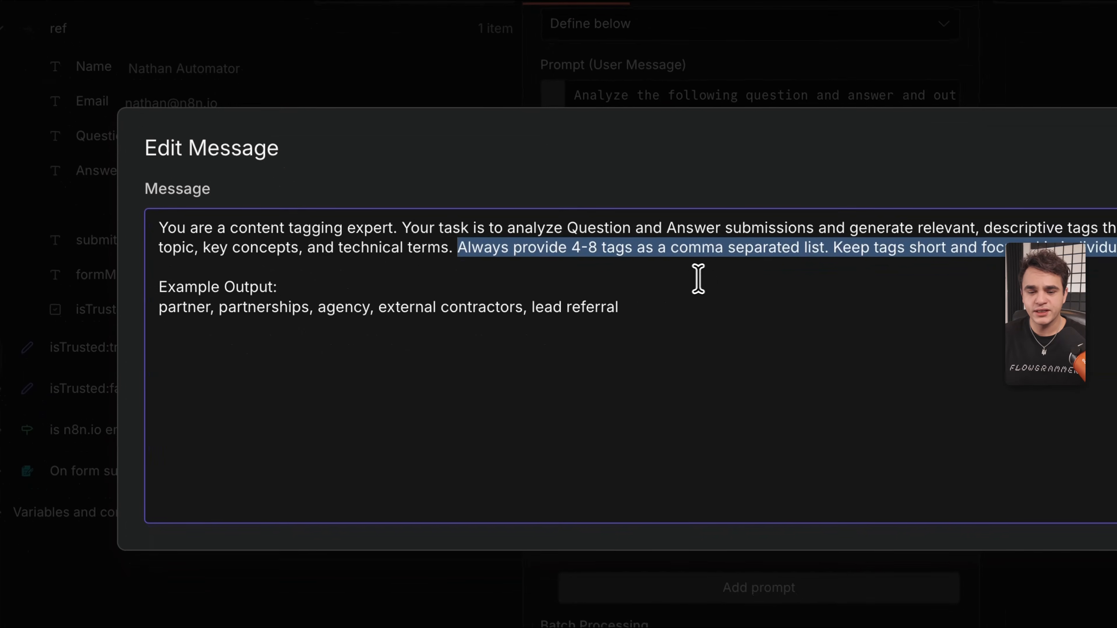
pyautogui.moveTo(224, 275); pyautogui.dragTo(703, 349)
pyautogui.click(706, 349)
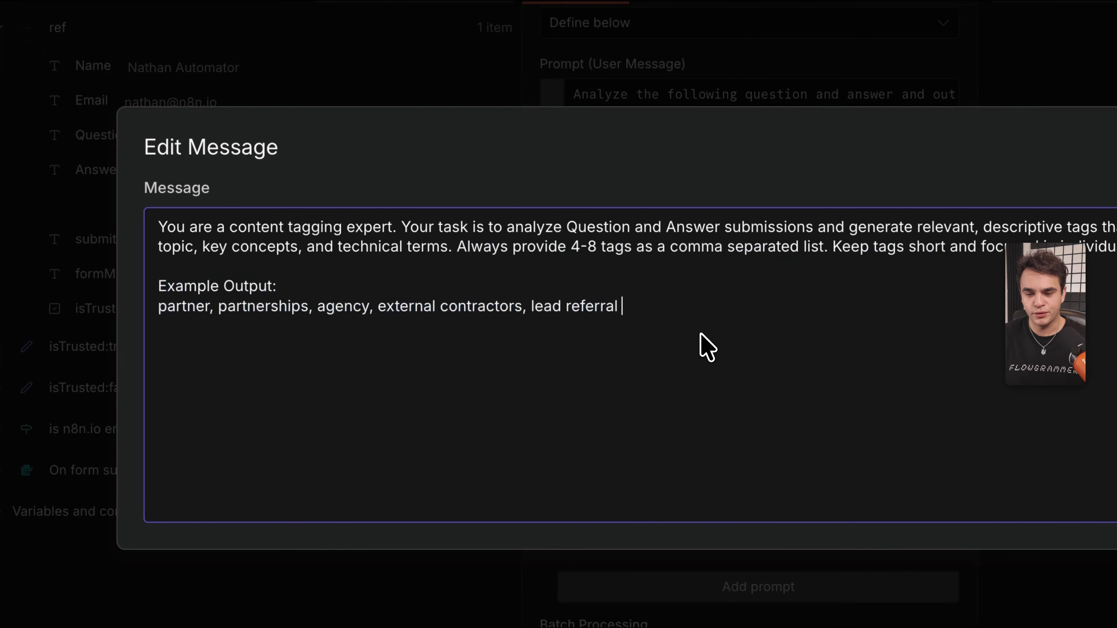
# Close the message editor and node panel, then run the Add tags step.
pyautogui.click(956, 181)
pyautogui.click(611, 31)
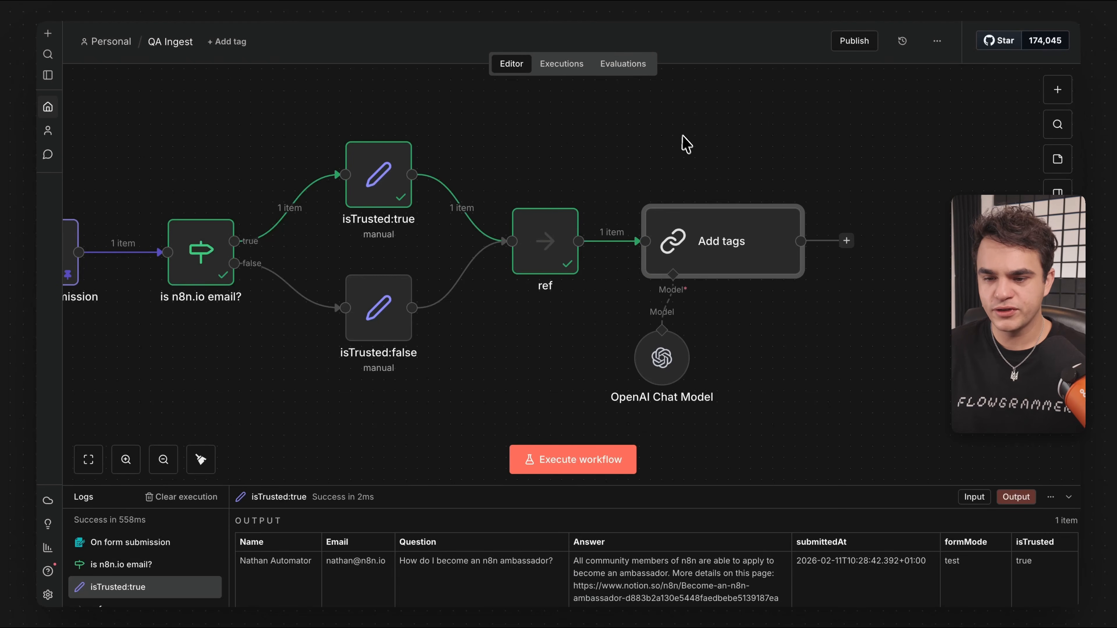
pyautogui.moveTo(753, 237)
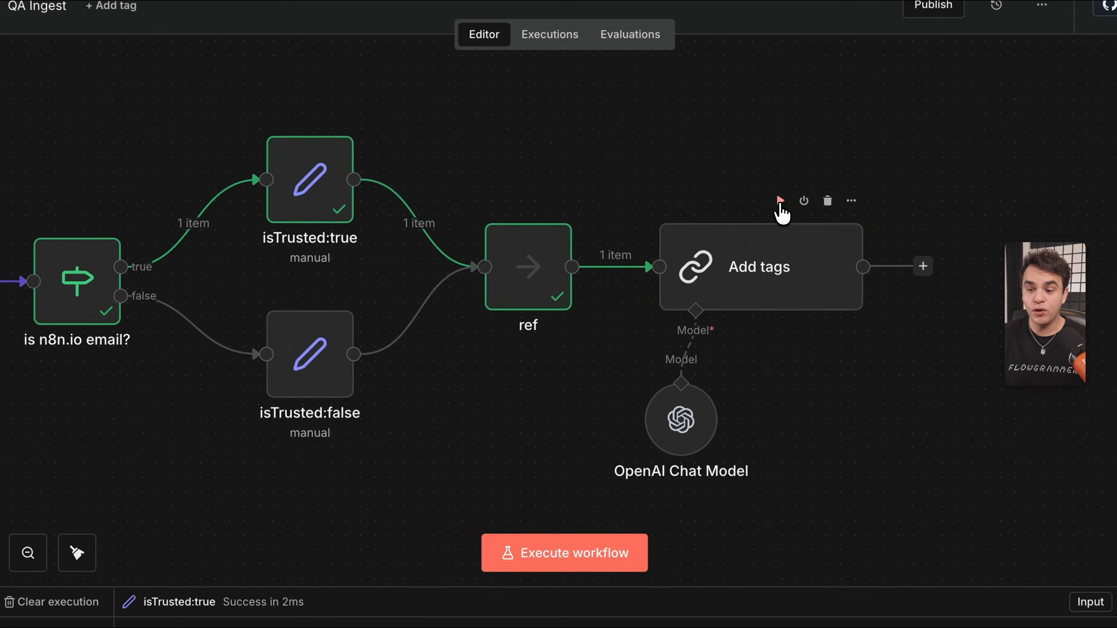
pyautogui.click(780, 201)
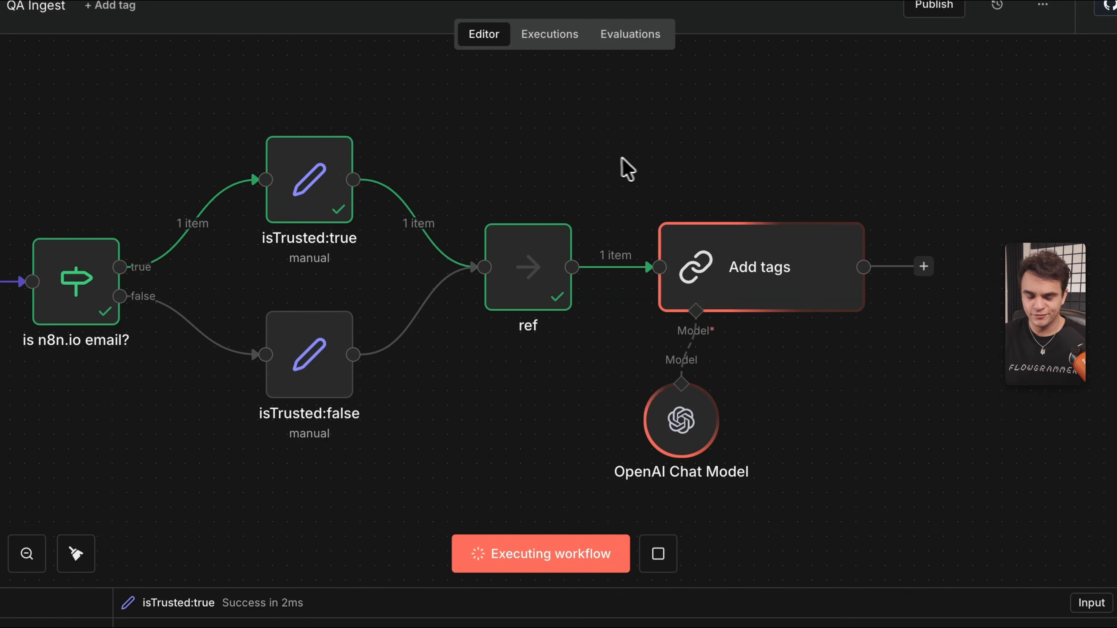
pyautogui.scroll(-2, 589, 161)
pyautogui.hscroll(3, 588, 161)
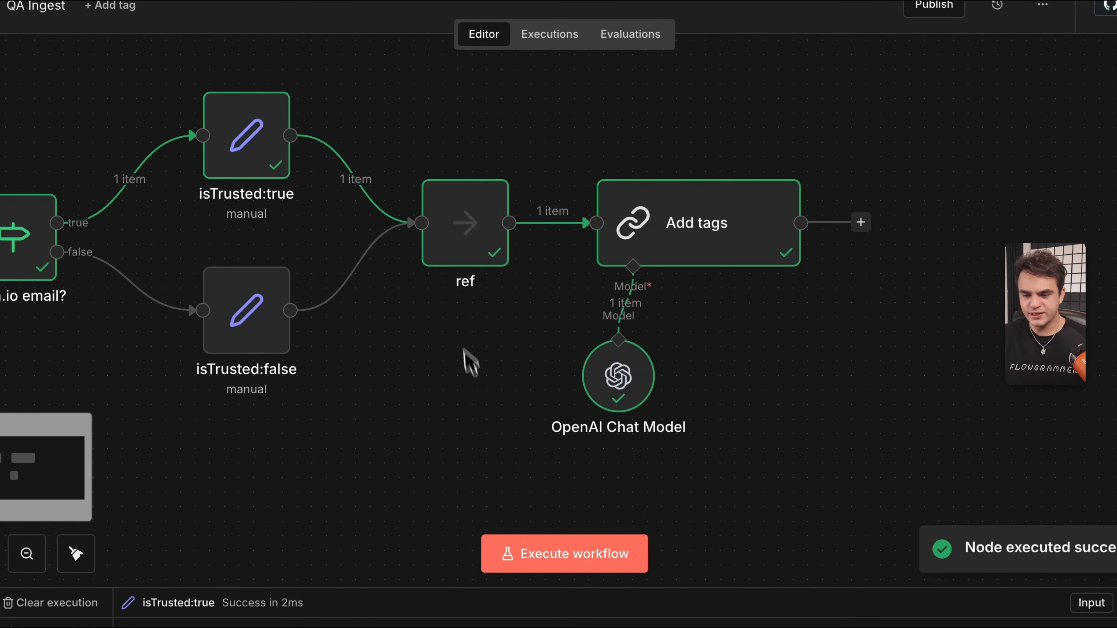
# Inspect the Add tags output tags, e.g. 'n8n, ambassador program, community, application, Notion'.
pyautogui.moveTo(731, 233)
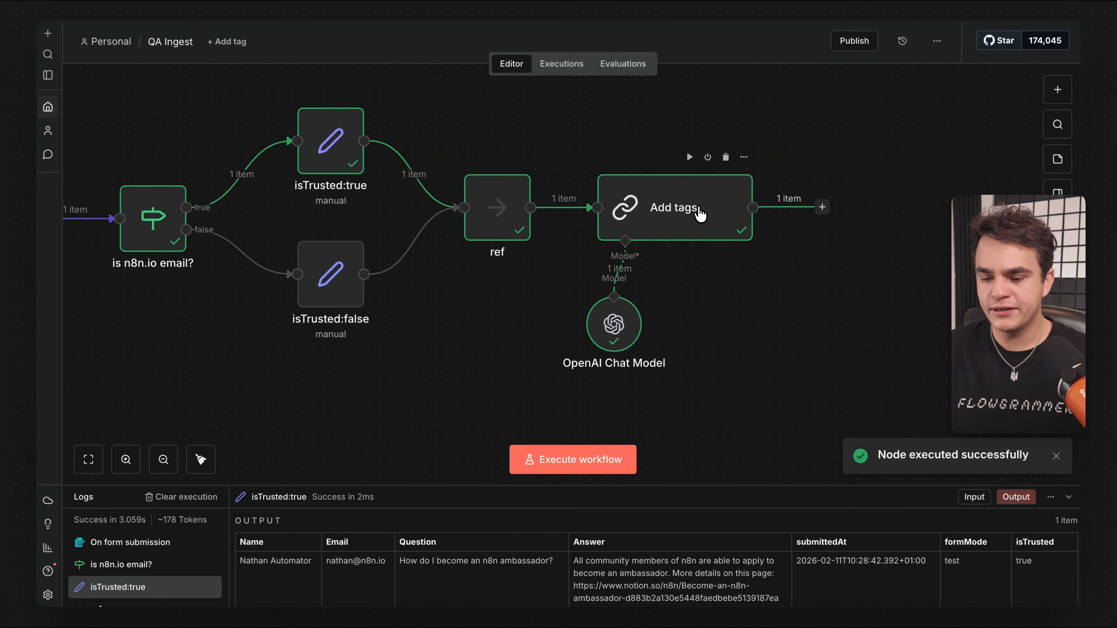
pyautogui.doubleClick(699, 214)
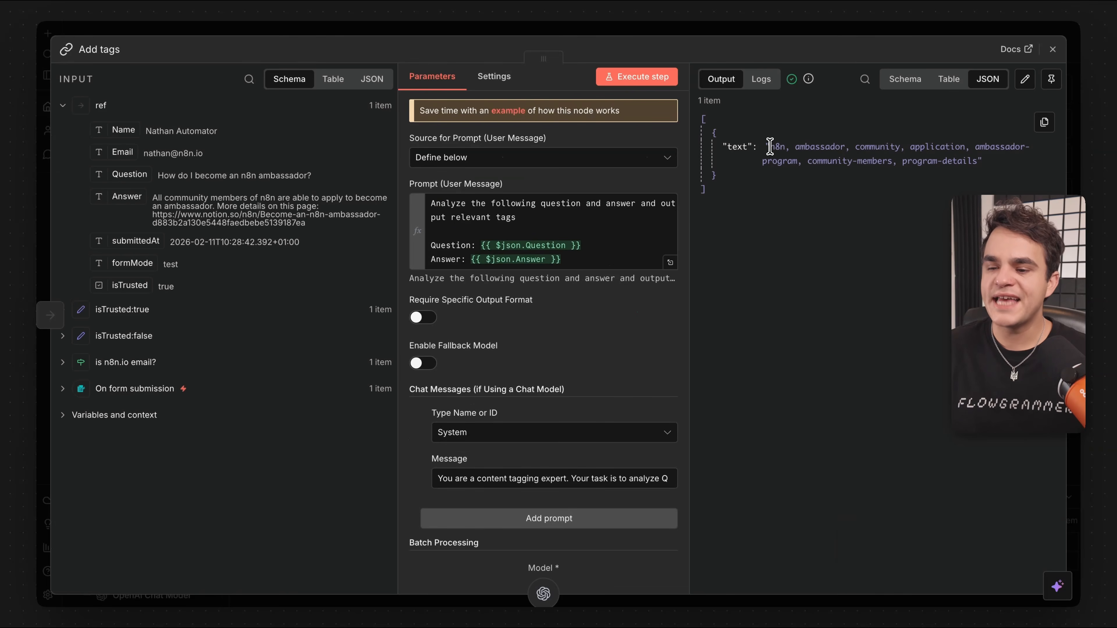
pyautogui.moveTo(767, 147); pyautogui.dragTo(967, 175)
pyautogui.click(735, 345)
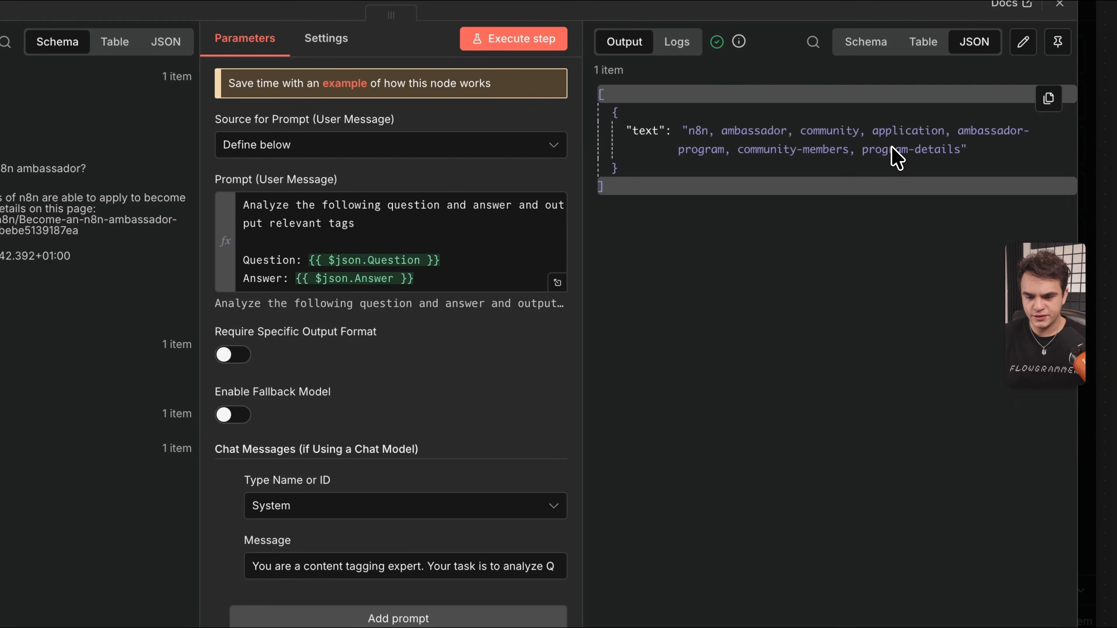
pyautogui.press('Escape')
pyautogui.scroll(3, 746, 118)
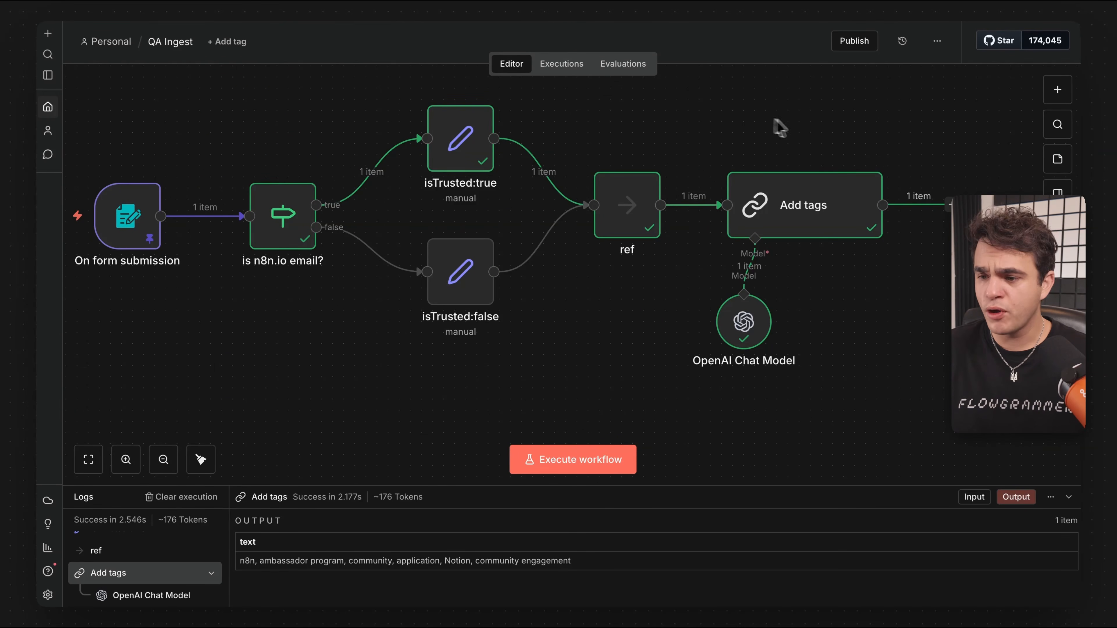
# Browse the app action nodes in the node list, then close it.
pyautogui.click(1057, 91)
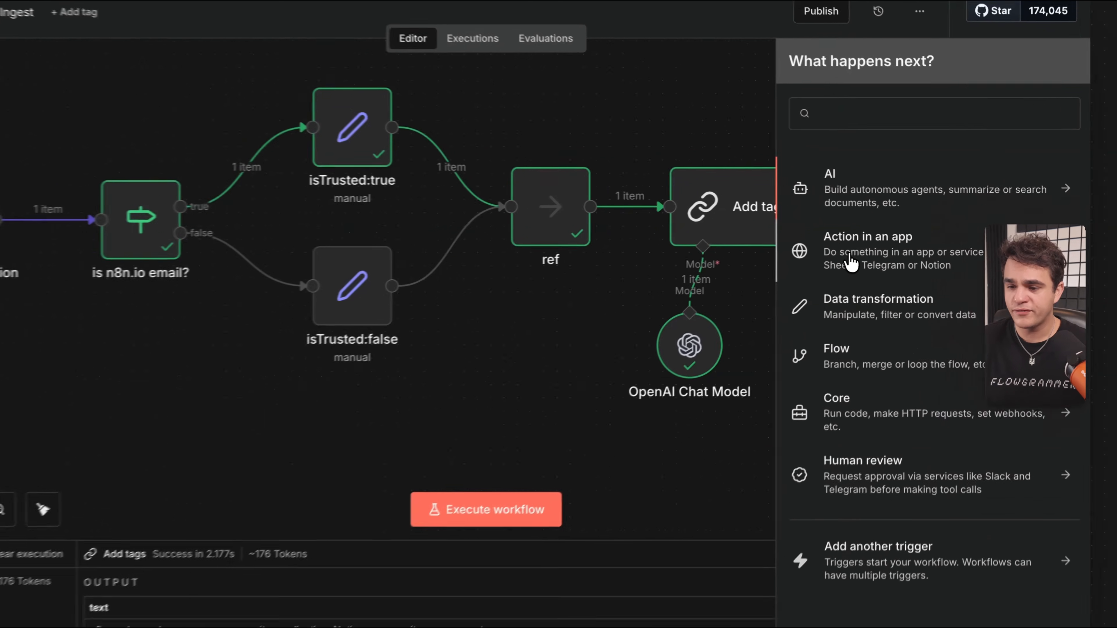
pyautogui.click(900, 233)
pyautogui.scroll(-10, 917, 286)
pyautogui.scroll(-15, 884, 313)
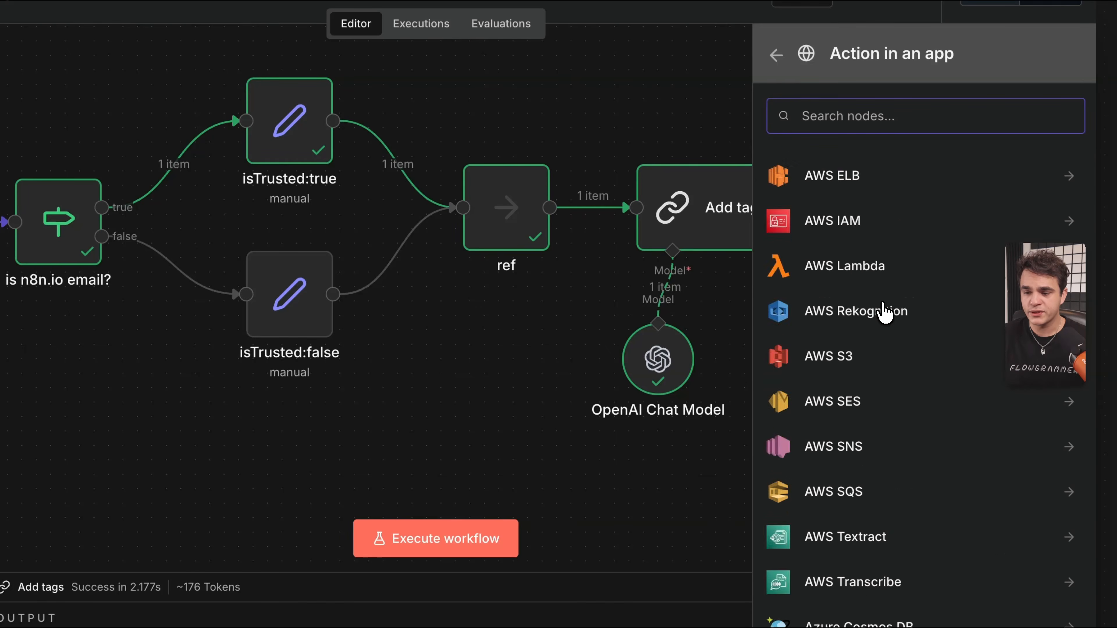
pyautogui.click(777, 55)
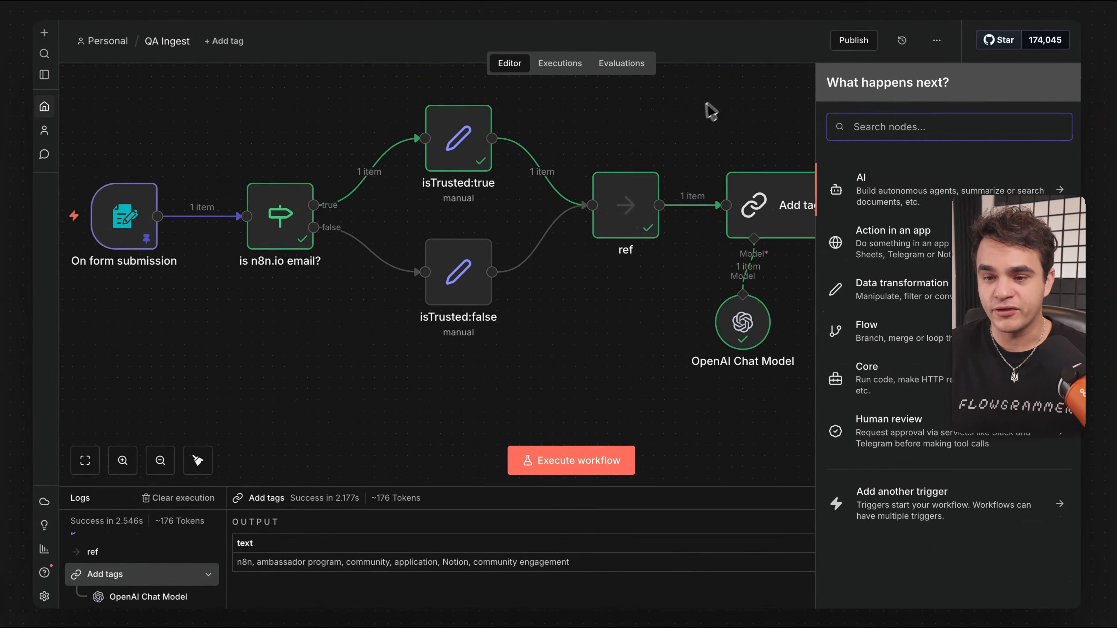
pyautogui.hscroll(5, 679, 153)
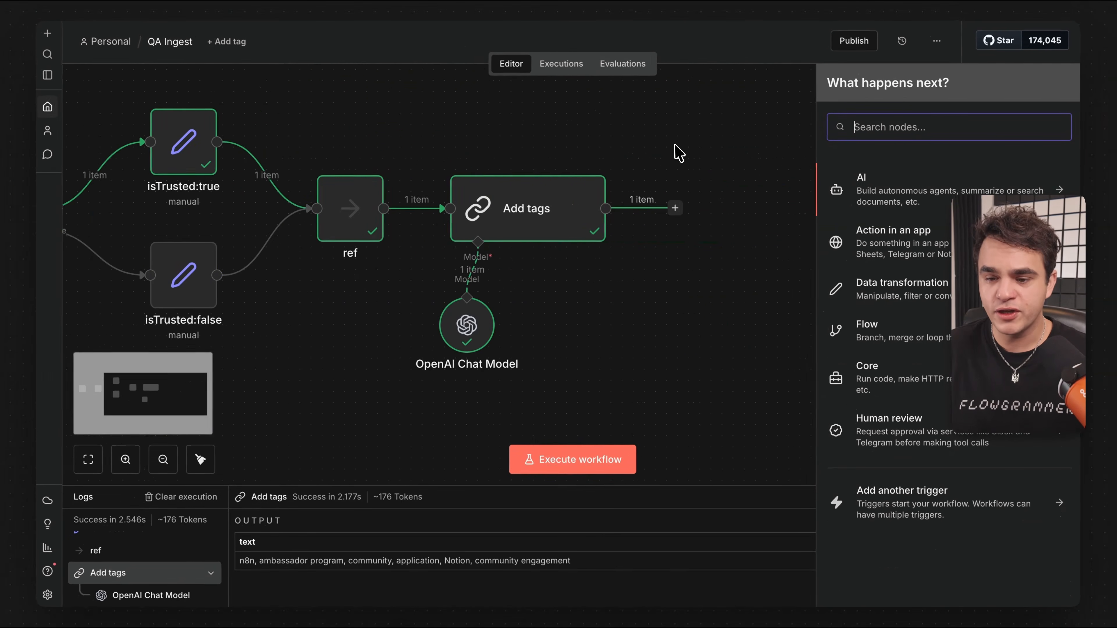
pyautogui.click(606, 153)
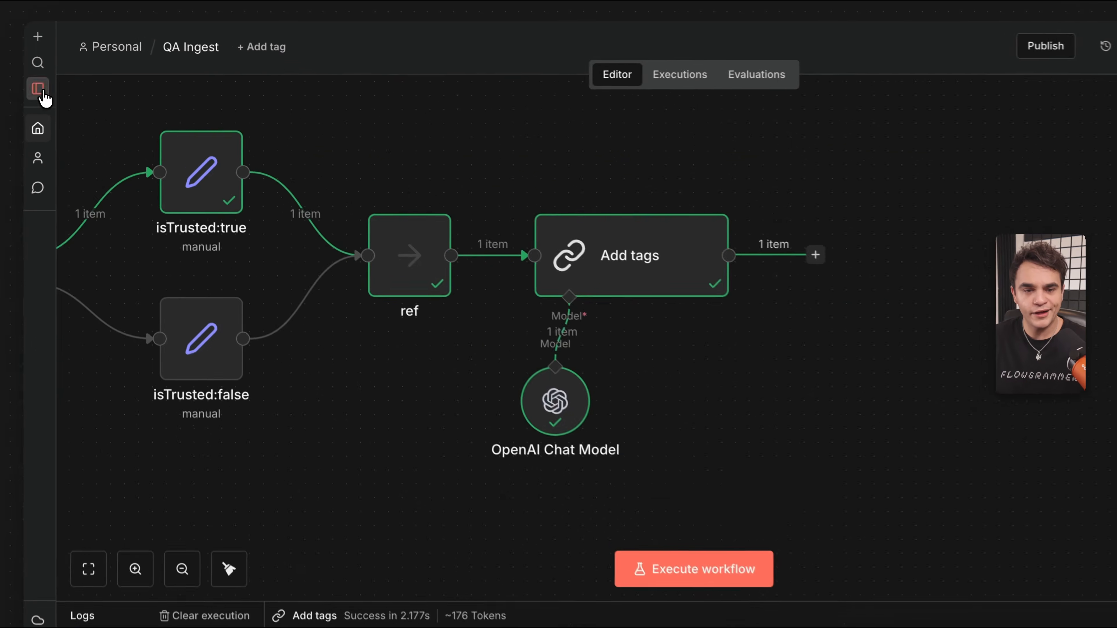
# Expand the left sidebar and go to the Personal workflows page.
pyautogui.click(38, 89)
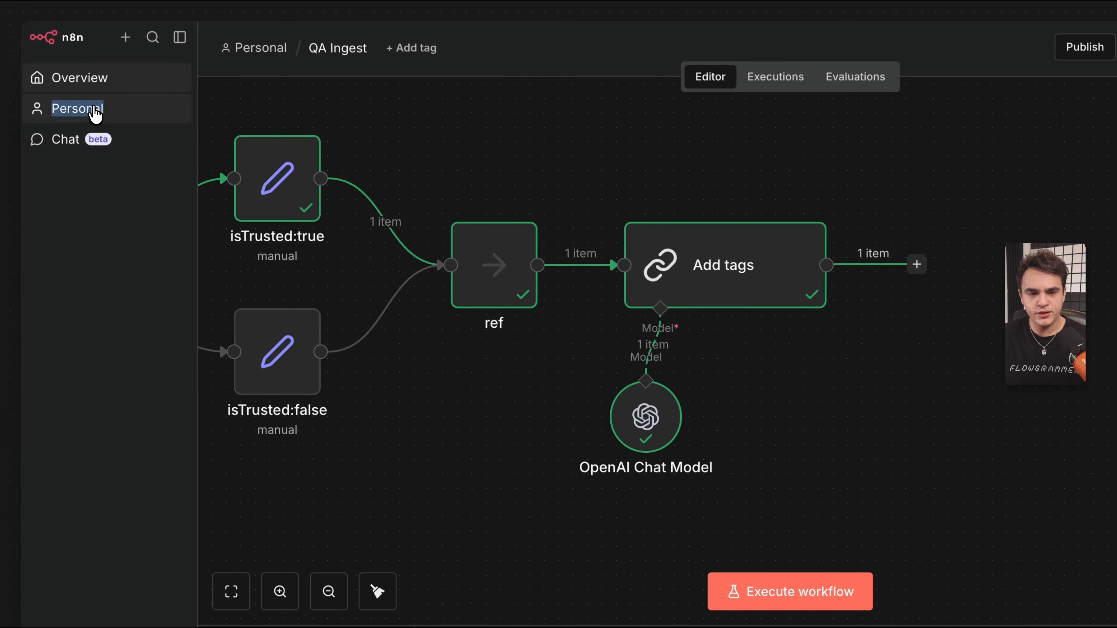
pyautogui.rightClick(94, 108)
pyautogui.click(168, 117)
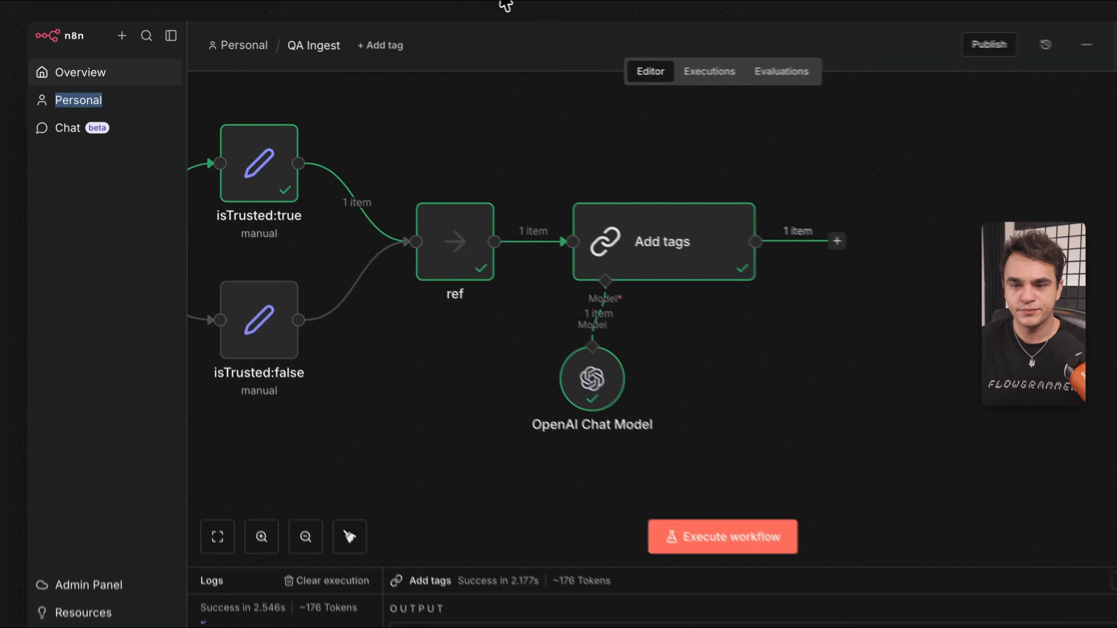
pyautogui.click(572, 1)
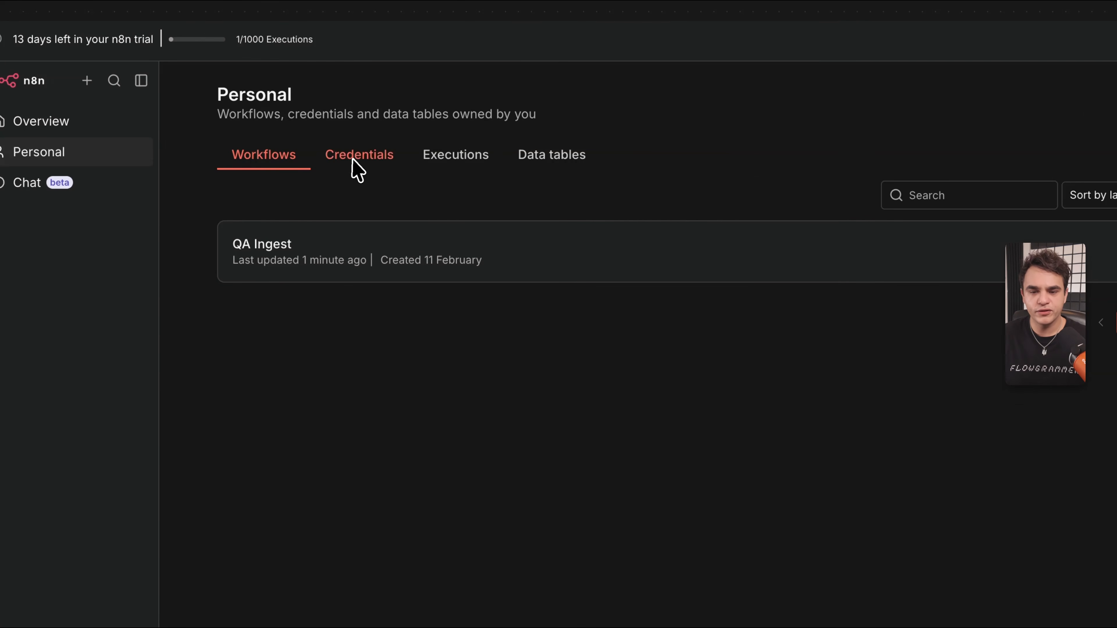
# Create a new data table named 'q&a'.
pyautogui.click(555, 164)
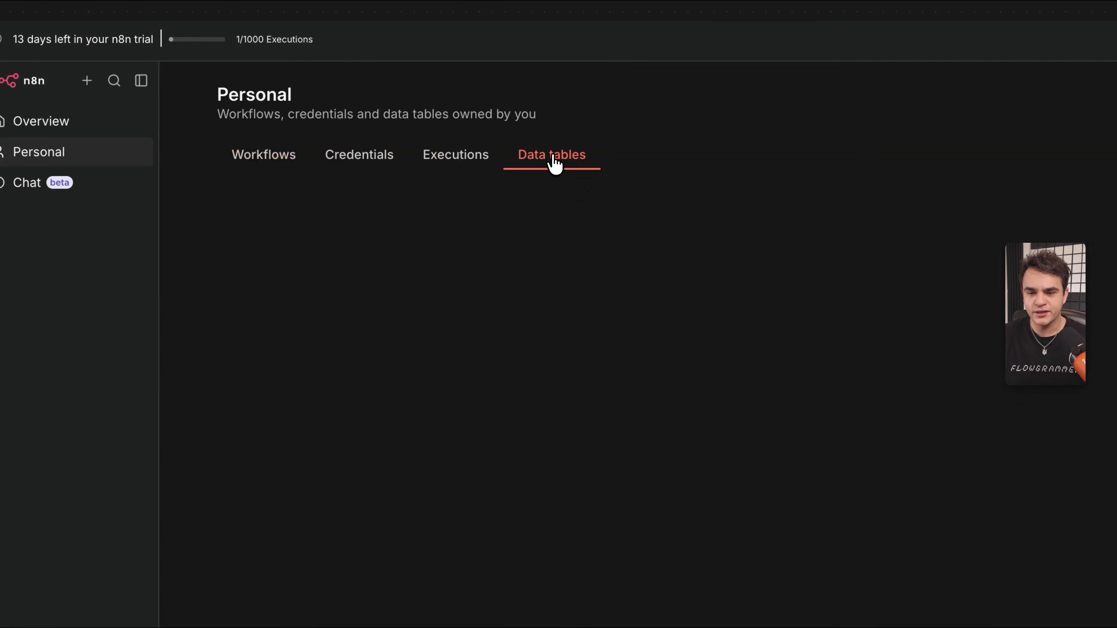
pyautogui.click(722, 348)
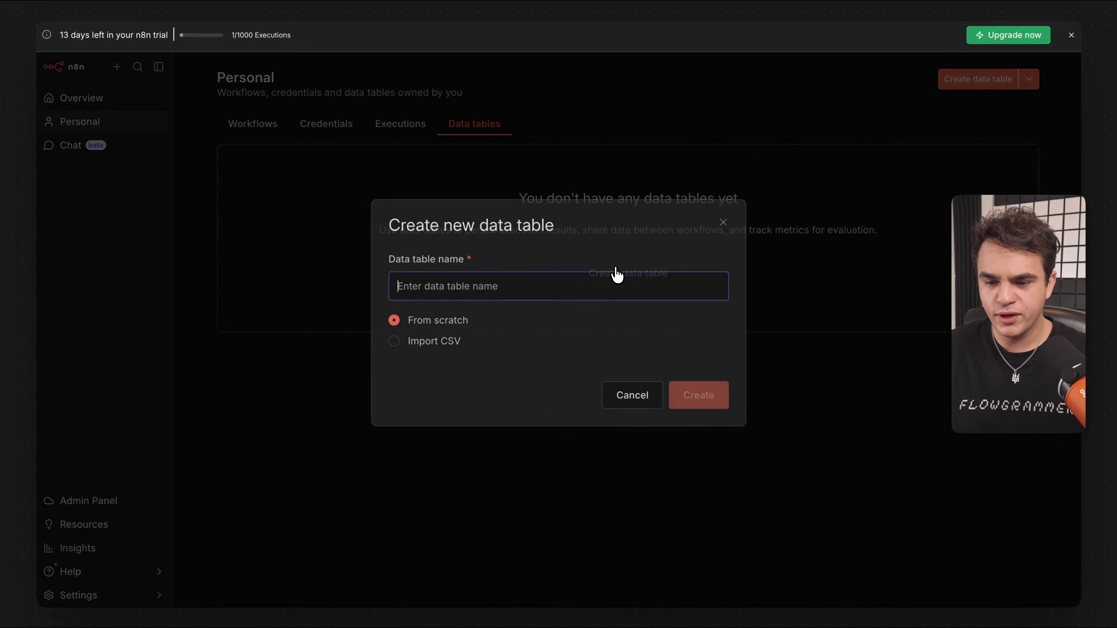
pyautogui.write('q&a')
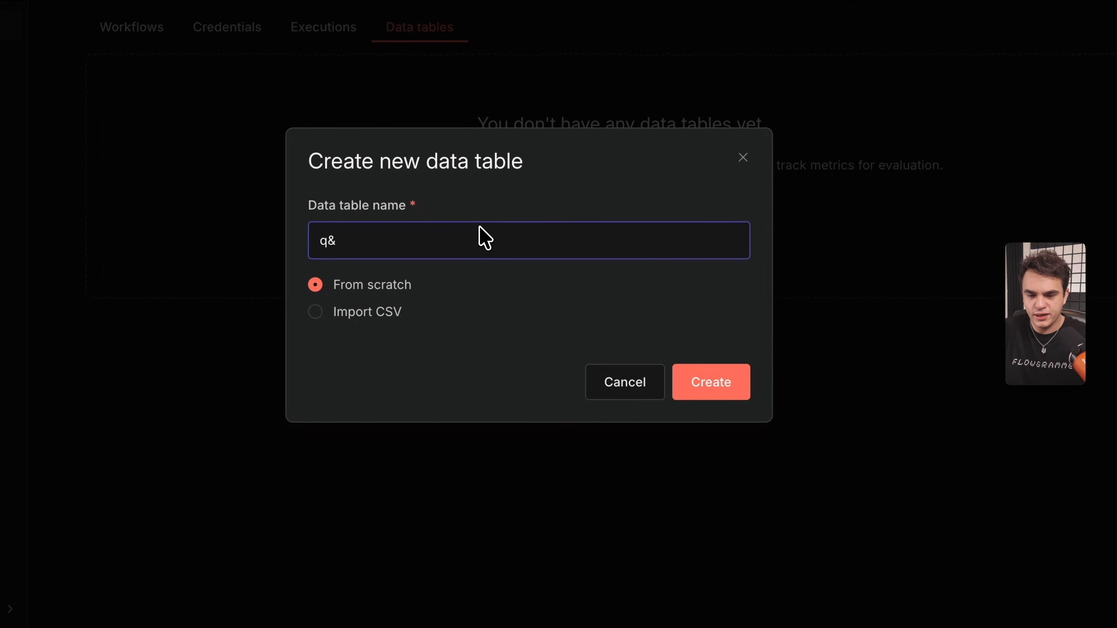
pyautogui.click(712, 383)
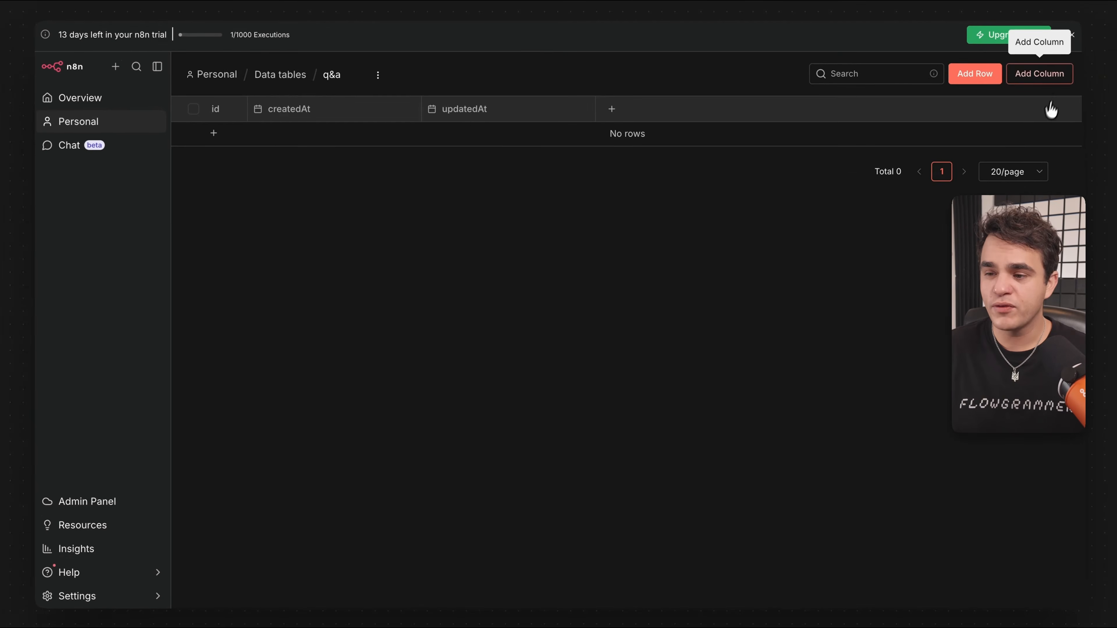
# Add columns Email, Question, Answer, Tags and a boolean isTrusted to the q&a table.
pyautogui.click(1047, 81)
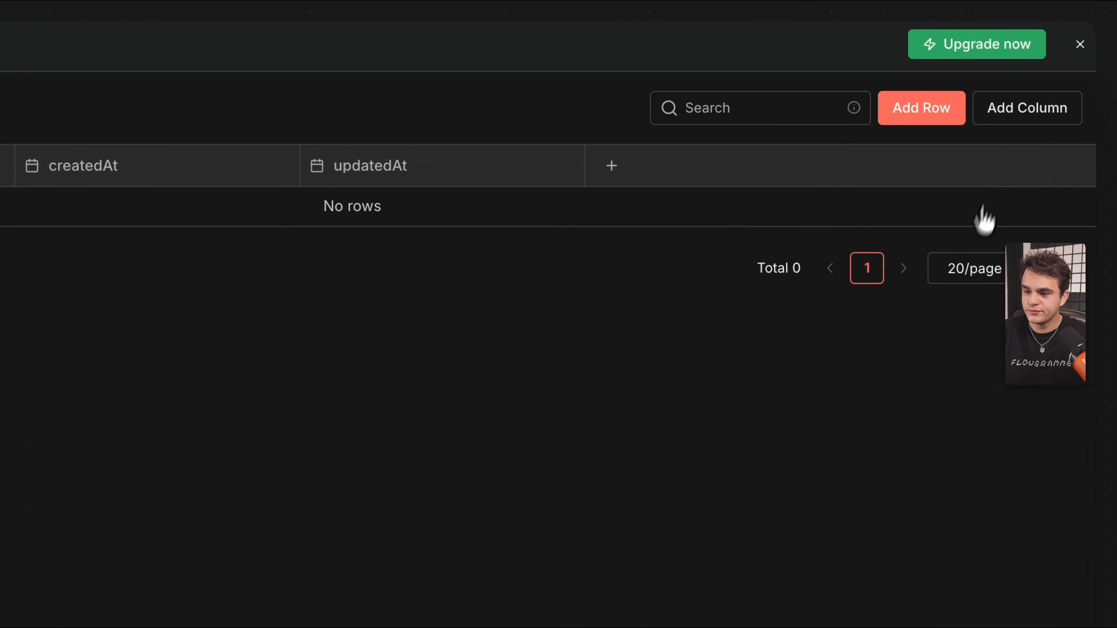
pyautogui.write('Question')
pyautogui.press('Return')
pyautogui.write('Answer')
pyautogui.press('Return')
pyautogui.write('Tags')
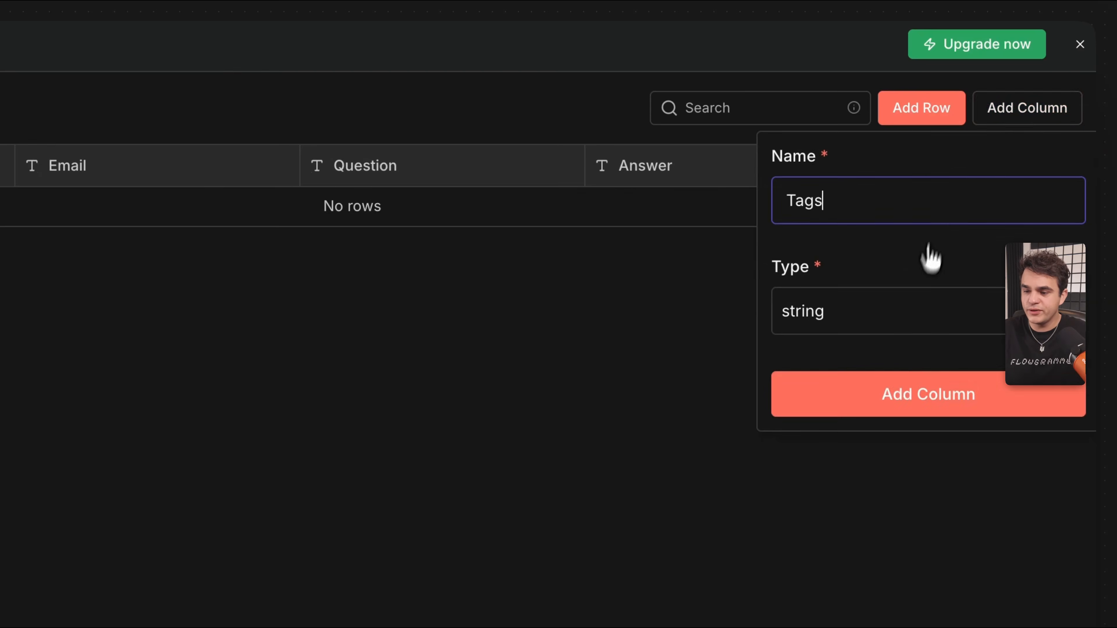
pyautogui.press('Return')
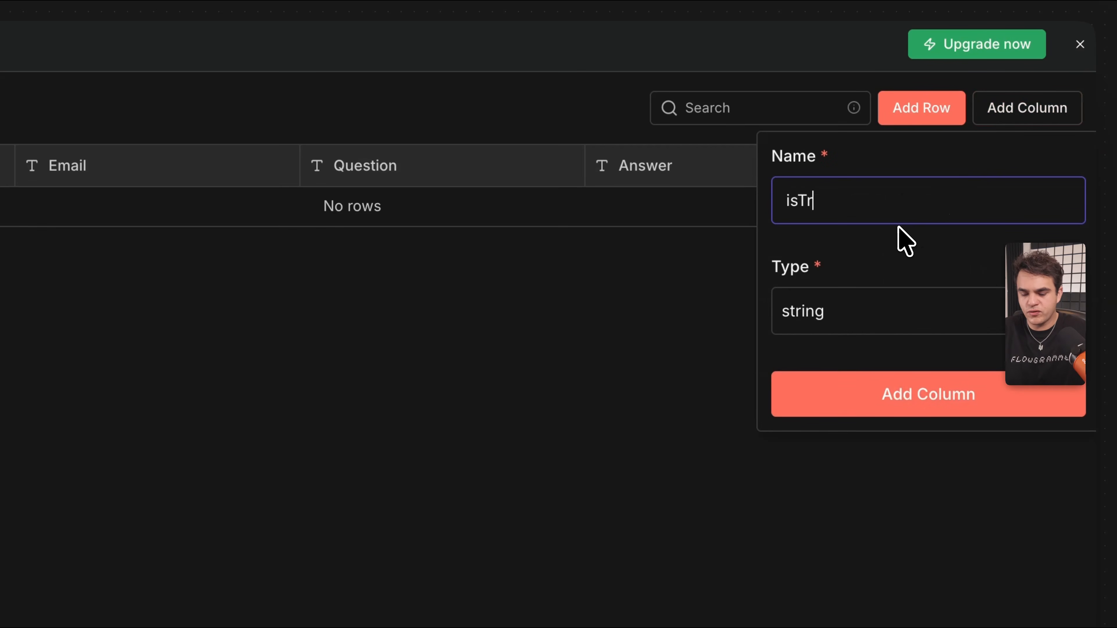
pyautogui.write('isTrusted')
pyautogui.click(880, 310)
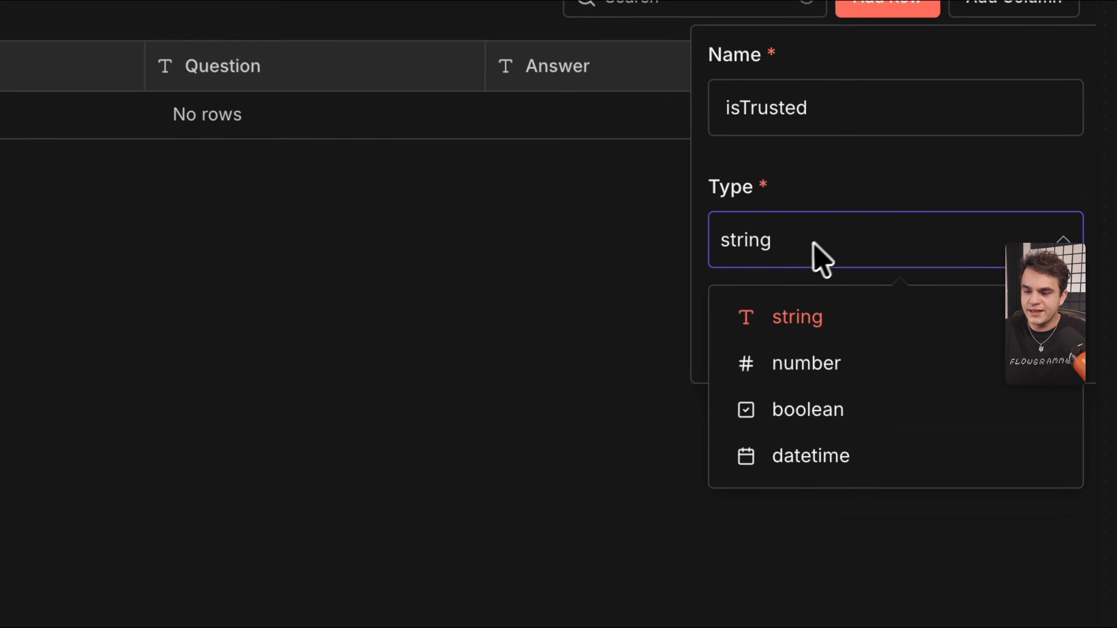
pyautogui.click(850, 457)
pyautogui.click(932, 341)
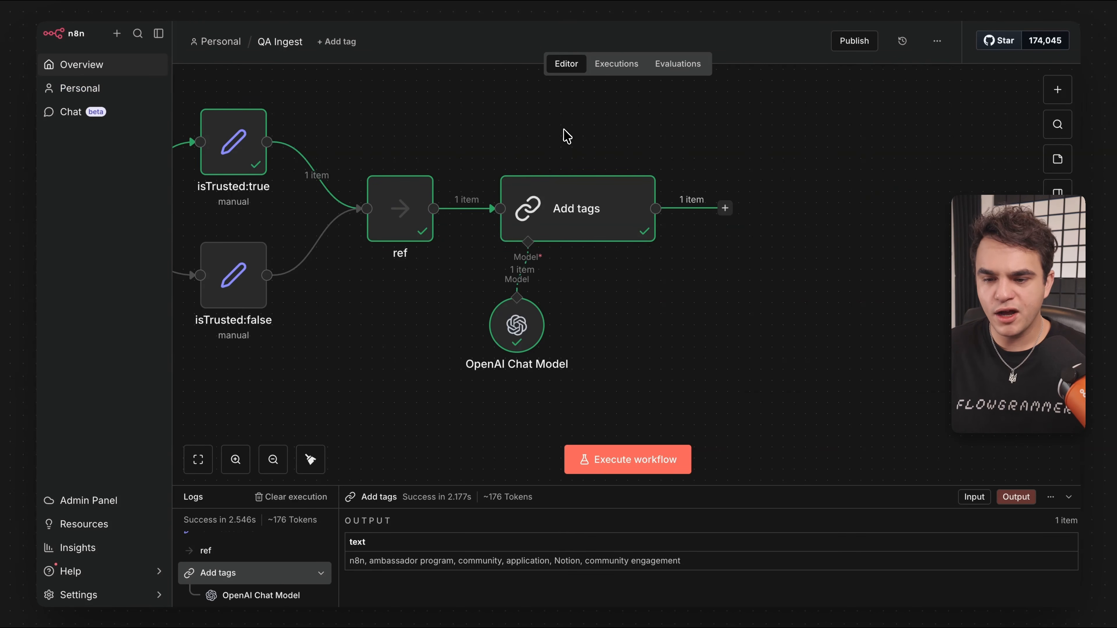
# Add a data table Insert row step after Add tags targeting the q&a table.
pyautogui.click(725, 208)
pyautogui.write('da')
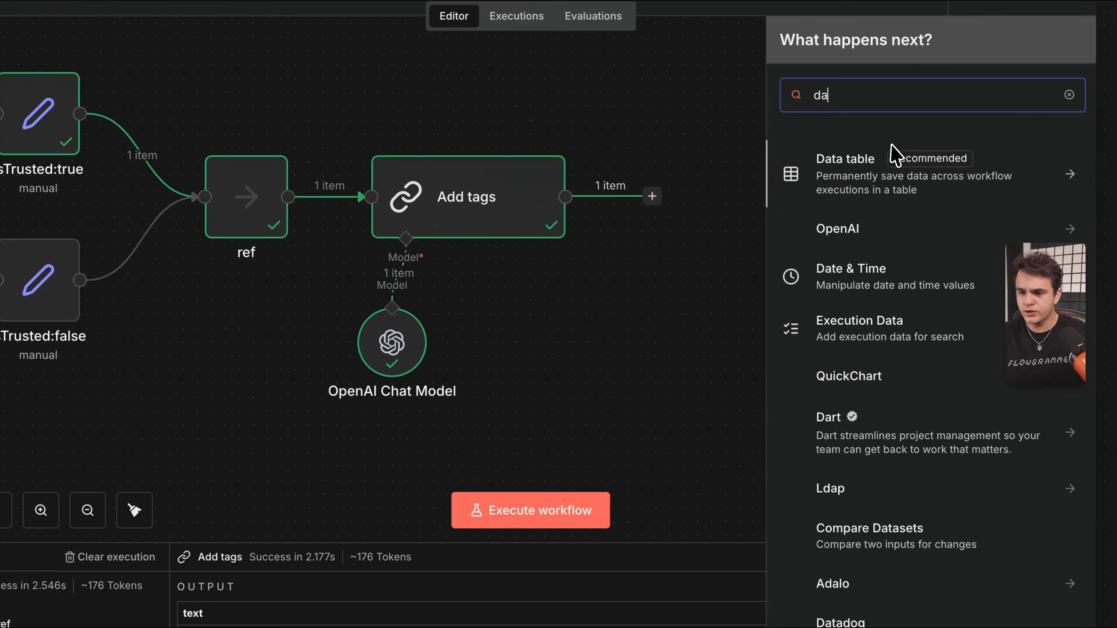
pyautogui.write('ta ta')
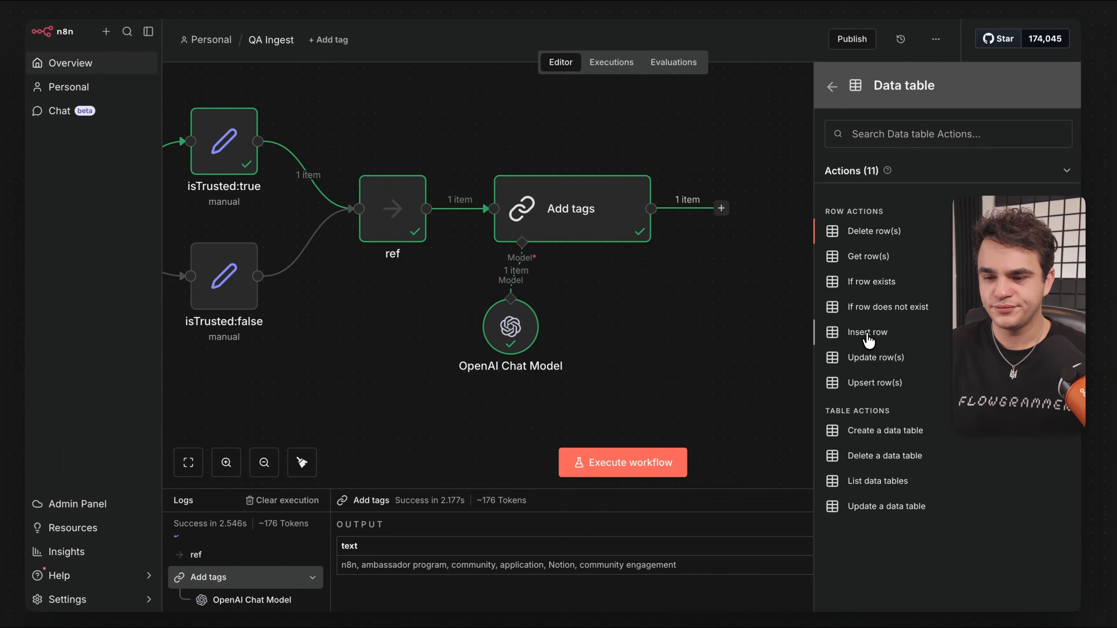
pyautogui.click(778, 398)
pyautogui.click(627, 222)
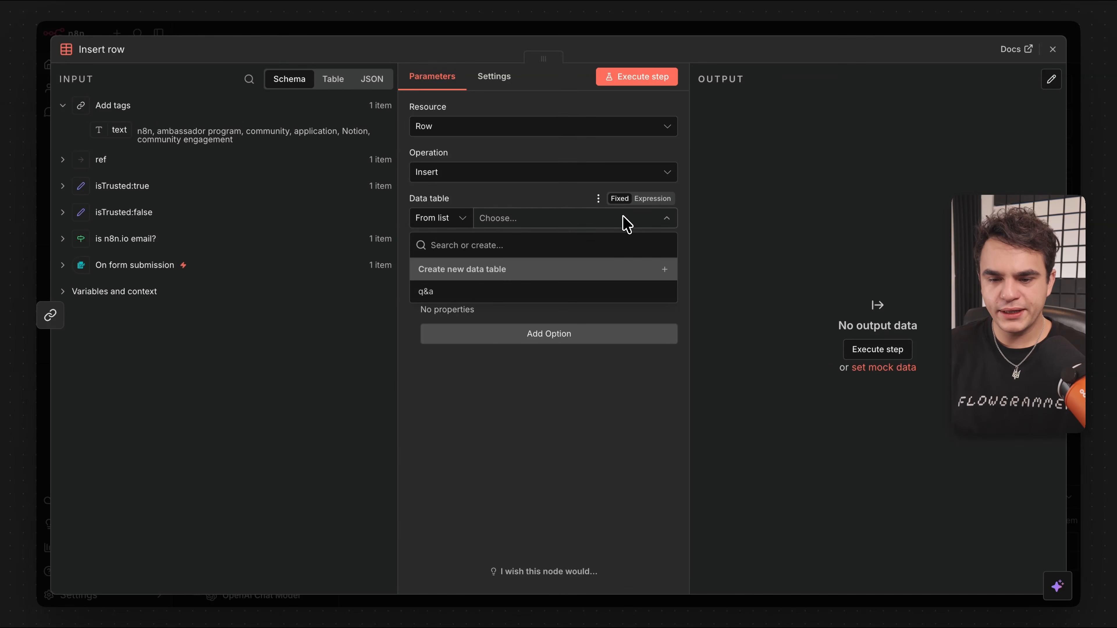
pyautogui.click(440, 291)
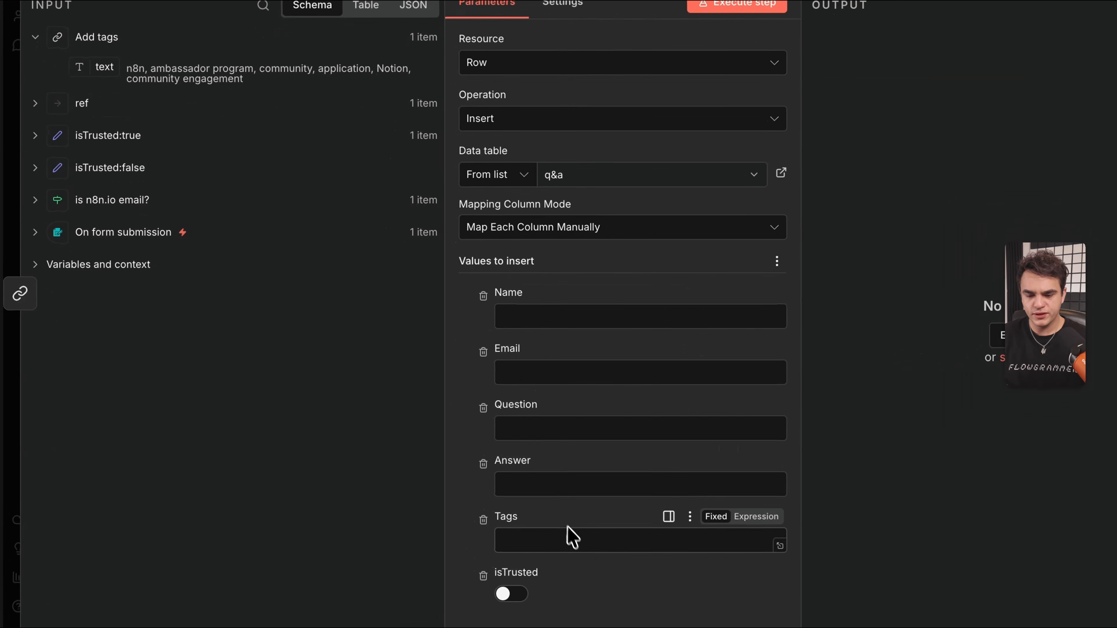
# Map the generated tags to Tags and ref's Name, Email, Question and isTrusted into their columns.
pyautogui.scroll(-1, 551, 372)
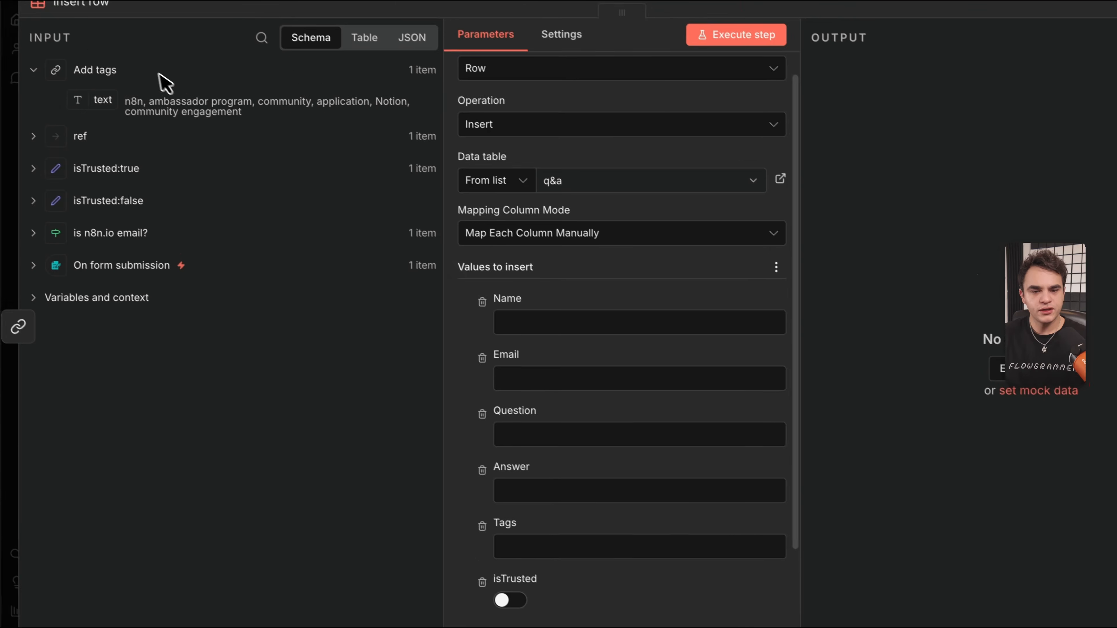
pyautogui.moveTo(110, 113); pyautogui.dragTo(551, 528)
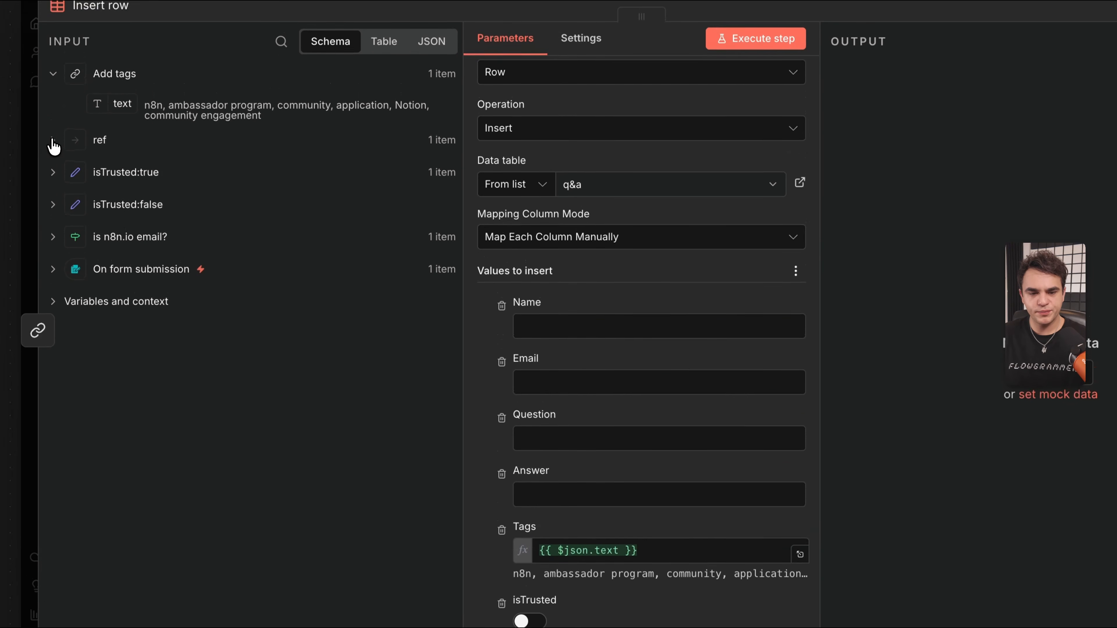
pyautogui.click(53, 115)
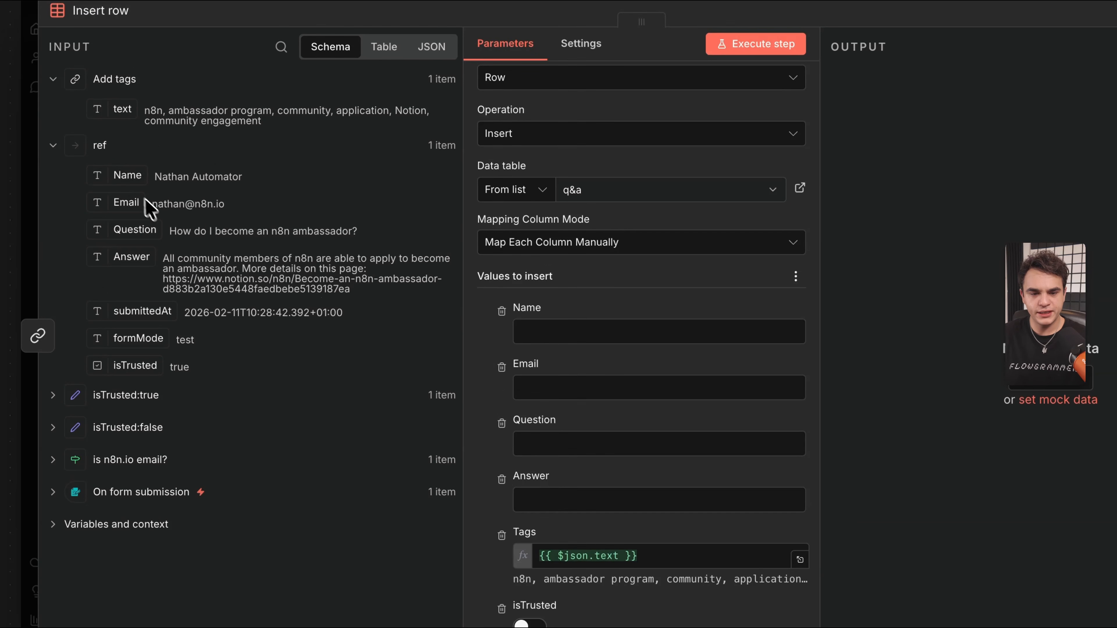
pyautogui.moveTo(119, 173); pyautogui.dragTo(571, 333)
pyautogui.moveTo(126, 202); pyautogui.dragTo(572, 387)
pyautogui.moveTo(134, 229); pyautogui.dragTo(603, 510)
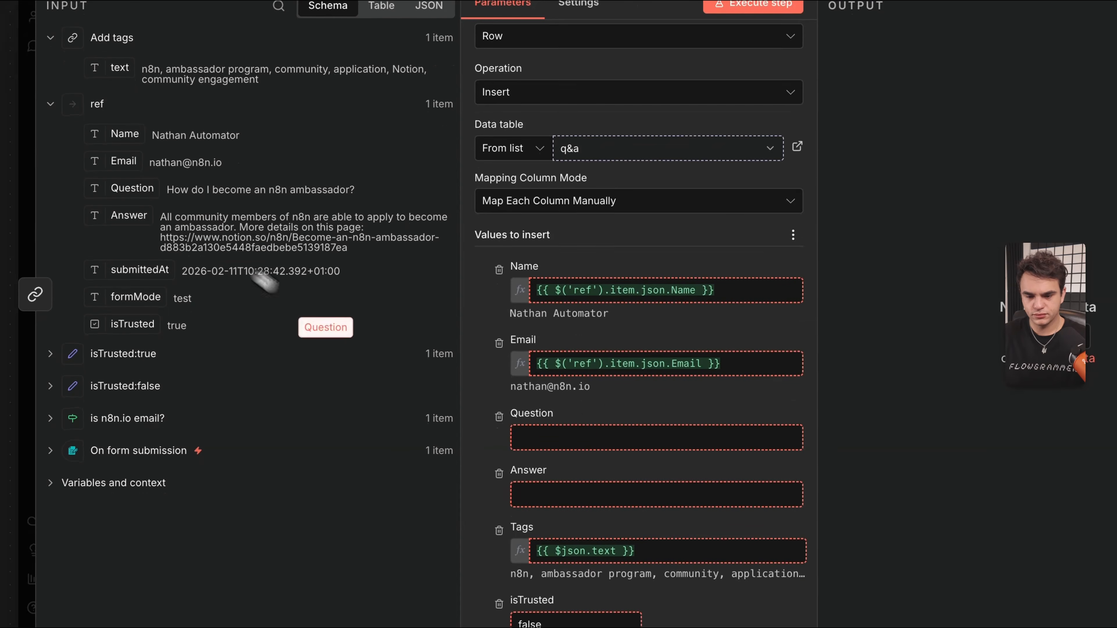
pyautogui.scroll(-5, 601, 484)
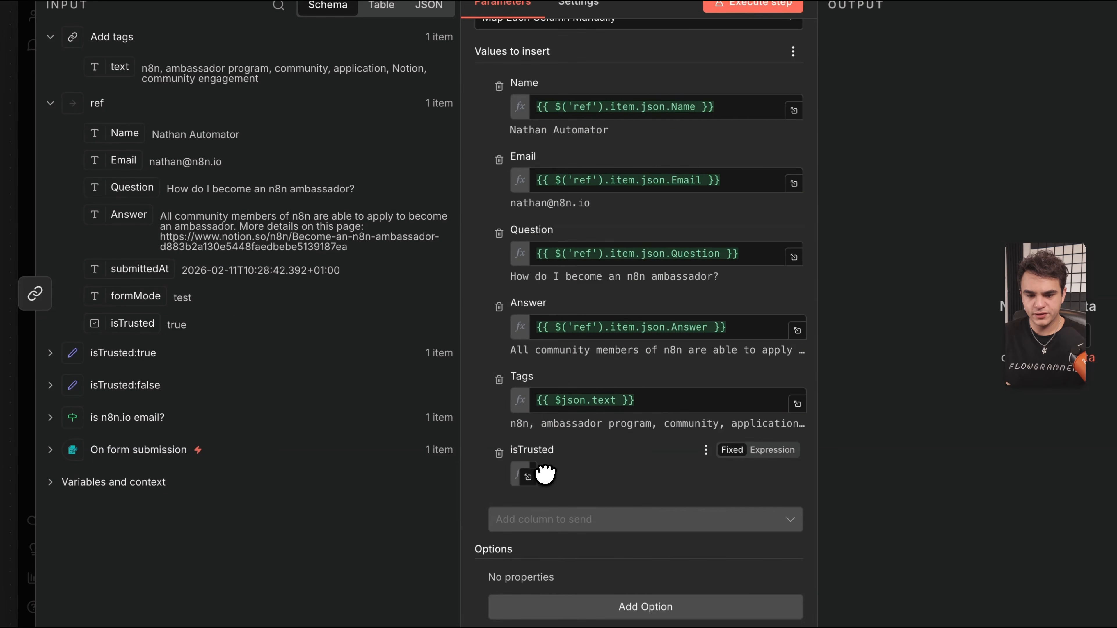
pyautogui.moveTo(545, 474); pyautogui.dragTo(545, 475)
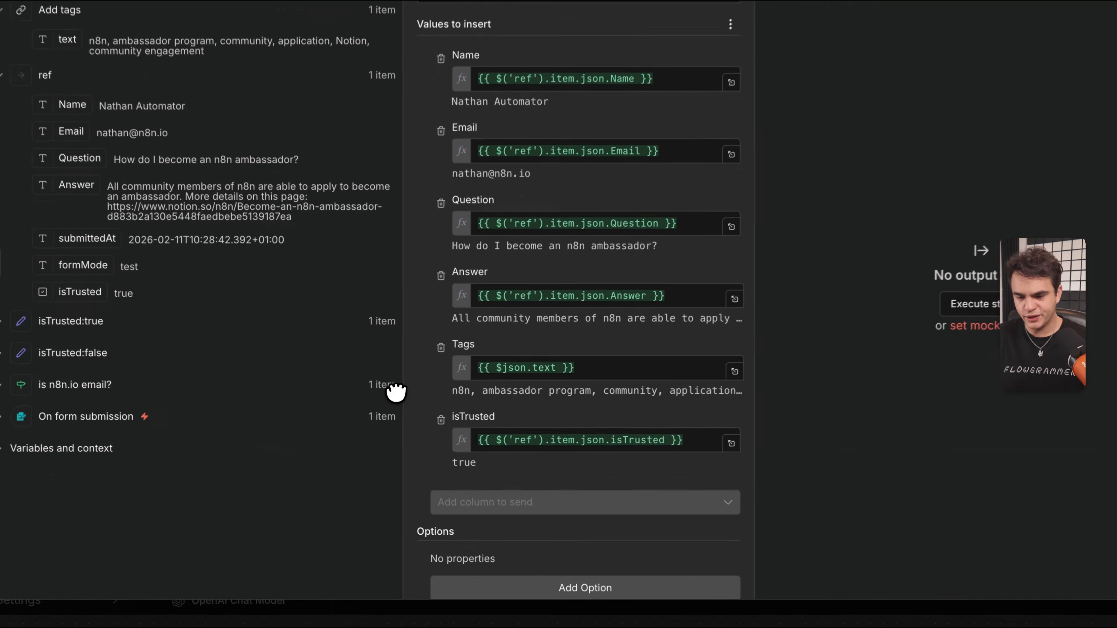
pyautogui.scroll(4, 618, 440)
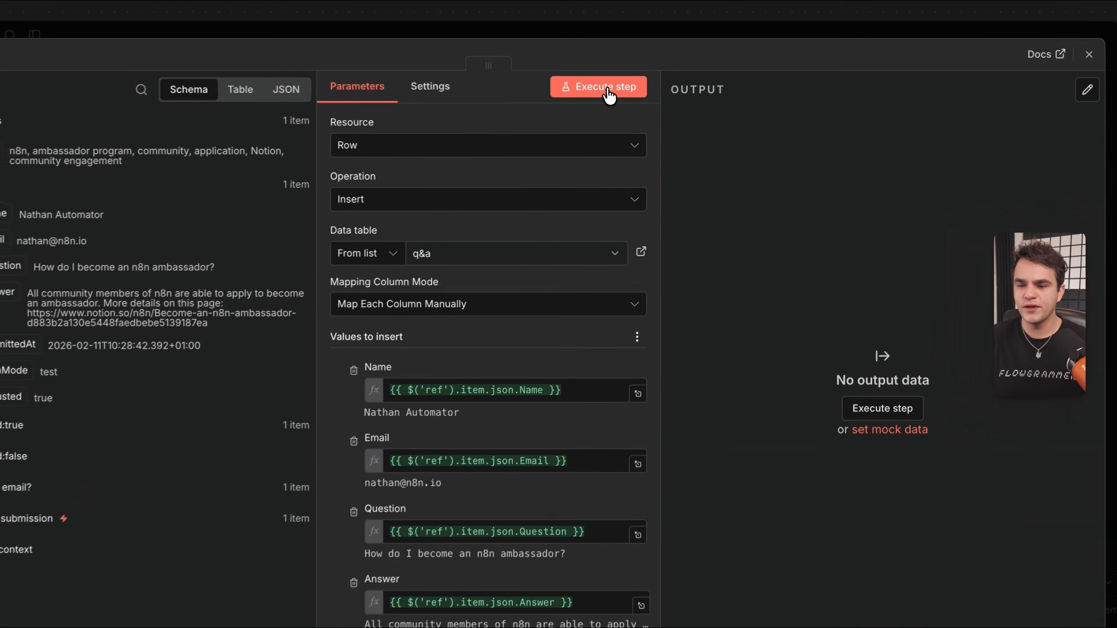
# Run the Insert row step to save the ambassador question as row 1 of q&a.
pyautogui.click(637, 77)
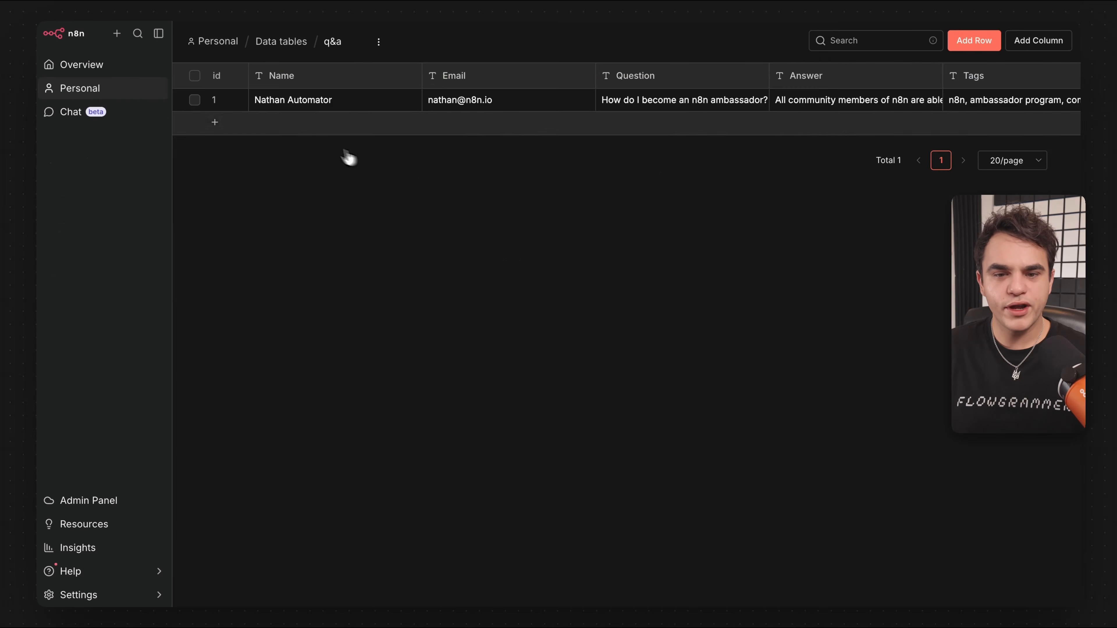
pyautogui.hscroll(10, 607, 101)
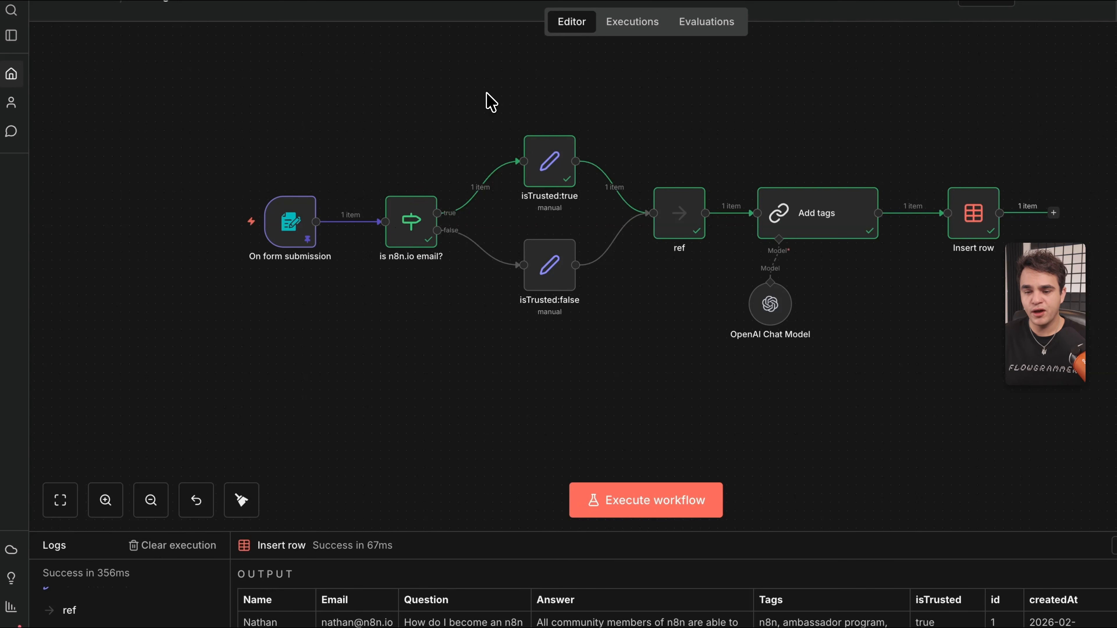
pyautogui.moveTo(486, 94); pyautogui.dragTo(614, 327)
pyautogui.click(666, 108)
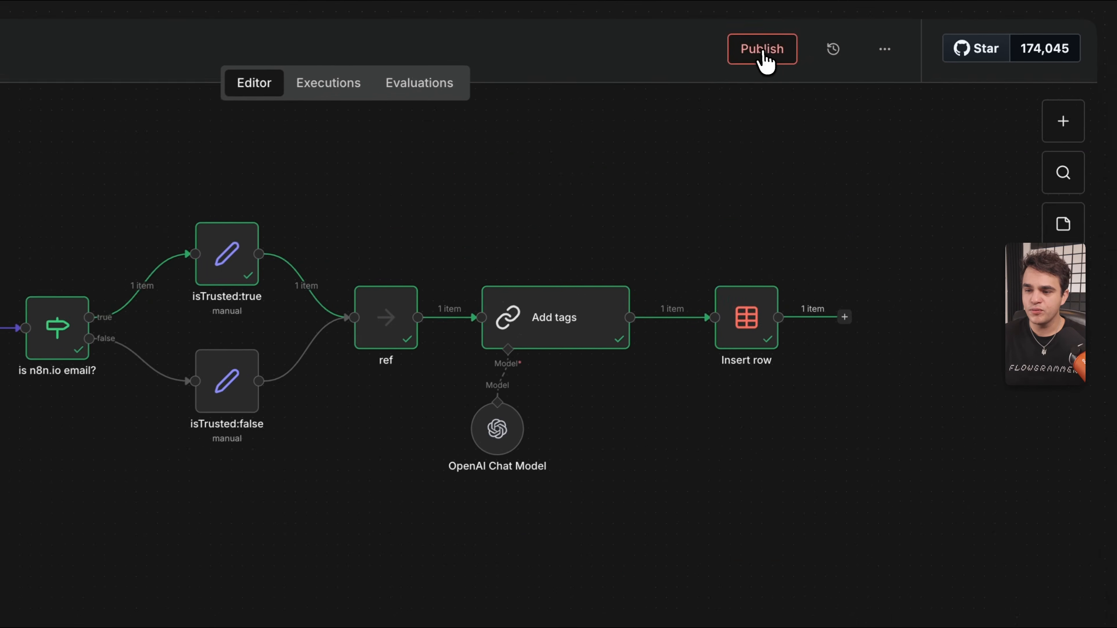
# Publish the QA Ingest workflow as version v1 and open its version history.
pyautogui.click(880, 11)
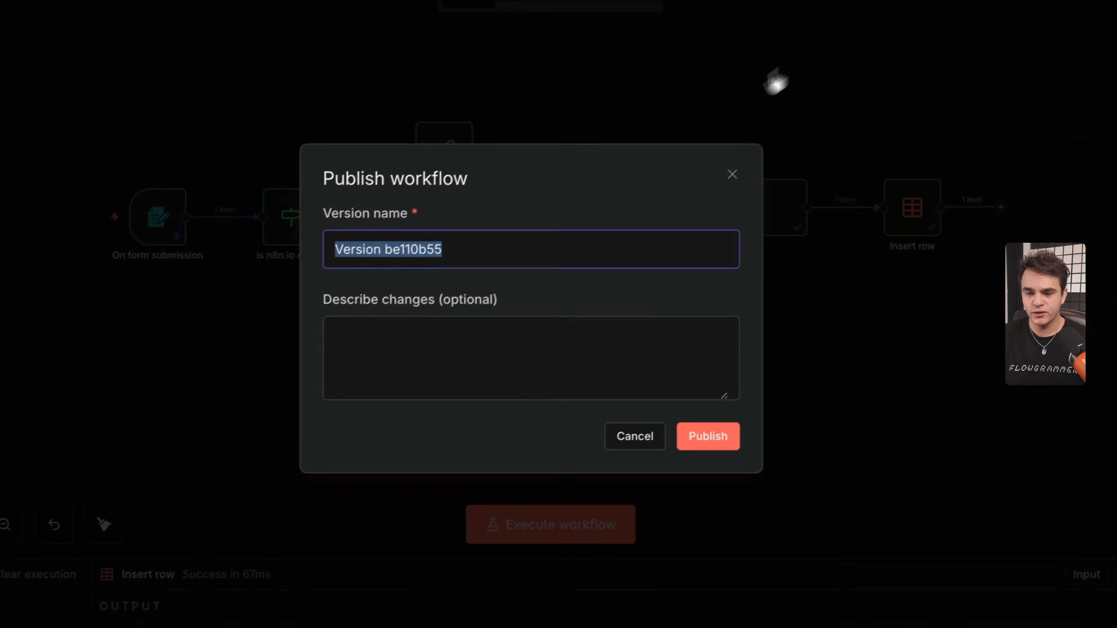
pyautogui.write('v1')
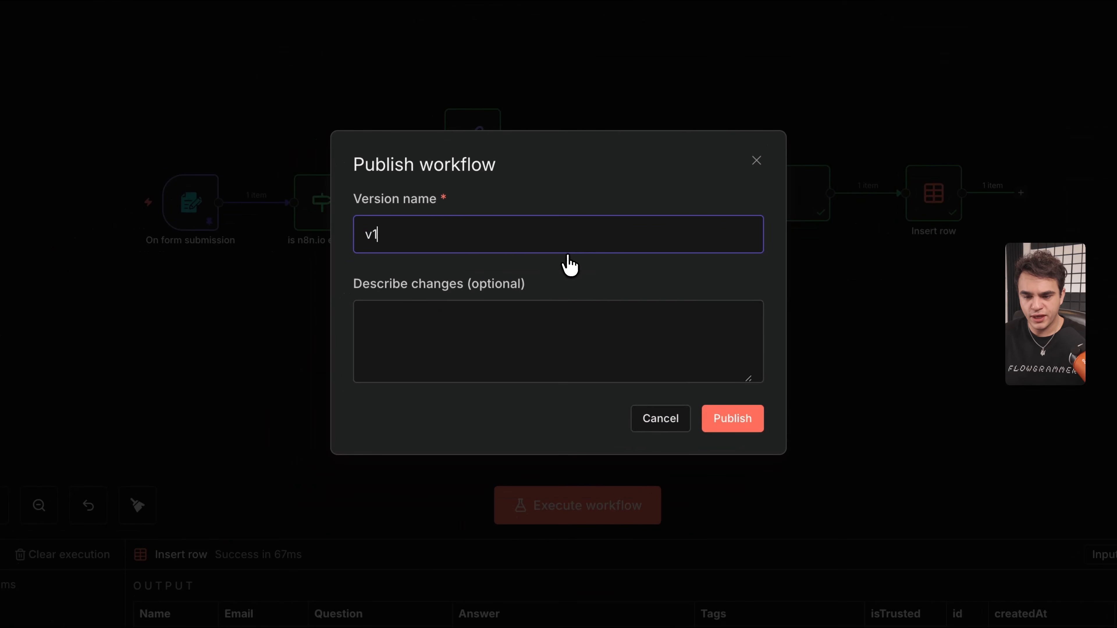
pyautogui.click(726, 423)
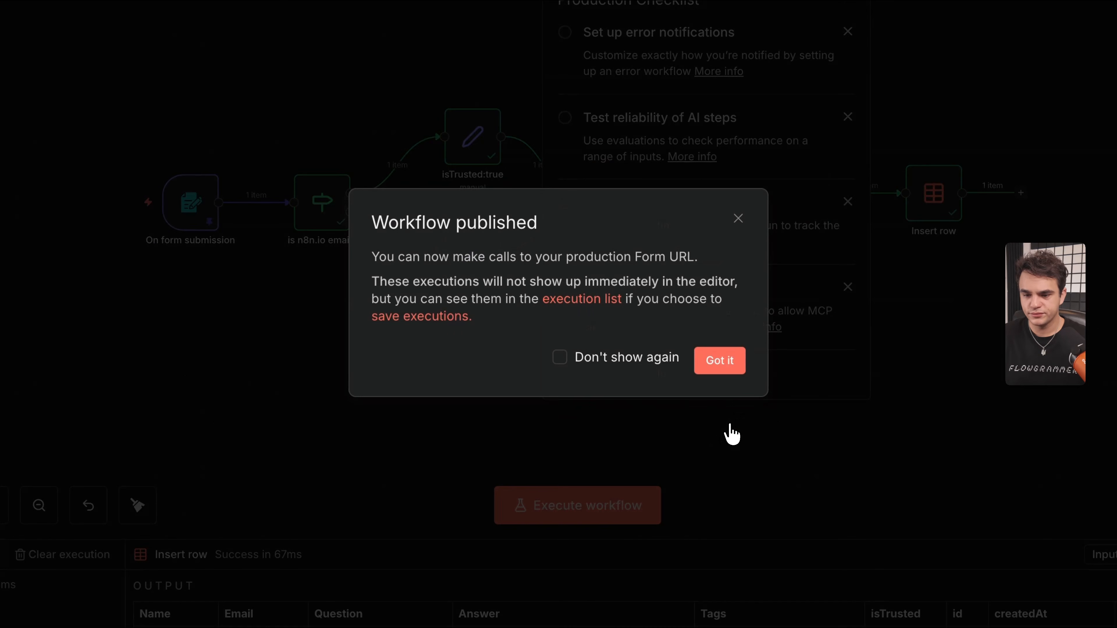
pyautogui.click(715, 366)
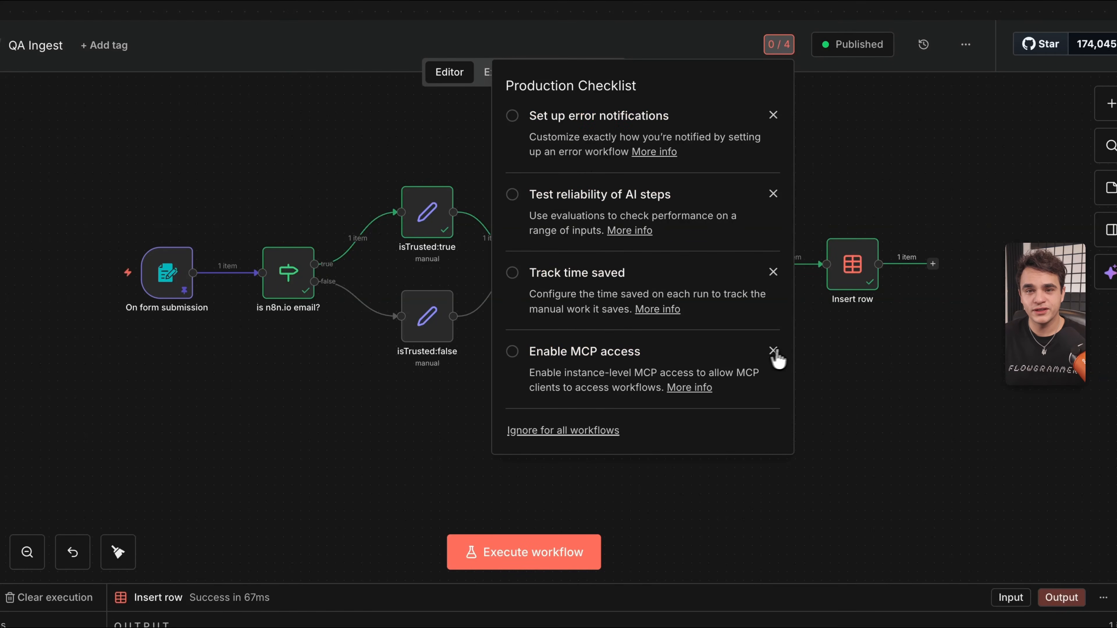
pyautogui.click(821, 161)
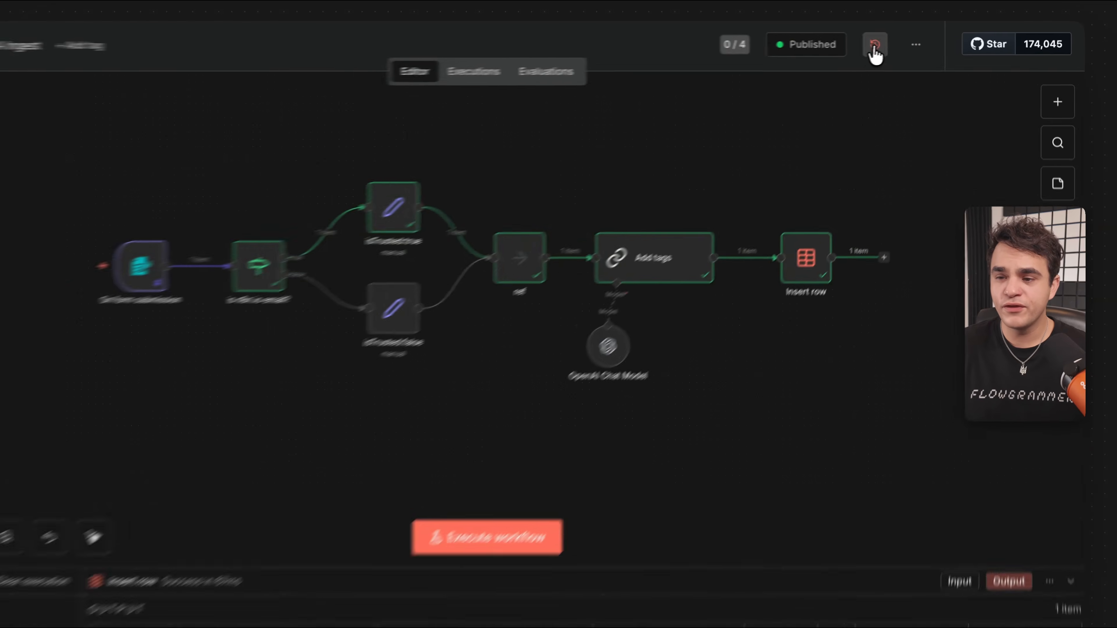
pyautogui.click(903, 41)
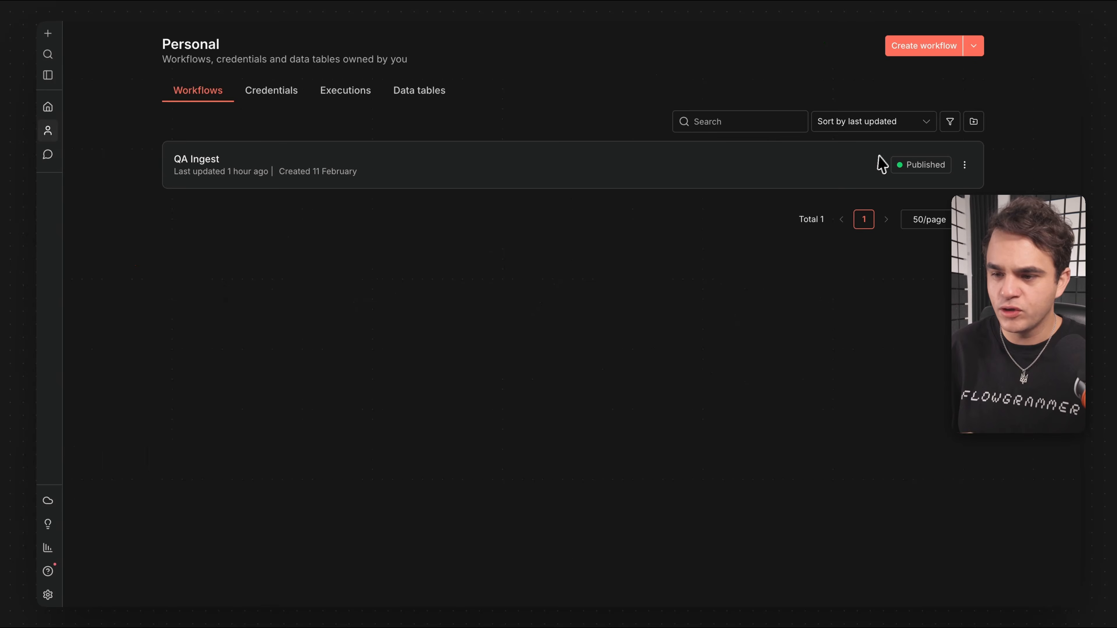
# Create a new workflow that starts with an On chat message trigger.
pyautogui.click(932, 45)
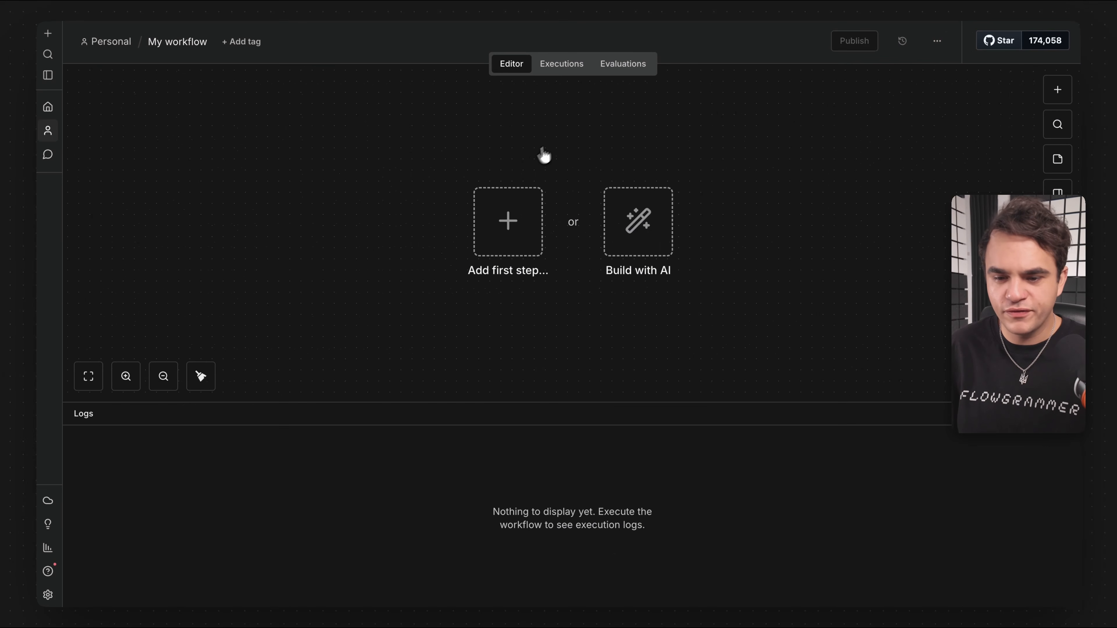
pyautogui.click(507, 220)
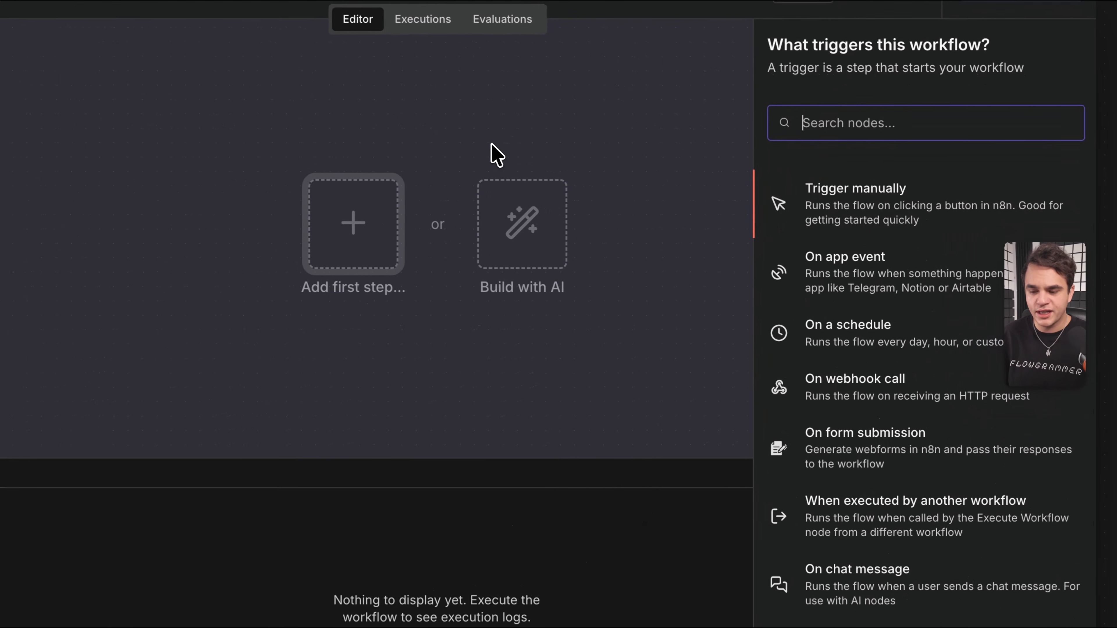
pyautogui.scroll(-2, 799, 348)
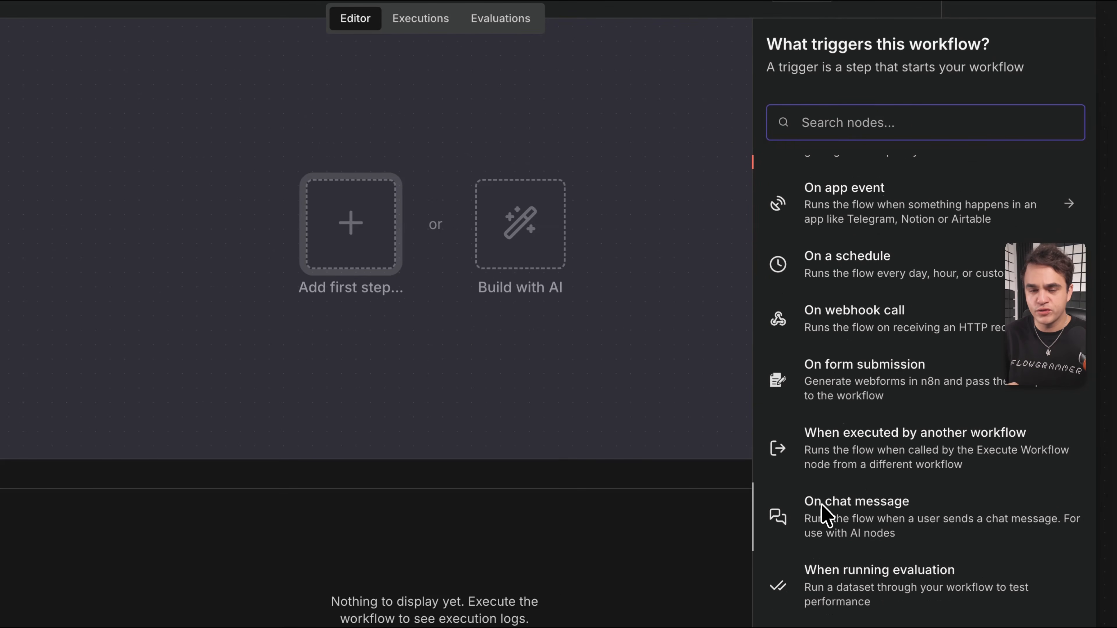
pyautogui.moveTo(836, 518); pyautogui.dragTo(851, 516)
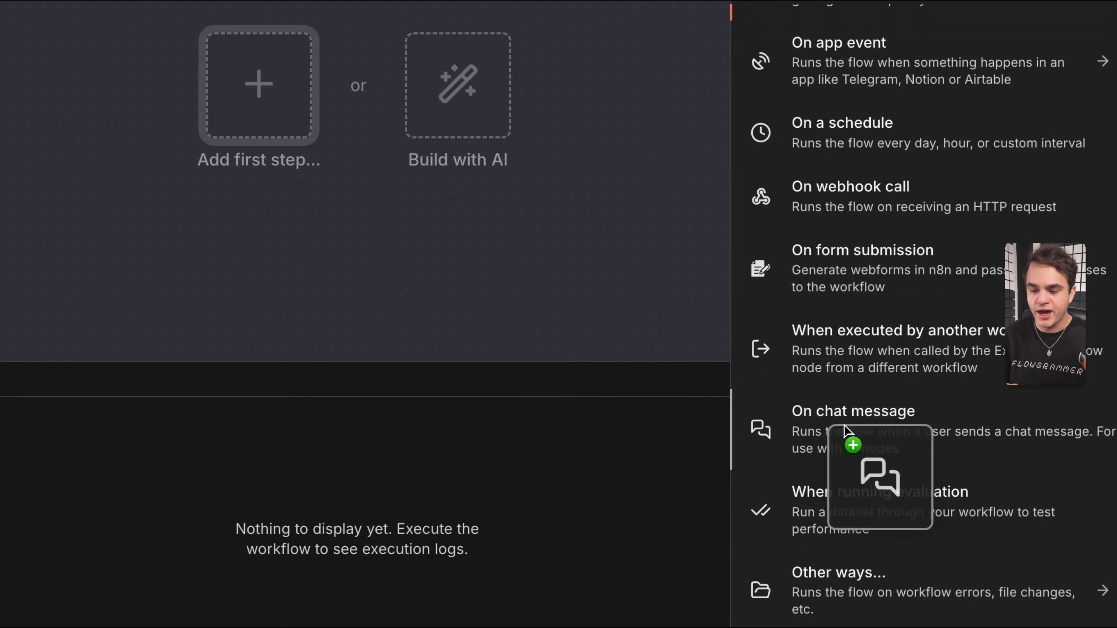
pyautogui.moveTo(846, 431); pyautogui.dragTo(305, 217)
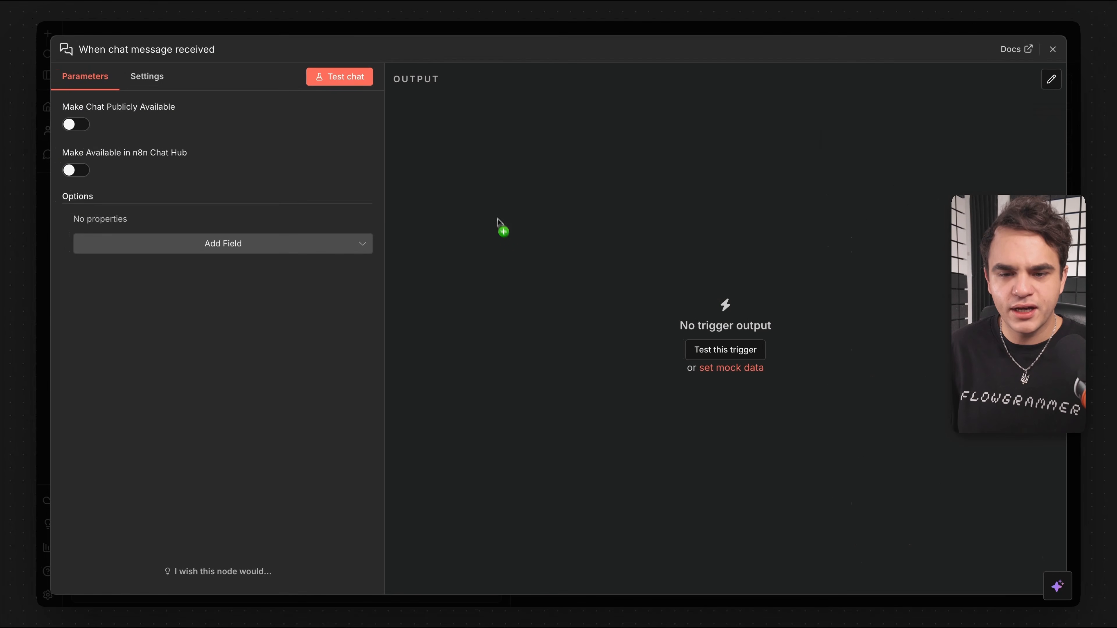
# Send 'Hello' in the test chat and check the trigger's single output item.
pyautogui.click(341, 81)
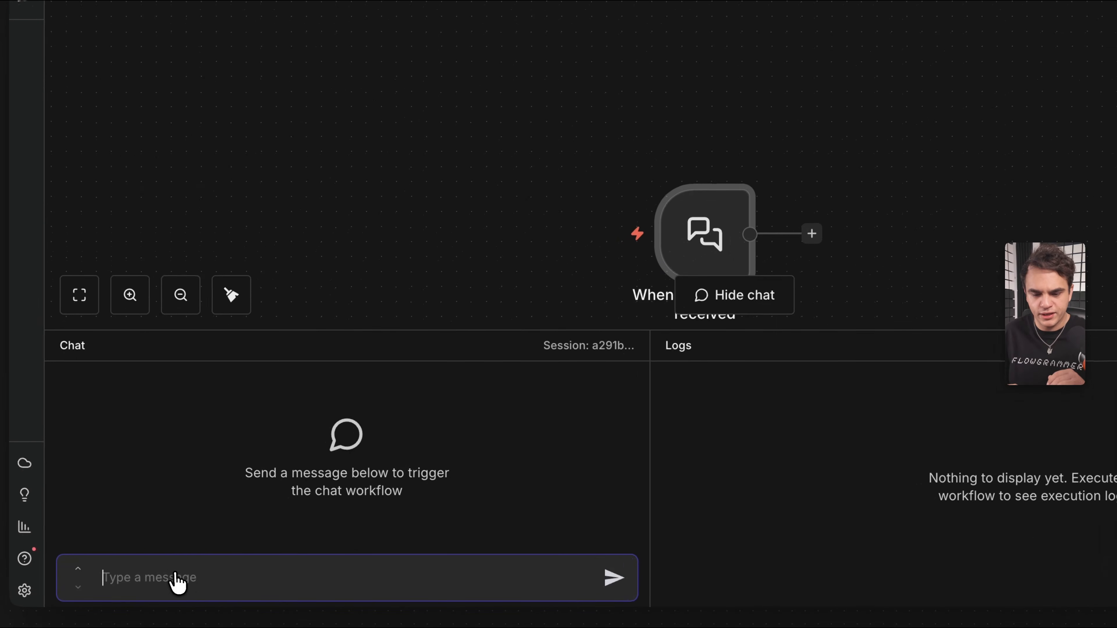
pyautogui.scroll(-2, 669, 232)
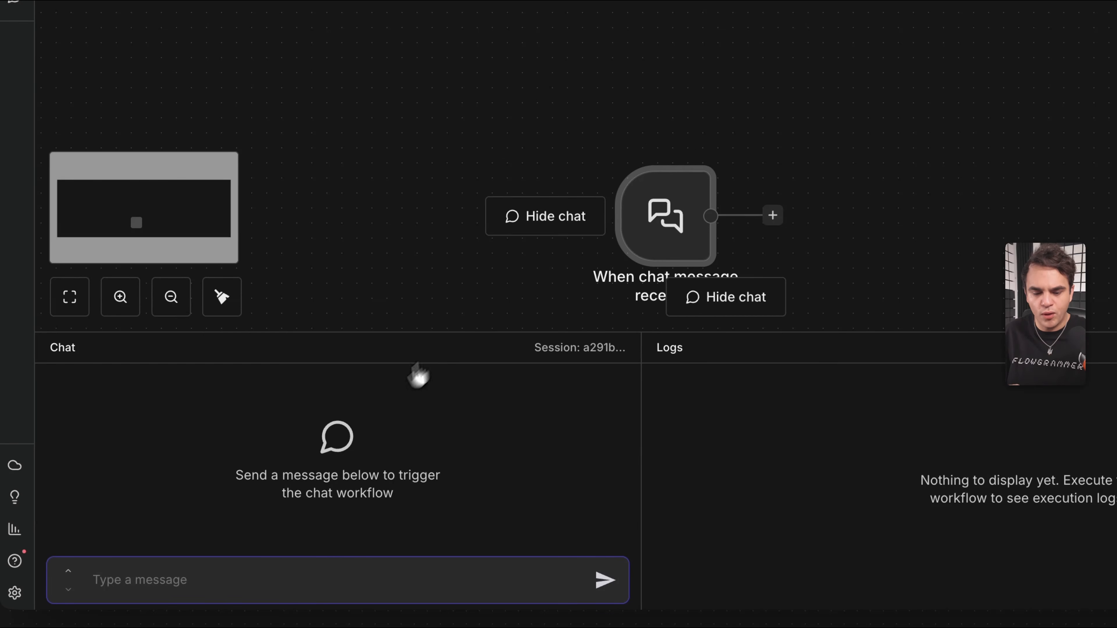
pyautogui.write('H')
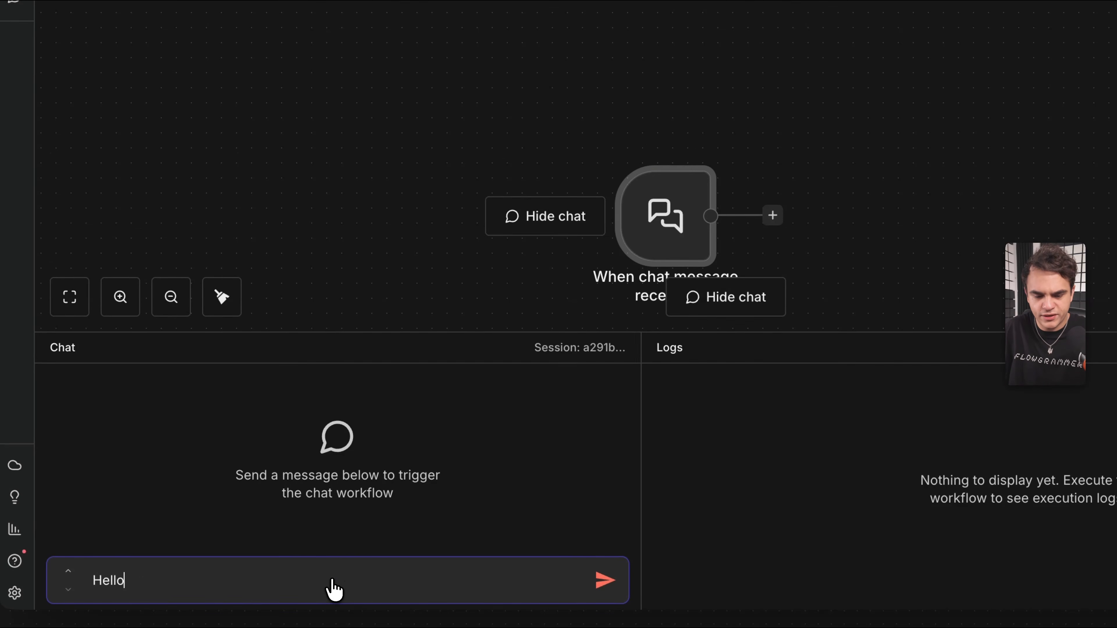
pyautogui.write('ello')
pyautogui.press('Return')
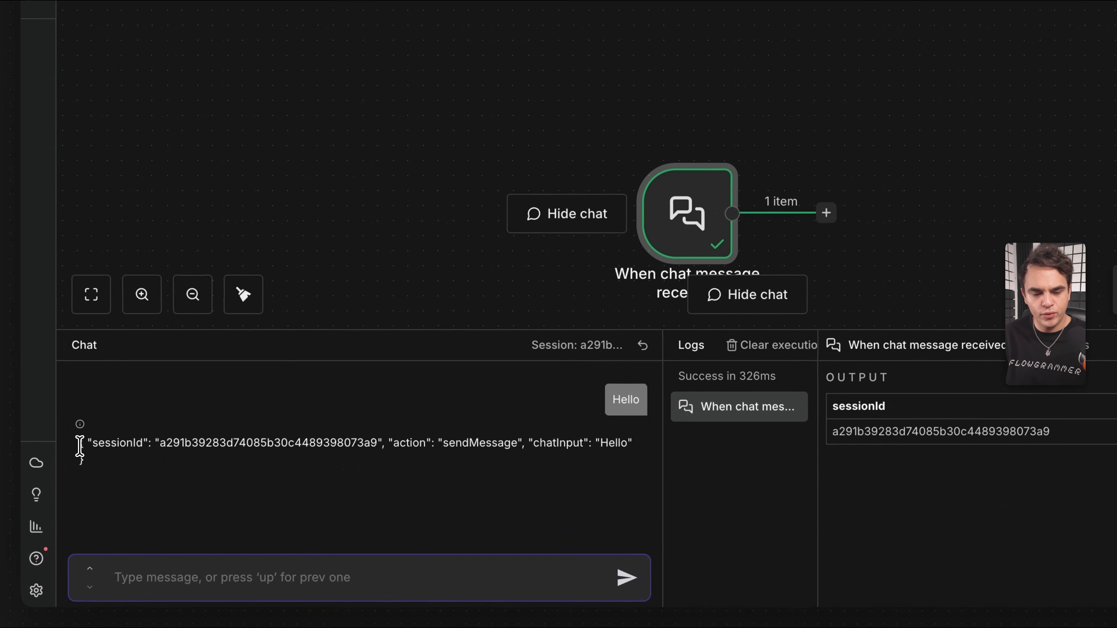
pyautogui.moveTo(79, 447); pyautogui.dragTo(120, 478)
pyautogui.scroll(-2, 477, 141)
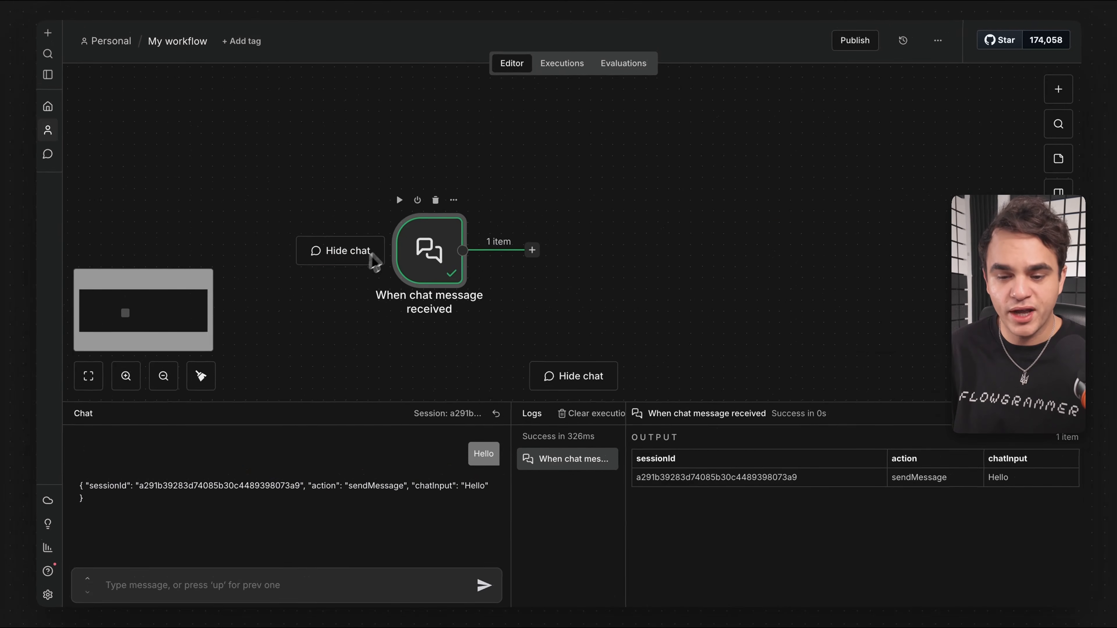
pyautogui.doubleClick(439, 236)
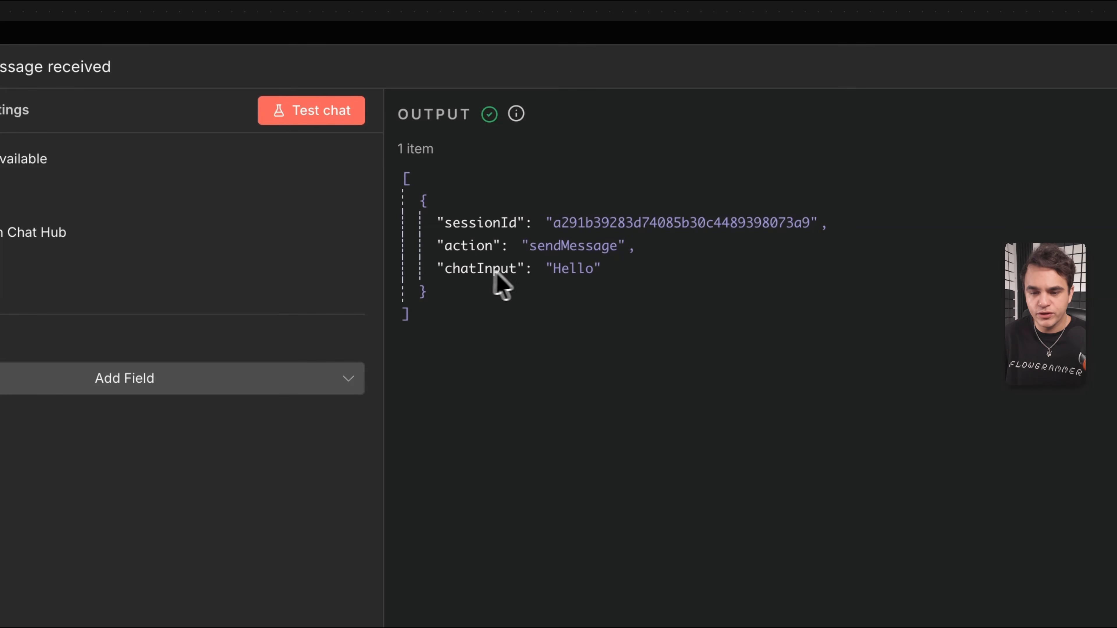
pyautogui.click(510, 27)
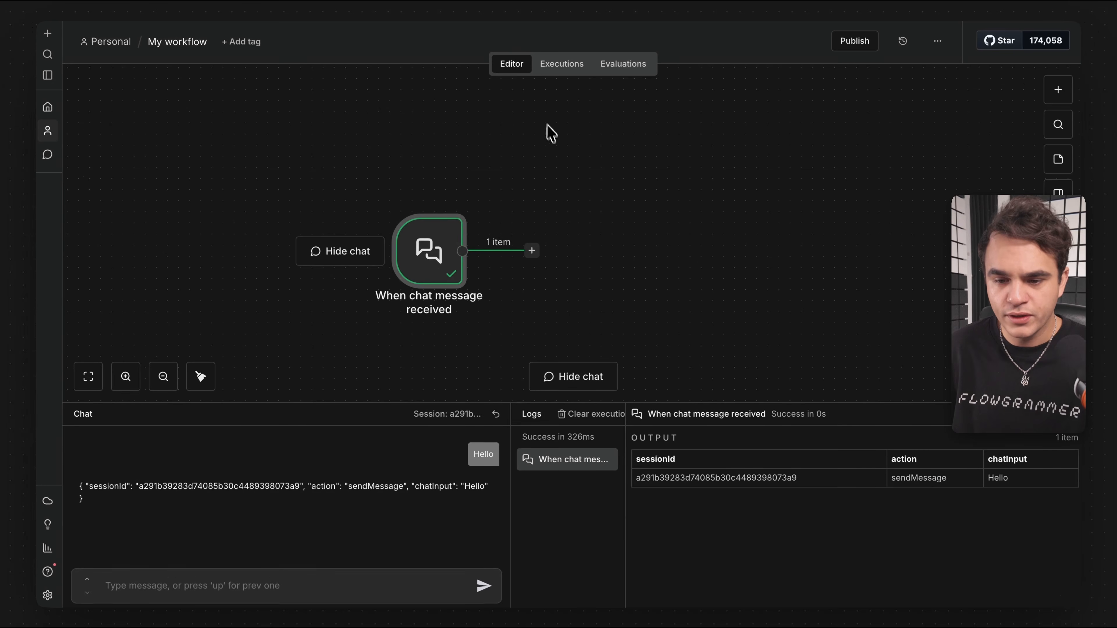
pyautogui.click(488, 215)
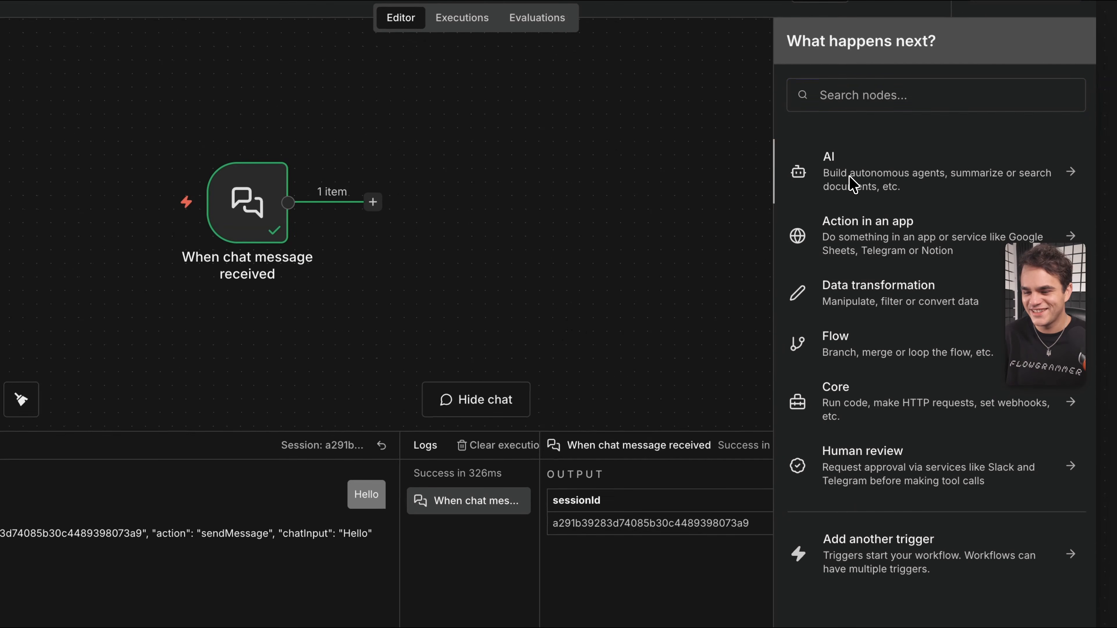
# Add an AI Agent node after the chat trigger.
pyautogui.click(854, 184)
pyautogui.click(884, 284)
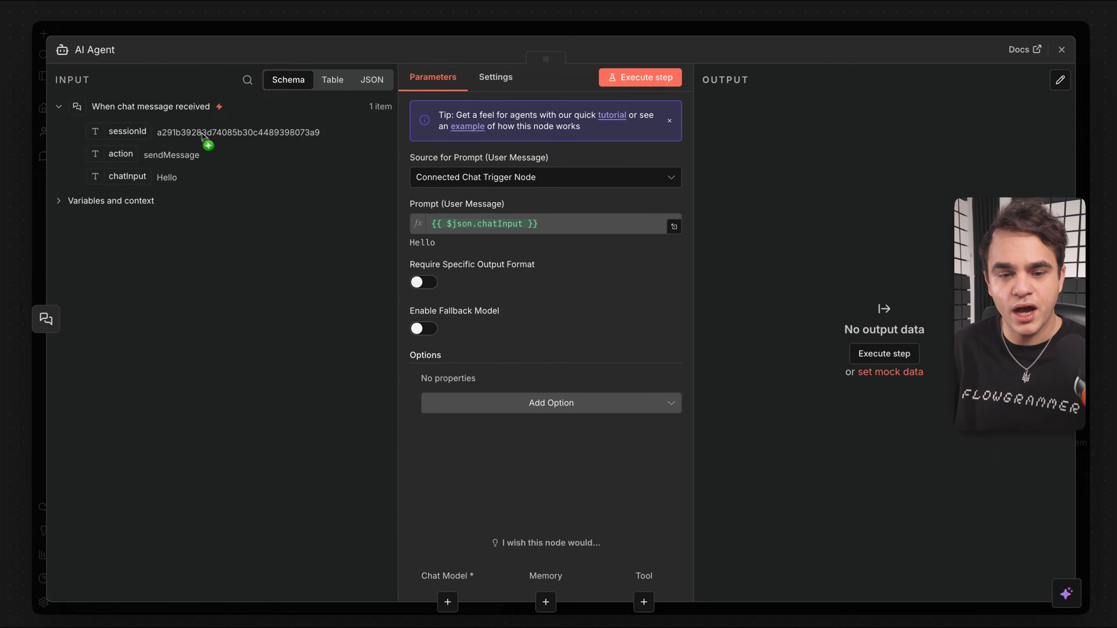
pyautogui.press('Escape')
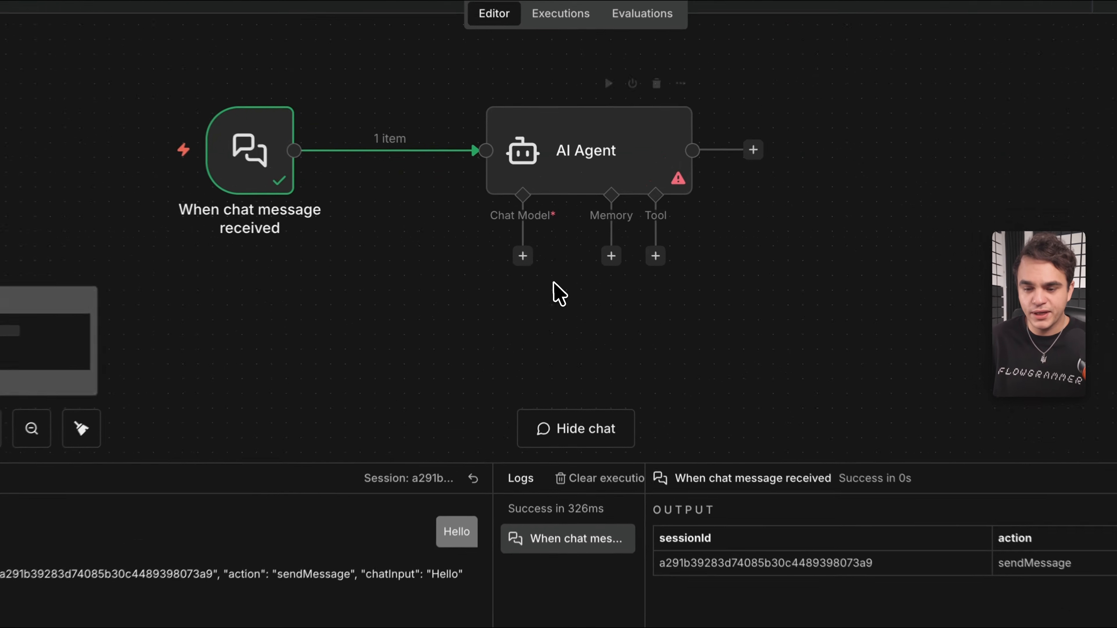
# Attach an OpenAI Chat Model as the AI Agent's chat model.
pyautogui.click(519, 259)
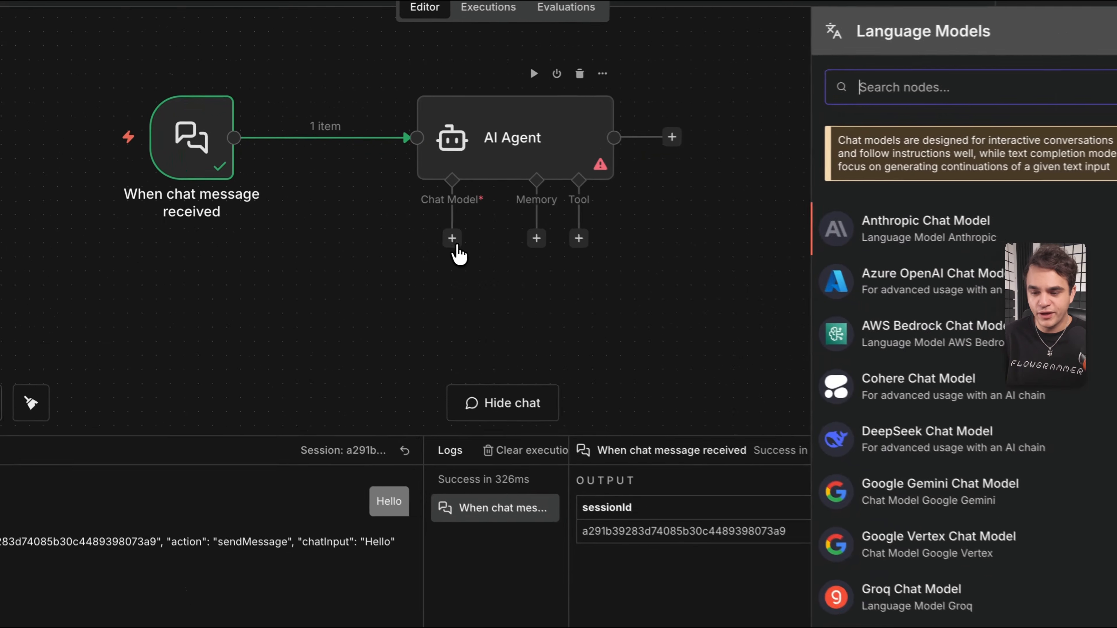
pyautogui.scroll(-10, 834, 359)
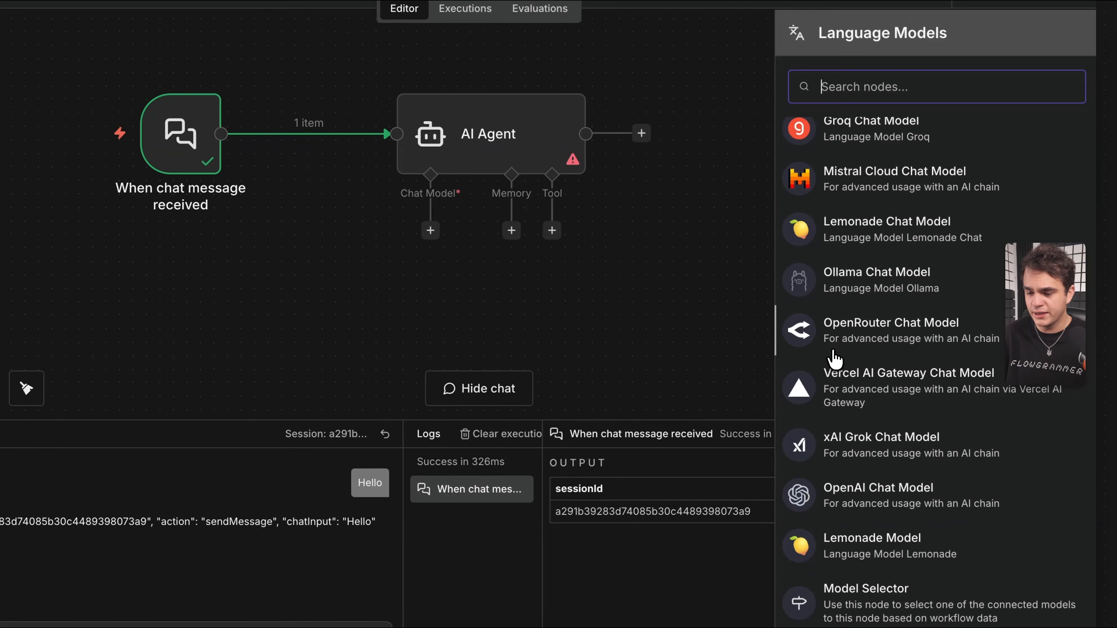
pyautogui.moveTo(862, 506); pyautogui.dragTo(483, 352)
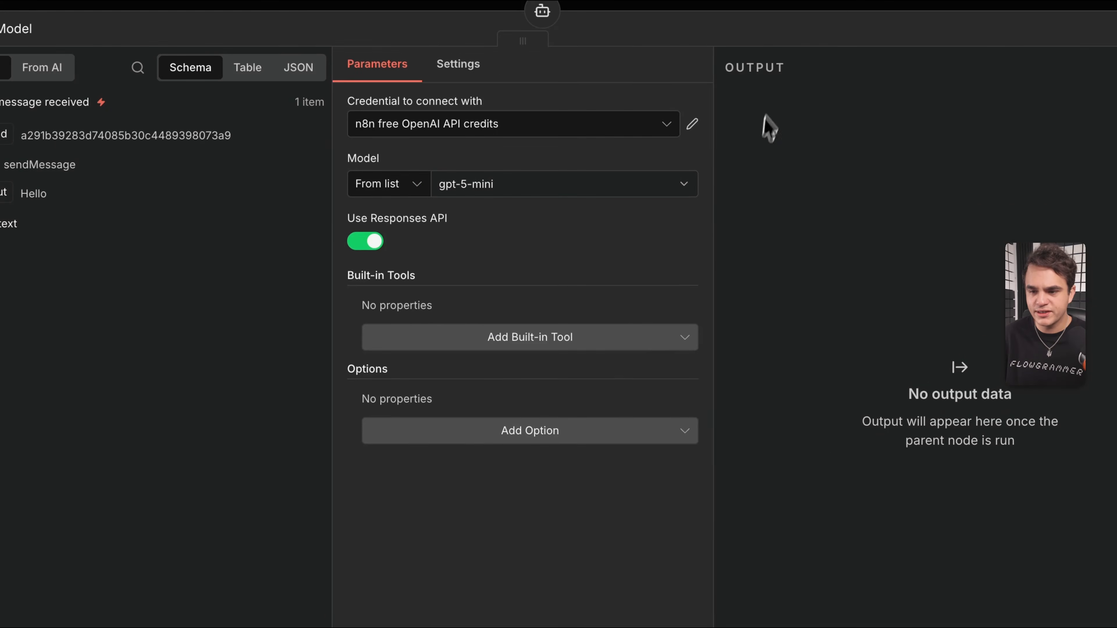
pyautogui.click(735, 5)
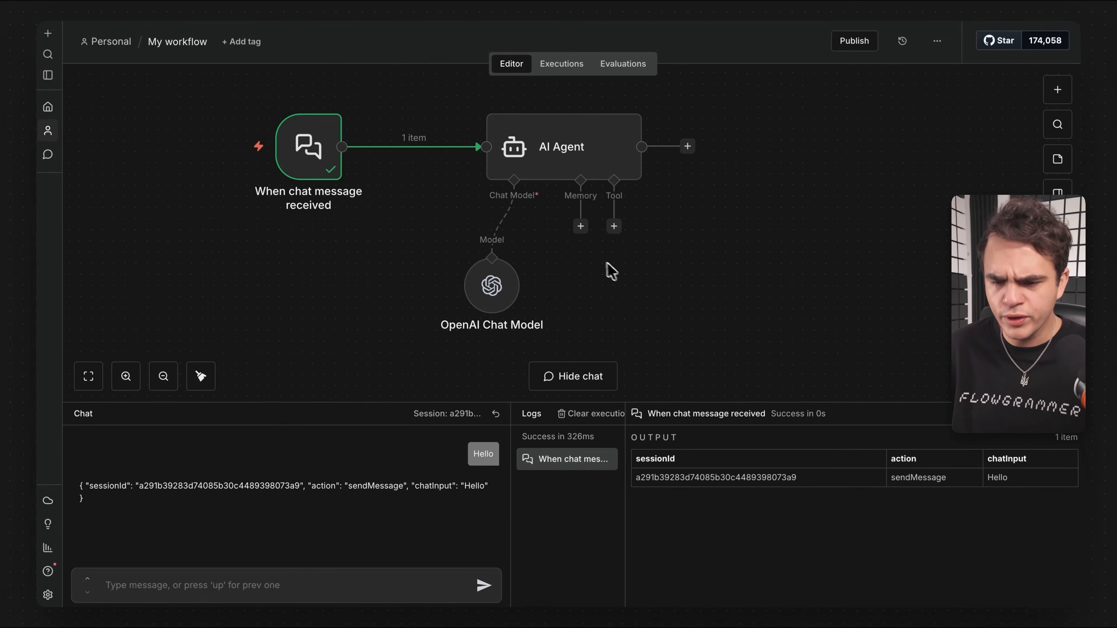
pyautogui.click(581, 227)
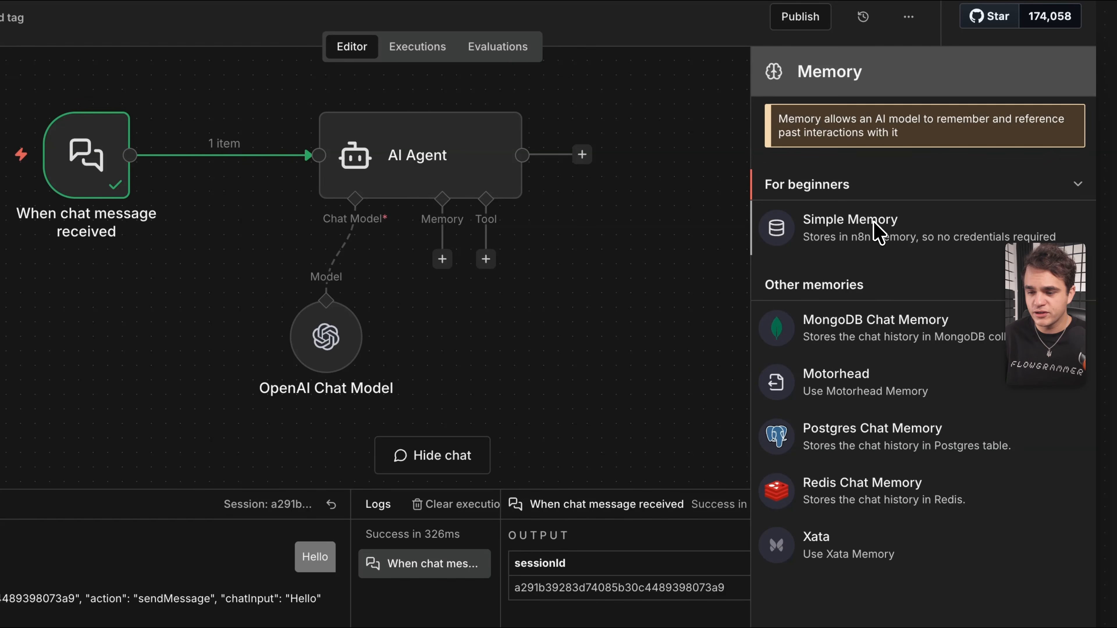
# Attach Simple Memory to the AI Agent, placed beside the OpenAI Chat Model.
pyautogui.moveTo(875, 233); pyautogui.dragTo(477, 321)
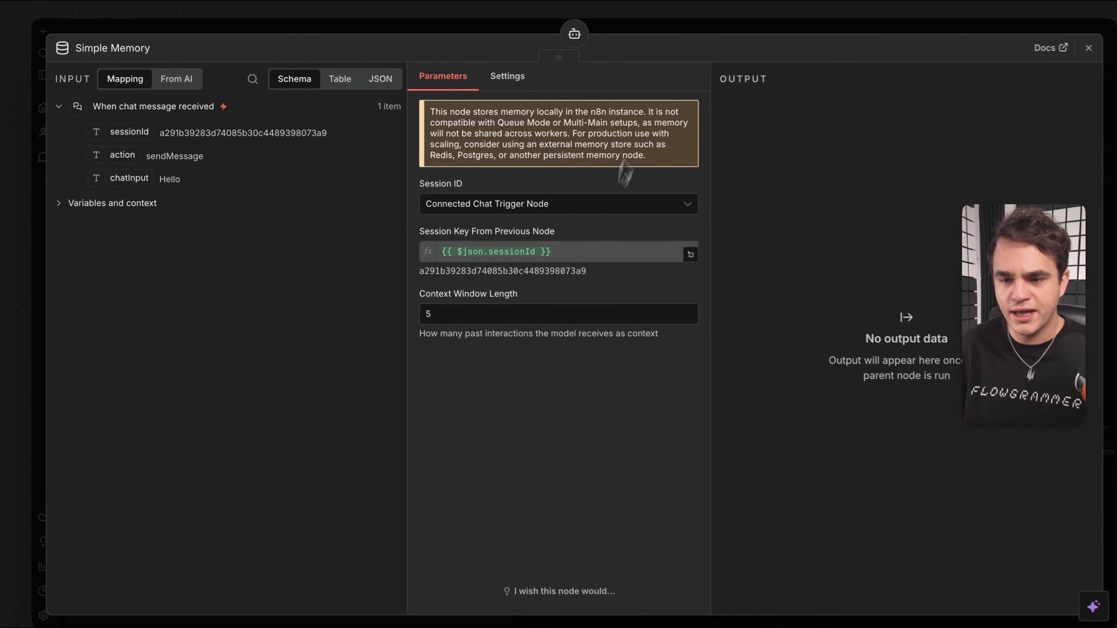
pyautogui.click(645, 35)
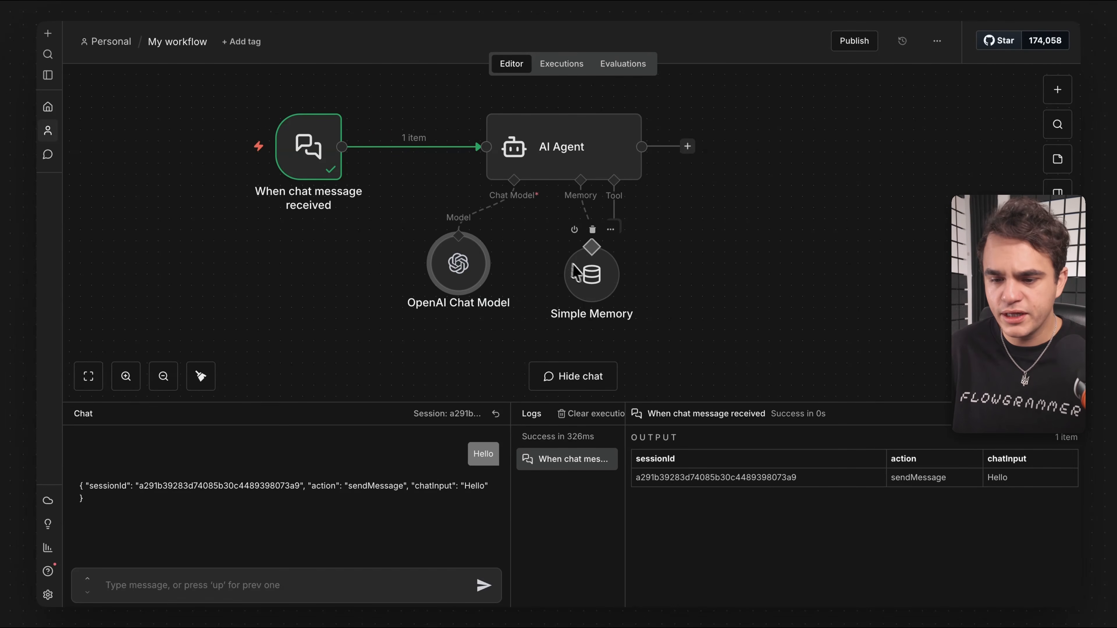
pyautogui.moveTo(593, 282); pyautogui.dragTo(560, 265)
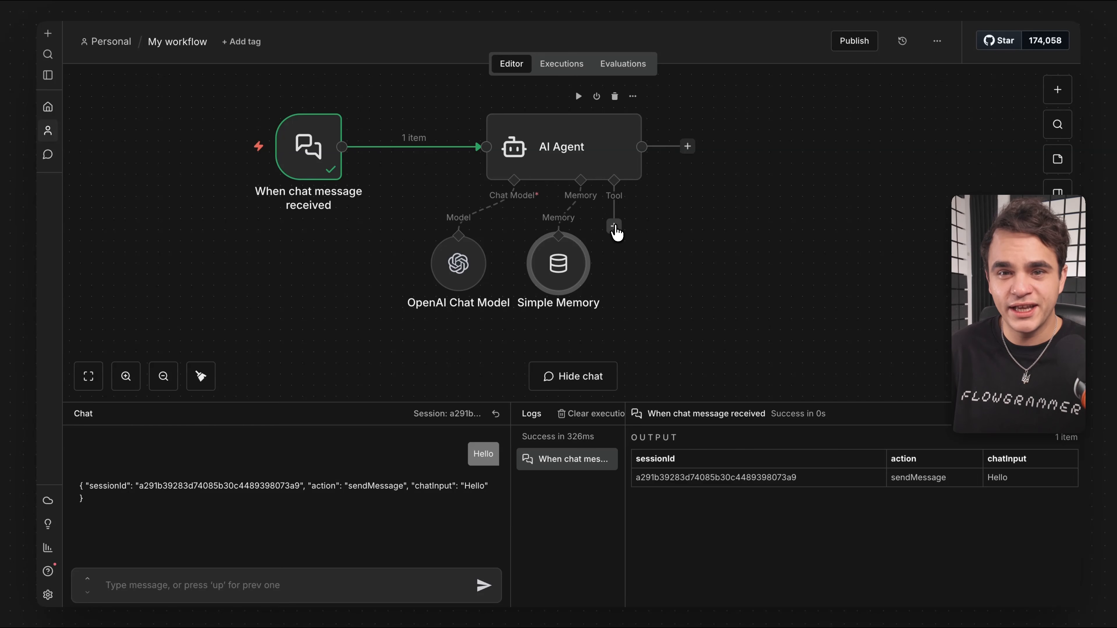
# Search the agent's Tools list for 'data' to find the Data table Tool.
pyautogui.click(614, 226)
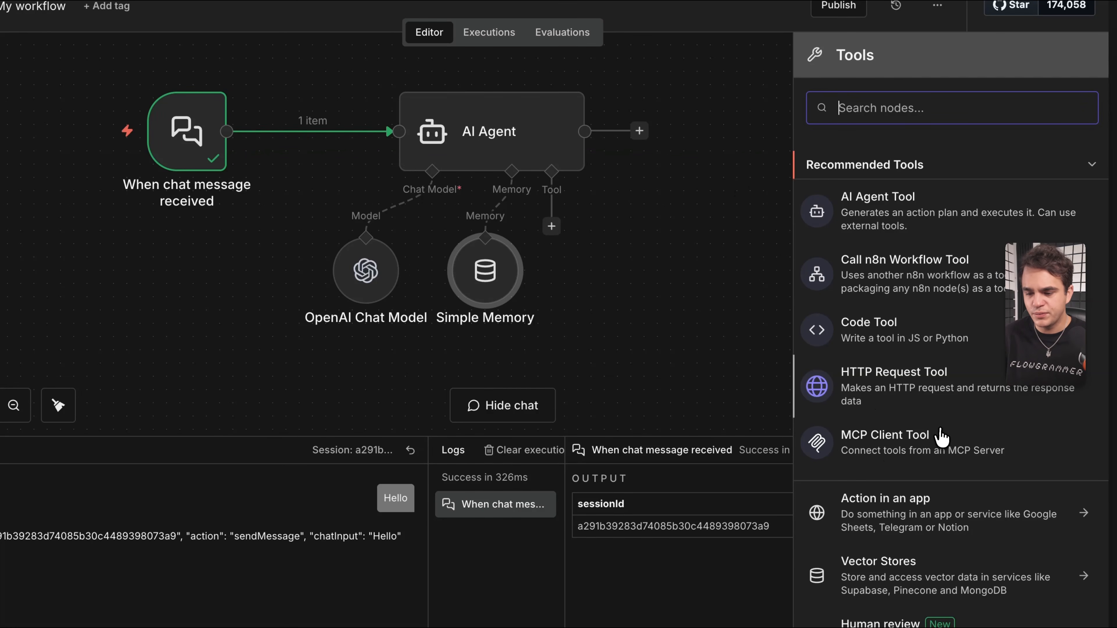
pyautogui.scroll(-1, 923, 395)
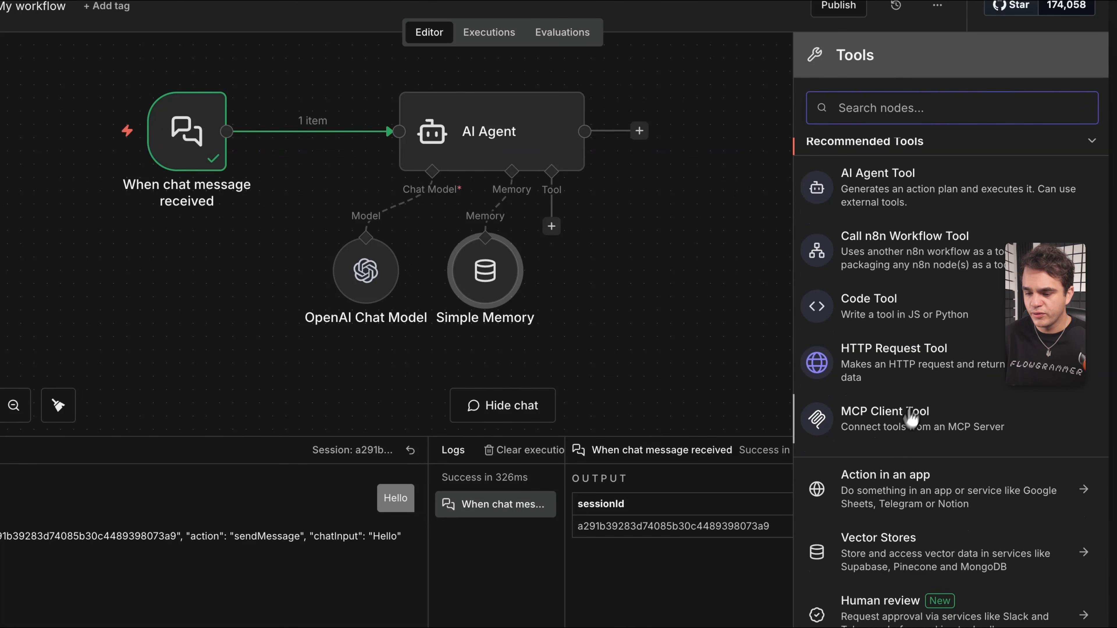
pyautogui.click(877, 488)
pyautogui.scroll(-3, 880, 410)
pyautogui.scroll(-5, 895, 392)
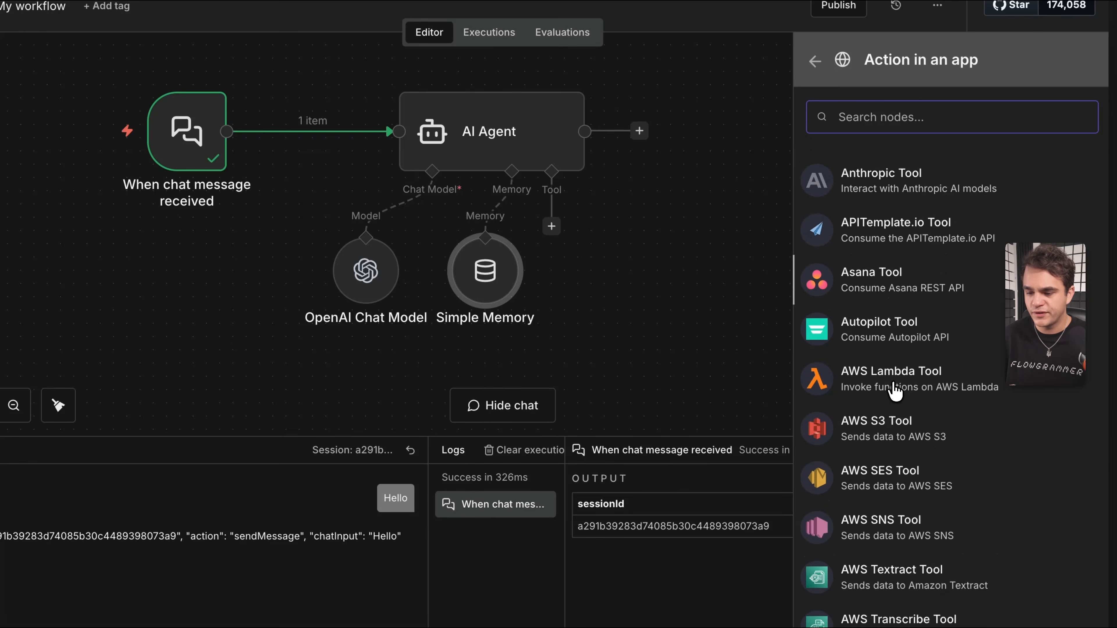
pyautogui.click(815, 61)
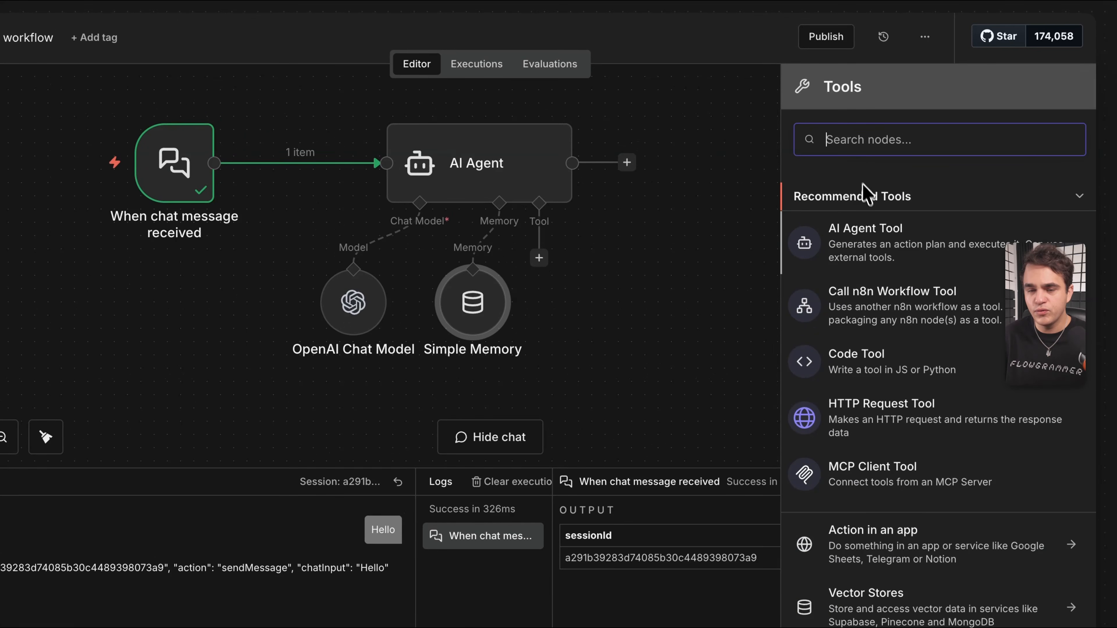
pyautogui.write('data')
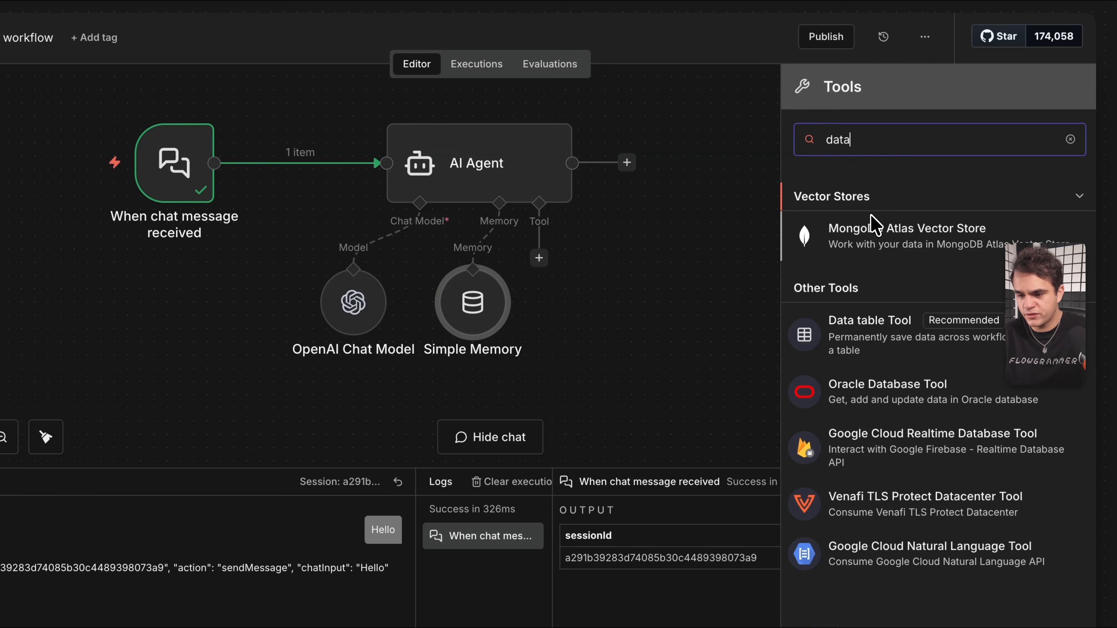
# Add a Data table Tool with a manually set, pasted custom tool description.
pyautogui.click(889, 336)
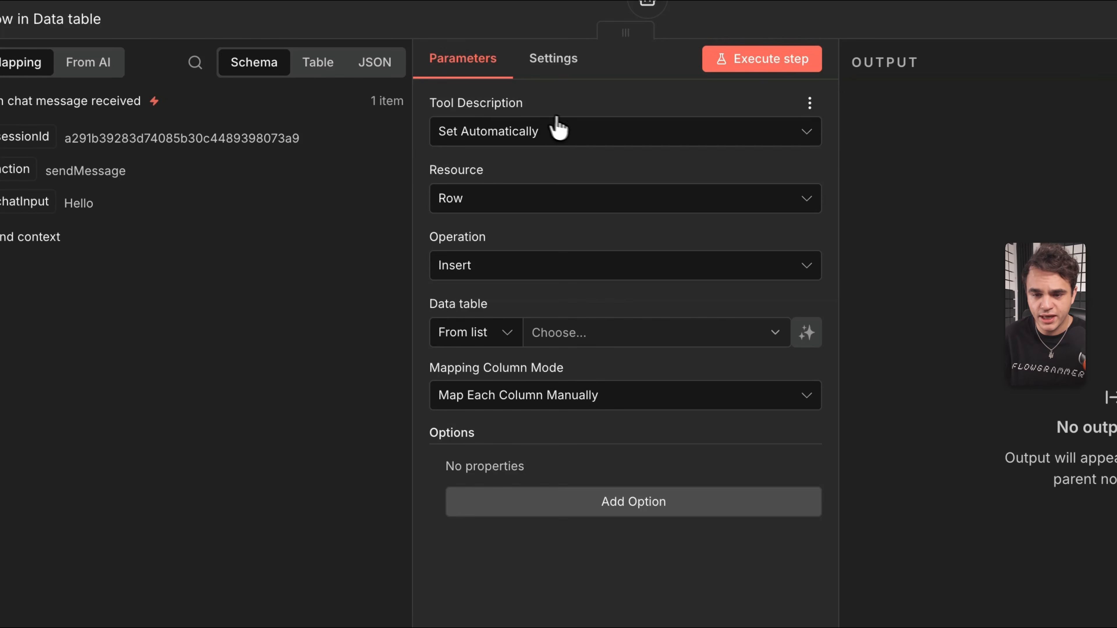
pyautogui.click(555, 130)
pyautogui.click(501, 249)
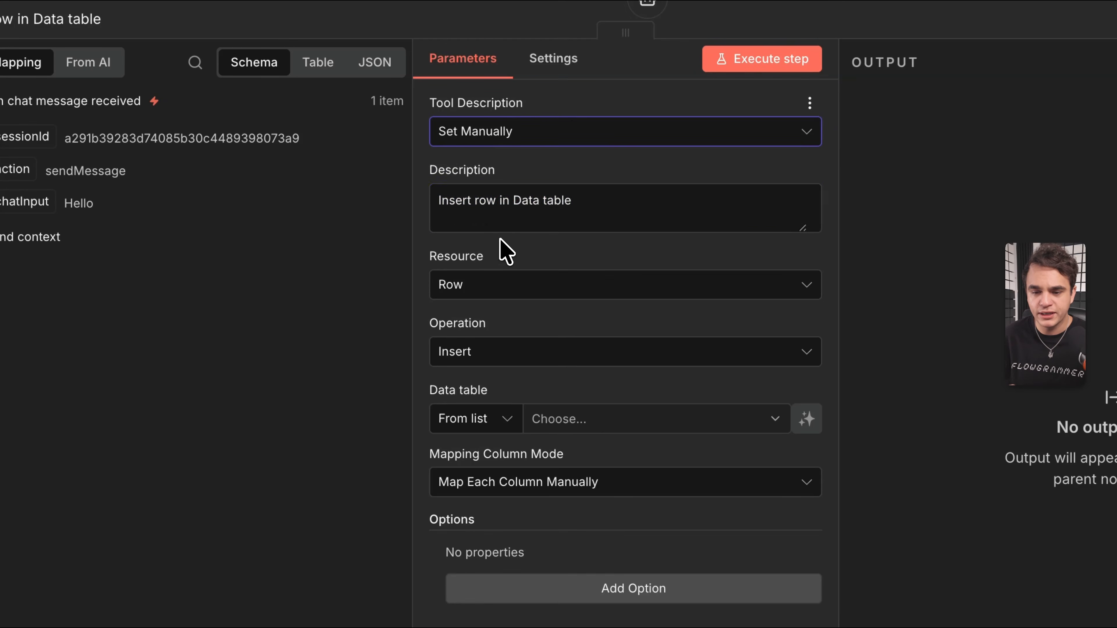
pyautogui.tripleClick(518, 209)
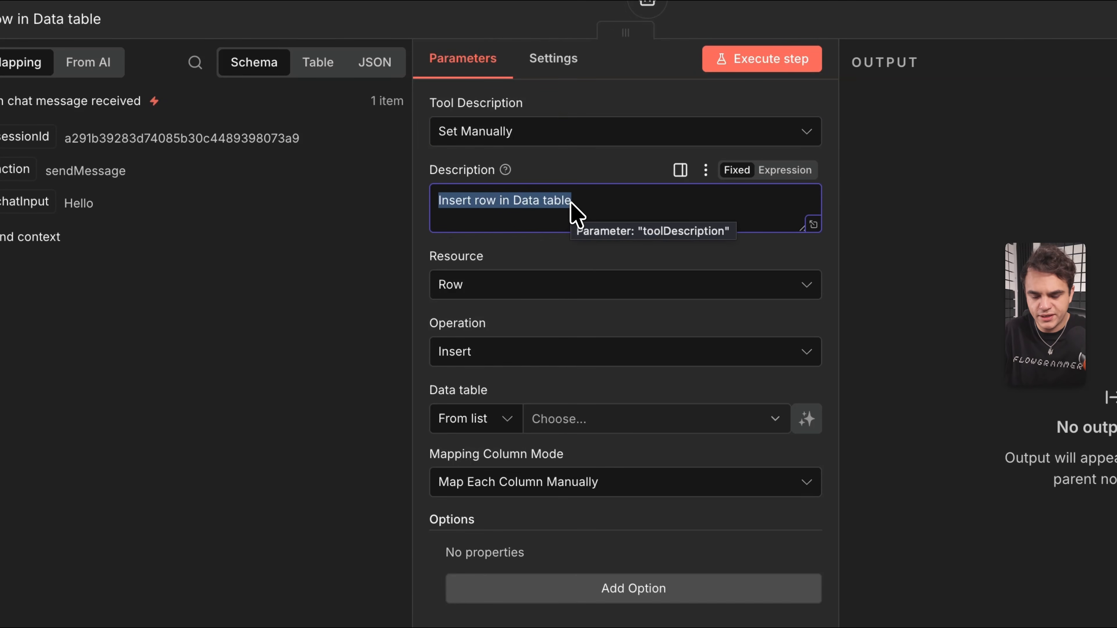
pyautogui.write("Use this tool to search the Feedback data table for relevant entries. Provide a search query that will be matched against the 'question' column to find relevant feedback. The tool returns matching entries with their answers. Always provide a specific search term based on what the user is asking about.")
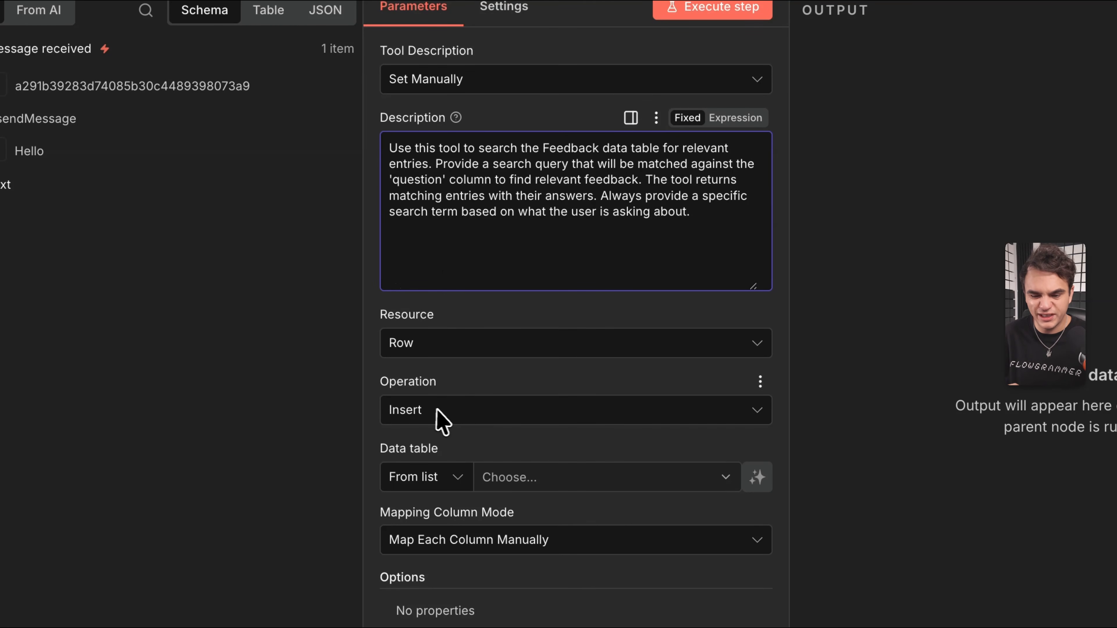
# Set the tool to Get rows from the q&a table and add a filter condition.
pyautogui.click(451, 411)
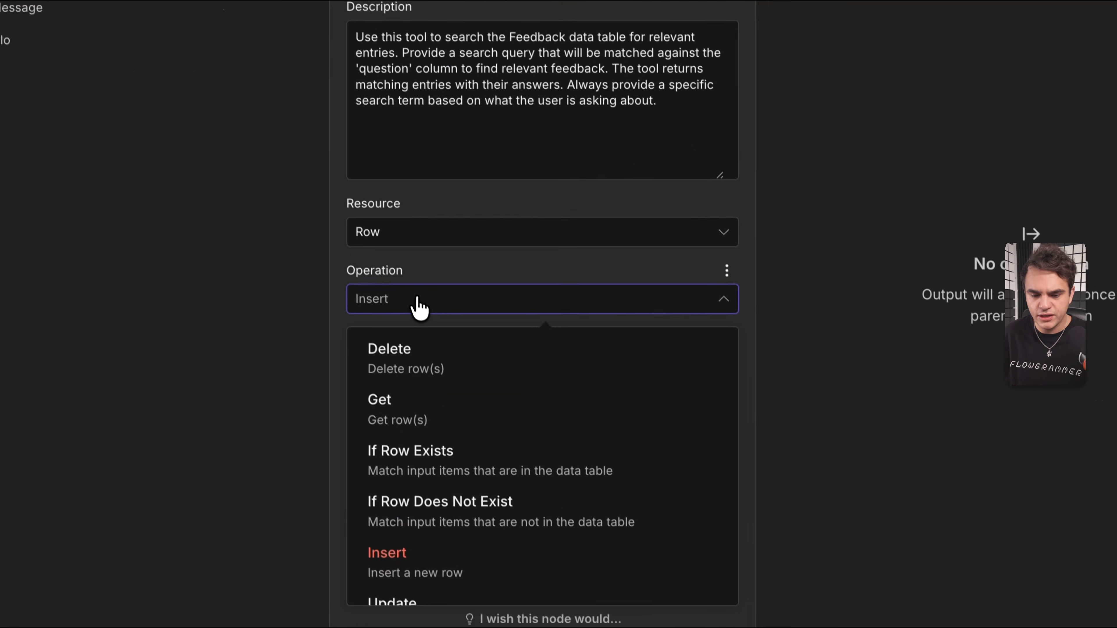
pyautogui.click(393, 388)
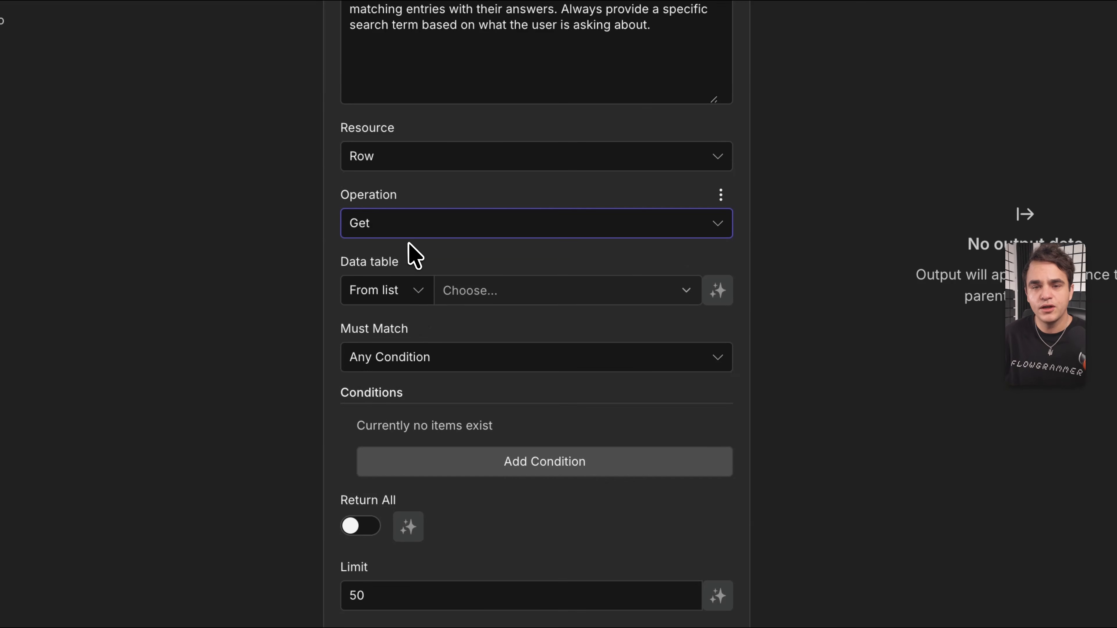
pyautogui.scroll(-2, 413, 256)
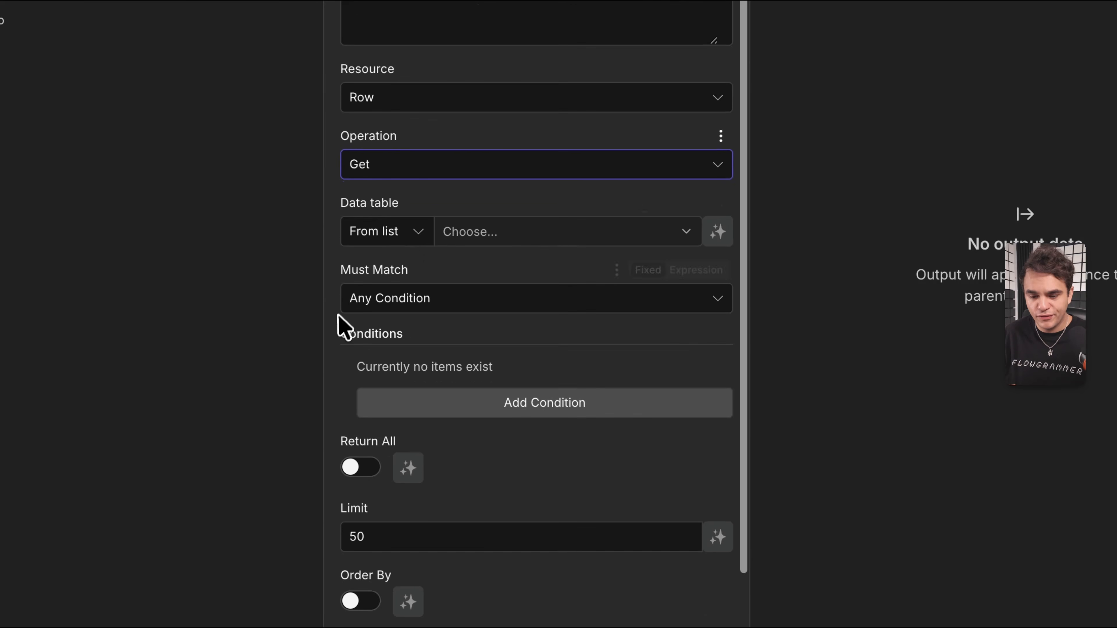
pyautogui.click(526, 233)
pyautogui.click(402, 348)
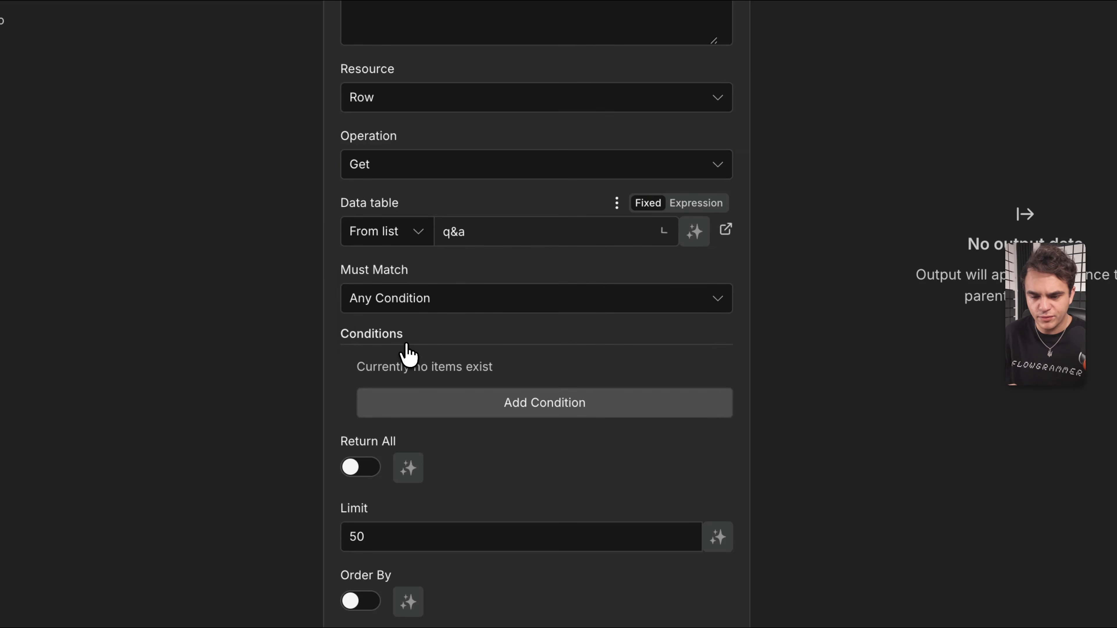
pyautogui.scroll(-2, 396, 303)
pyautogui.click(479, 338)
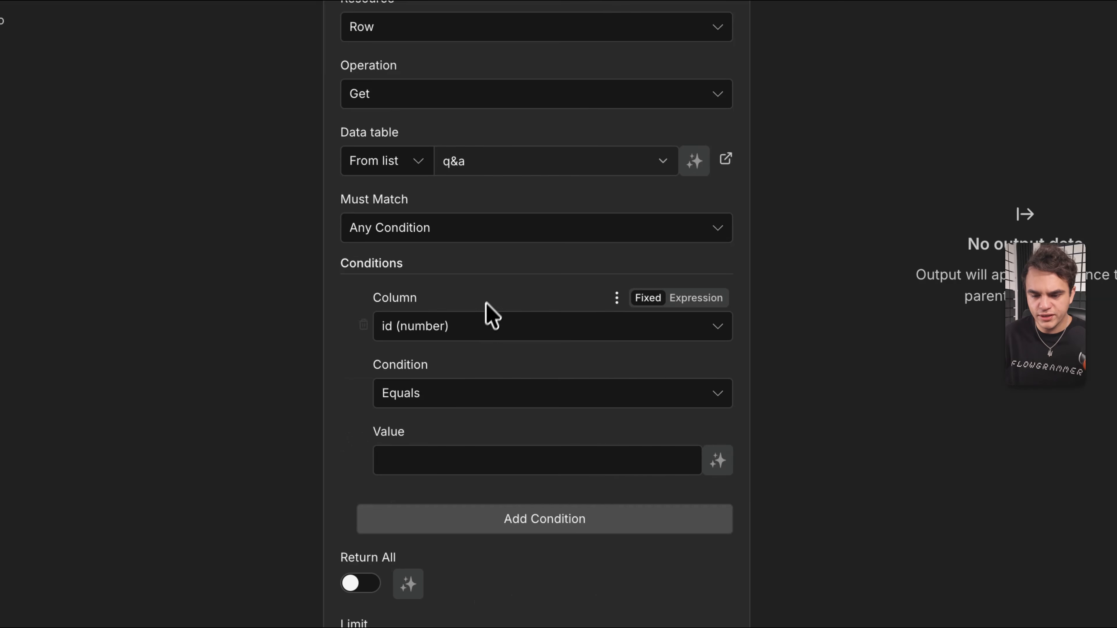
pyautogui.scroll(-3, 488, 314)
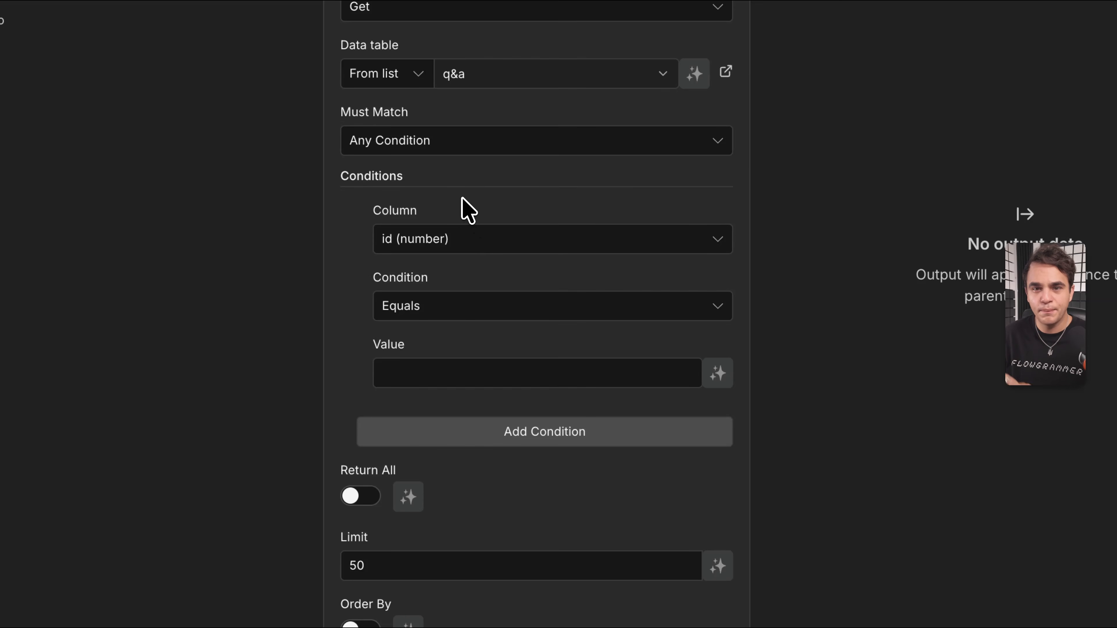
# Make the condition match Question contains (case-insensitive) a model-defined value.
pyautogui.click(450, 239)
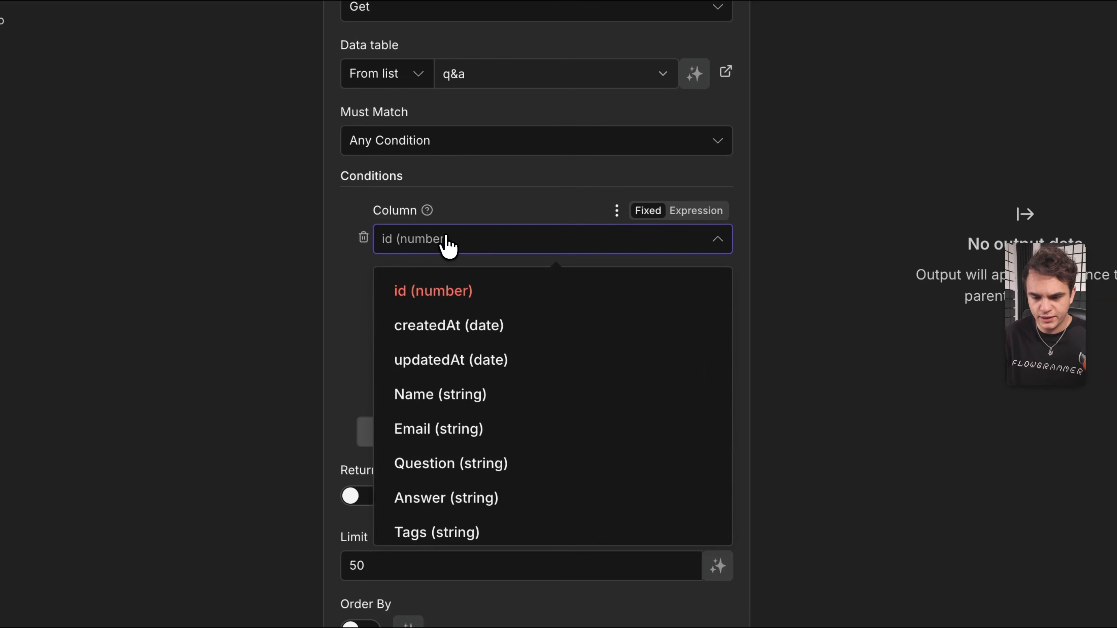
pyautogui.click(444, 462)
pyautogui.scroll(-3, 481, 257)
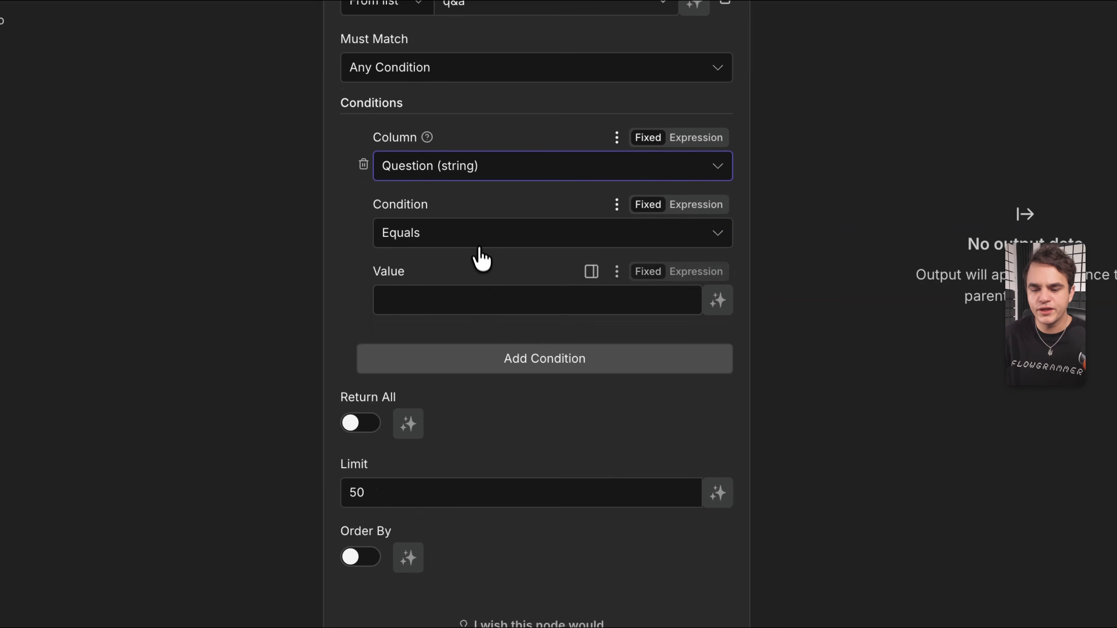
pyautogui.click(475, 240)
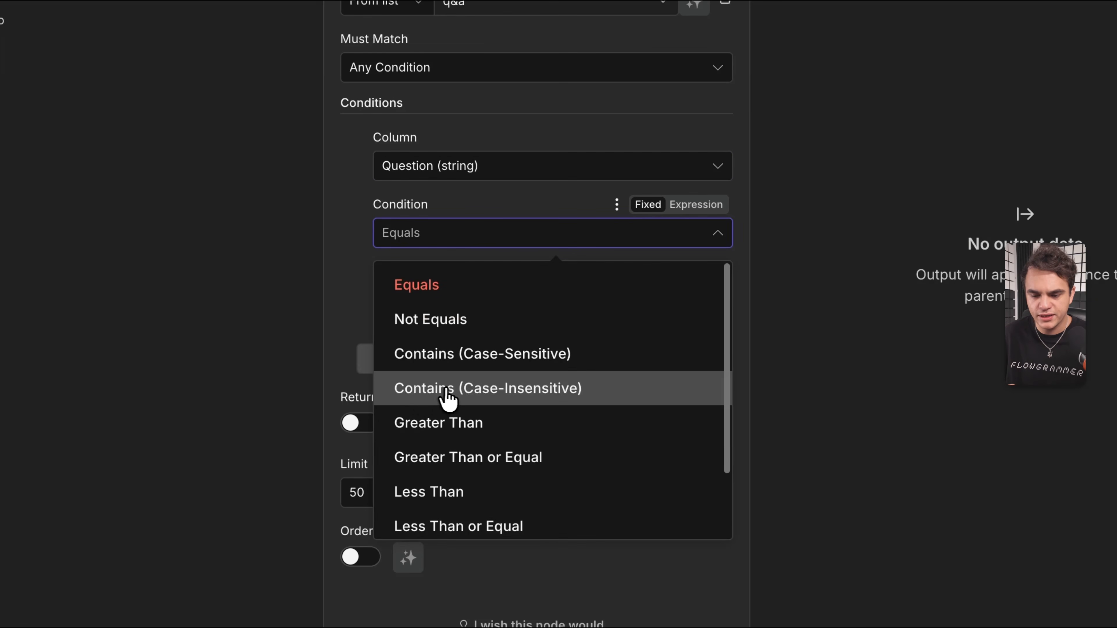
pyautogui.click(515, 396)
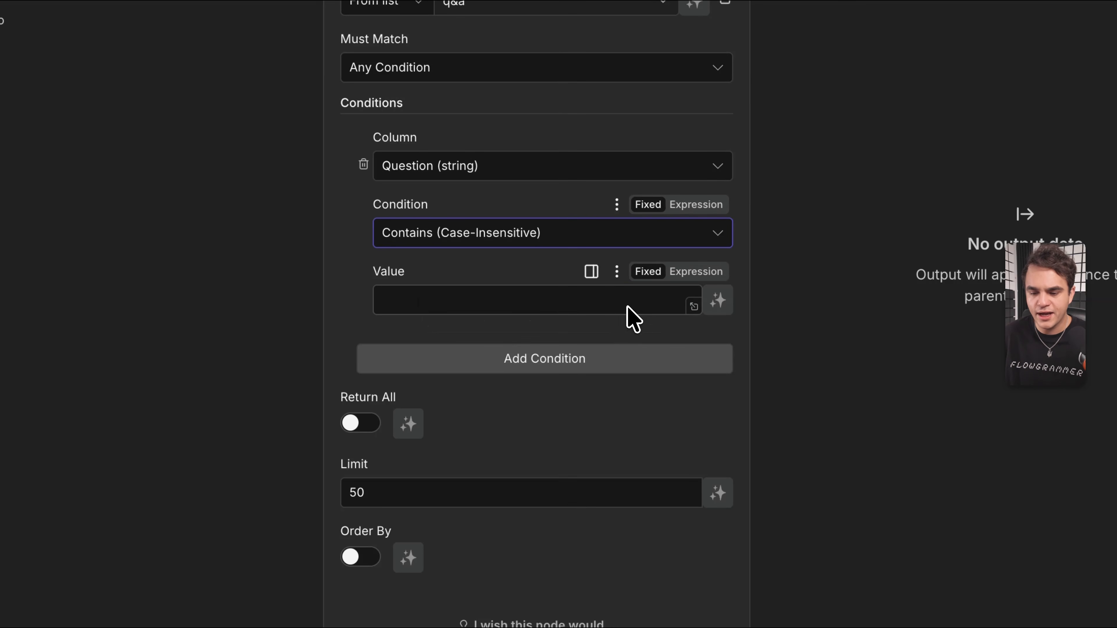
pyautogui.click(721, 304)
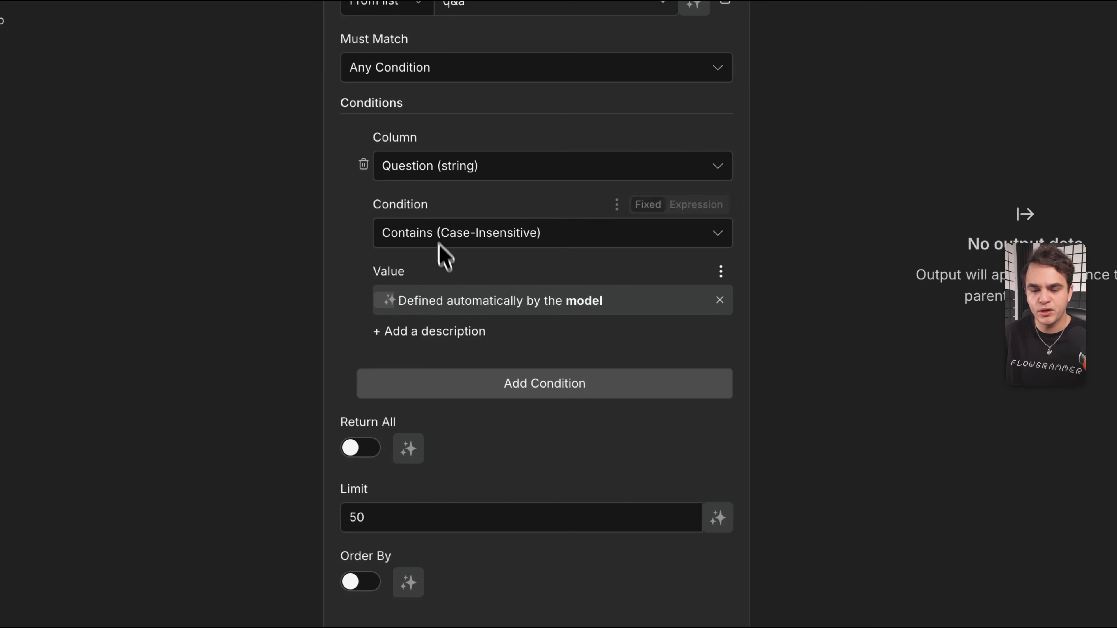
# Add a description to the value telling the model to use short search fragments.
pyautogui.scroll(-2, 441, 301)
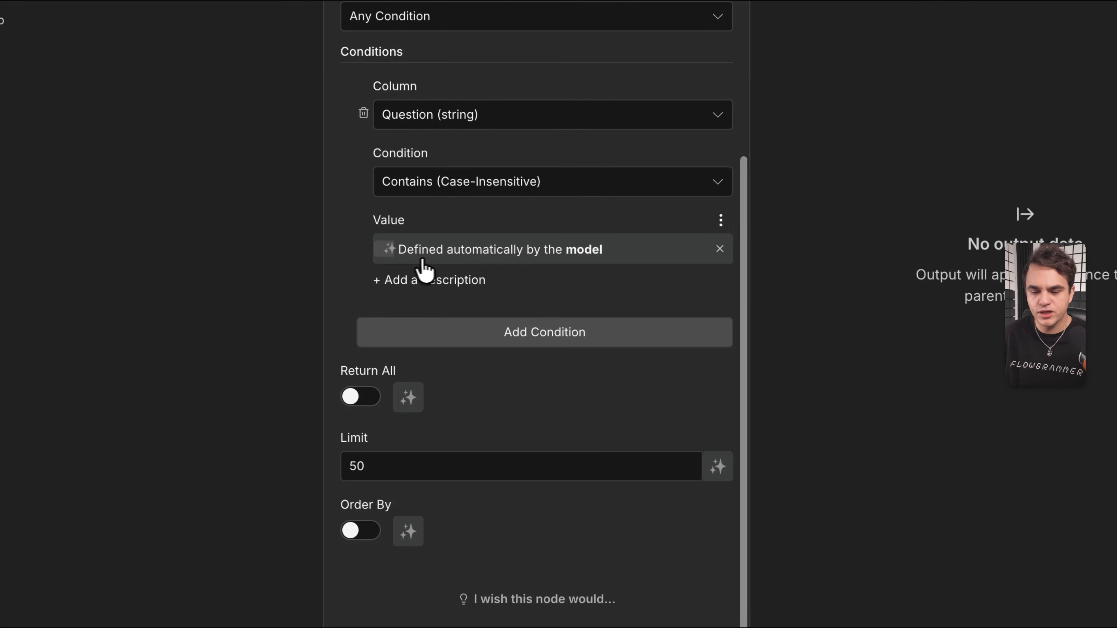
pyautogui.click(401, 293)
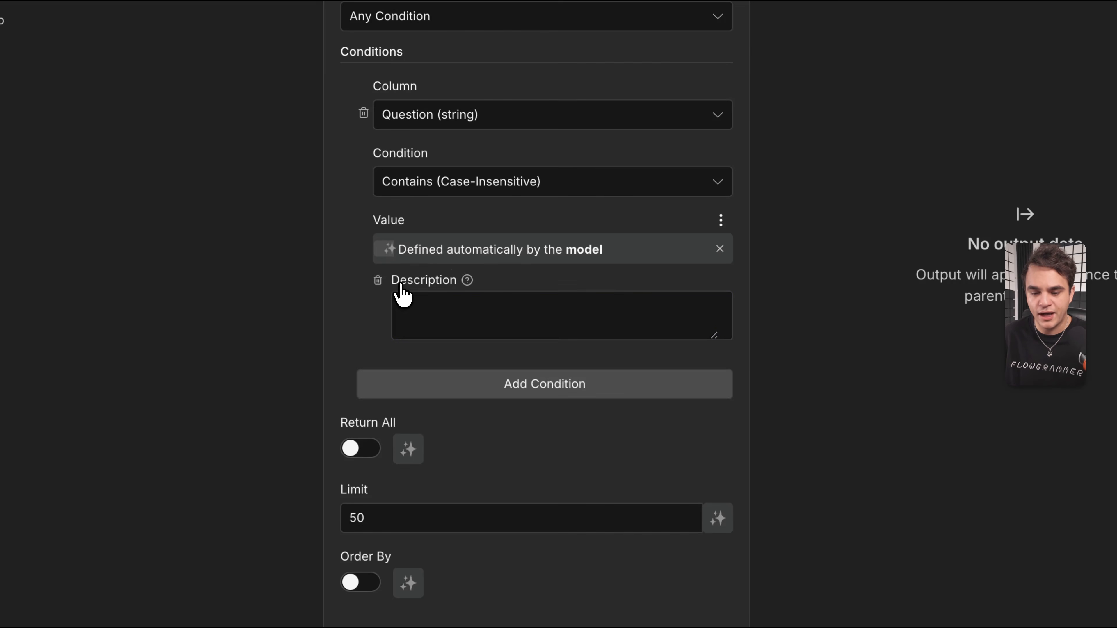
pyautogui.write('The search term or question to look for in the feedback database. Filters by questions containing your search term so use single words or short fragments')
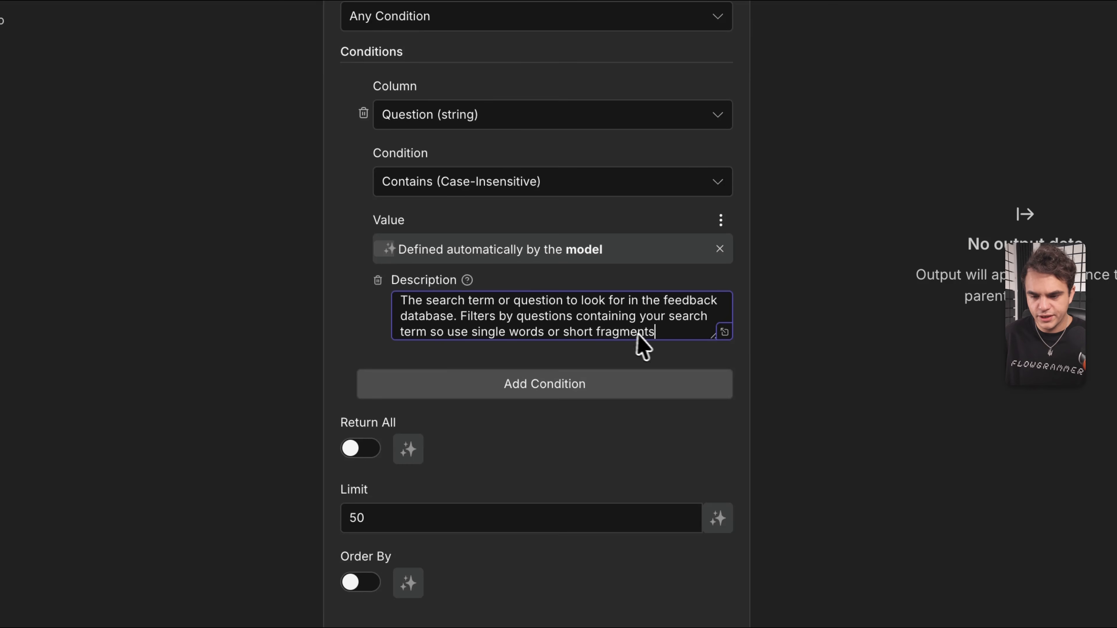
pyautogui.moveTo(713, 332); pyautogui.dragTo(713, 366)
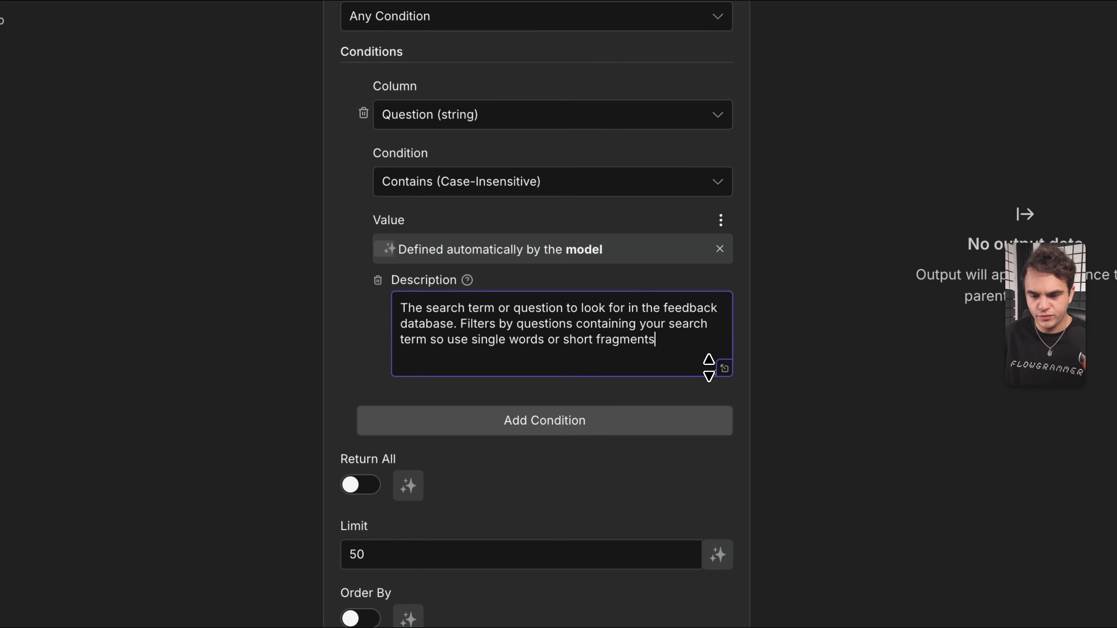
pyautogui.scroll(-2, 506, 207)
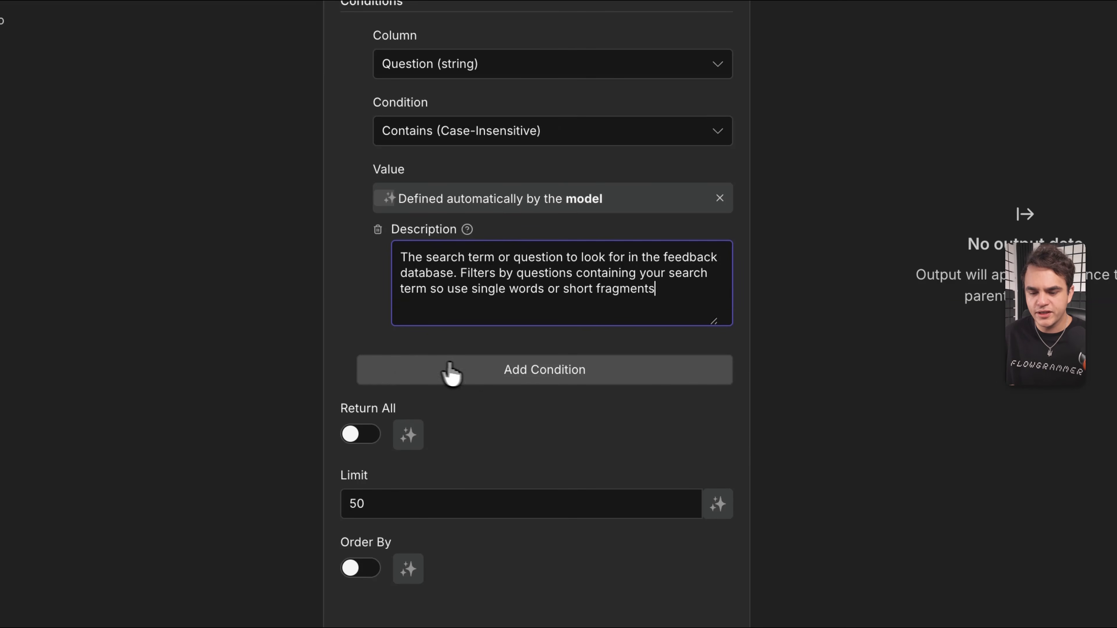
# Add a second condition: Tags contains (case-insensitive) a model-defined value.
pyautogui.click(488, 374)
pyautogui.scroll(-2, 496, 365)
pyautogui.scroll(-3, 505, 361)
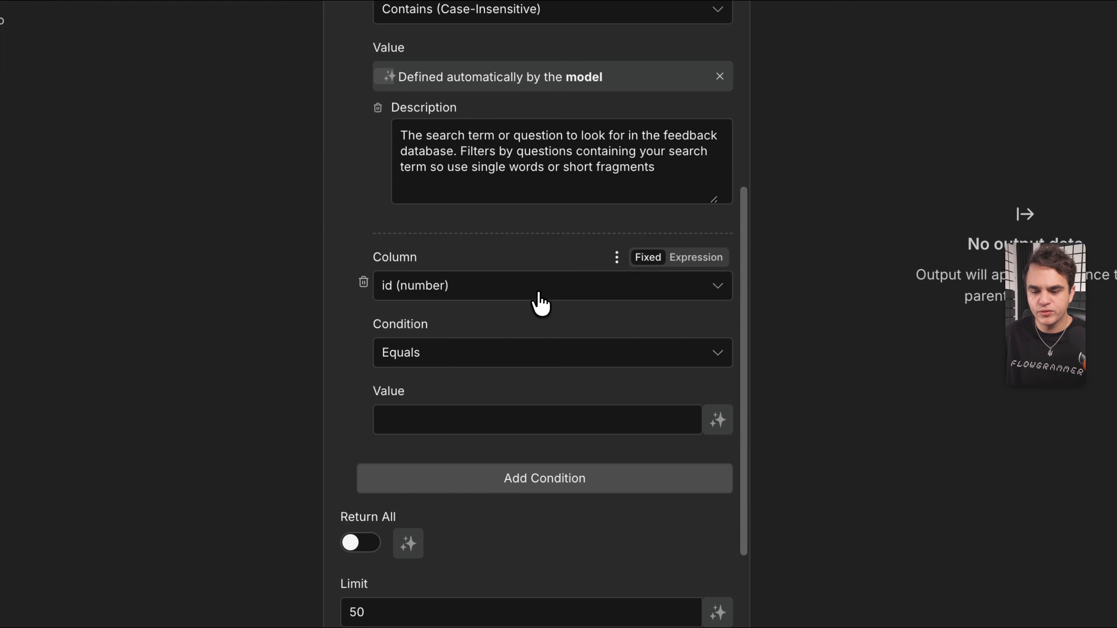
pyautogui.click(543, 298)
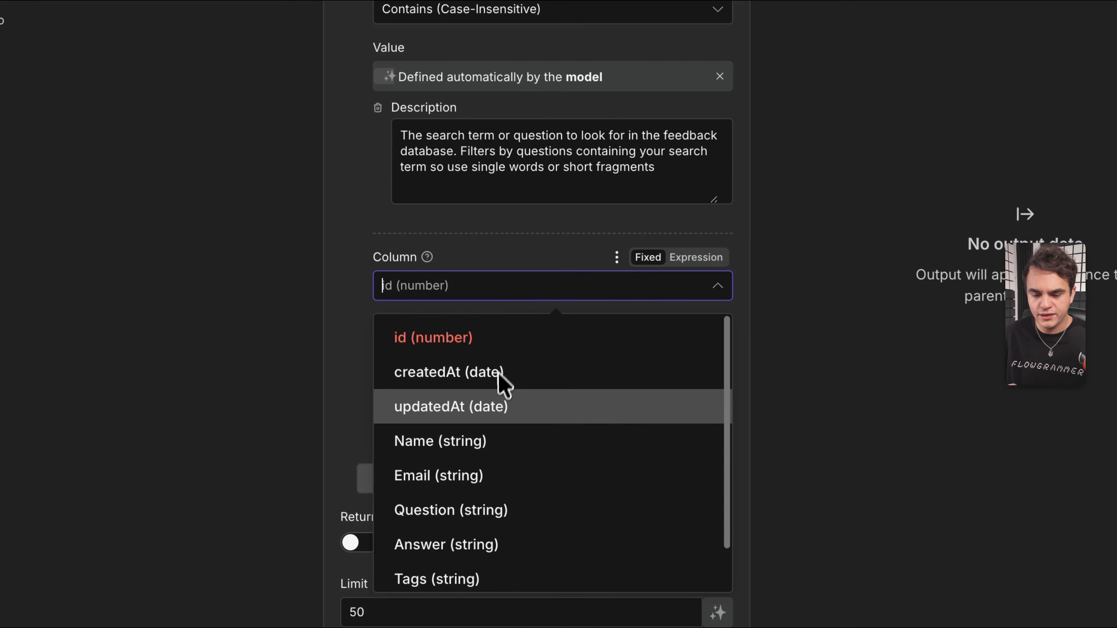
pyautogui.scroll(-1, 528, 418)
pyautogui.click(448, 548)
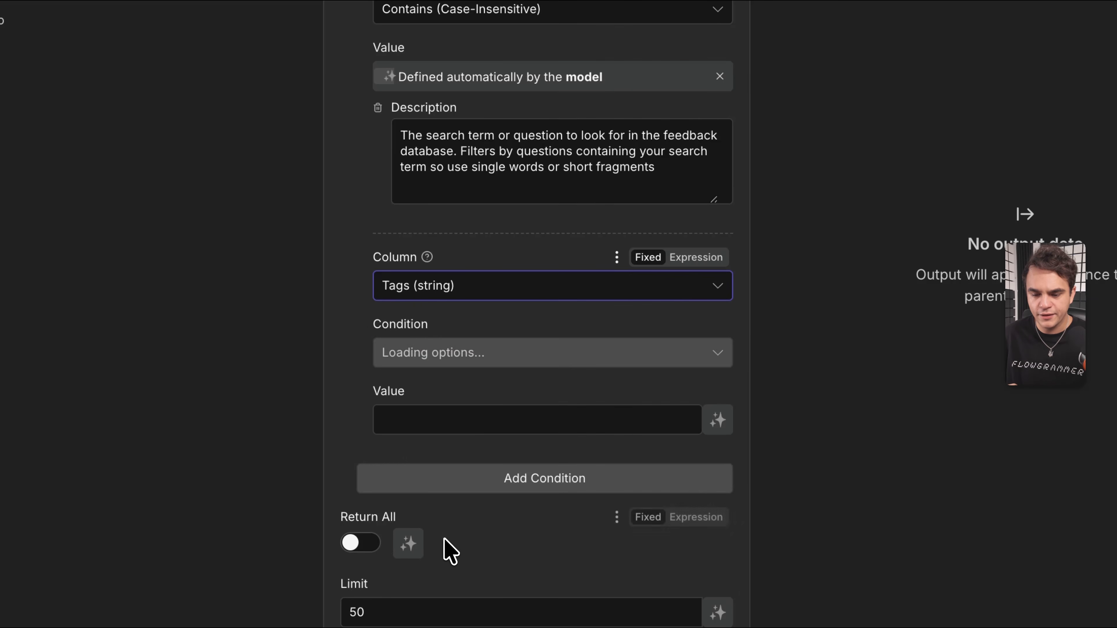
pyautogui.click(490, 359)
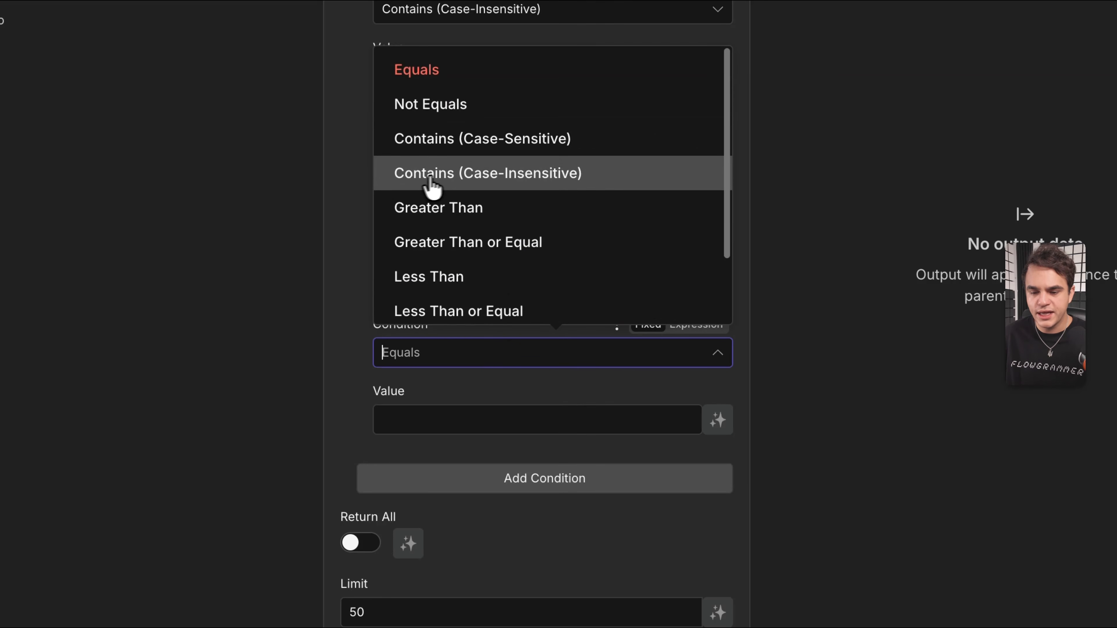
pyautogui.click(539, 173)
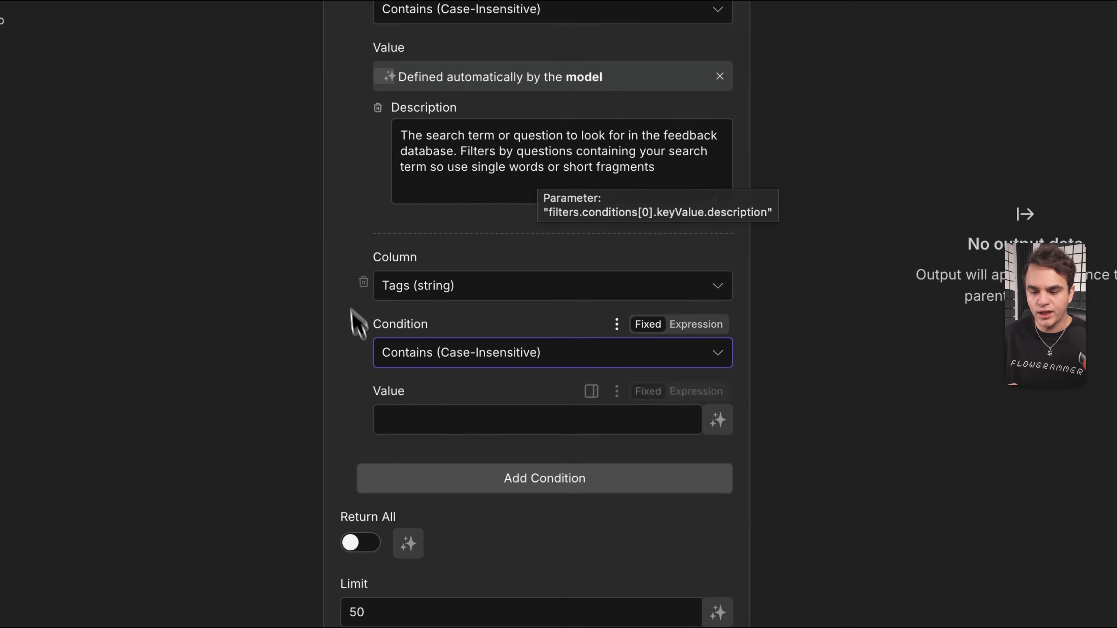
pyautogui.click(718, 422)
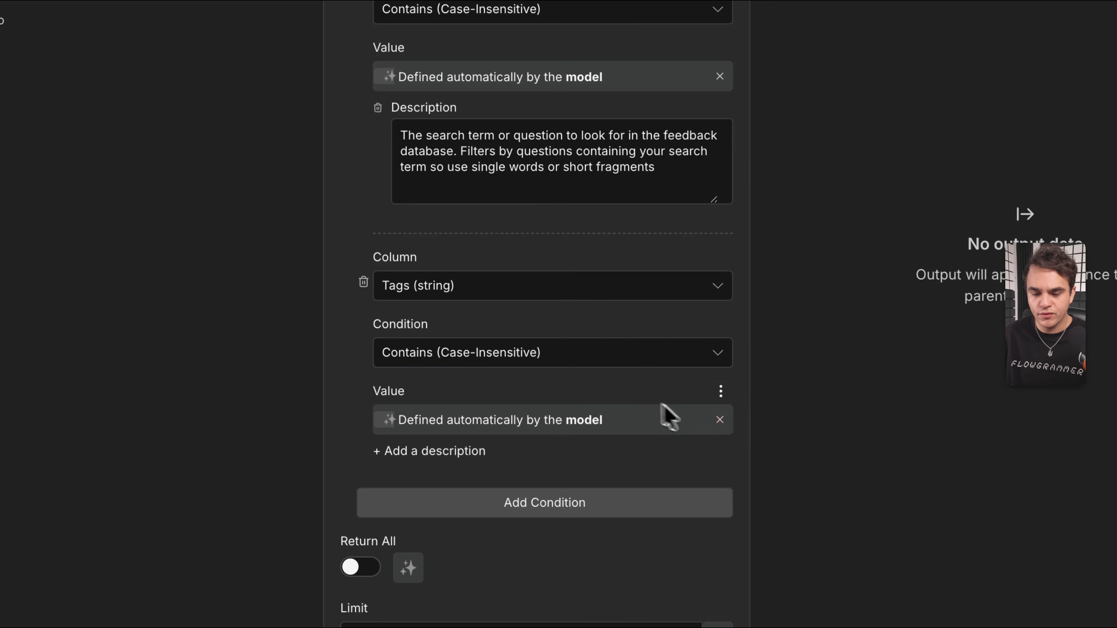
# Describe the Tags value as one search term per call and turn Return All on.
pyautogui.scroll(-2, 668, 416)
pyautogui.click(445, 414)
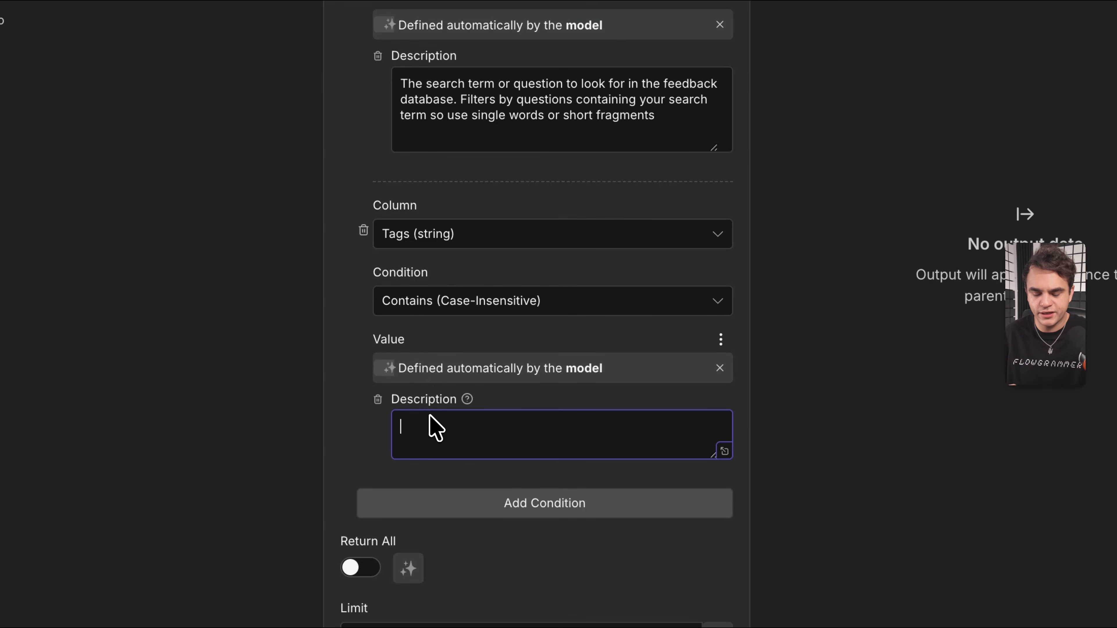
pyautogui.write('key terms for this question:answer pair that was classified by AI. Use one search term per tool invocation.')
pyautogui.moveTo(496, 394); pyautogui.dragTo(532, 412)
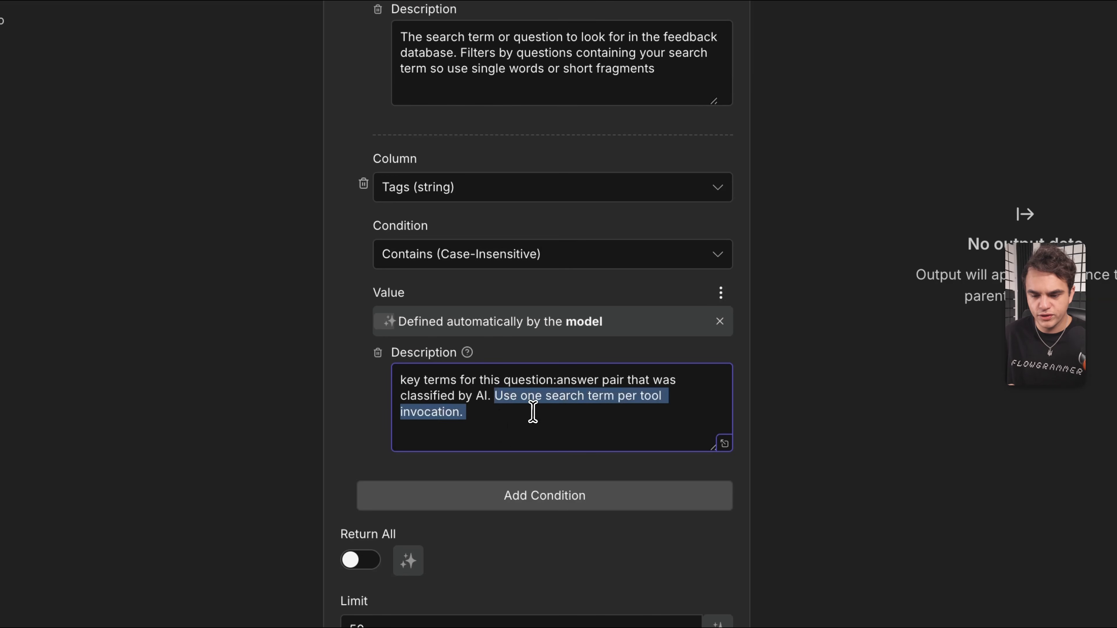
pyautogui.click(519, 414)
pyautogui.scroll(-5, 519, 414)
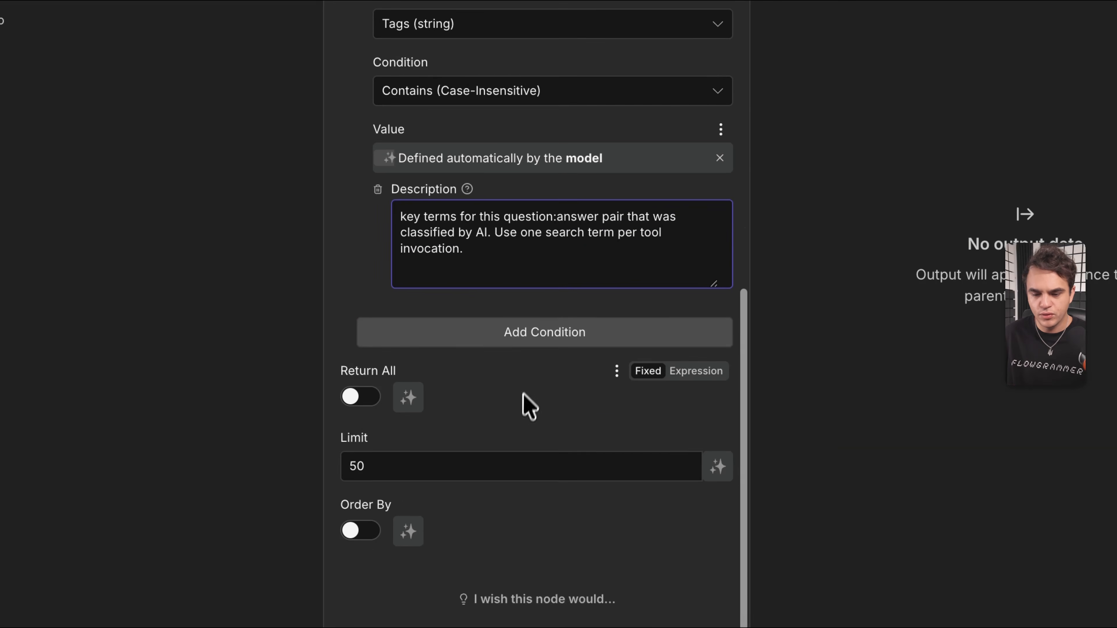
pyautogui.click(359, 397)
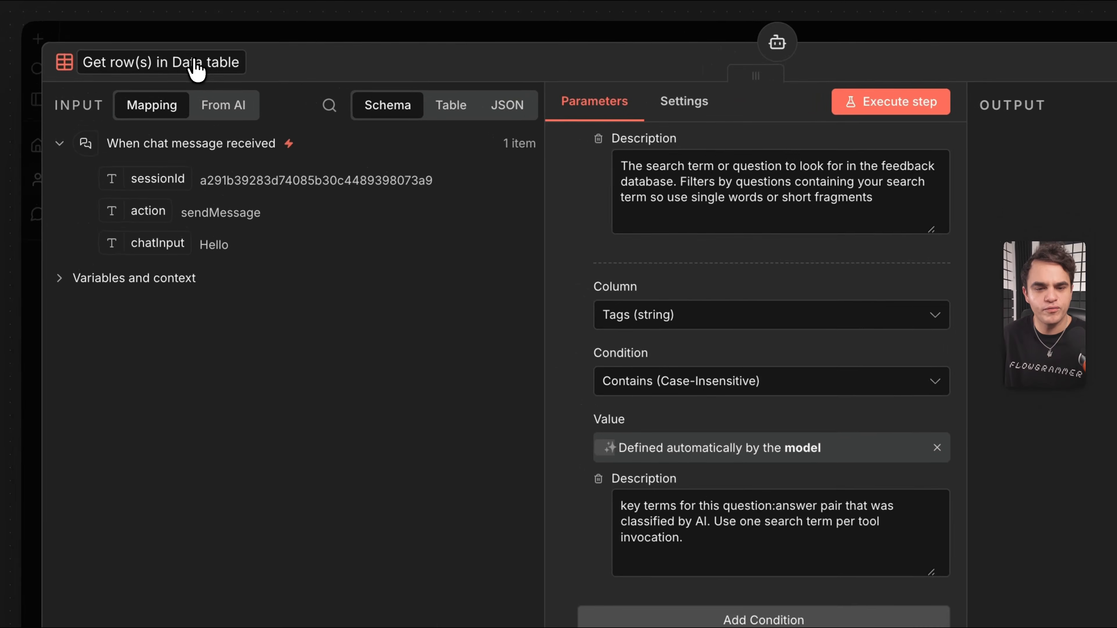
# Rename the Data table tool node to 'fetch-qa-from-db'.
pyautogui.click(194, 66)
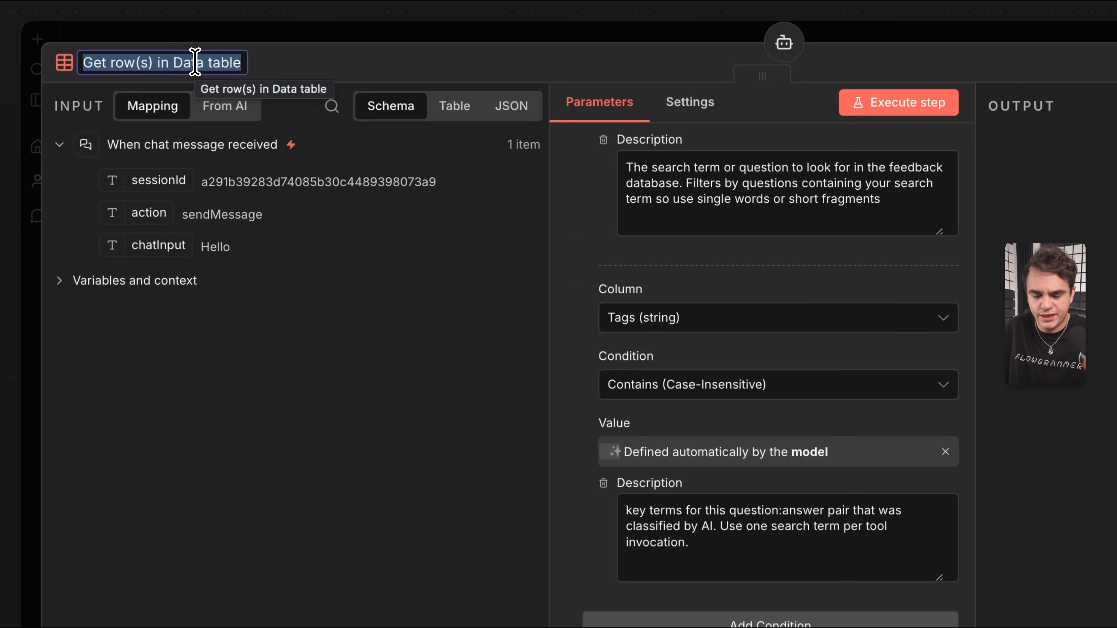
pyautogui.write('fetch-qa')
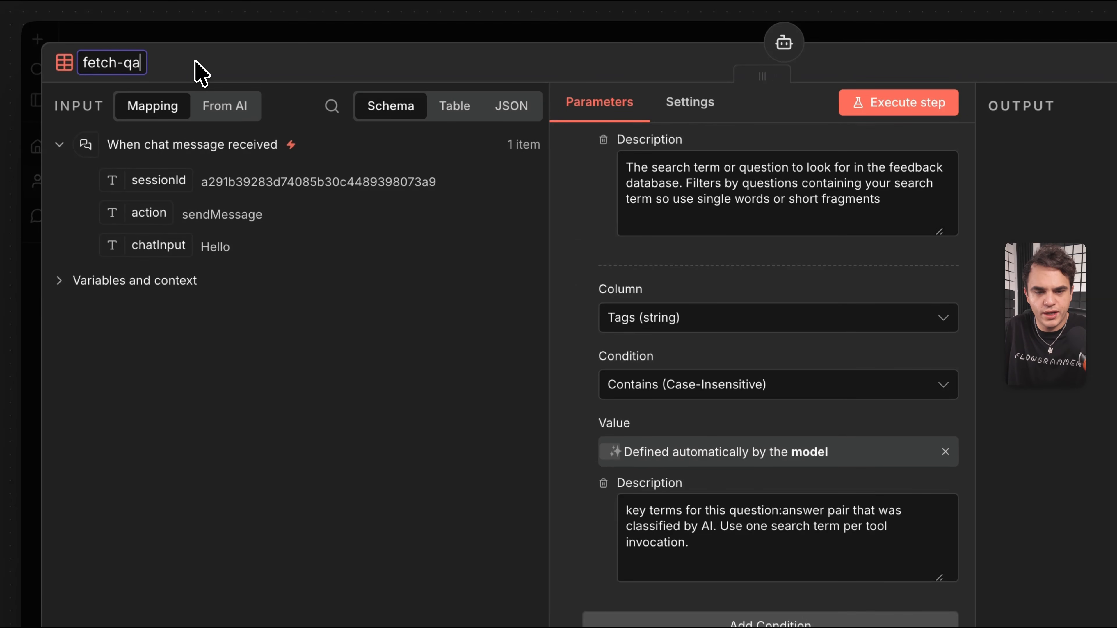
pyautogui.write('-from-db')
pyautogui.press('Return')
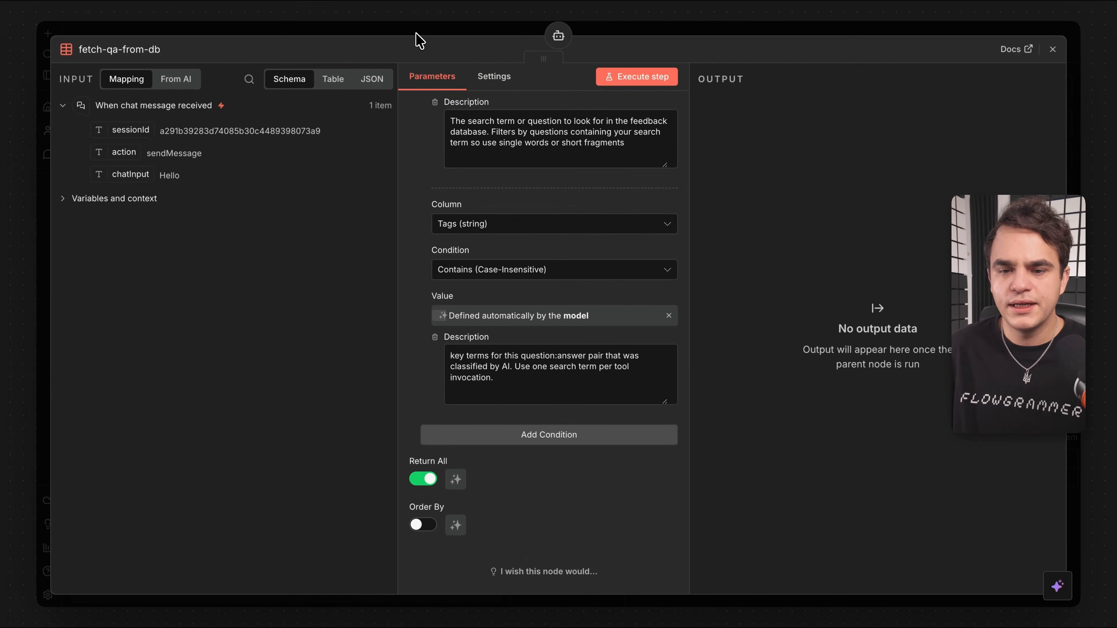
pyautogui.click(416, 34)
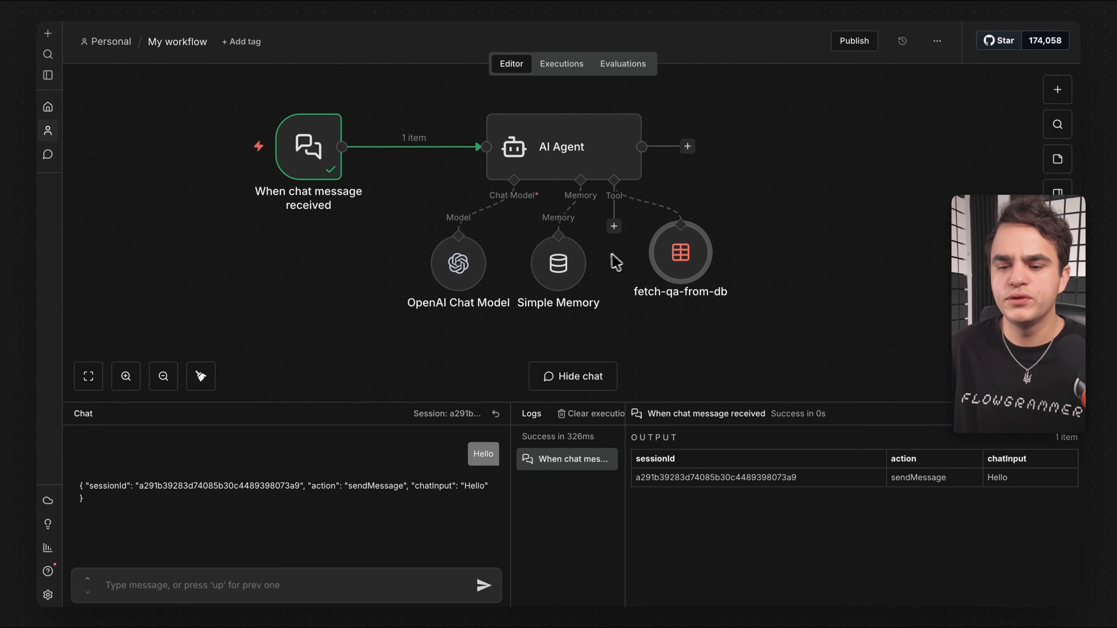
# Add a System Message option to the AI Agent's settings.
pyautogui.moveTo(676, 249); pyautogui.dragTo(677, 260)
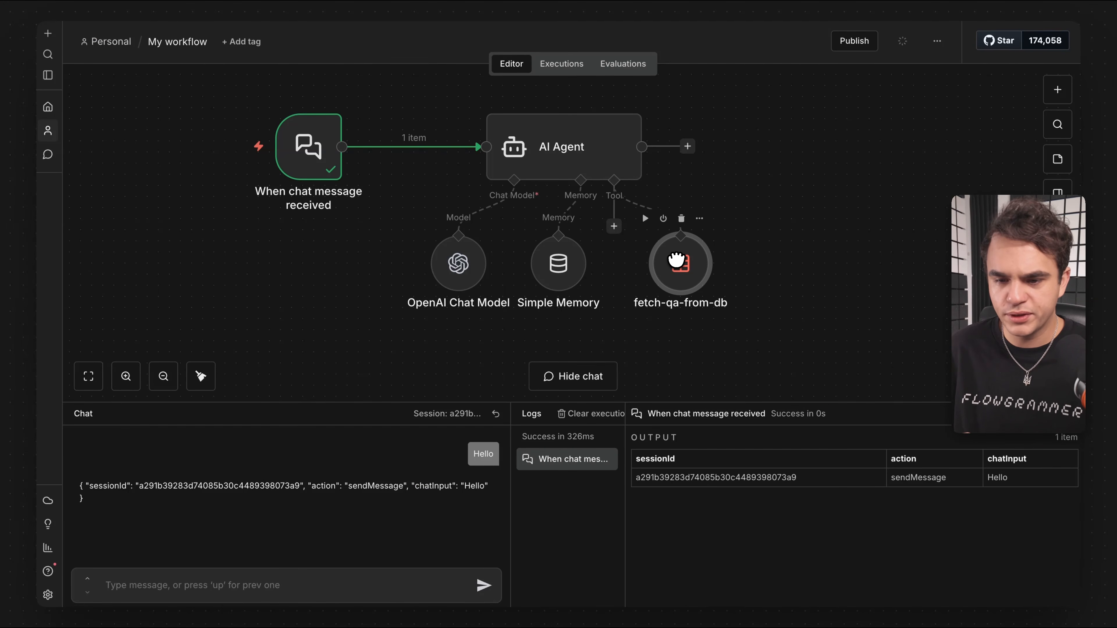
pyautogui.doubleClick(553, 155)
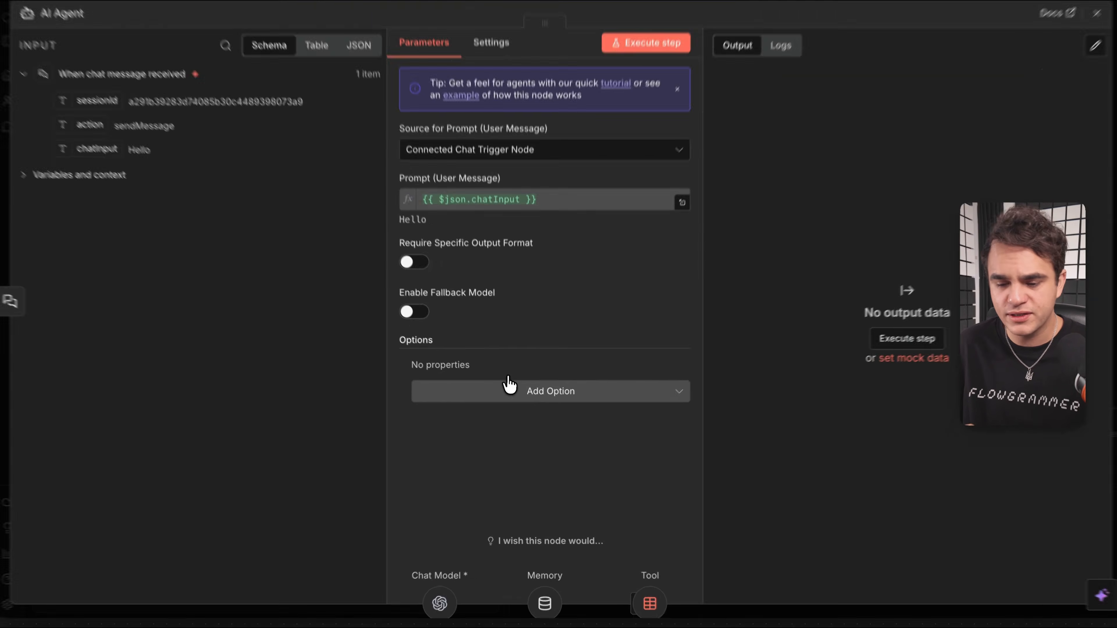
pyautogui.click(521, 398)
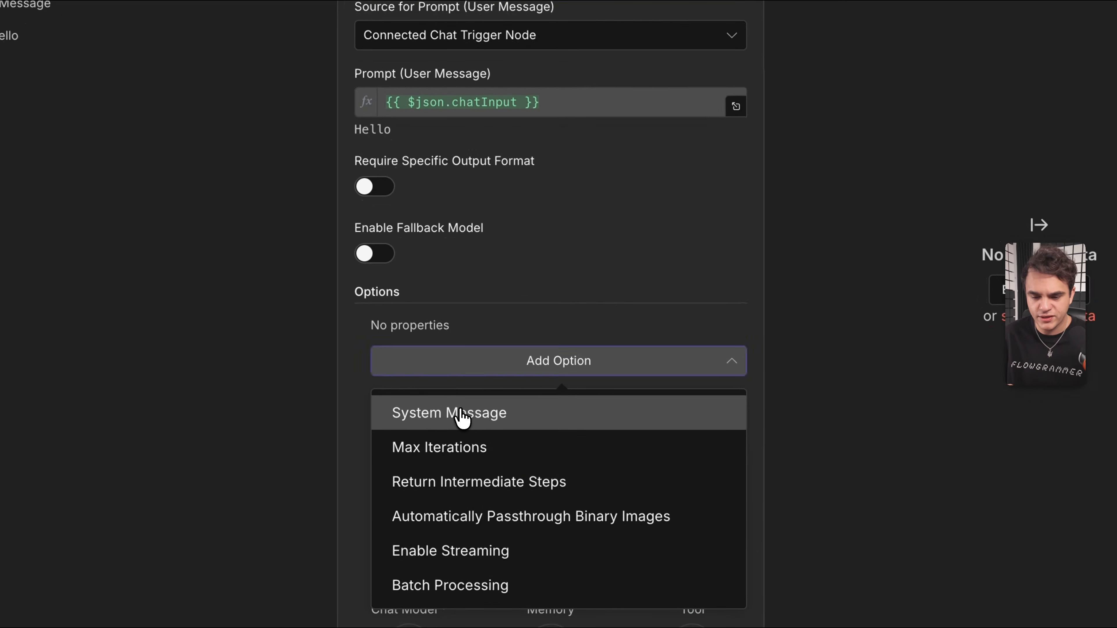
pyautogui.click(462, 418)
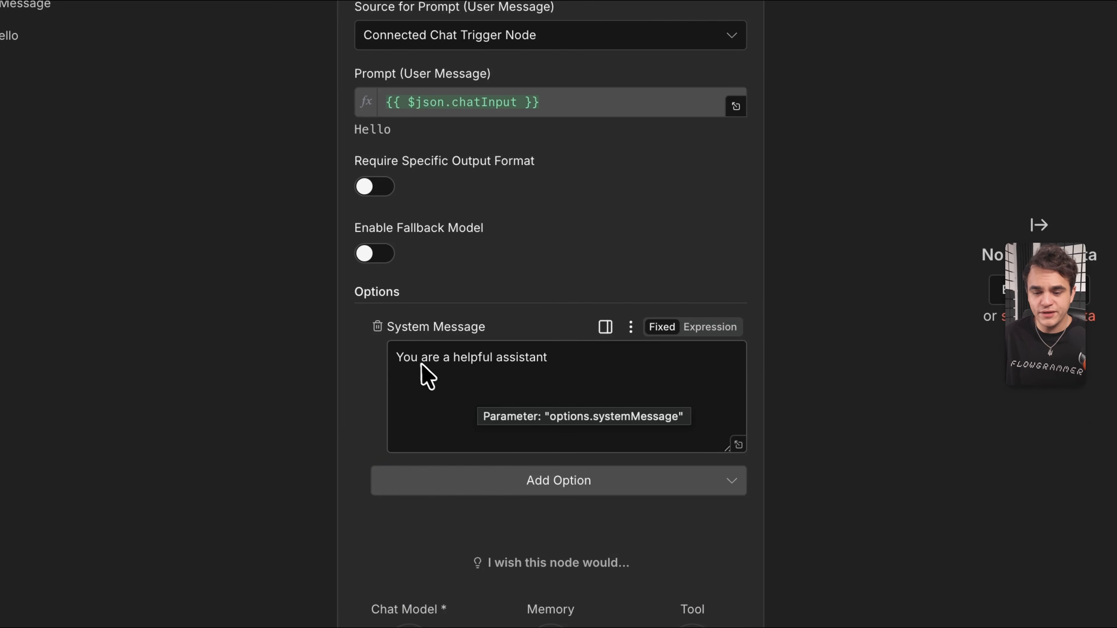
# Replace the default system message with the Q&A assistant prompt searching question and tags.
pyautogui.tripleClick(510, 364)
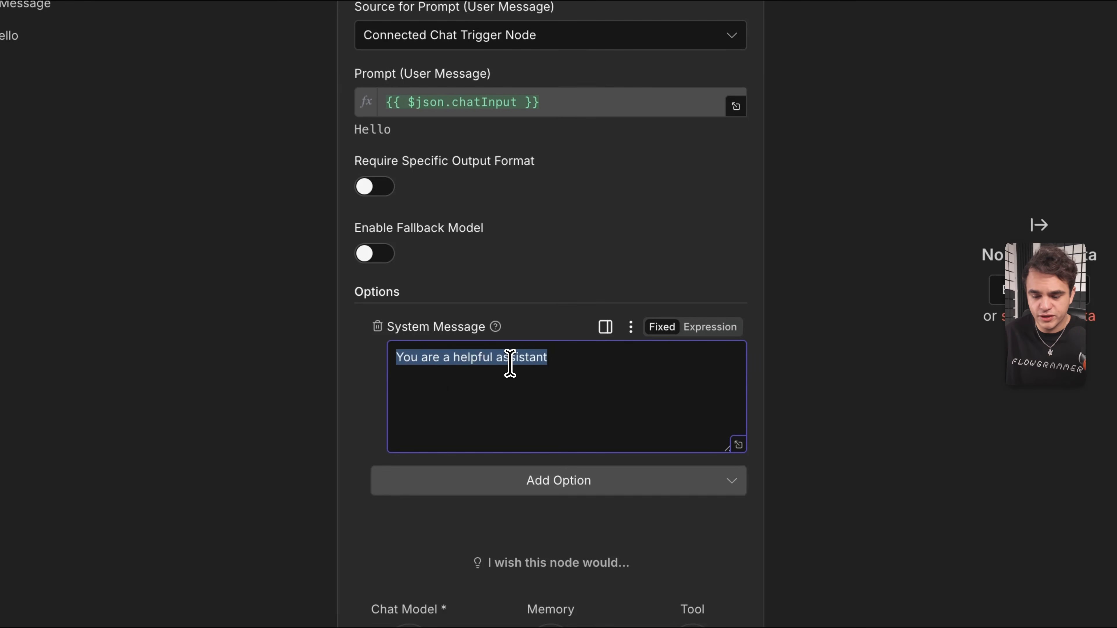
pyautogui.press('BackSpace')
pyautogui.write("You are a helpful Q&A assistant that answers questions based on feedback data. Use tools to search for relevant information by querying the 'question' and 'tags' columns. When a user asks a question, search the QA database to find matching questions or relevant tags, then provide the corresponding answer. If you find multiple relevant entries, synthesize the information. If no relevant information is found, politely inform the user that you don't have that information in the QA database.")
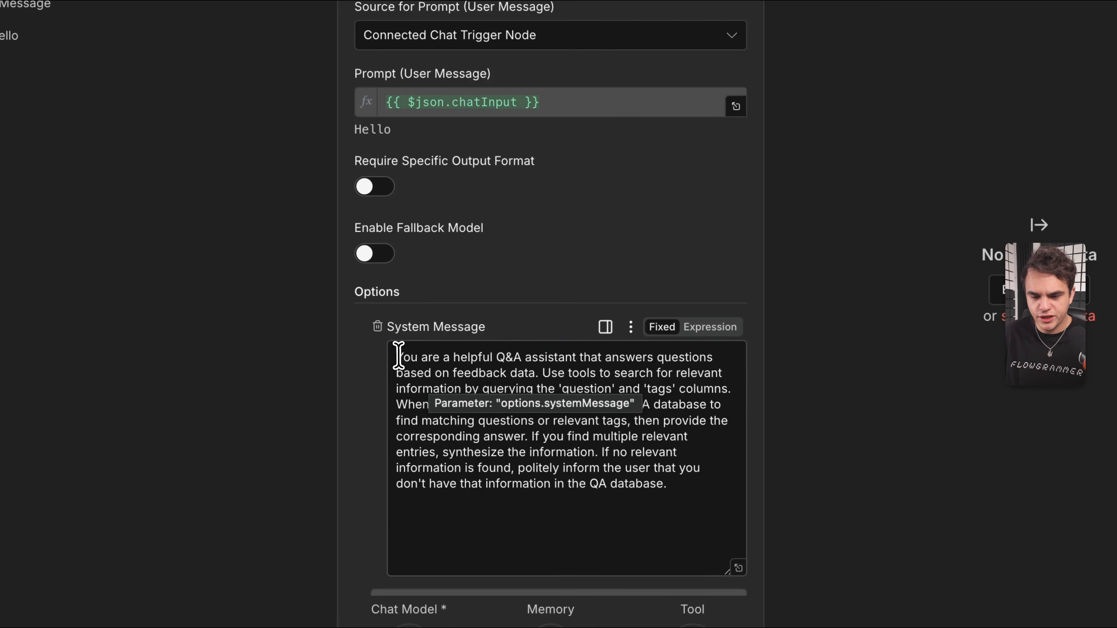
pyautogui.moveTo(397, 358); pyautogui.dragTo(541, 373)
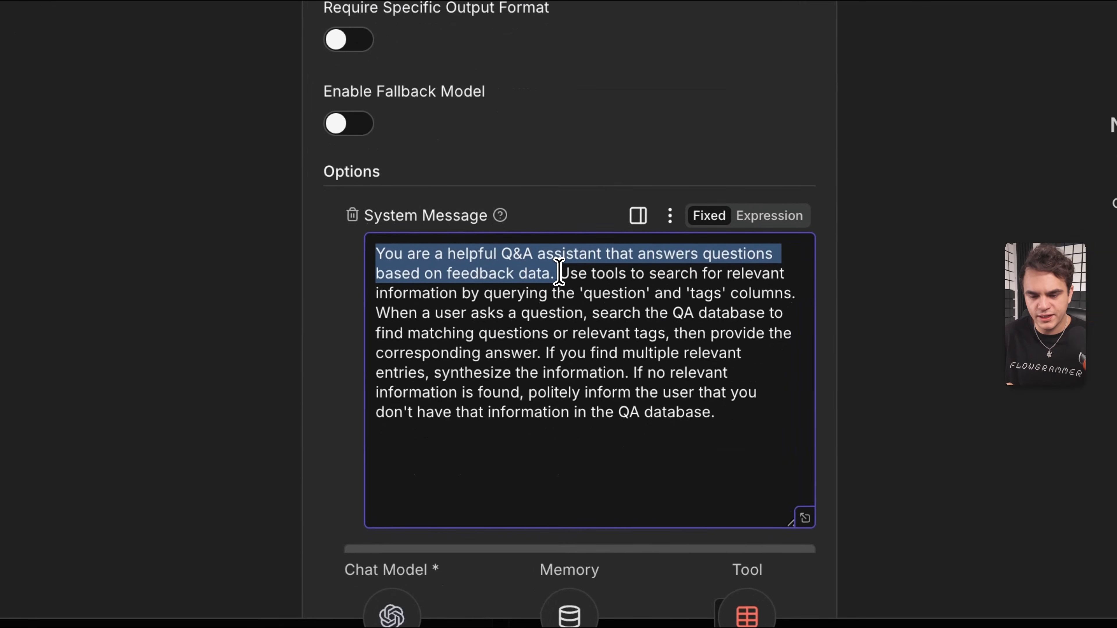
pyautogui.click(559, 272)
pyautogui.moveTo(571, 275); pyautogui.dragTo(556, 333)
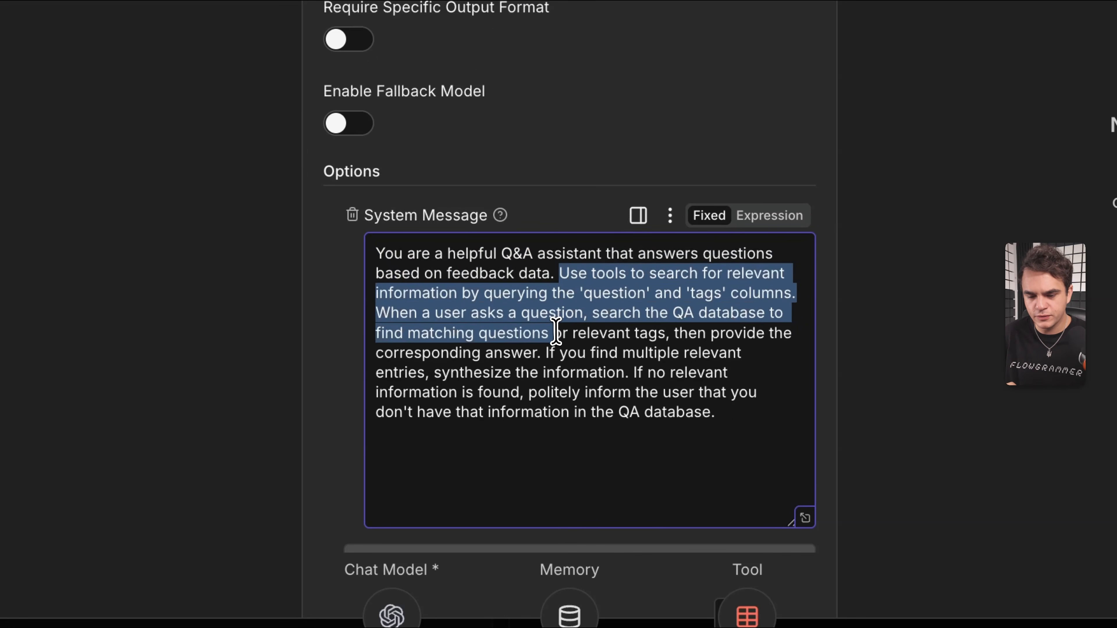
pyautogui.click(632, 371)
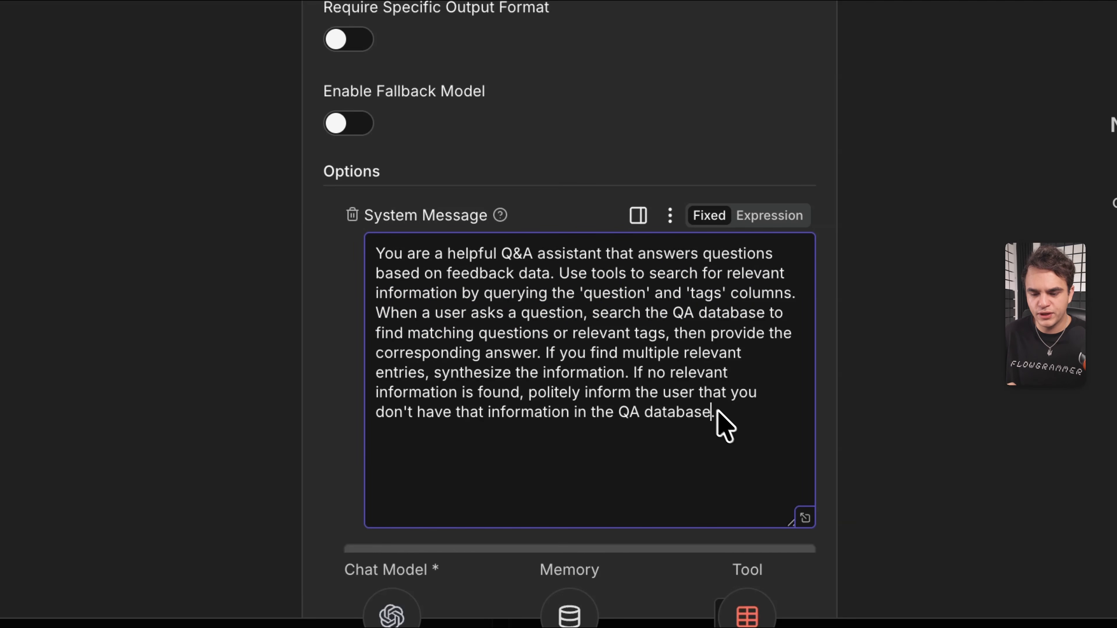
pyautogui.moveTo(729, 418); pyautogui.dragTo(633, 373)
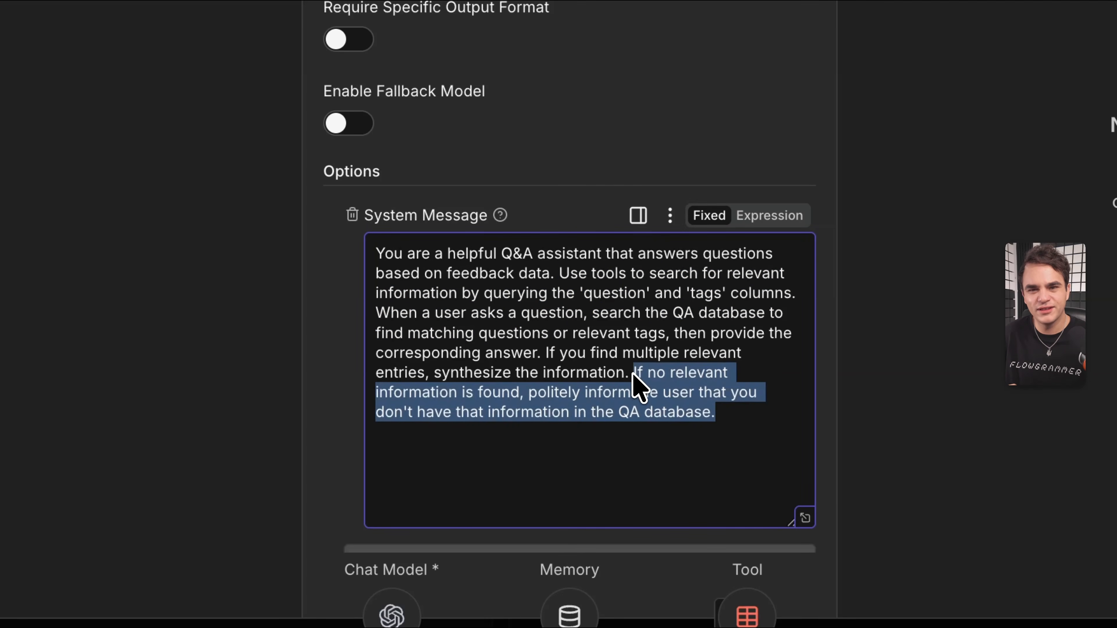
pyautogui.click(638, 385)
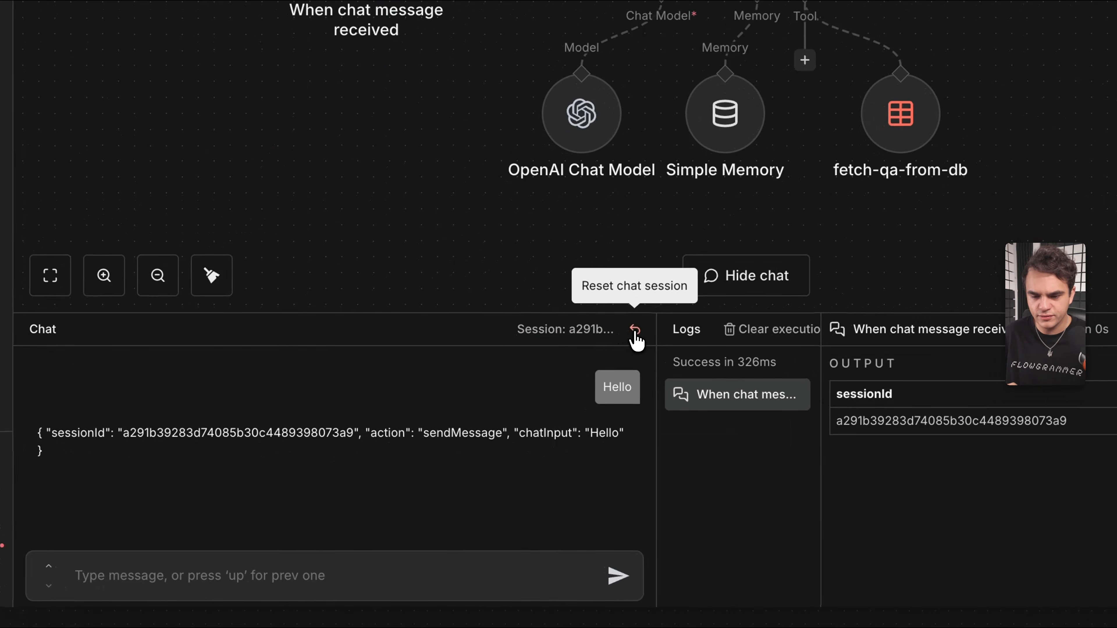
# Reset the chat session and send the question "How to be ambassador?" to the AI Agent.
pyautogui.click(635, 330)
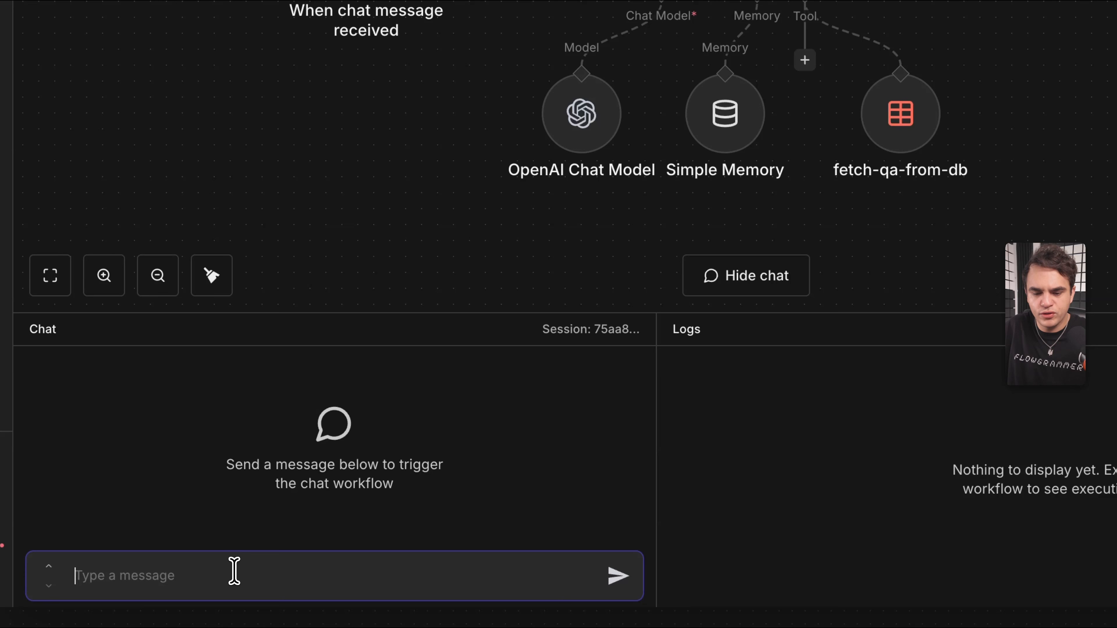
pyautogui.write('How to be ambassador?')
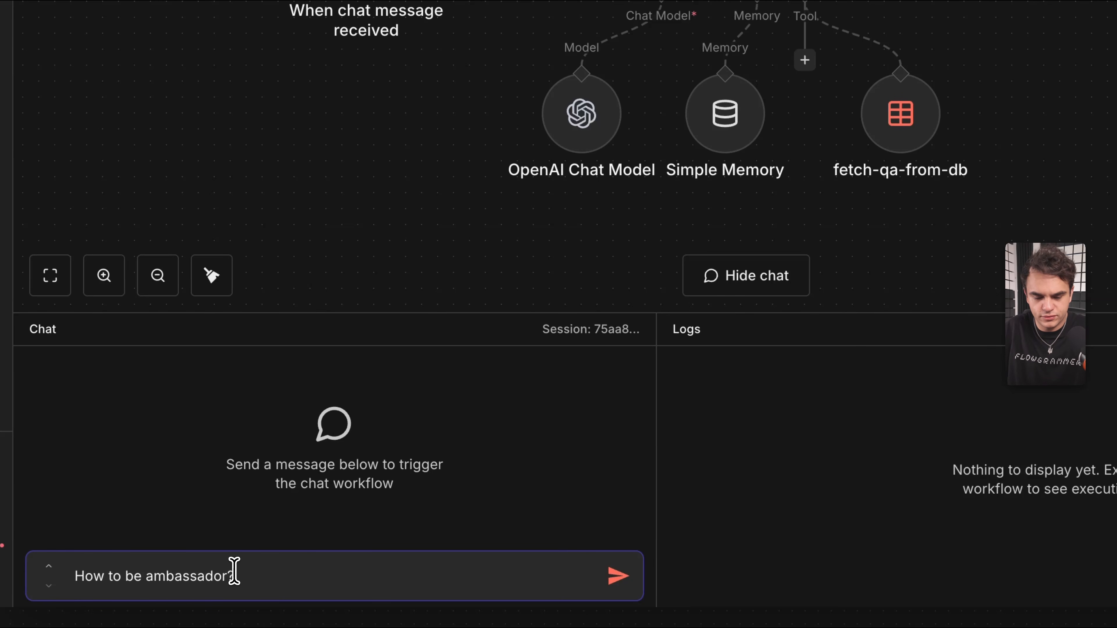
pyautogui.press('Return')
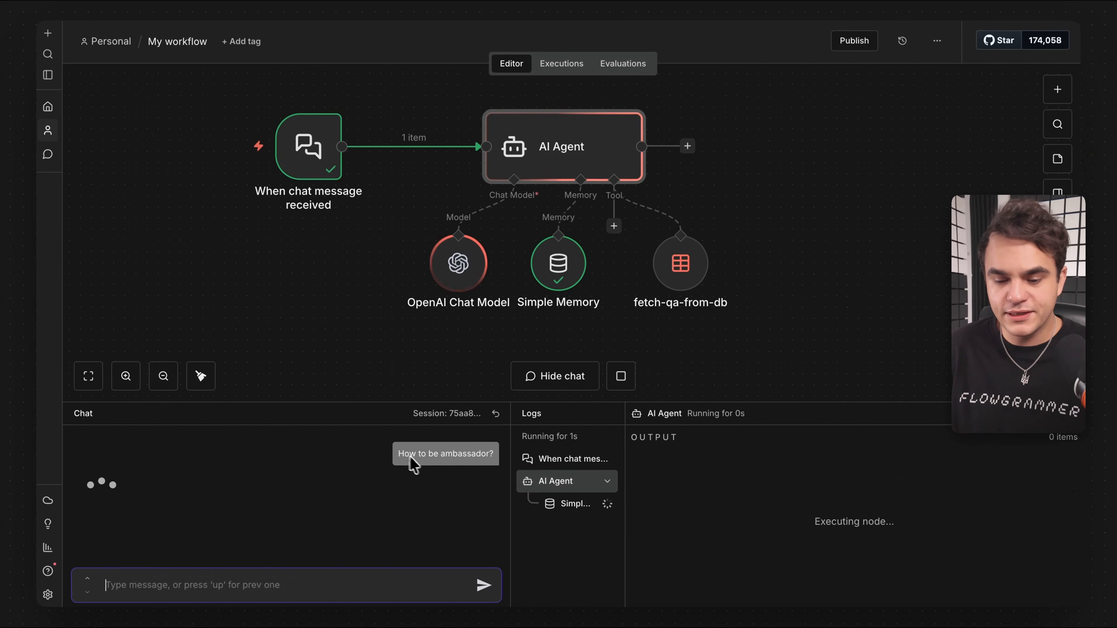
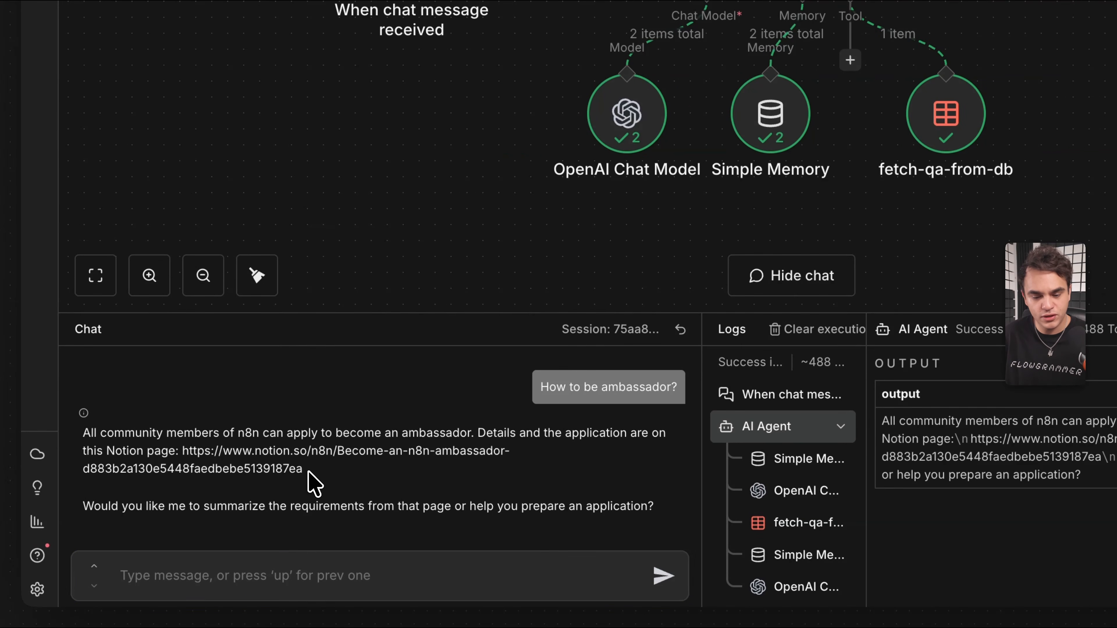
# Enlarge the Logs panel and inspect the Simple Memory, OpenAI Chat Model and fetch-qa-from-db runs.
pyautogui.moveTo(701, 378); pyautogui.dragTo(498, 377)
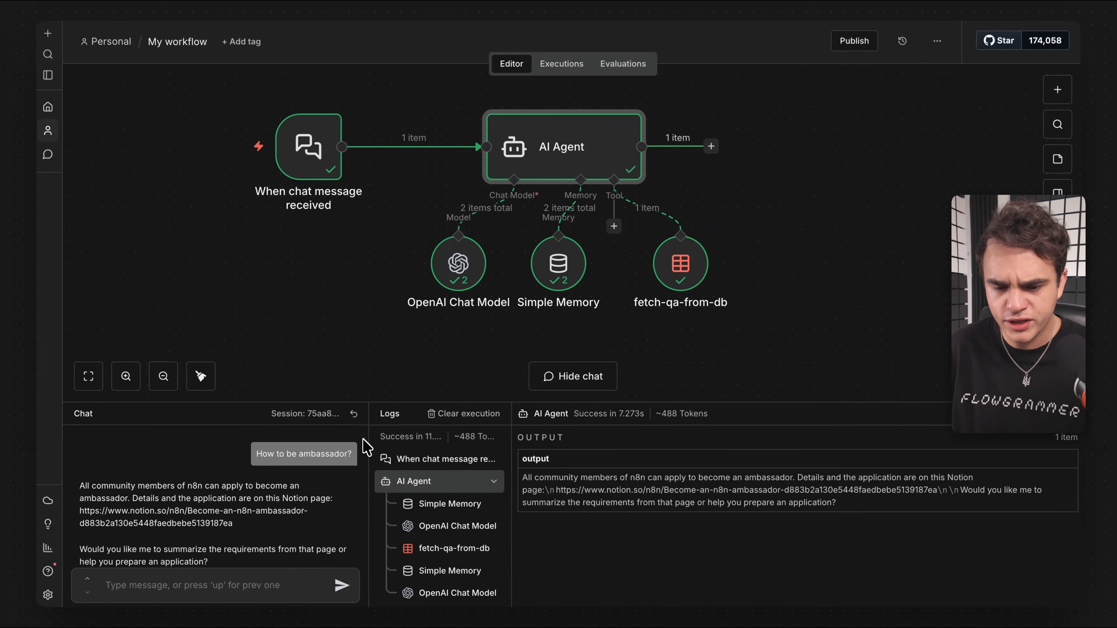
pyautogui.moveTo(387, 403); pyautogui.dragTo(423, 294)
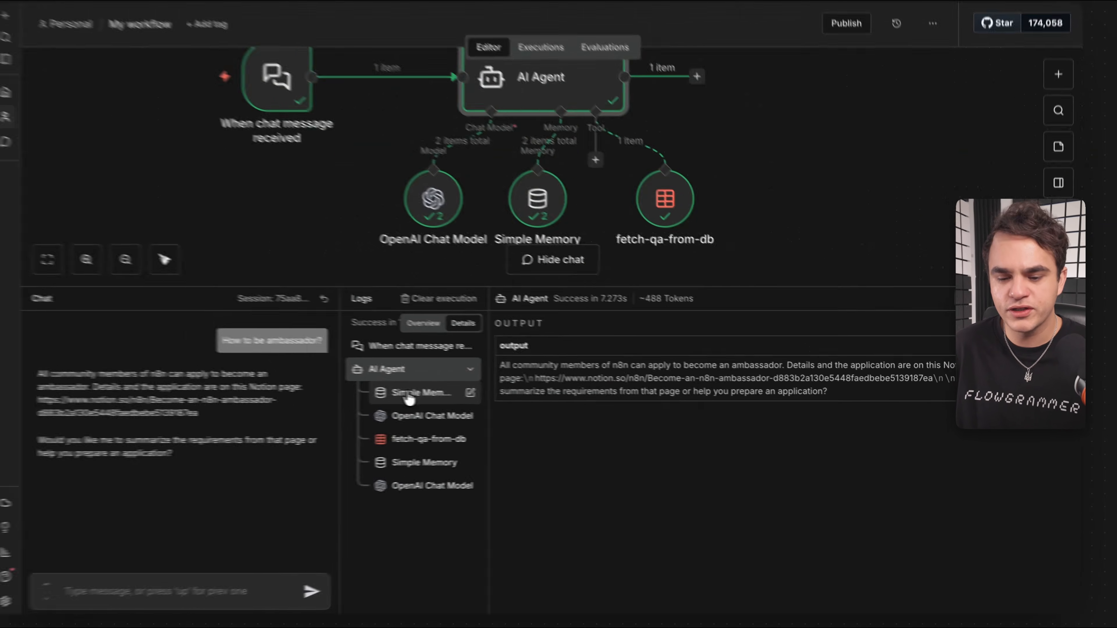
pyautogui.click(409, 394)
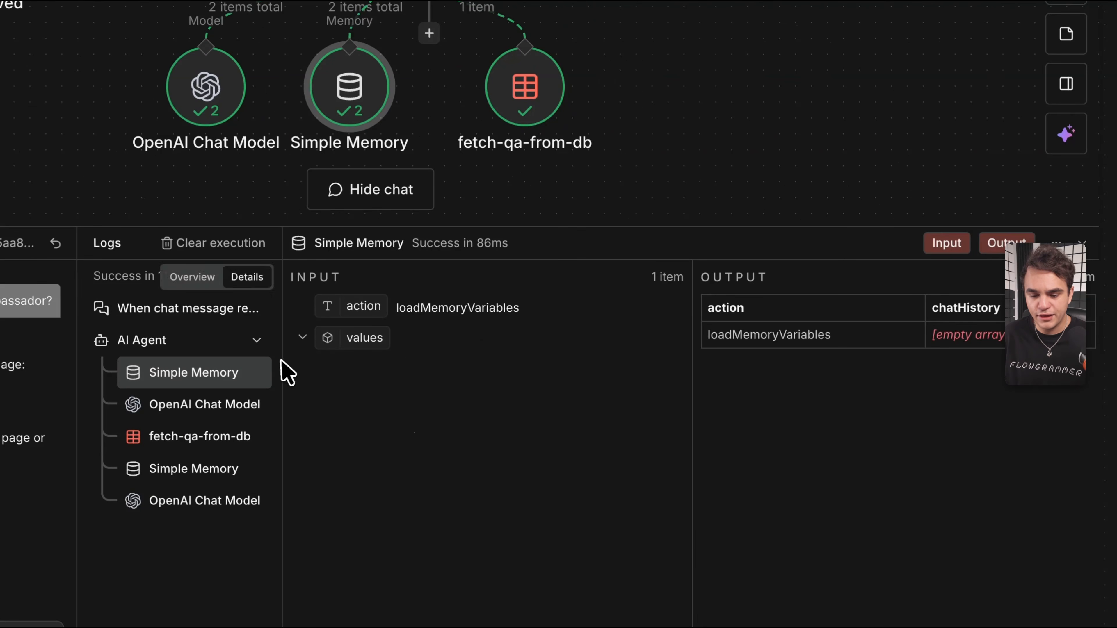
pyautogui.click(150, 414)
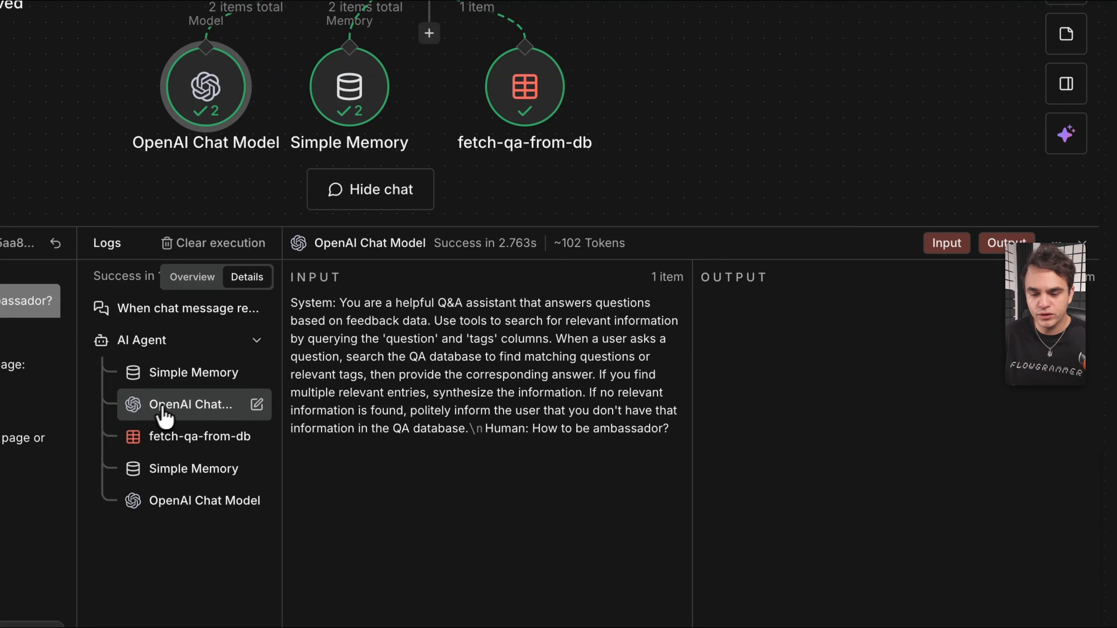
pyautogui.click(195, 448)
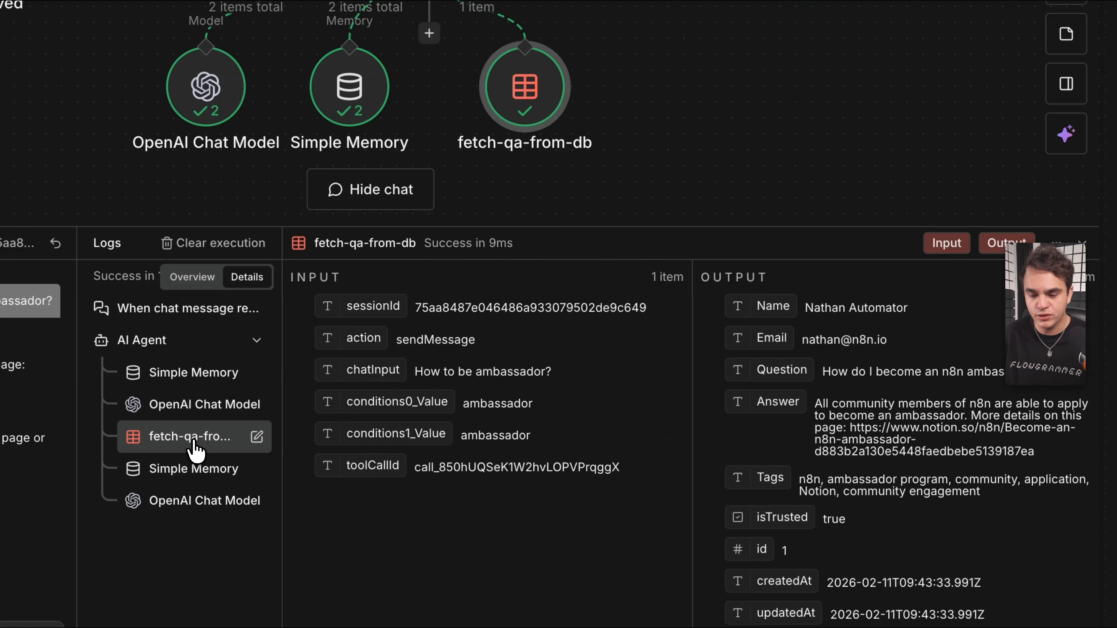
# Check fetch-qa-from-db's ambassador condition values, then inspect the second Simple Memory and final OpenAI Chat Model calls.
pyautogui.doubleClick(469, 406)
pyautogui.doubleClick(484, 434)
pyautogui.click(484, 407)
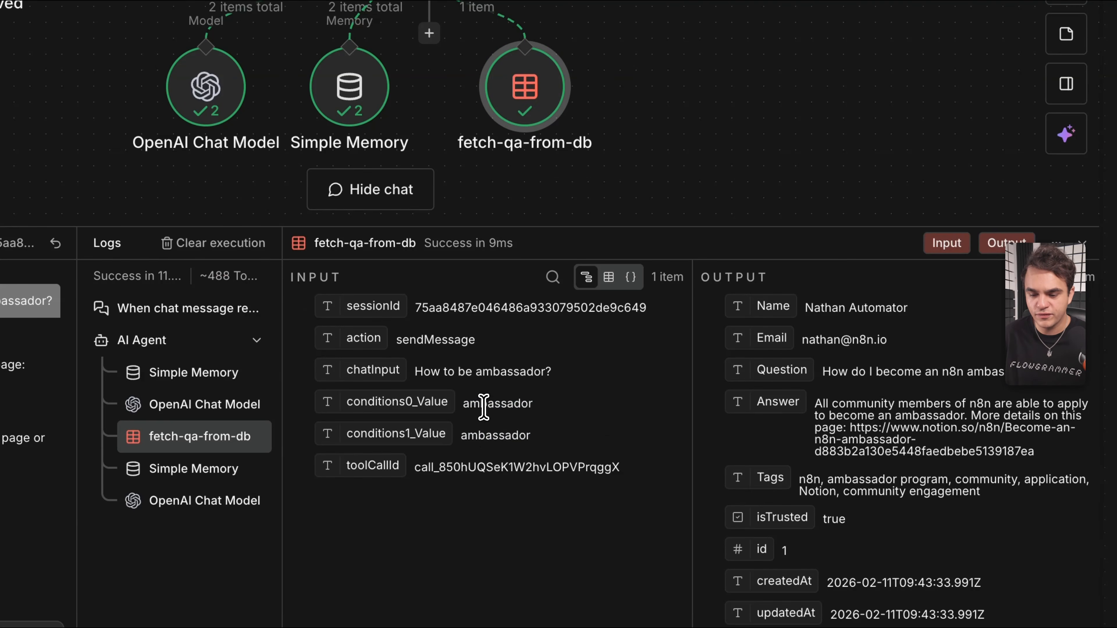
pyautogui.click(182, 469)
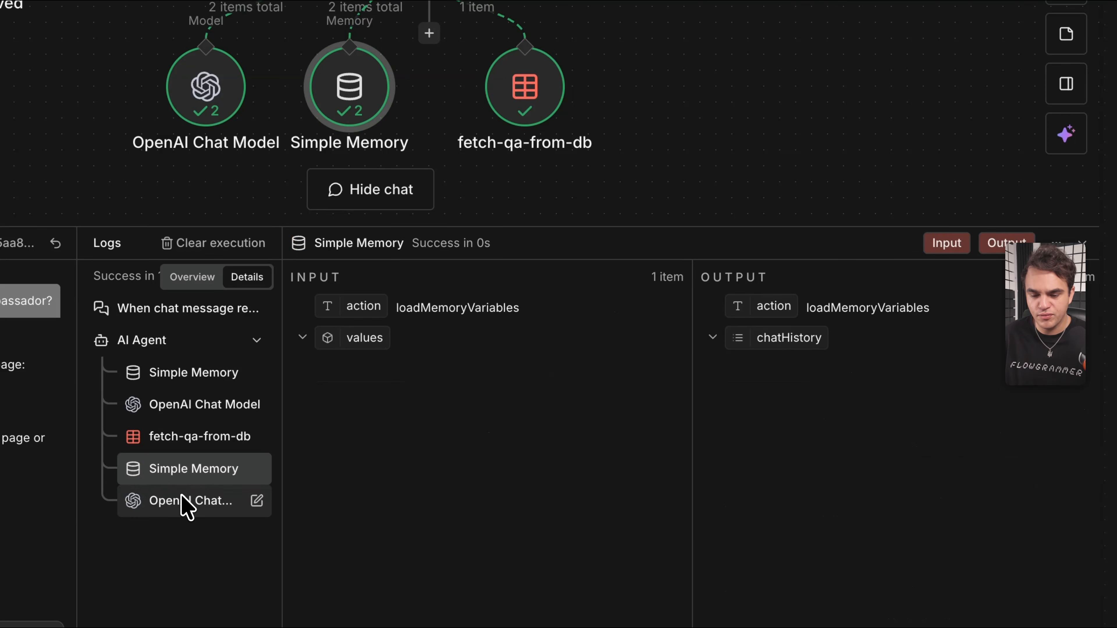
pyautogui.click(185, 501)
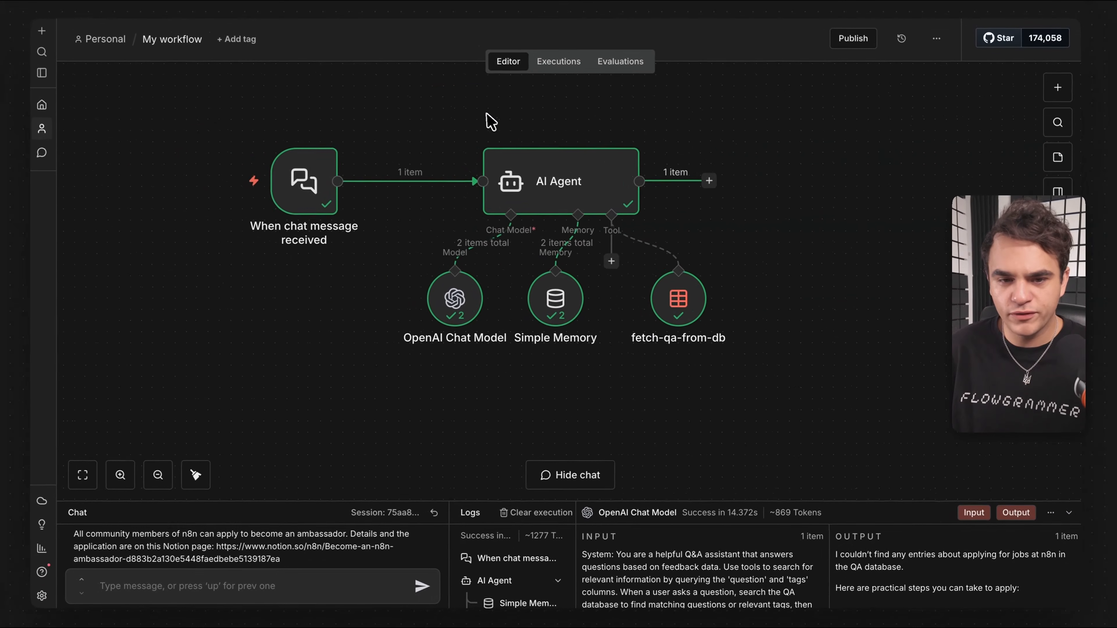
# Rename the workflow to 'QA AI Agent'.
pyautogui.click(177, 42)
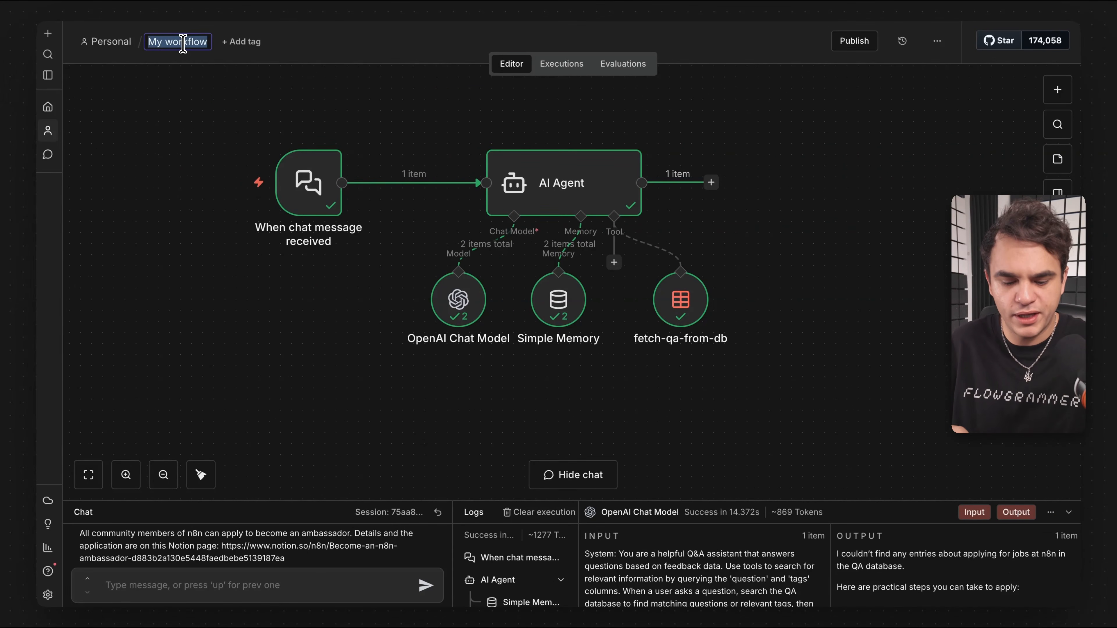
pyautogui.write('QA AI A')
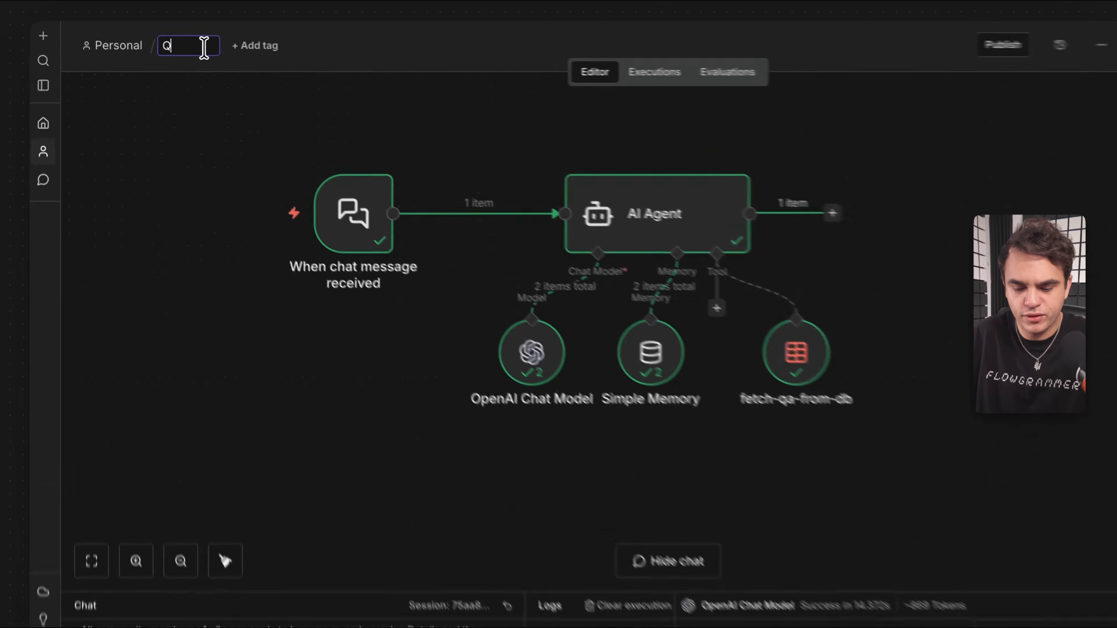
pyautogui.write('gent')
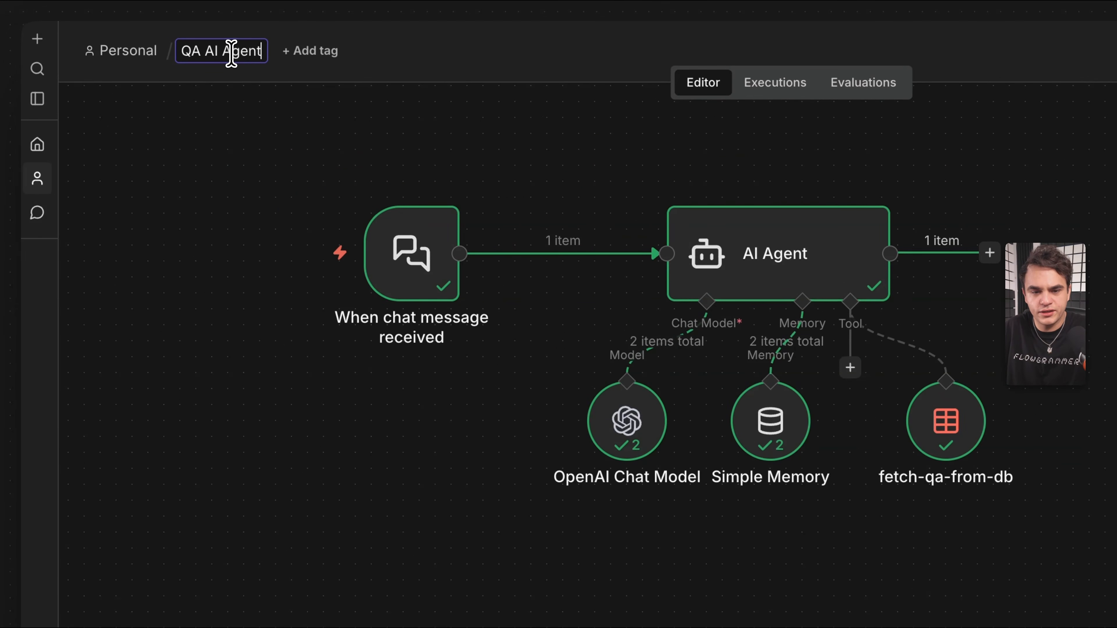
pyautogui.press('Return')
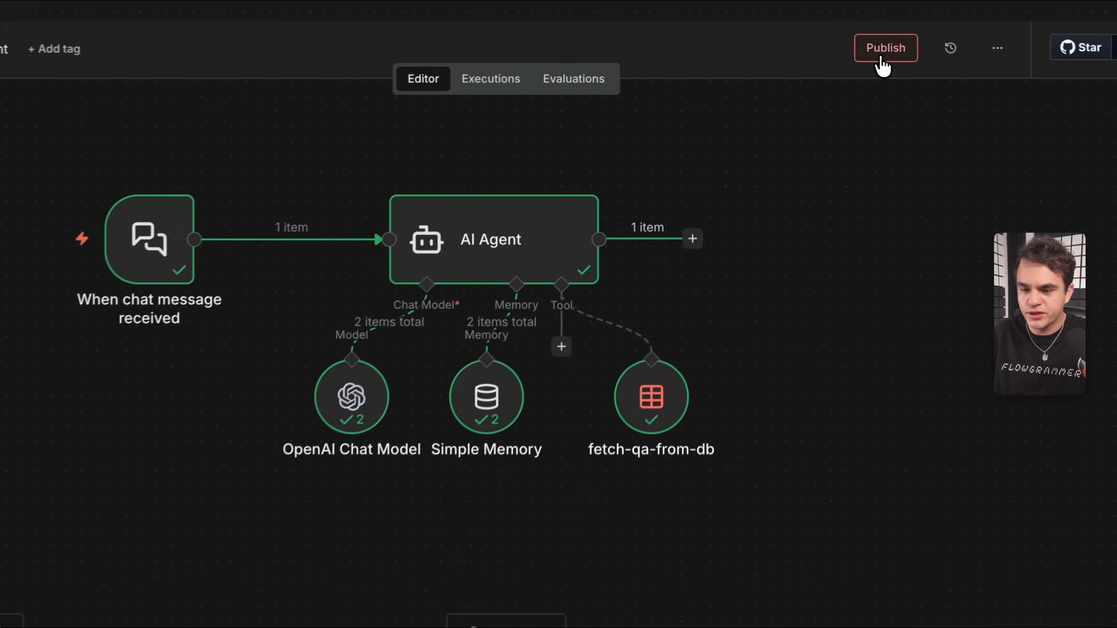
# Publish the workflow as version 'v1'.
pyautogui.click(854, 40)
pyautogui.write('v1')
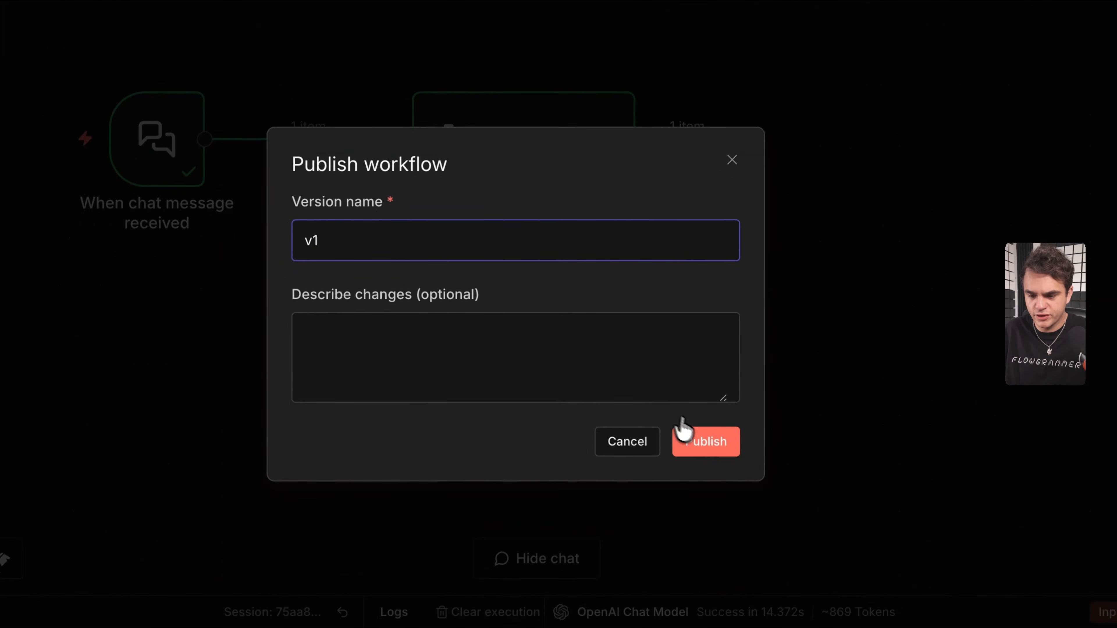
pyautogui.click(707, 442)
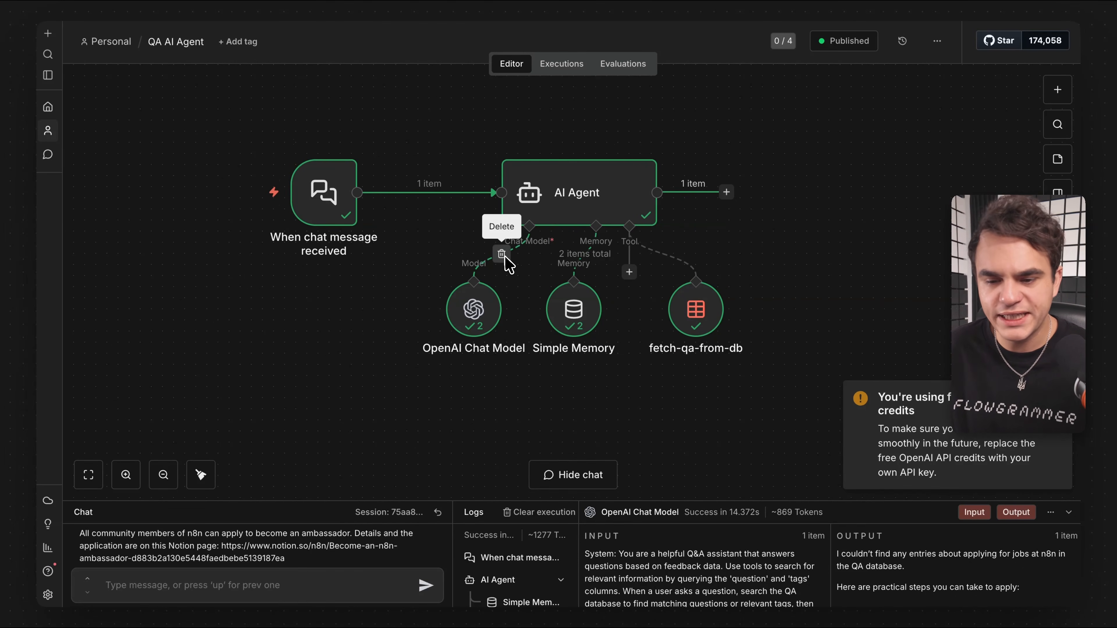
pyautogui.moveTo(418, 190)
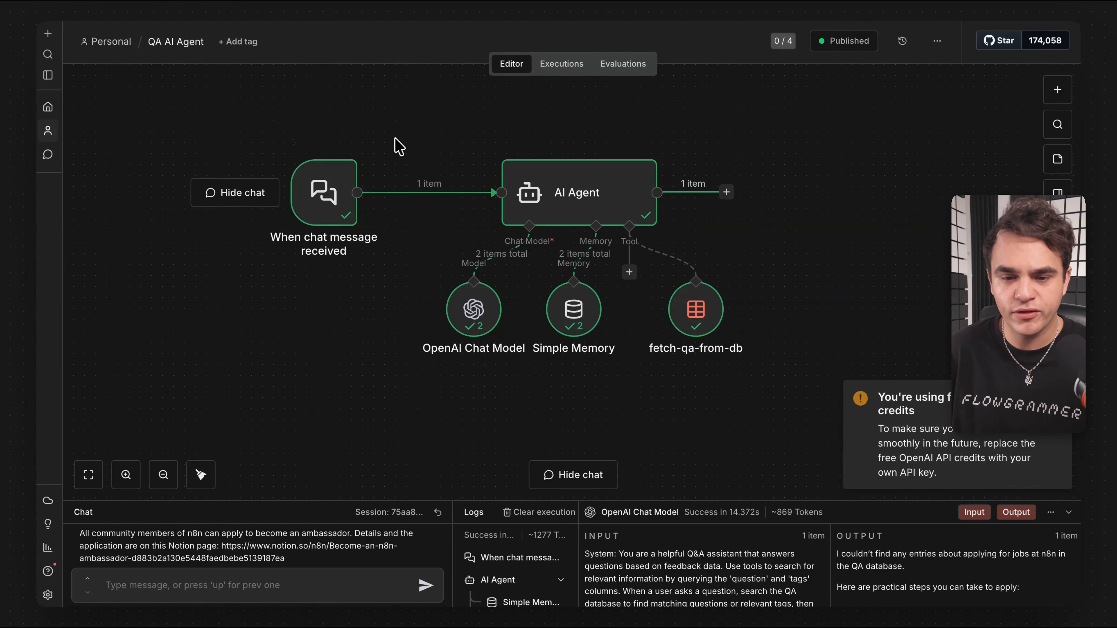
# In the chat trigger, try public chat and its authentication options, turn them off, and send 'n8n ambassador?'.
pyautogui.doubleClick(336, 193)
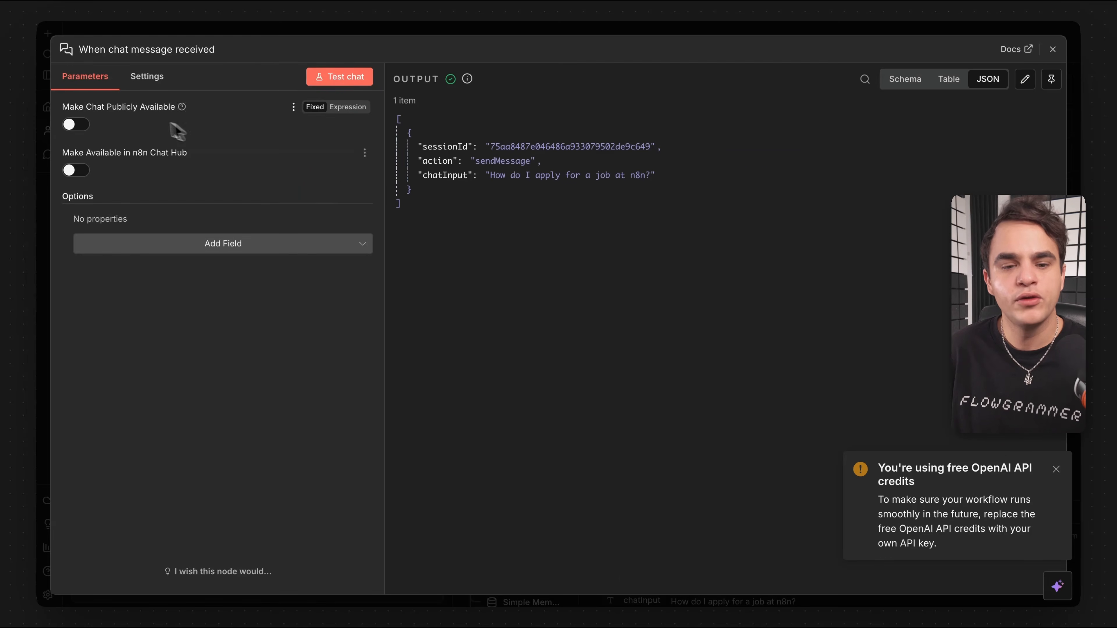
pyautogui.click(75, 125)
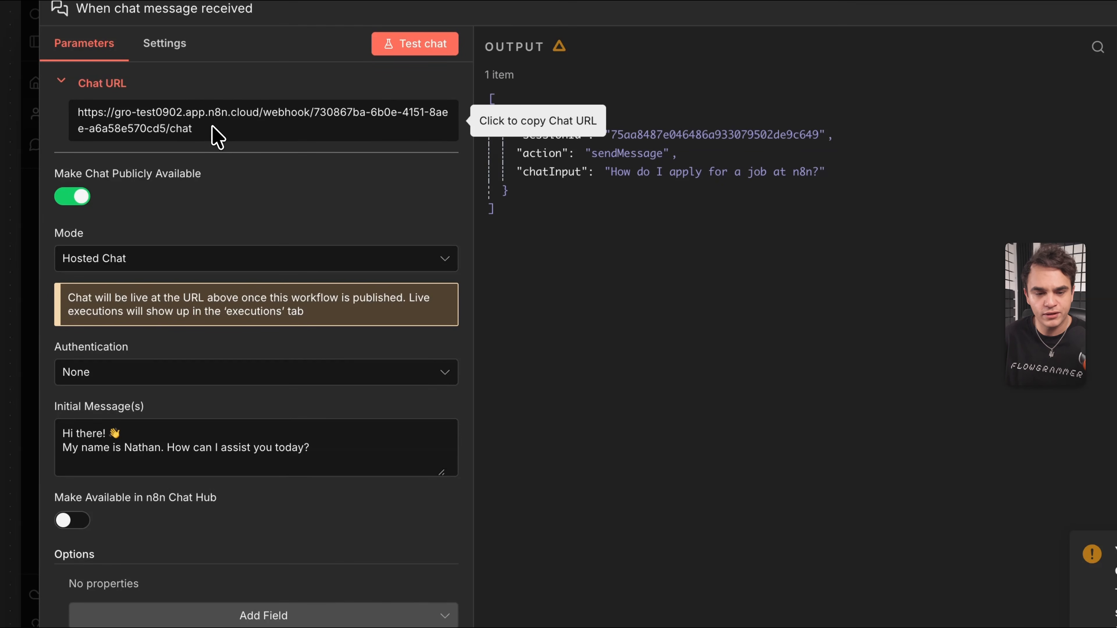
pyautogui.click(120, 373)
pyautogui.click(212, 212)
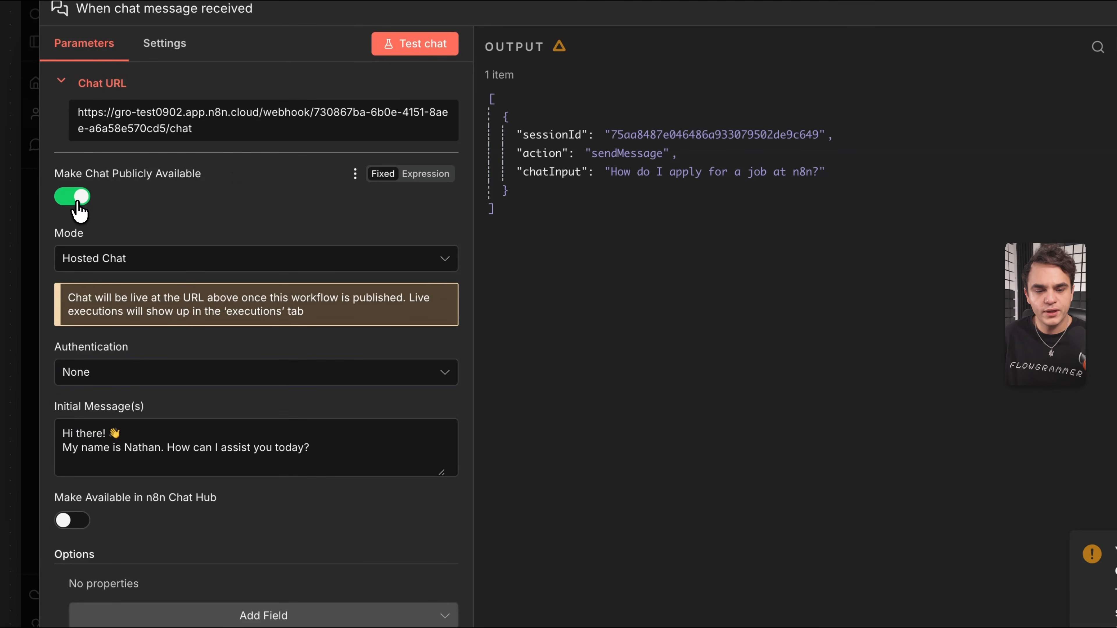
pyautogui.click(77, 203)
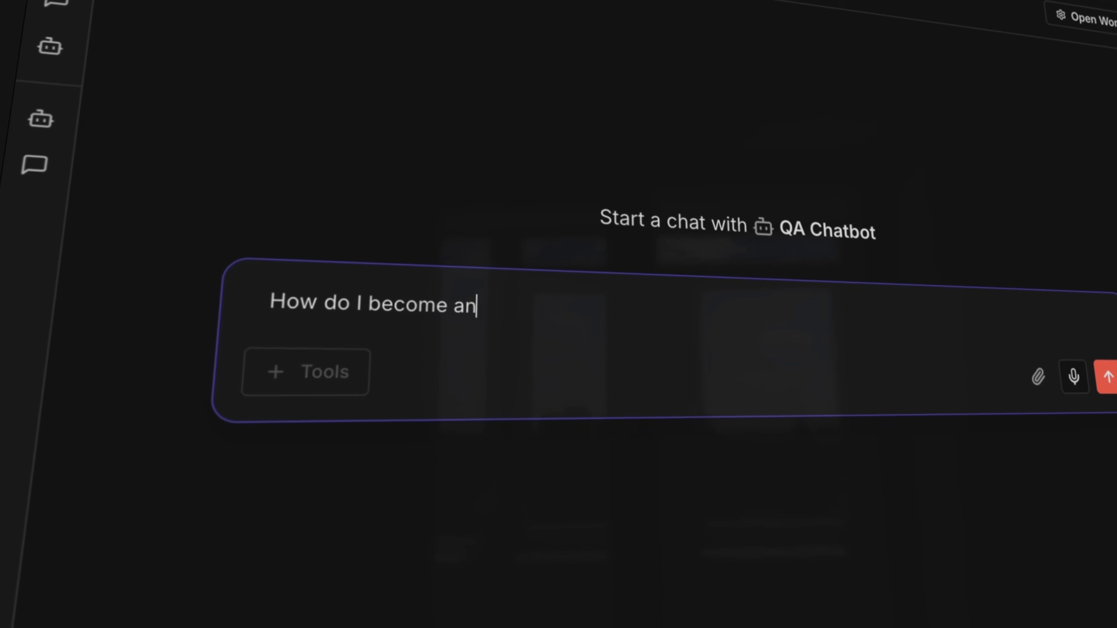
pyautogui.write('n8n ambass')
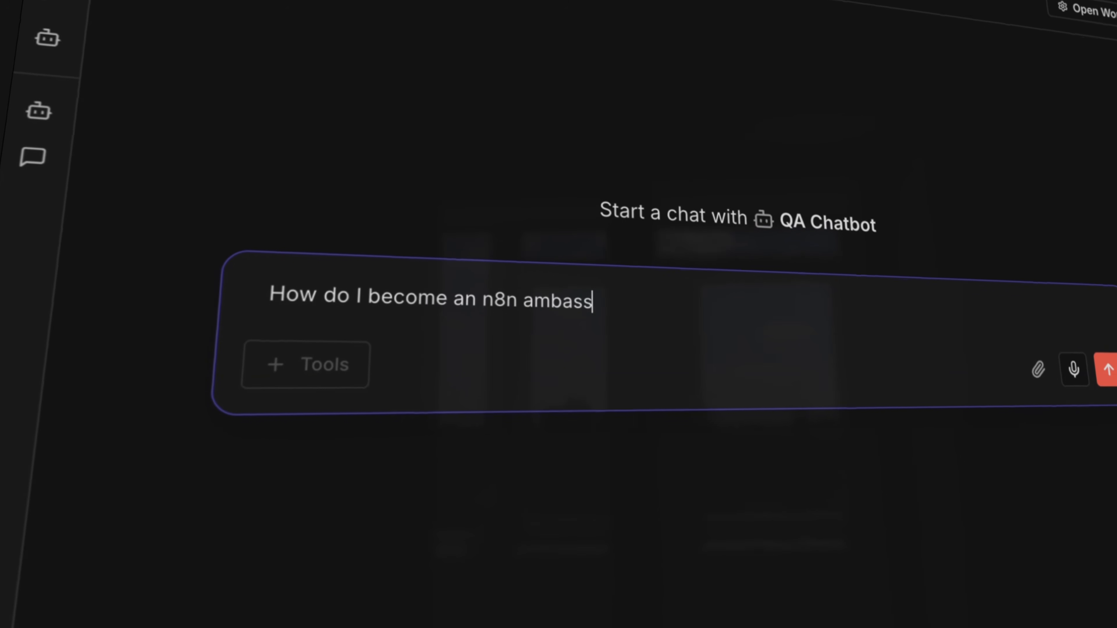
pyautogui.write('ador?')
pyautogui.press('Return')
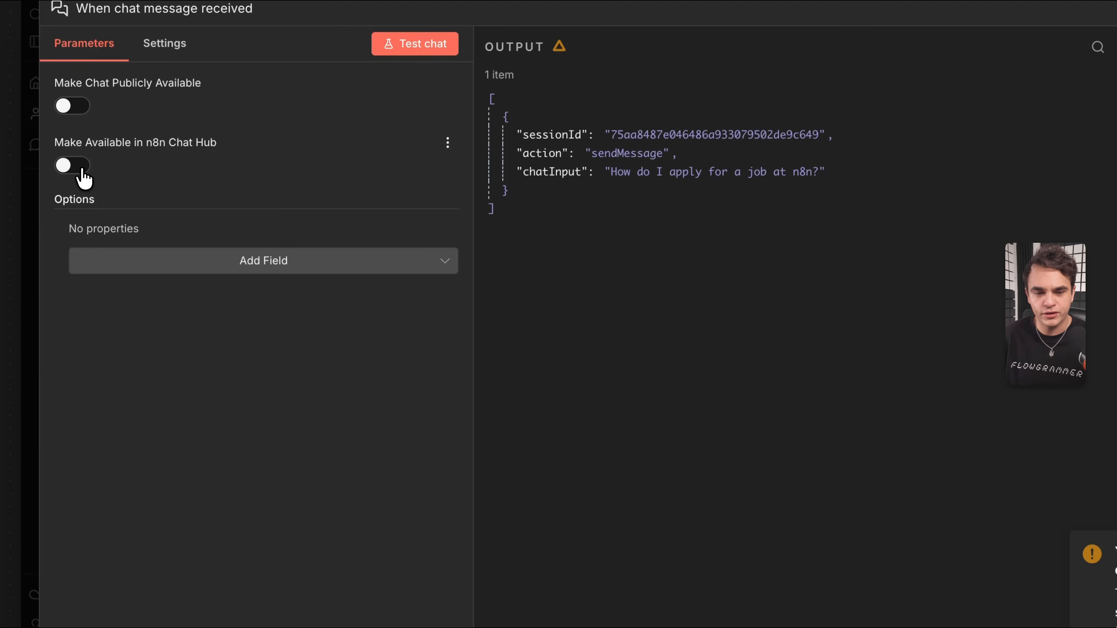
# Make the chat trigger available in n8n Chat Hub with agent name 'QA Chatbot'.
pyautogui.click(81, 175)
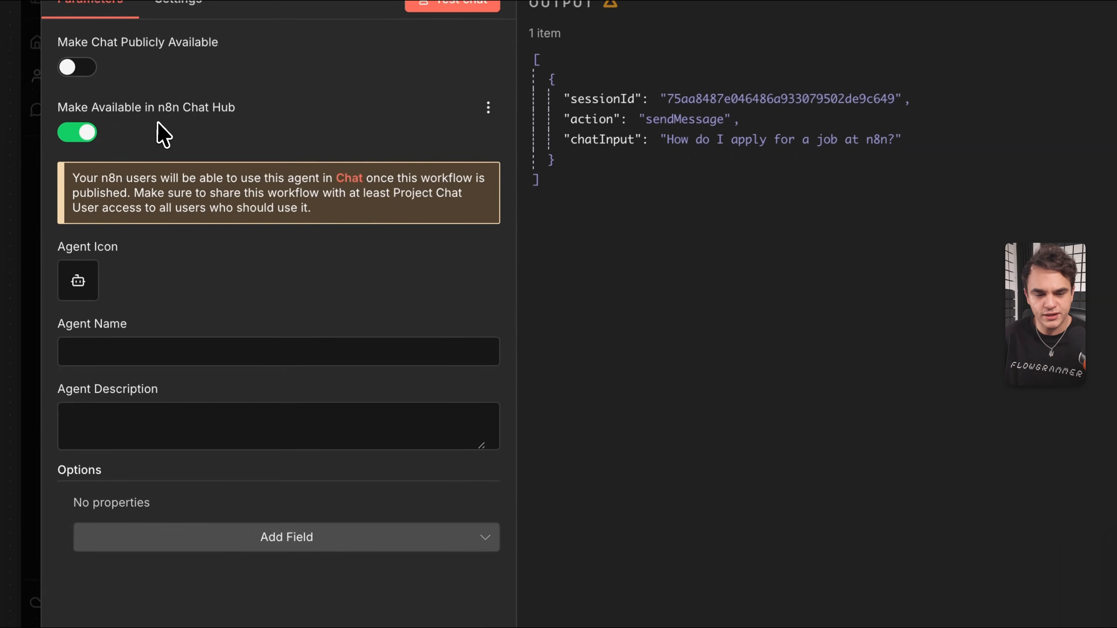
pyautogui.click(97, 363)
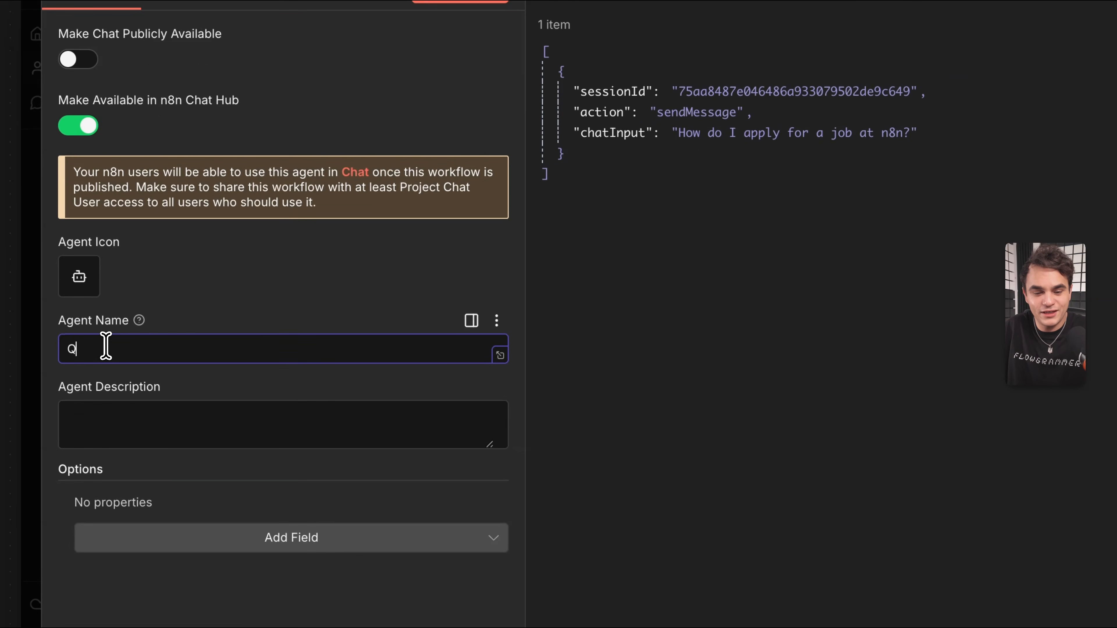
pyautogui.write('bot')
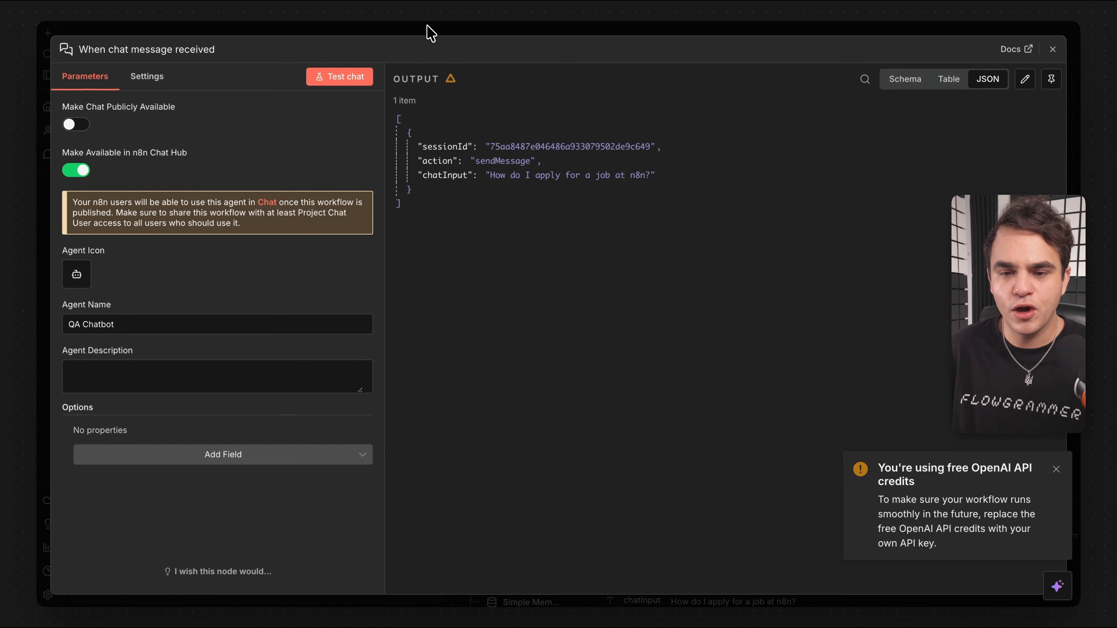
pyautogui.click(429, 34)
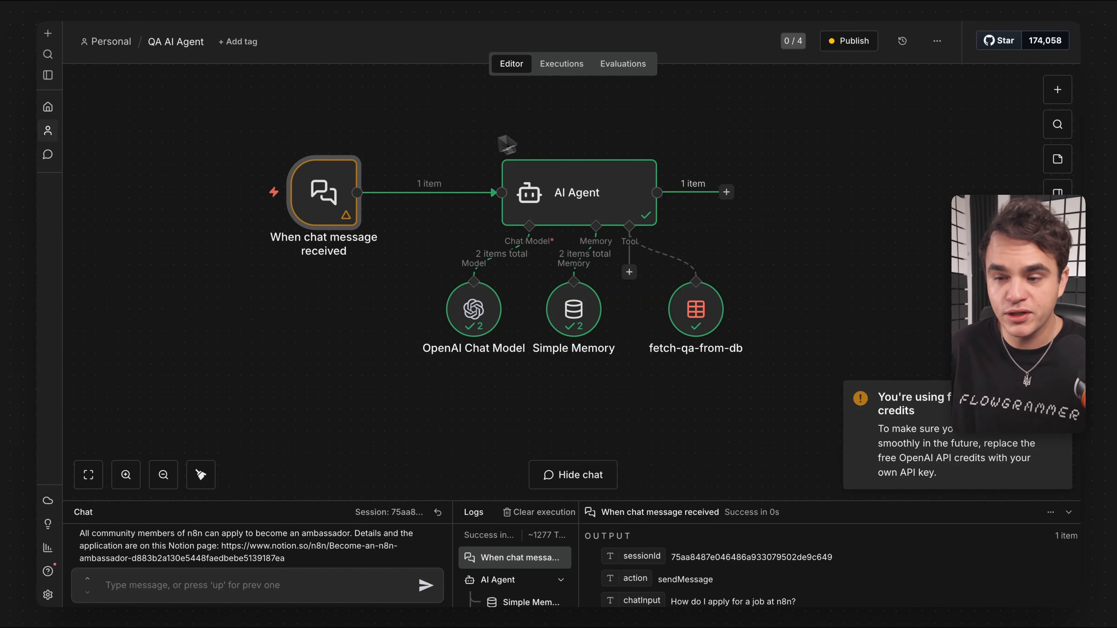
# Publish the updated workflow as version 'v2'.
pyautogui.click(849, 41)
pyautogui.write('v2')
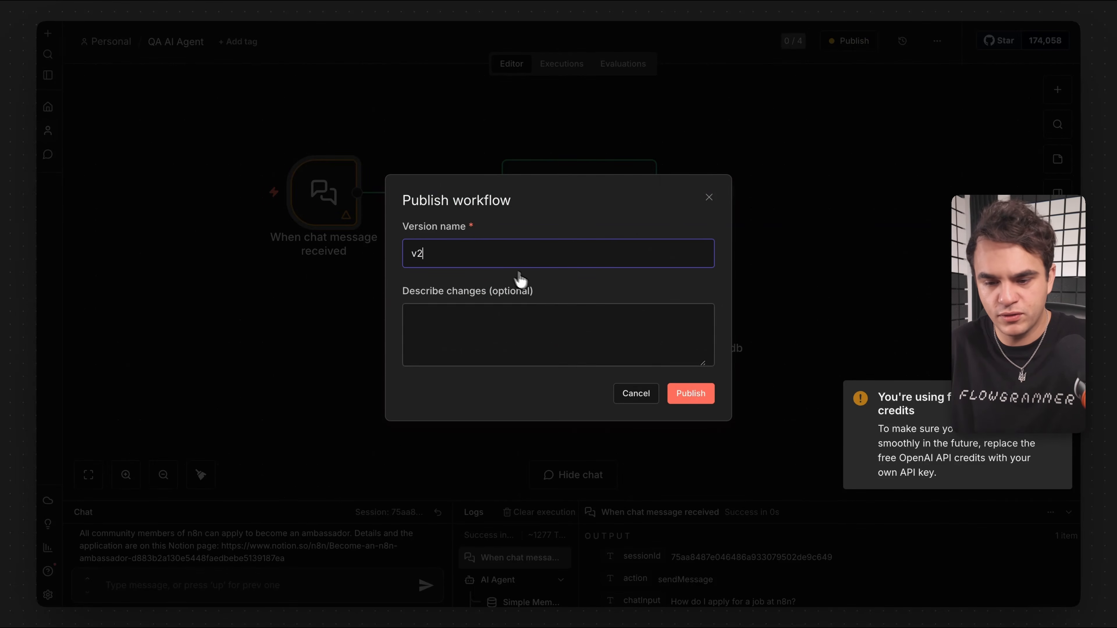
pyautogui.click(686, 398)
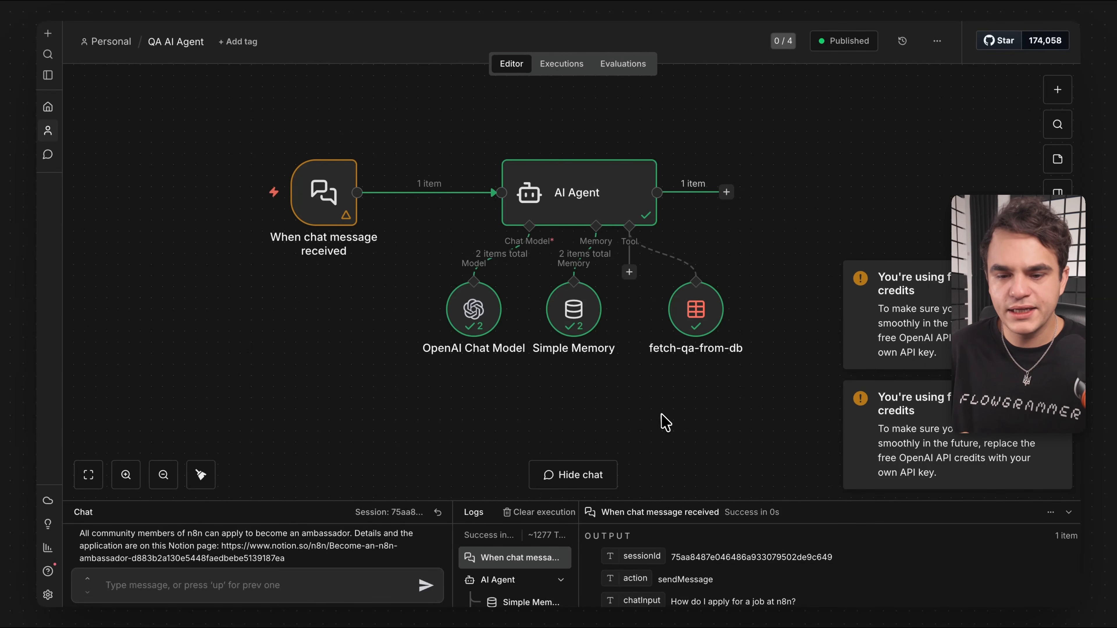
# Open n8n Chat Hub and start a chat with the QA Chatbot workflow agent.
pyautogui.click(48, 76)
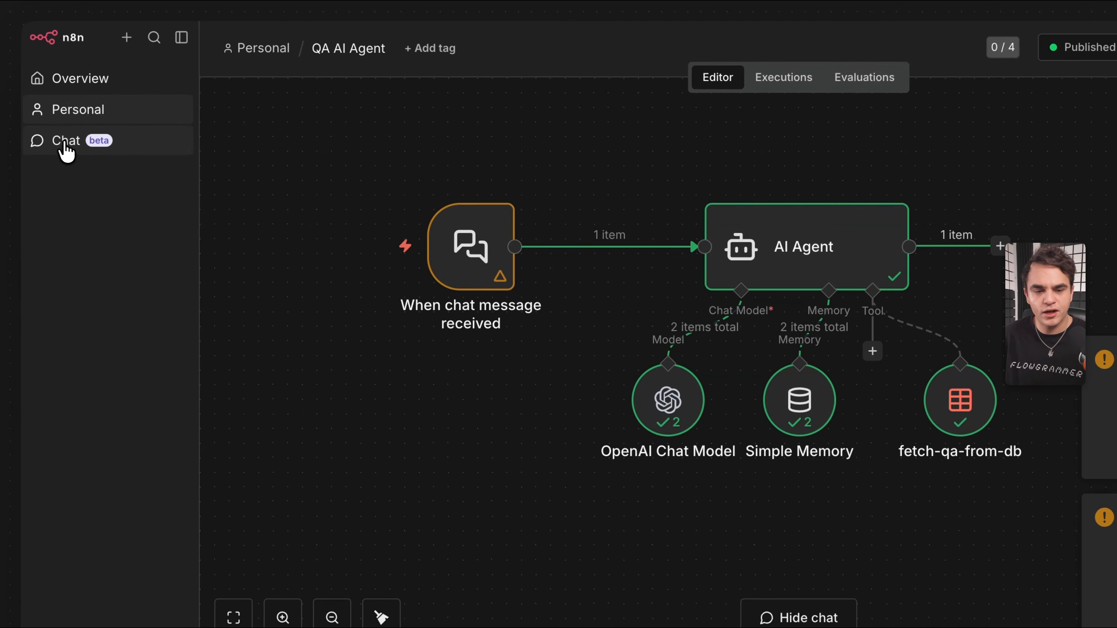
pyautogui.click(66, 147)
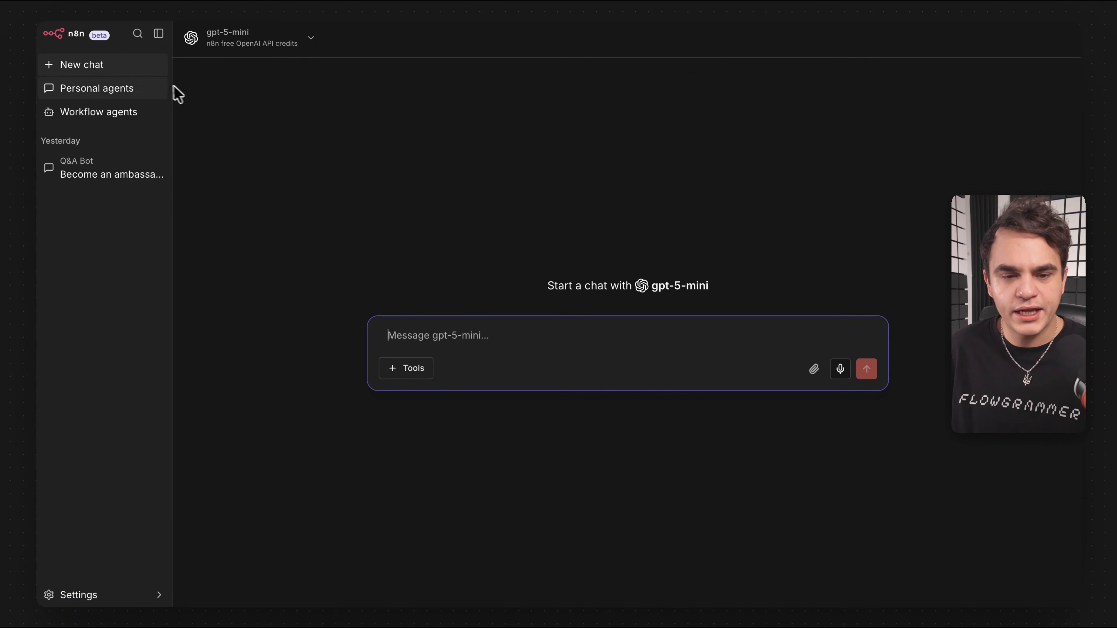
pyautogui.click(104, 116)
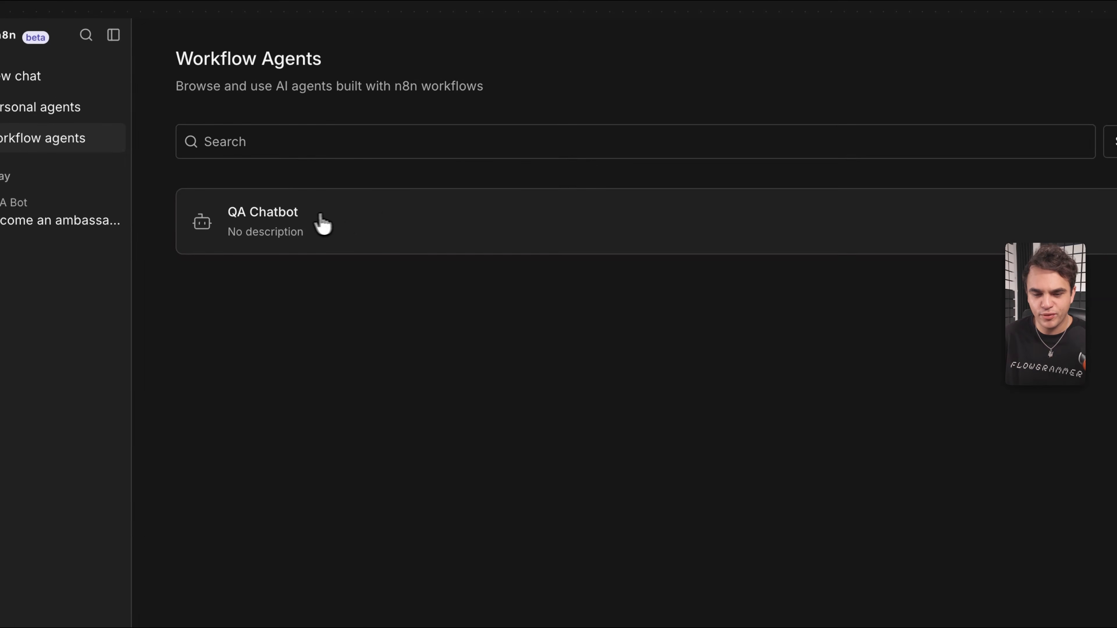
pyautogui.click(282, 225)
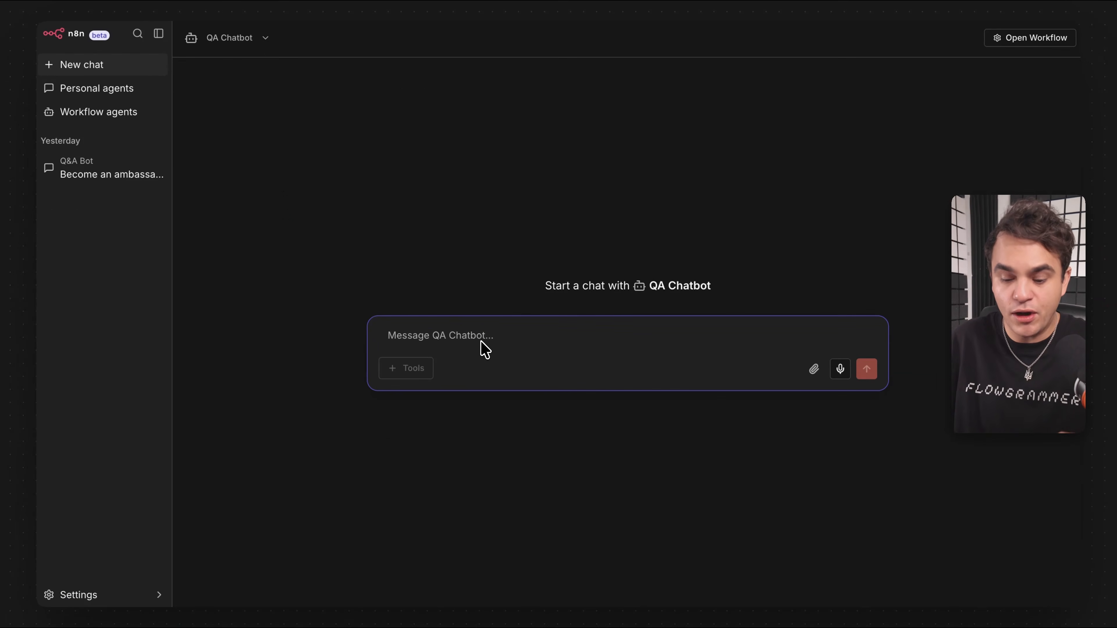
# Ask 'How to become an n8n ambassador?' and select the application link in the reply.
pyautogui.write('How to become an n8n amb')
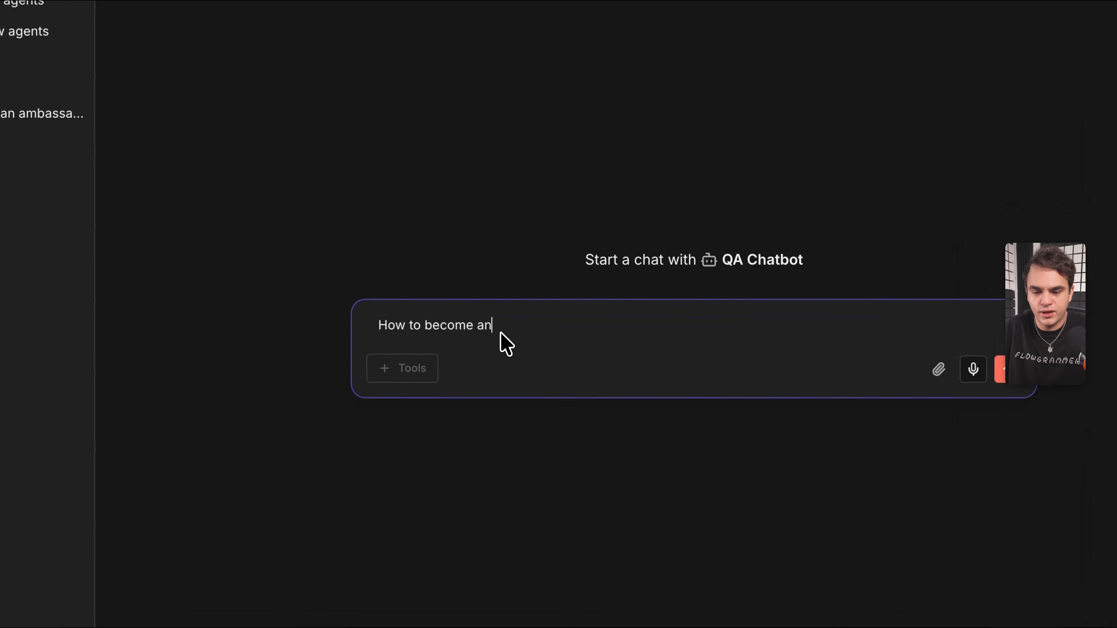
pyautogui.write('assador?')
pyautogui.press('Return')
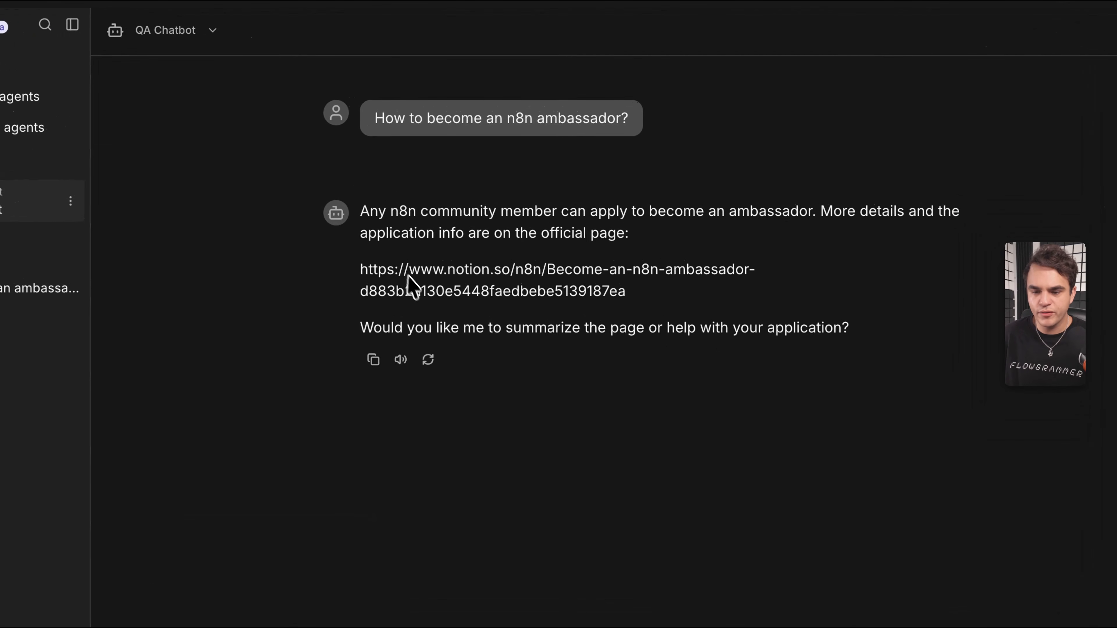
pyautogui.moveTo(362, 270); pyautogui.dragTo(640, 314)
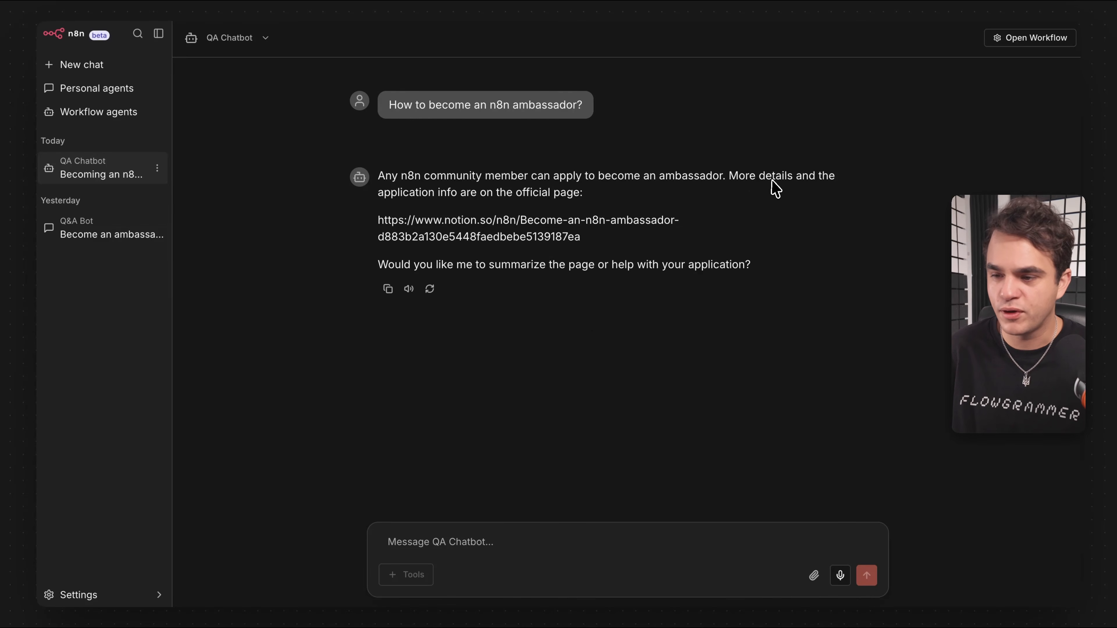
# Open the QA AI Agent workflow behind the QA Chatbot.
pyautogui.click(1011, 38)
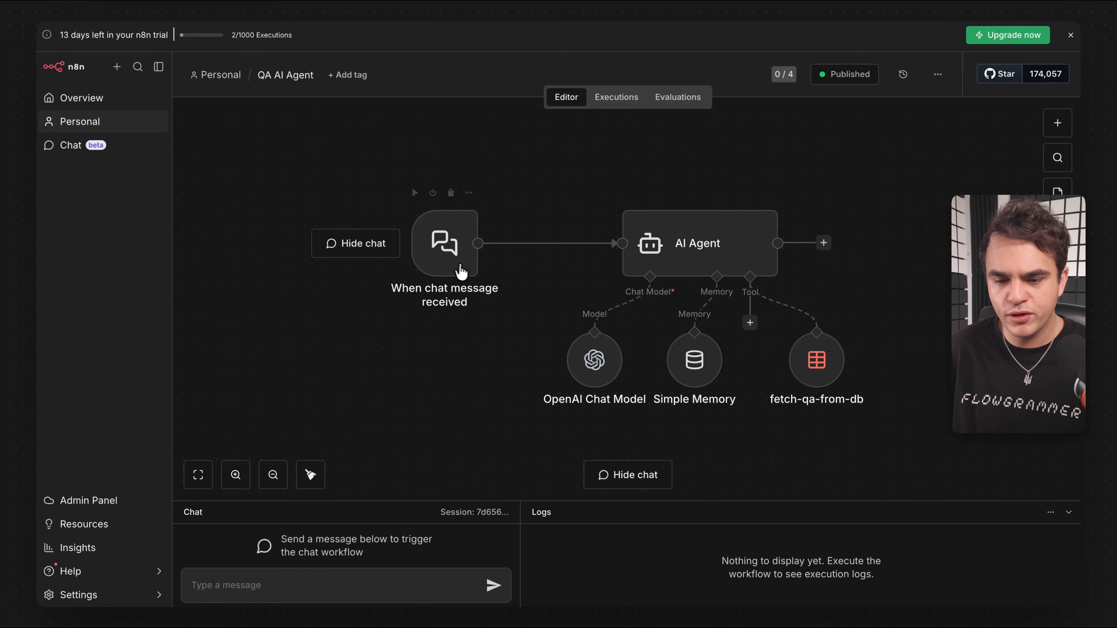
pyautogui.moveTo(347, 173); pyautogui.dragTo(888, 421)
pyautogui.click(889, 421)
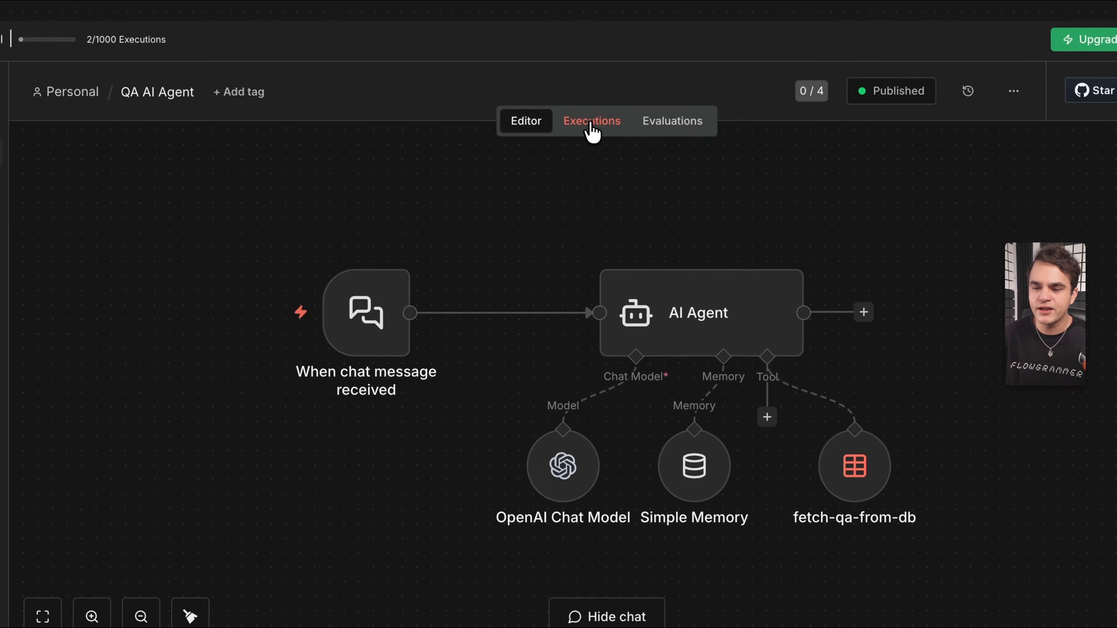
# In the Executions list, check the 11:56:13 run, then the latest 11:58:44 run.
pyautogui.click(591, 125)
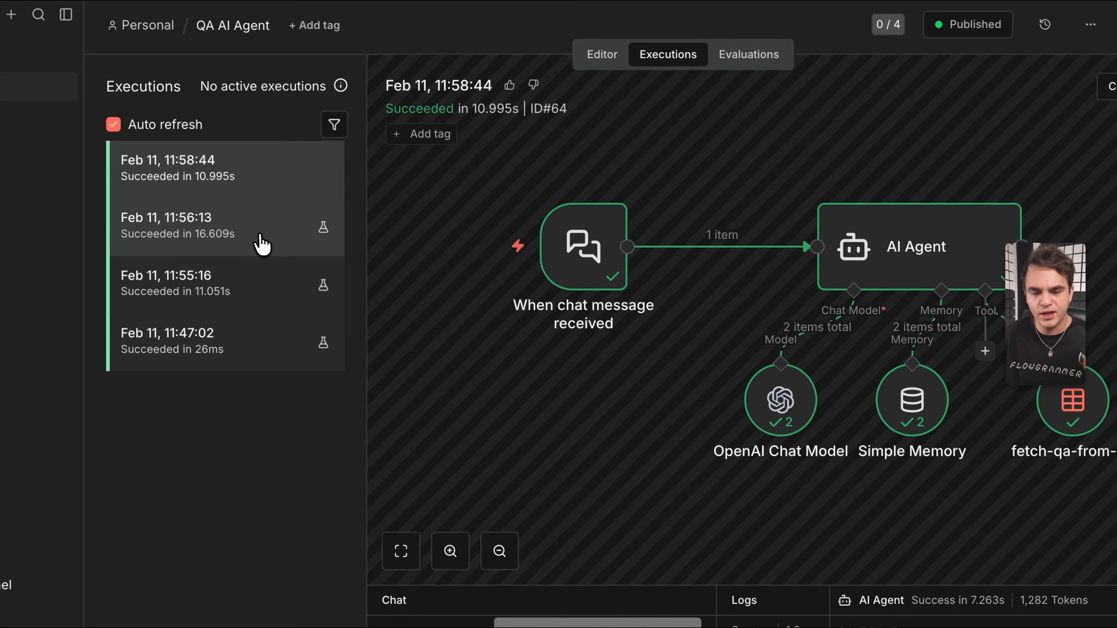
pyautogui.click(257, 239)
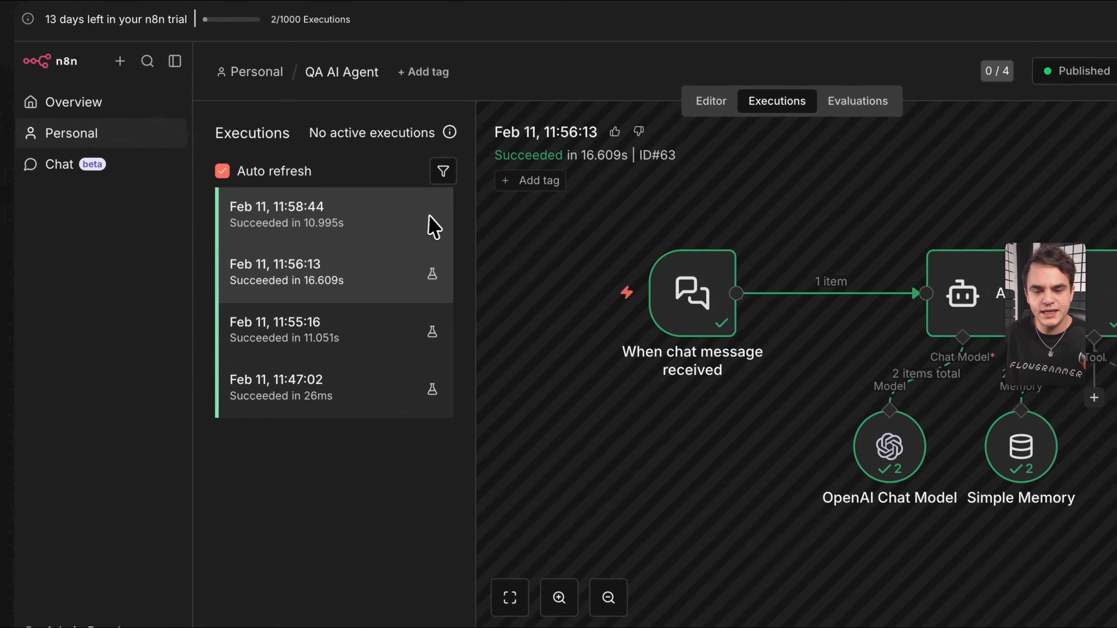
pyautogui.click(352, 226)
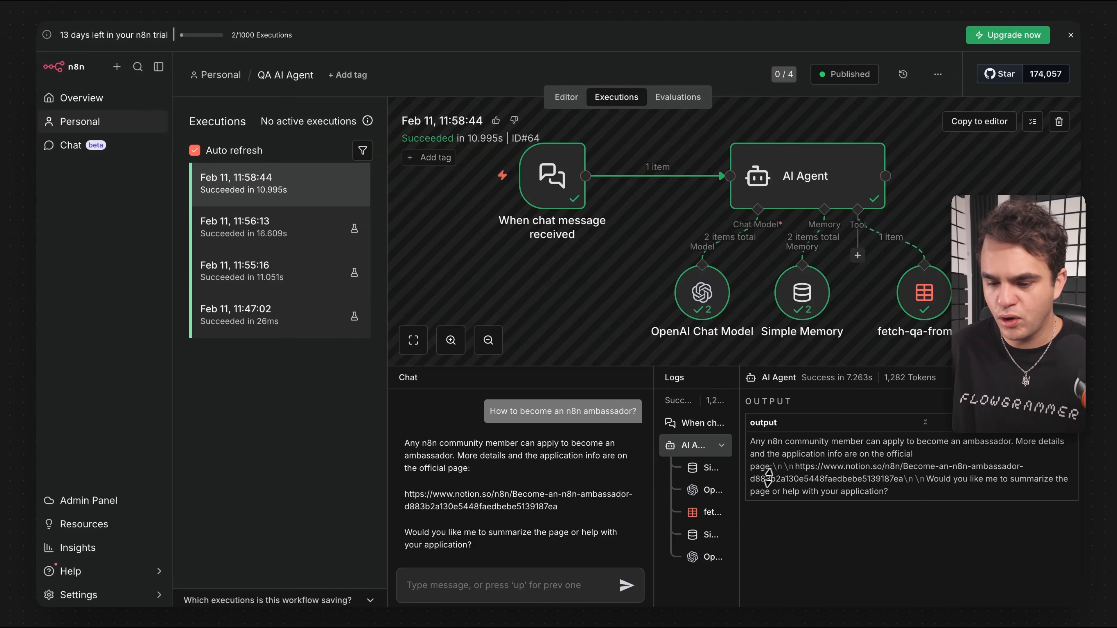
pyautogui.doubleClick(801, 198)
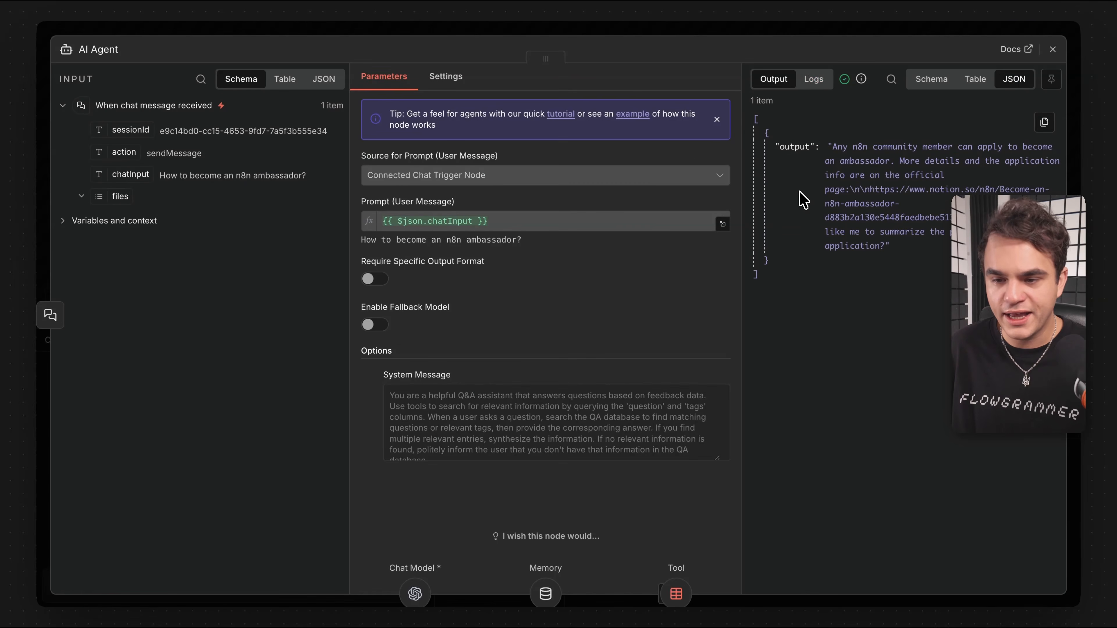
pyautogui.click(812, 86)
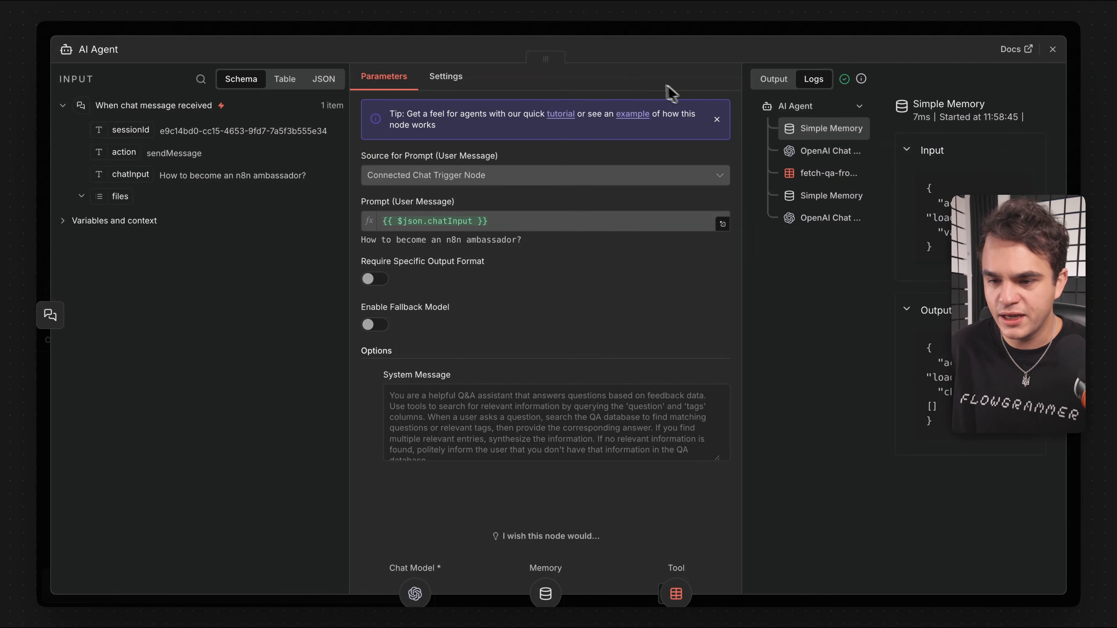
pyautogui.click(672, 34)
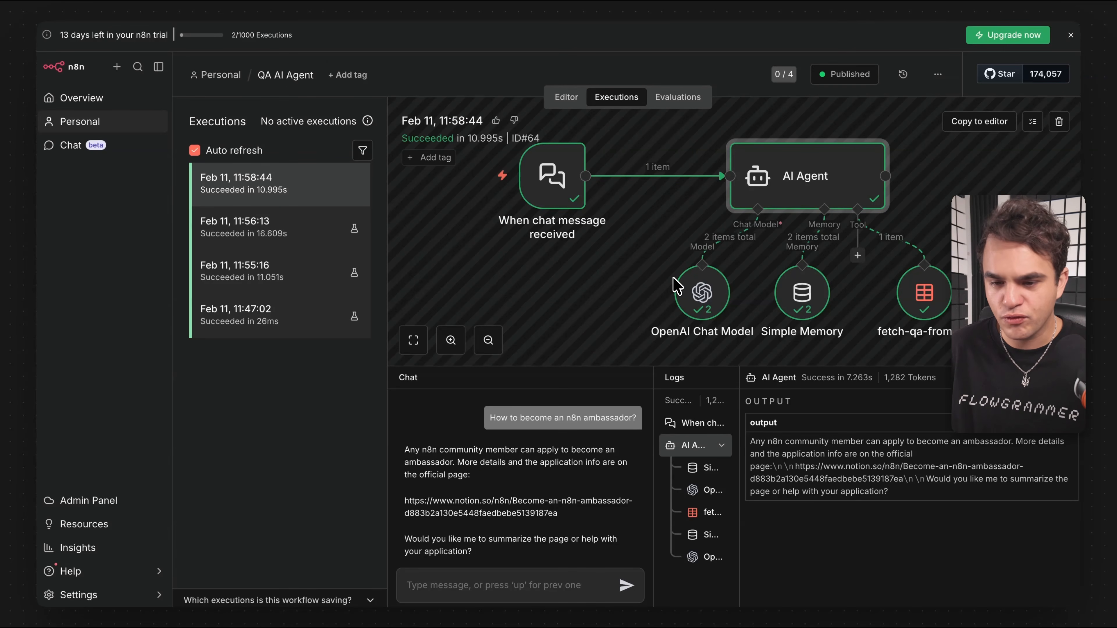
pyautogui.hscroll(4, 677, 286)
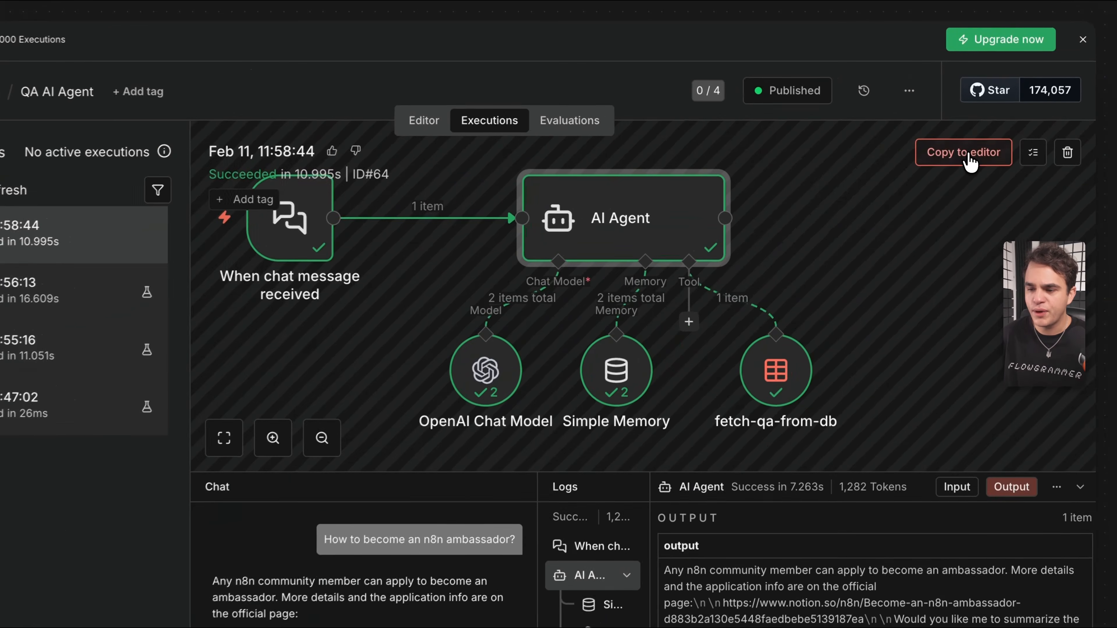
# Copy the 11:58:44 execution's data into the editor and enlarge the canvas above the chat panel.
pyautogui.click(979, 124)
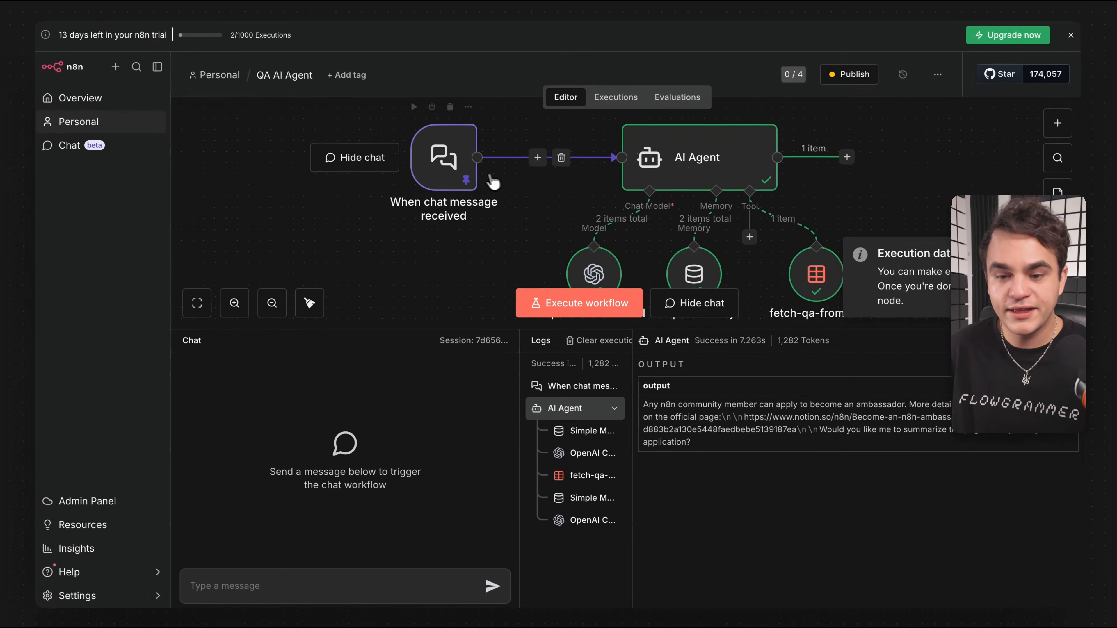
pyautogui.hscroll(3, 442, 194)
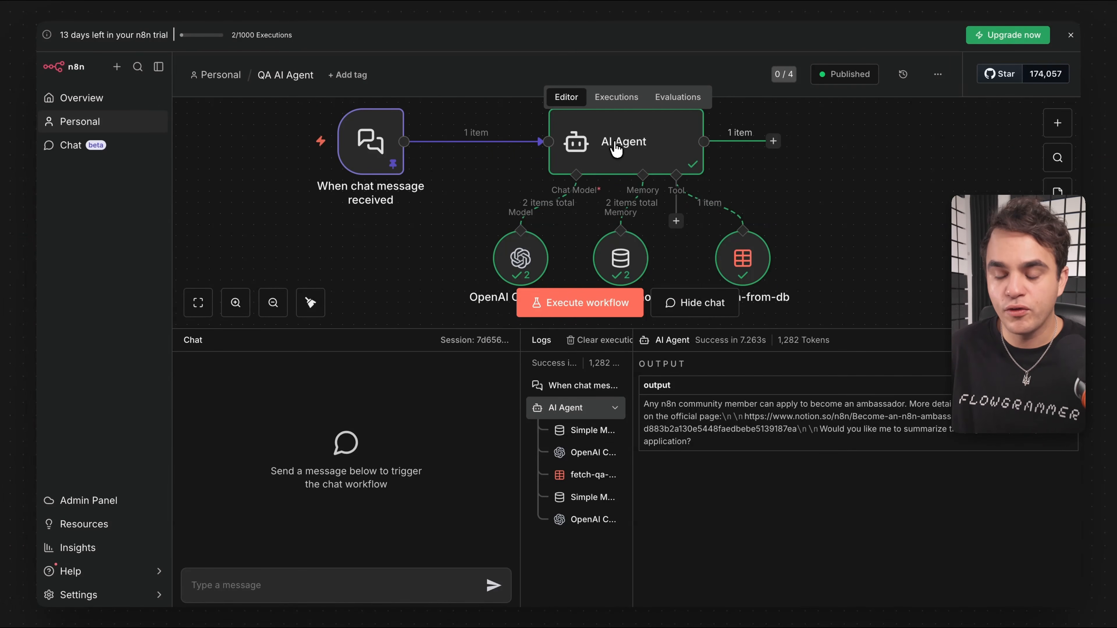
pyautogui.hscroll(1, 506, 189)
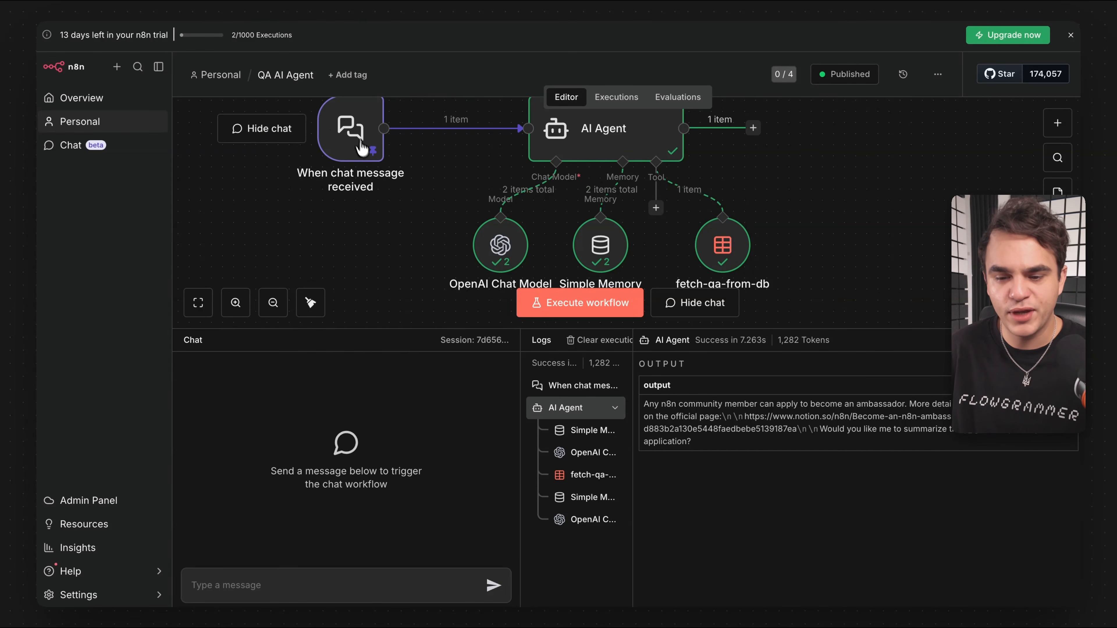
pyautogui.scroll(1, 413, 218)
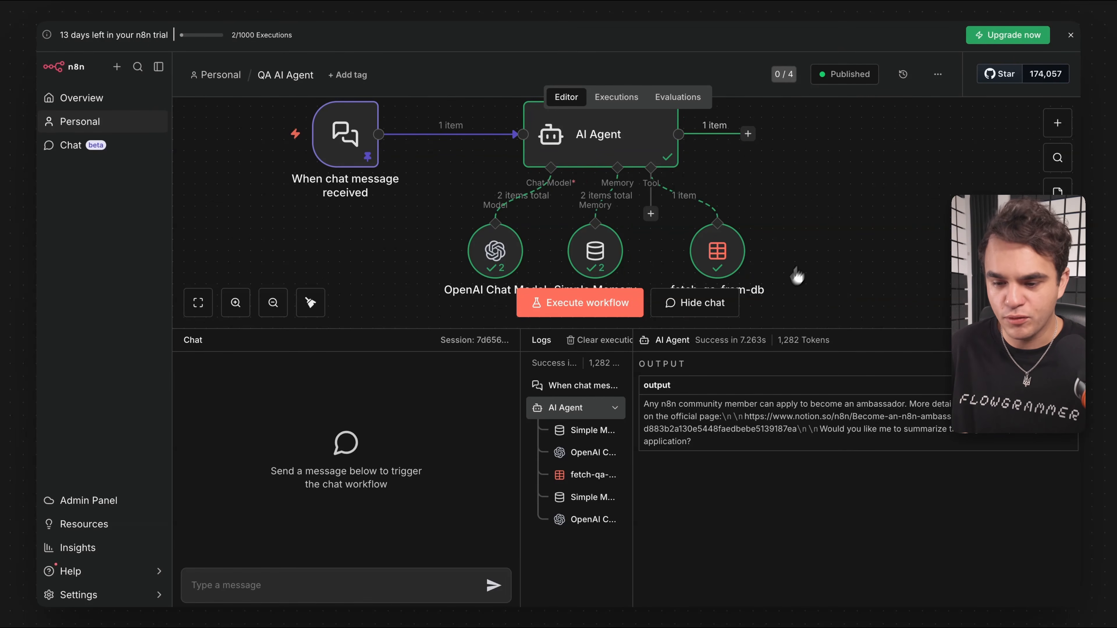
pyautogui.moveTo(729, 329); pyautogui.dragTo(730, 450)
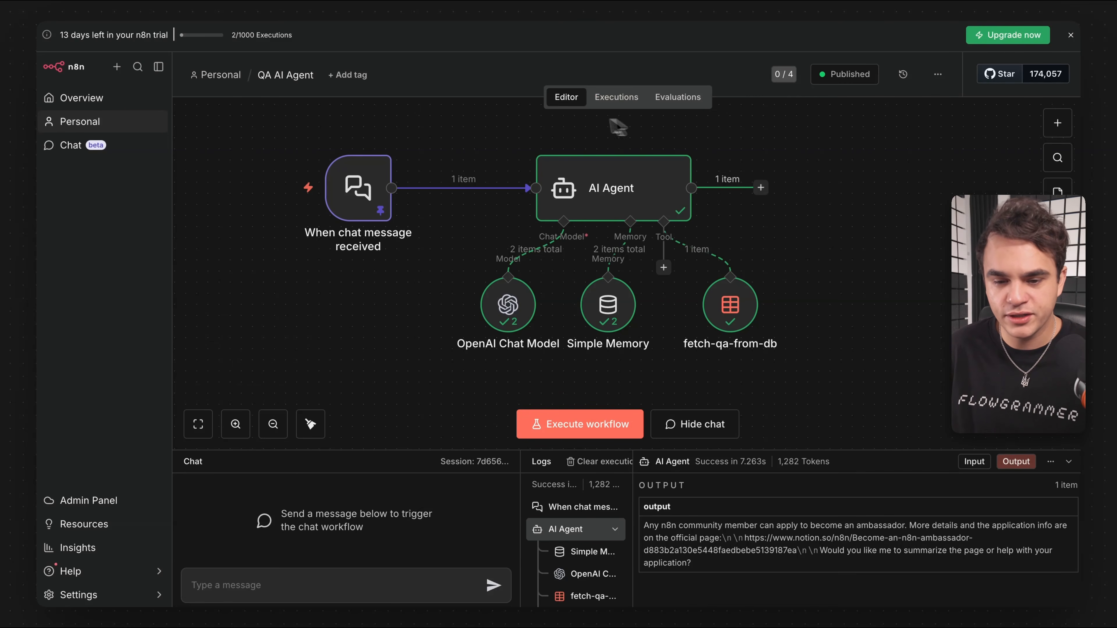
pyautogui.moveTo(357, 200)
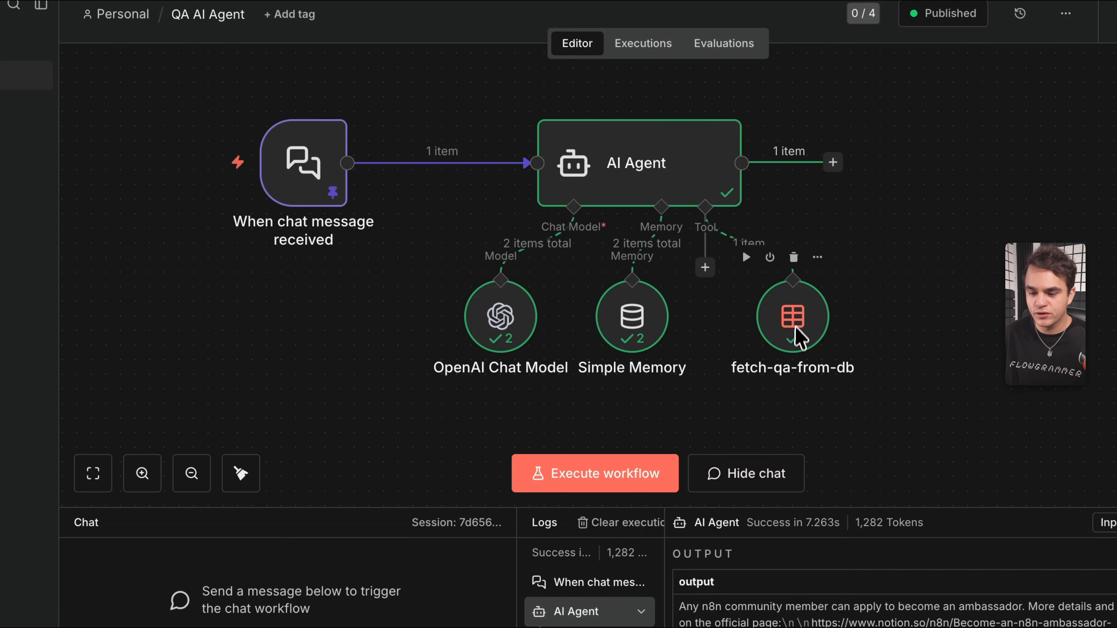
# Look over the agent's tools list and review the AI Agent node's System Message.
pyautogui.click(706, 269)
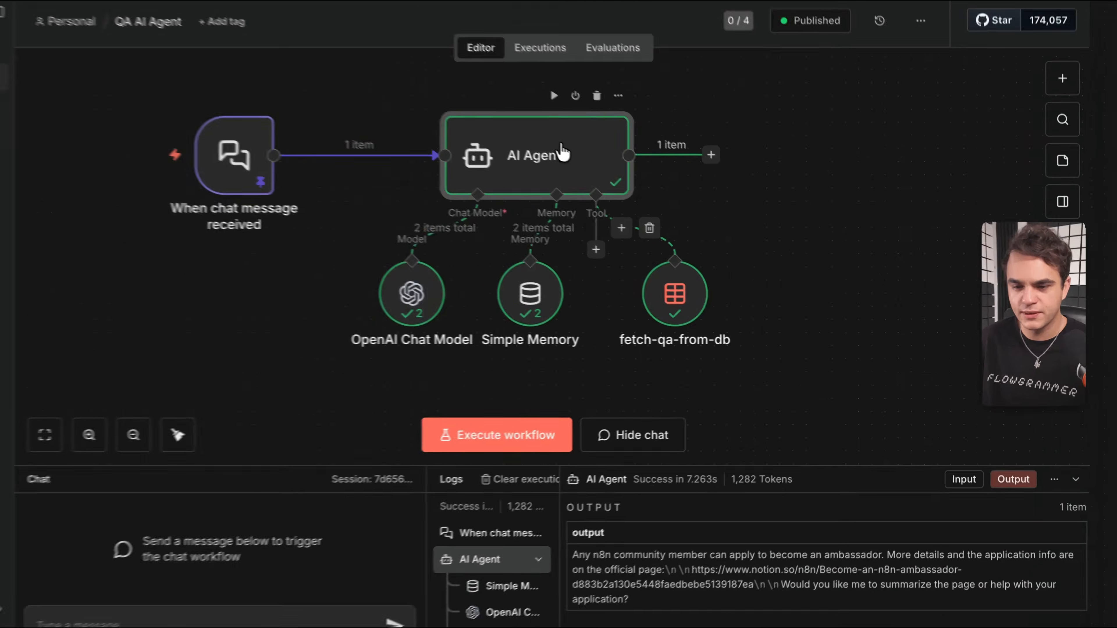
pyautogui.doubleClick(518, 132)
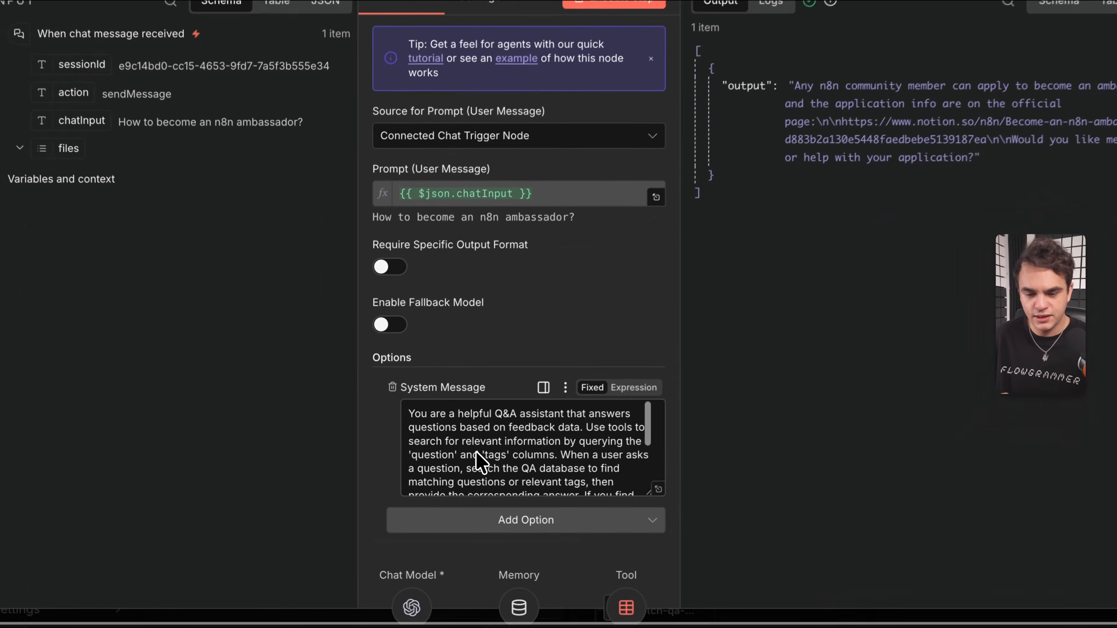
pyautogui.scroll(-2, 475, 451)
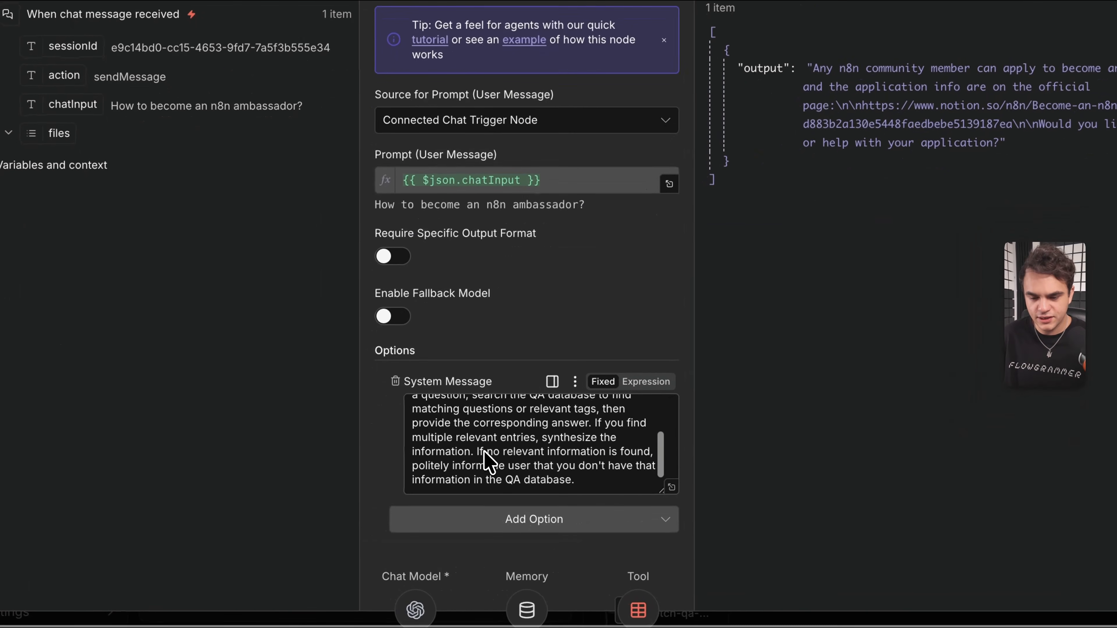
pyautogui.scroll(2, 475, 451)
pyautogui.click(600, 61)
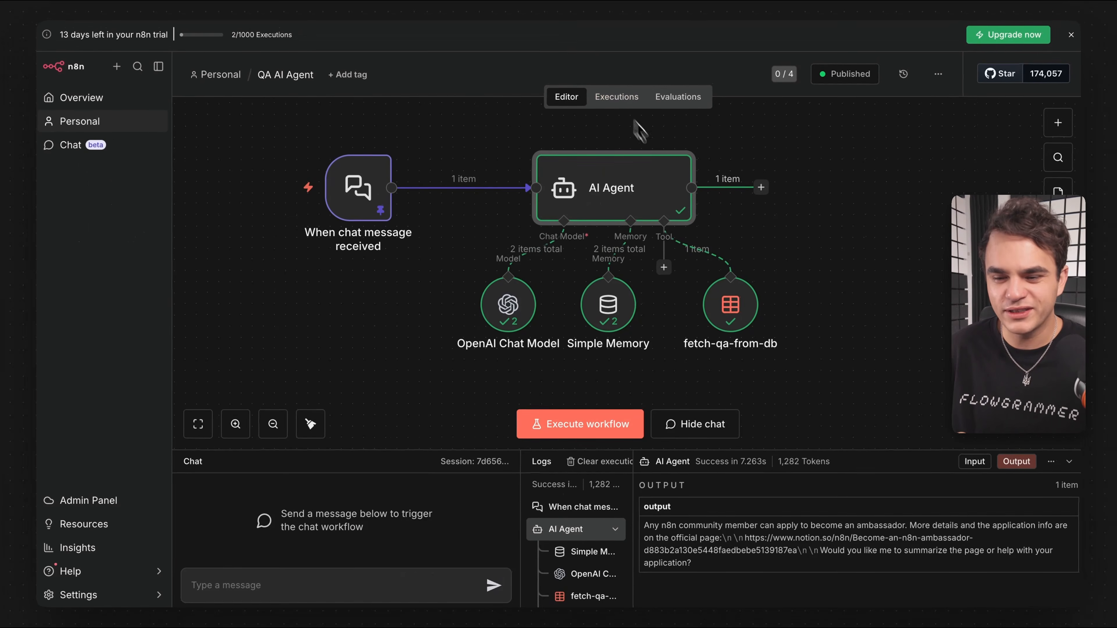